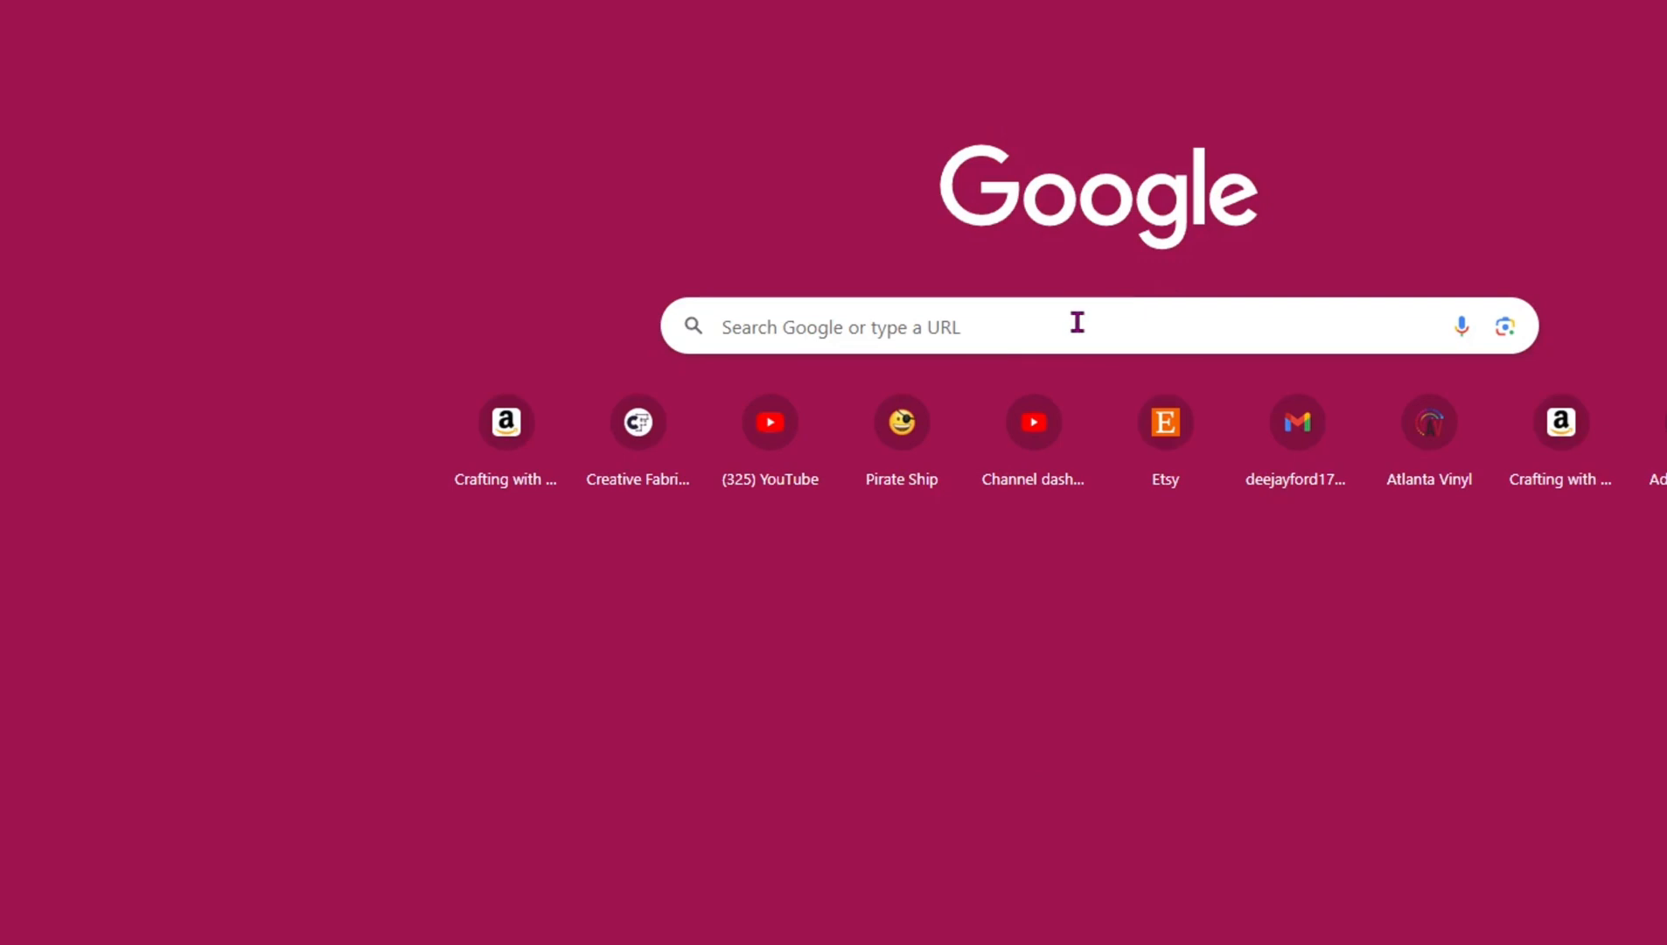
Step: Search the web for "google fonts" and open the Google Fonts site
{"action": "key", "text": "ctrl+l"}
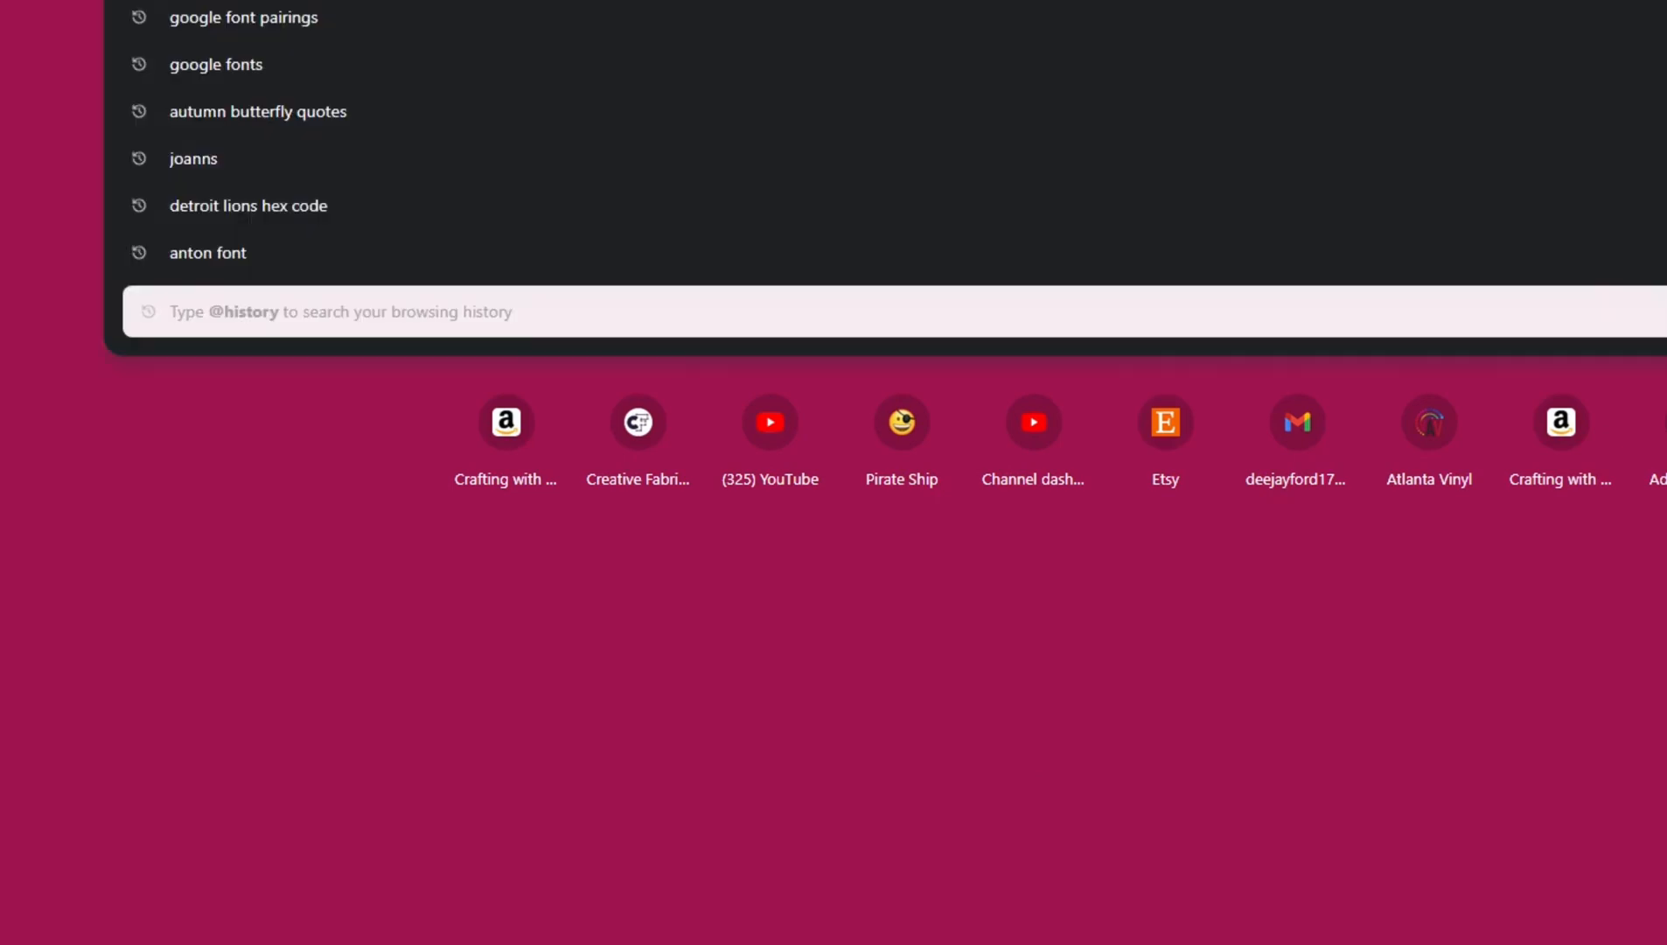
{"action": "type", "text": "google"}
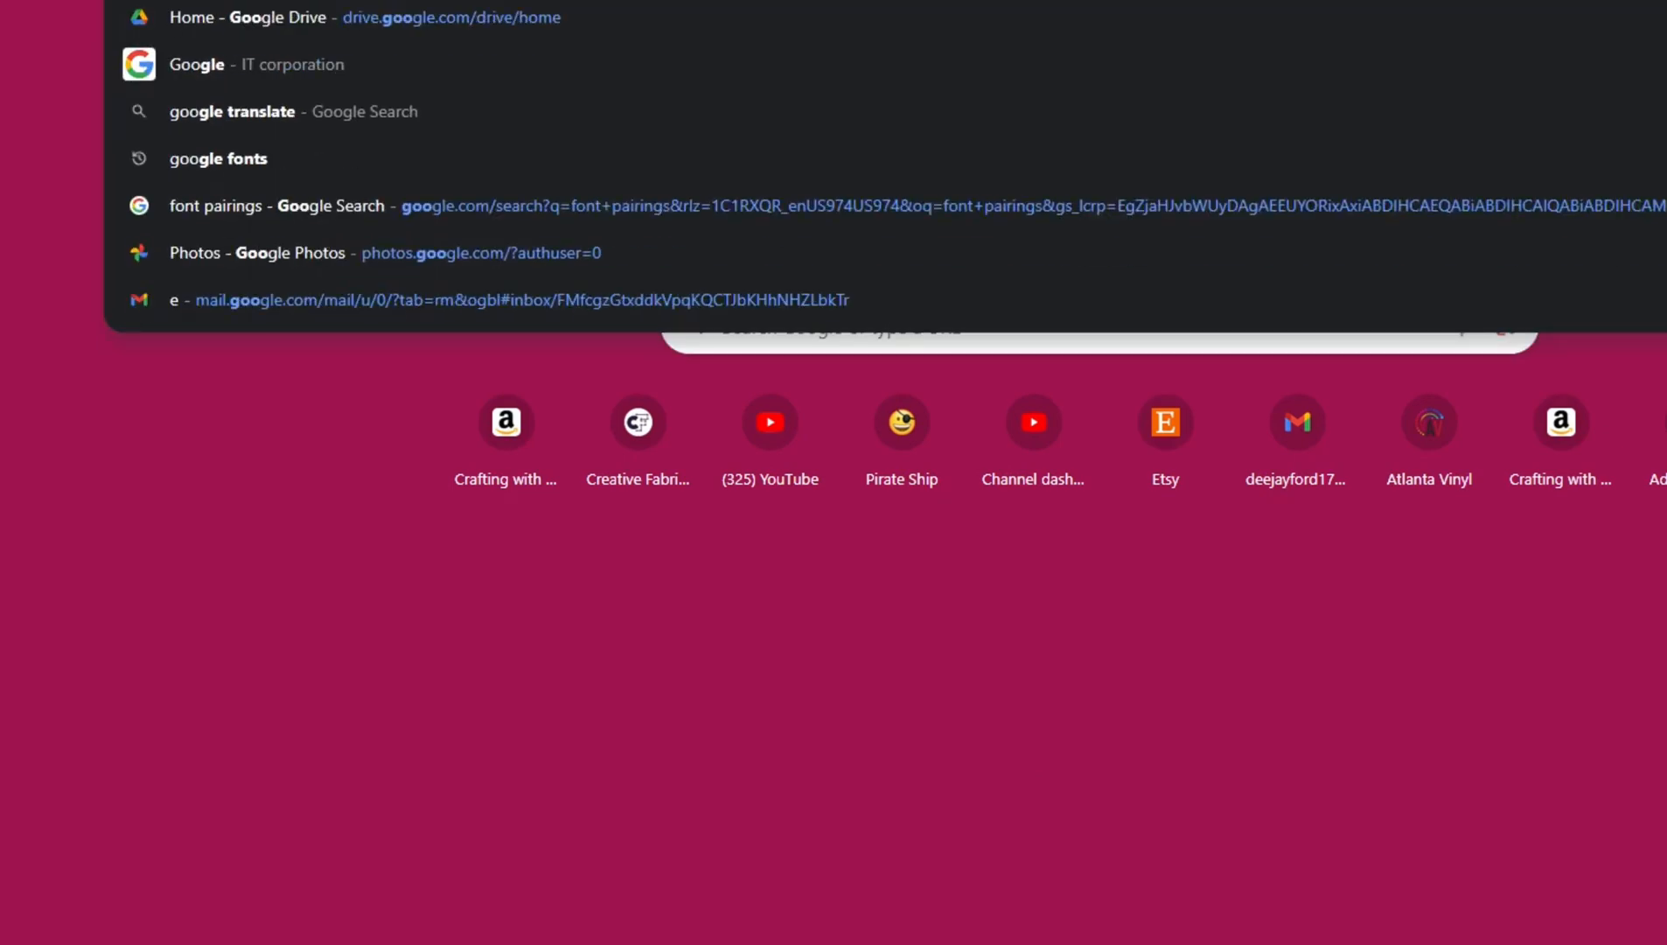
{"action": "key", "text": "Return"}
{"action": "type", "text": "google fonts"}
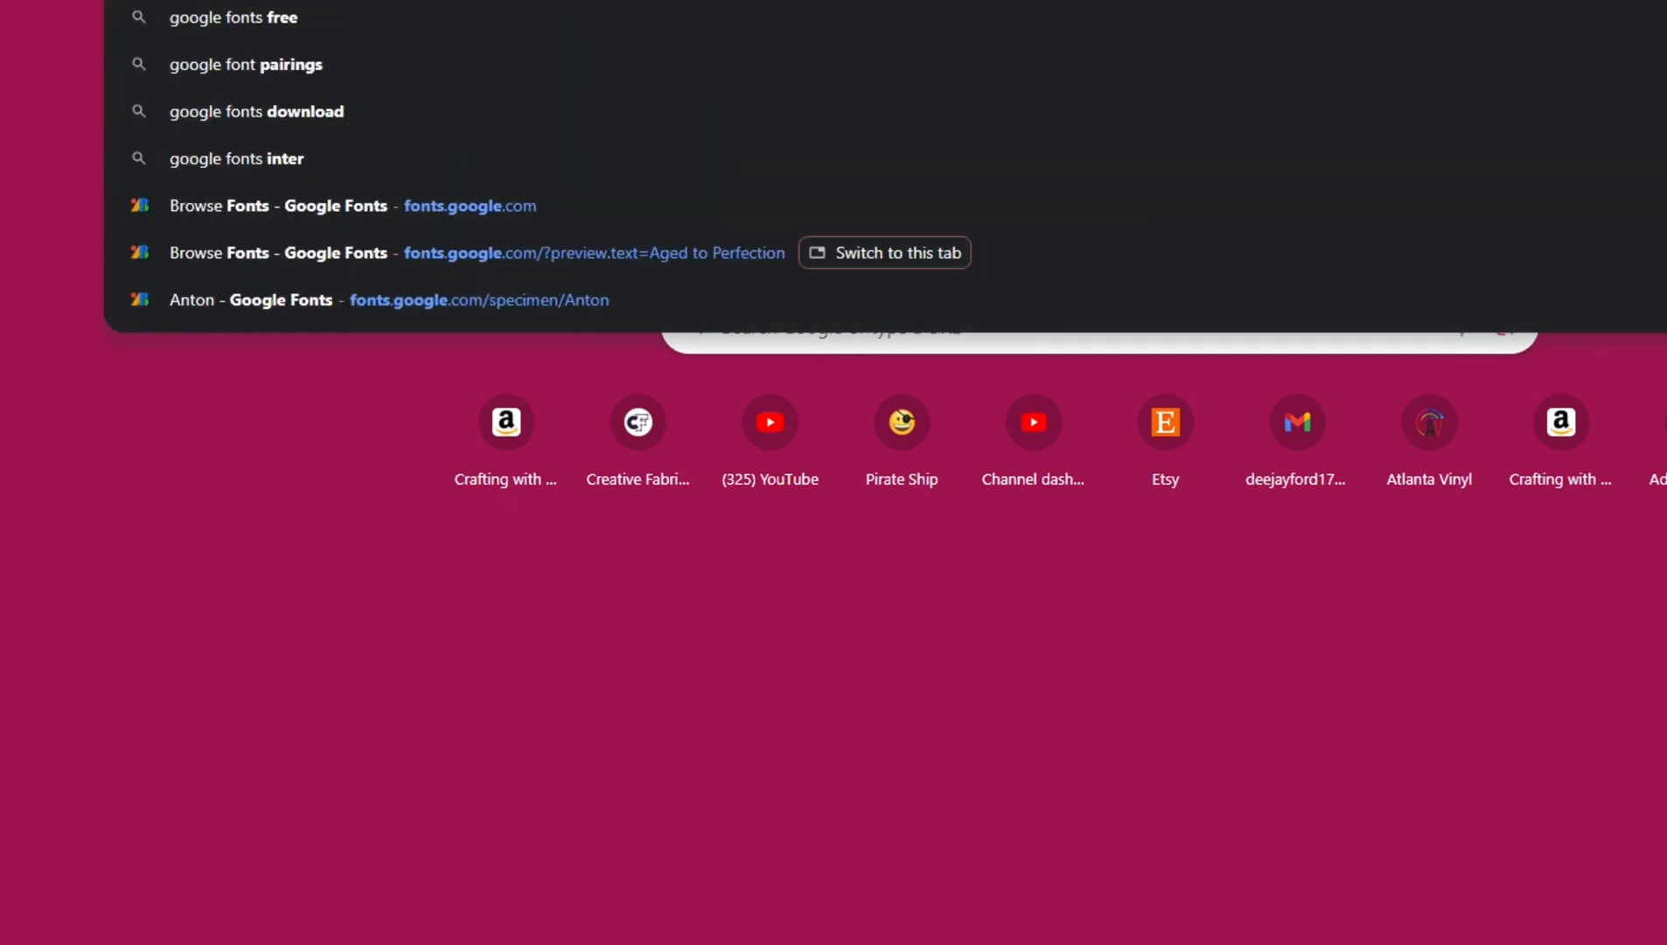
{"action": "key", "text": "Return"}
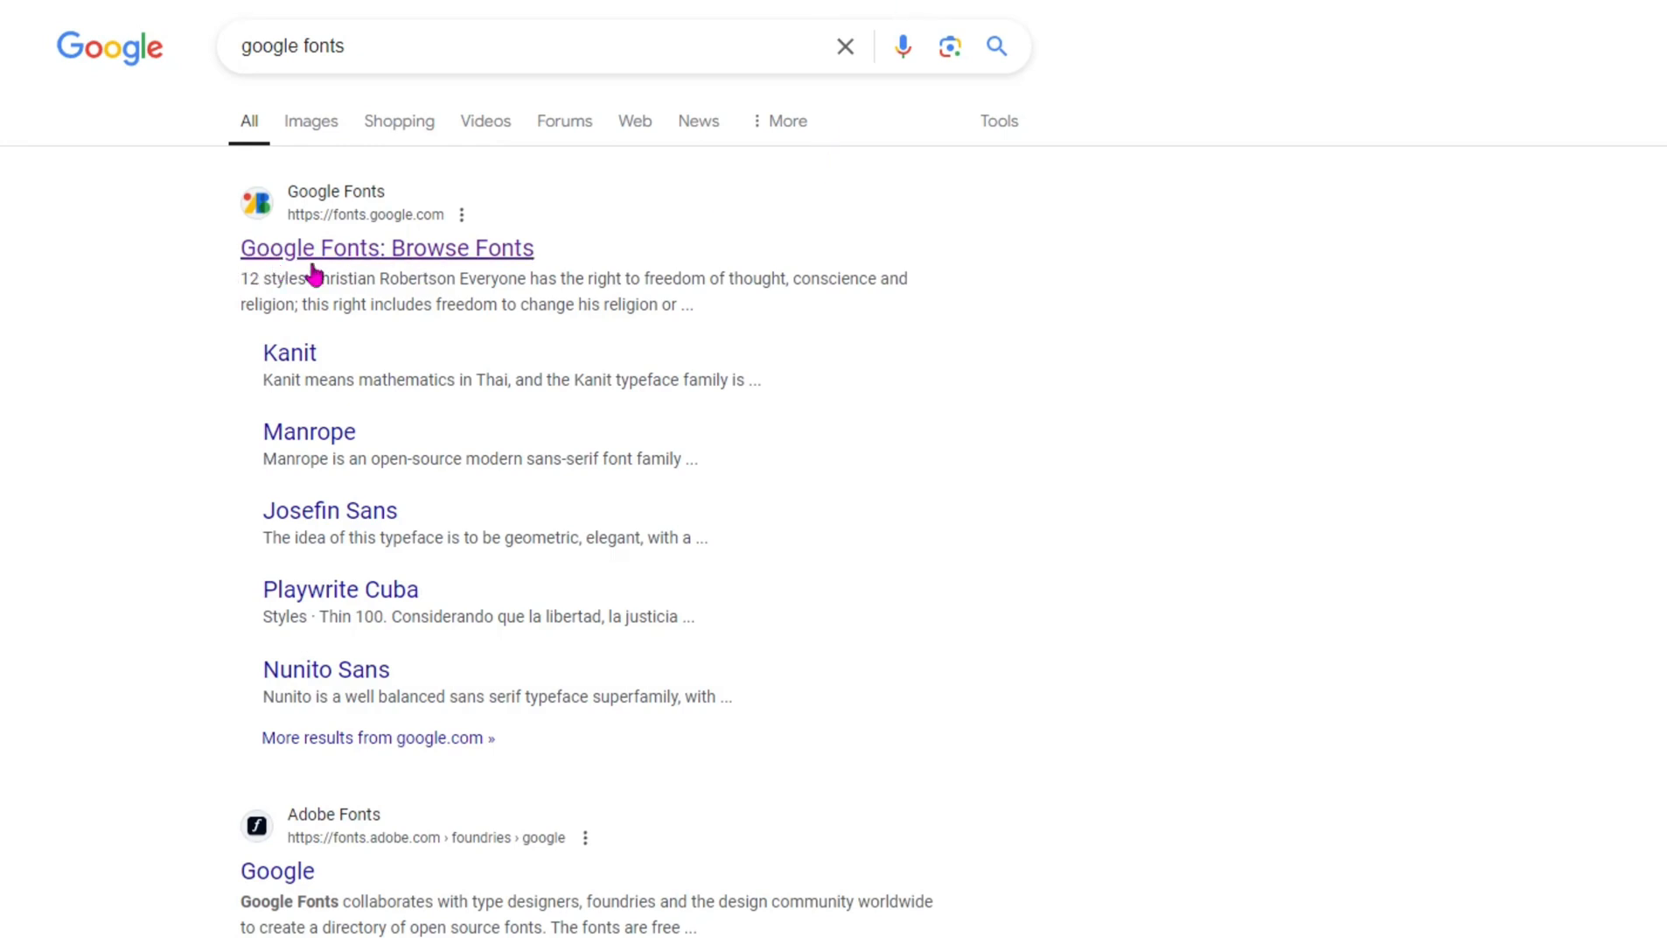
{"action": "left_click", "coordinate": [407, 269]}
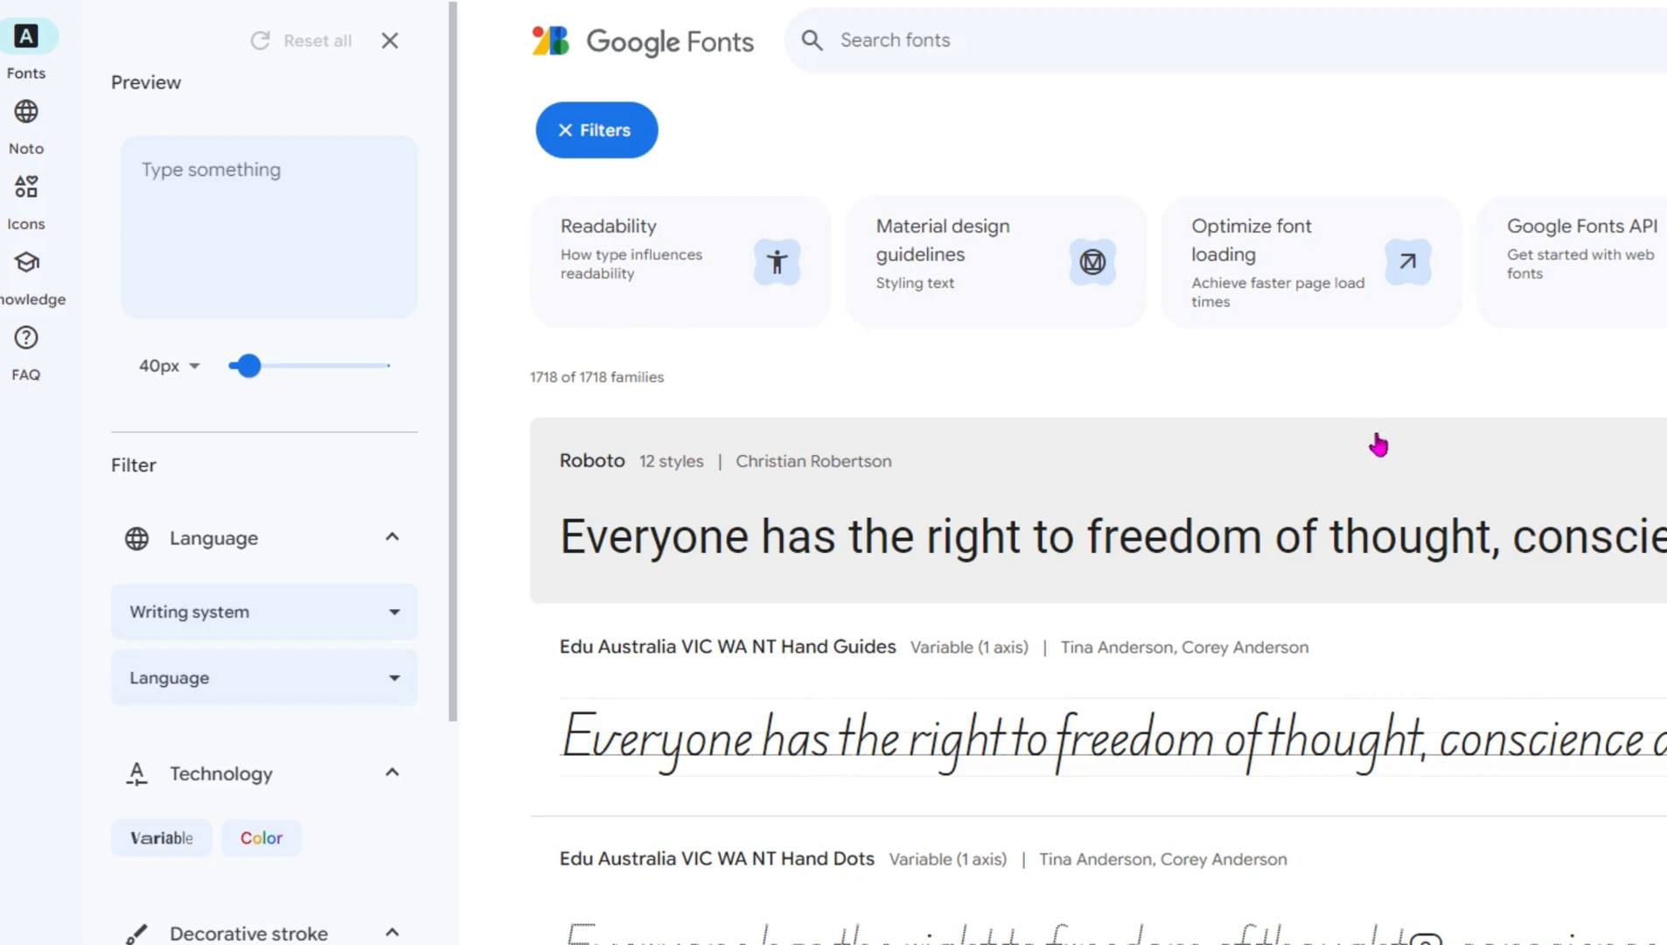
Step: Set the font preview text to "VINTAGE" and enlarge the preview size to 79px
{"action": "left_click", "coordinate": [265, 176]}
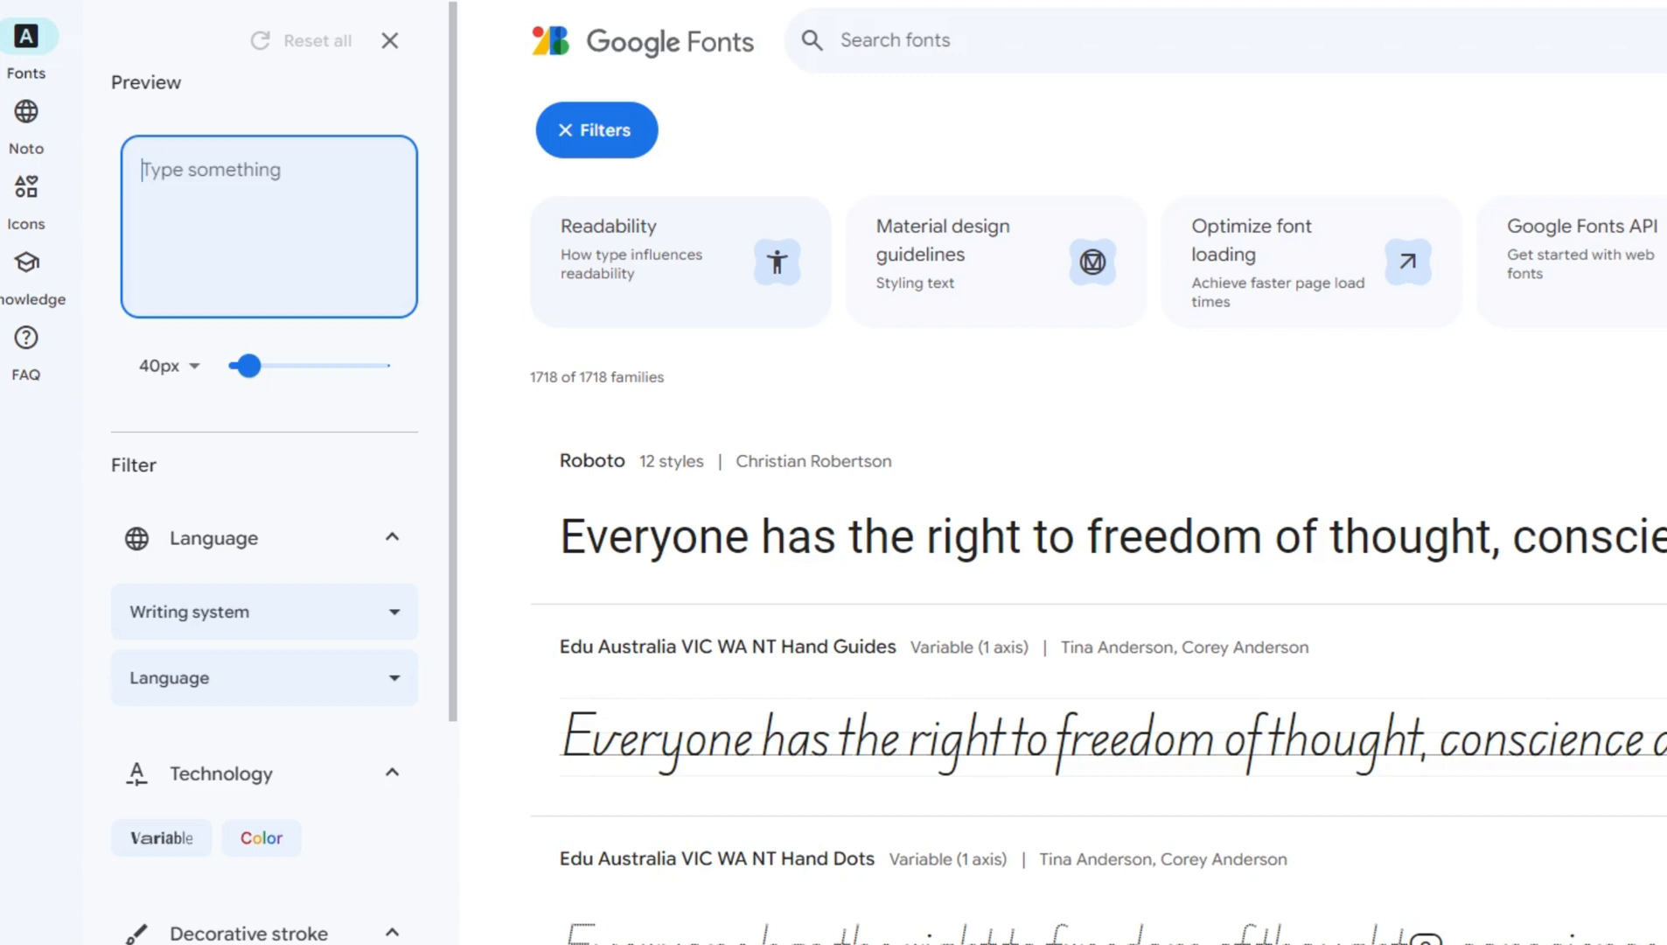
{"action": "type", "text": "VINTAGE"}
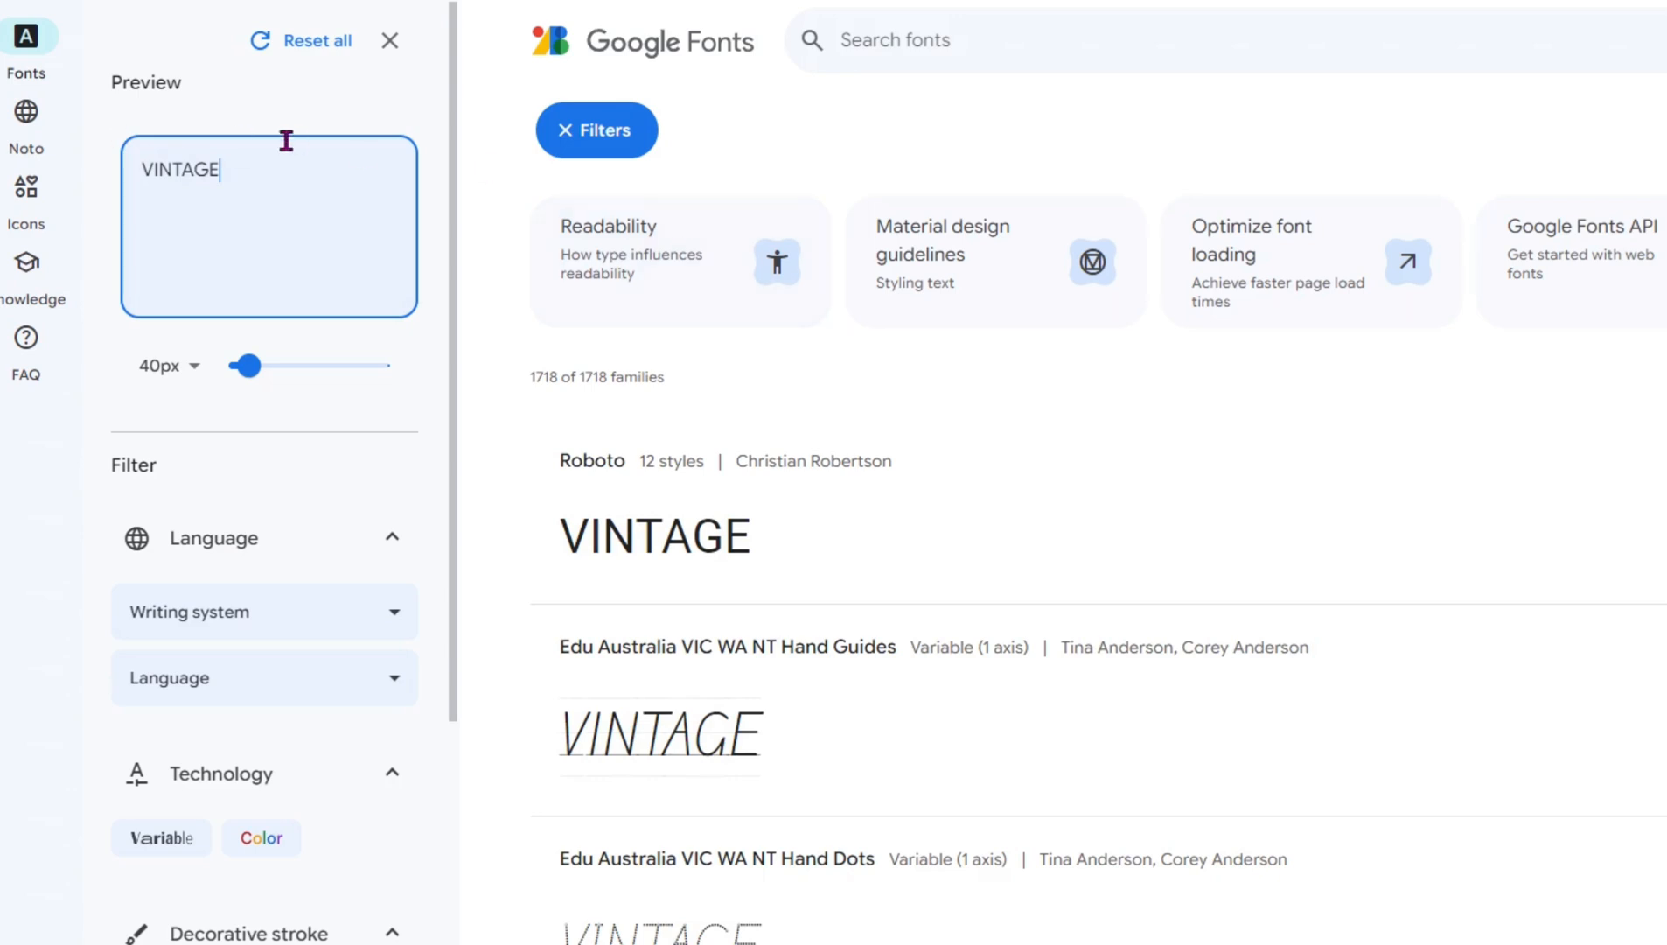
{"action": "left_click_drag", "start_coordinate": [248, 366], "coordinate": [271, 376]}
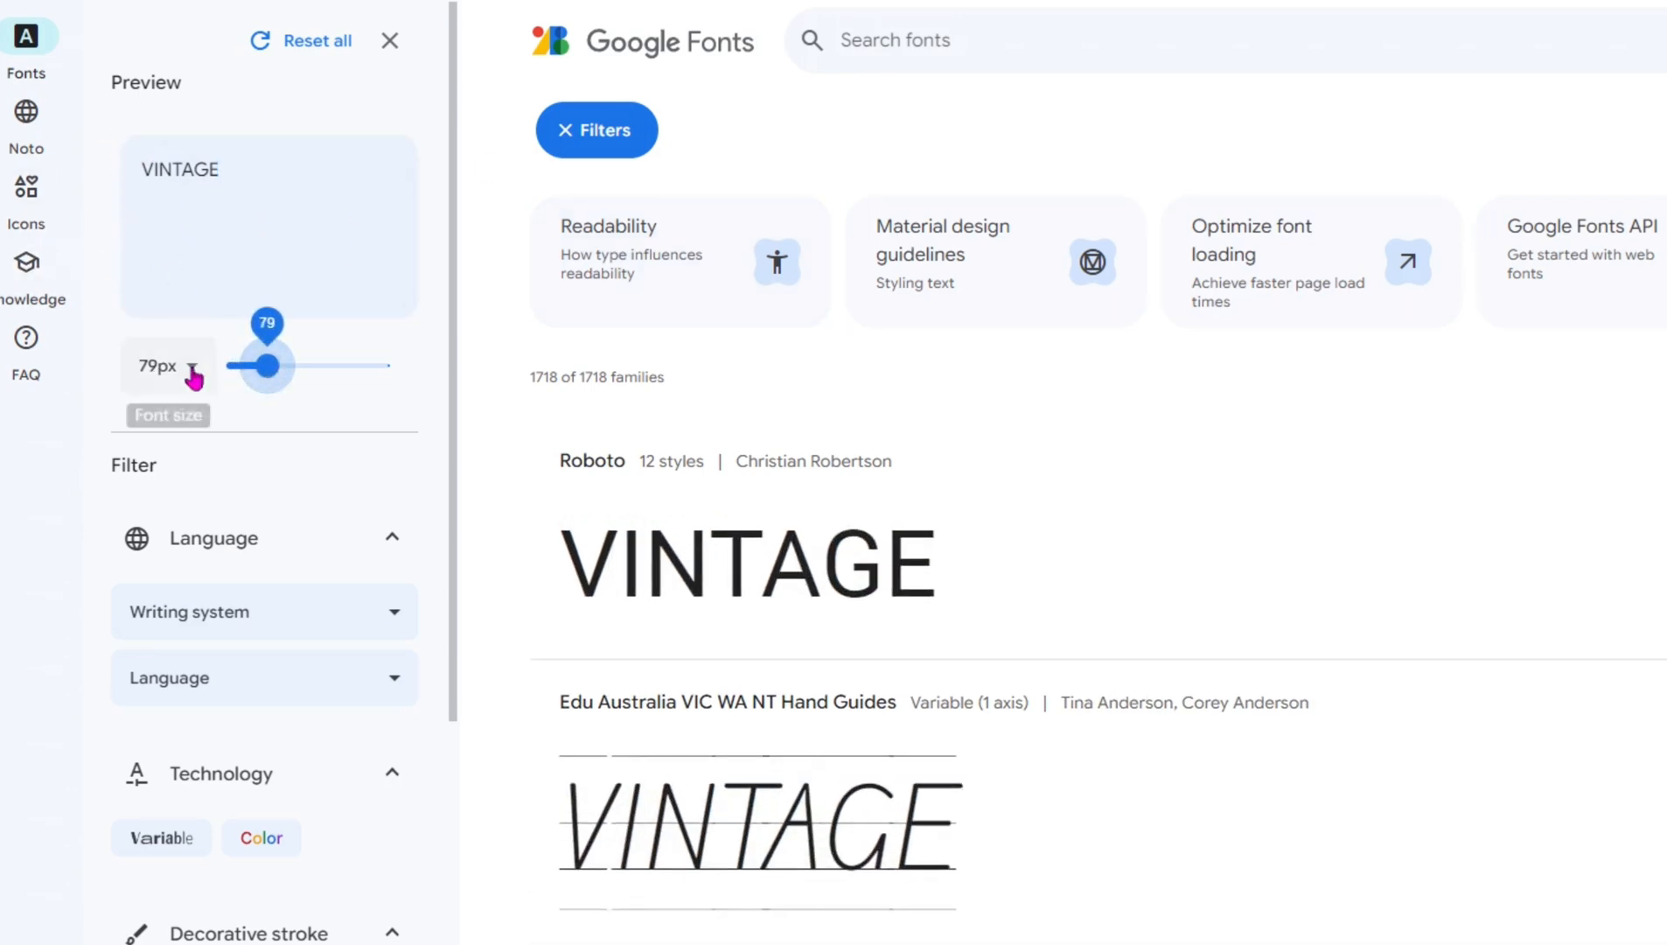
Step: Look over the font previews, filtering the list by Serif, Slab Serif and finally Sans Serif decorative strokes
{"action": "scroll", "coordinate": [1427, 733], "scroll_direction": "down", "scroll_amount": 10}
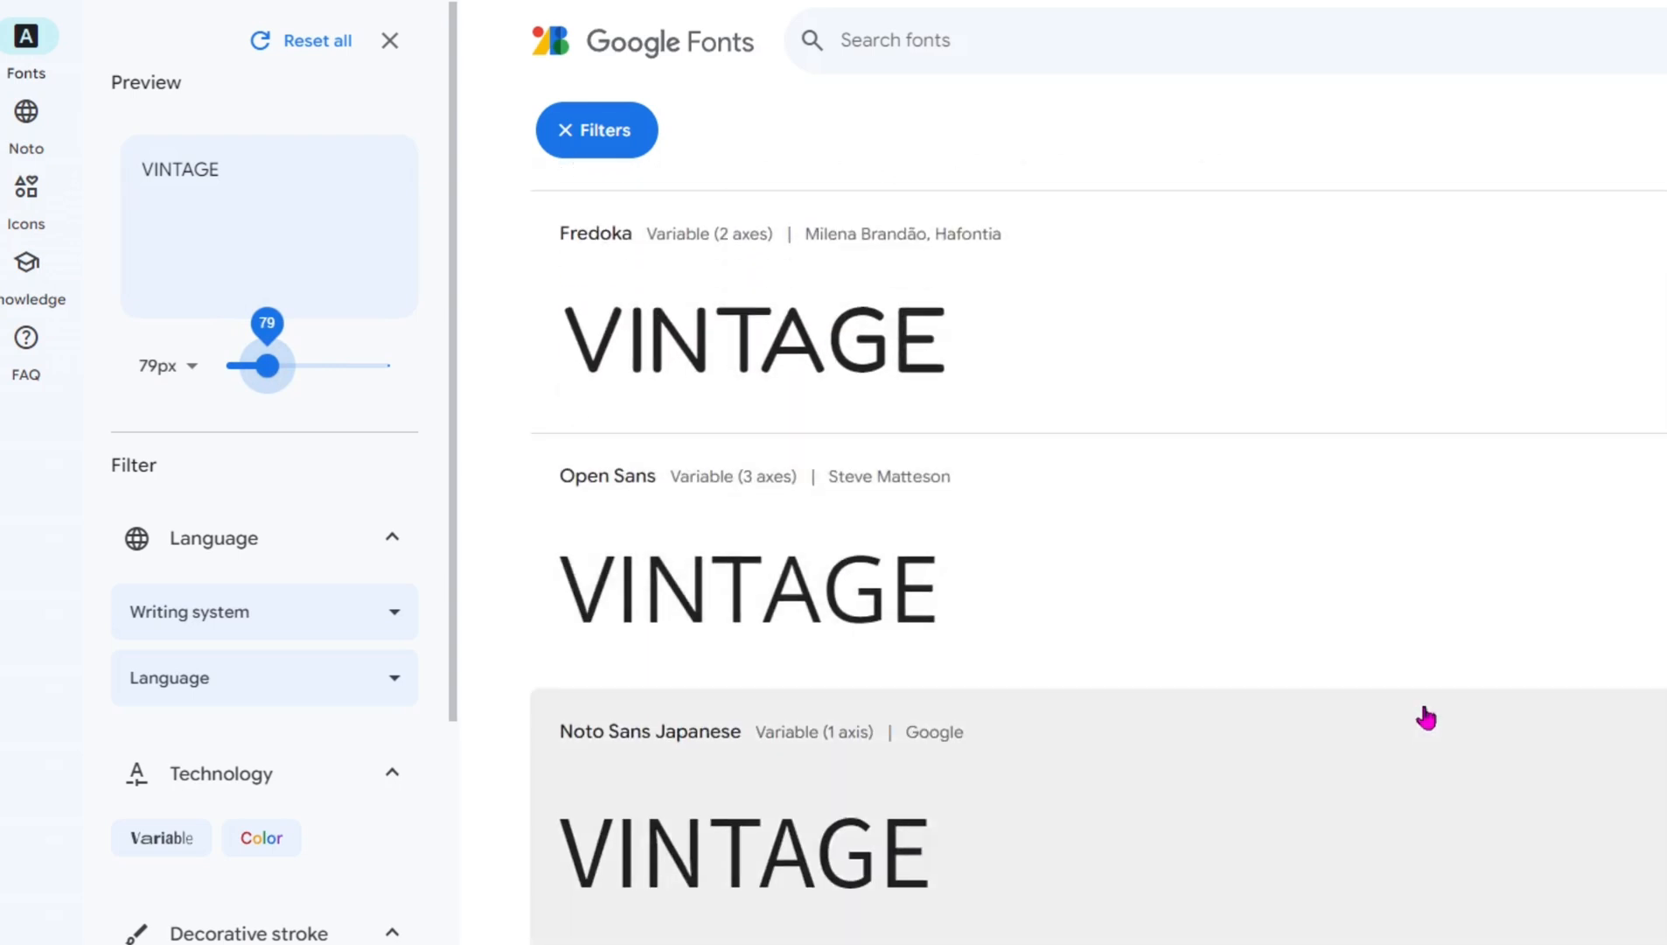
{"action": "scroll", "coordinate": [1425, 717], "scroll_direction": "up", "scroll_amount": 5}
{"action": "scroll", "coordinate": [1426, 717], "scroll_direction": "down", "scroll_amount": 10}
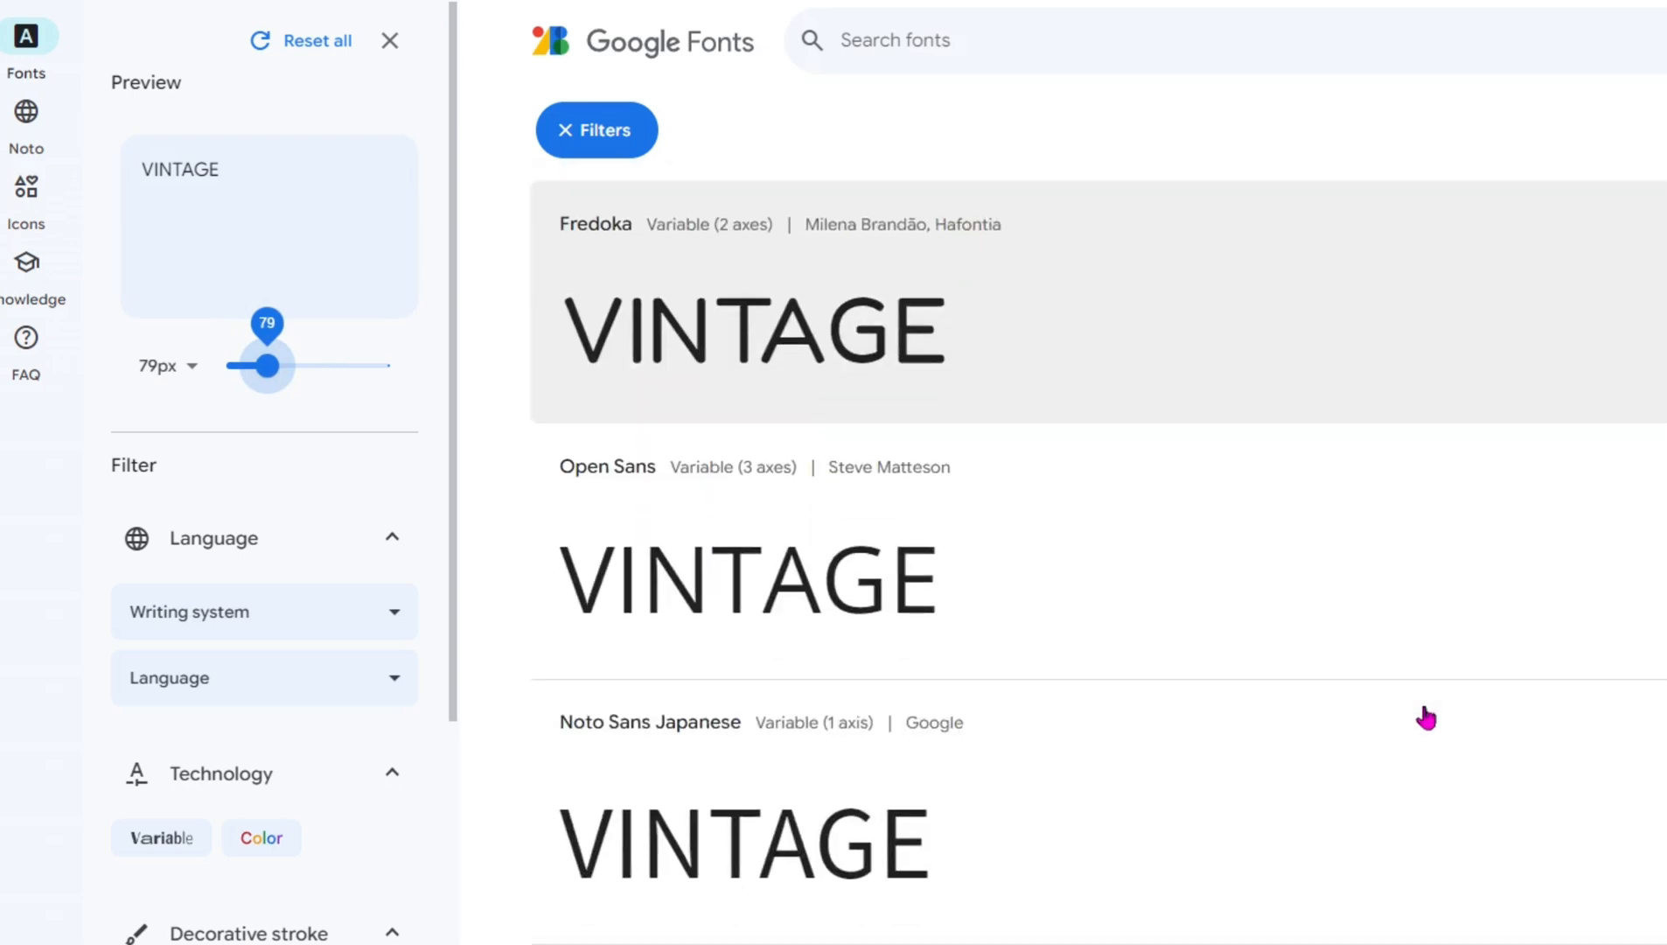
{"action": "scroll", "coordinate": [1426, 717], "scroll_direction": "down", "scroll_amount": 12}
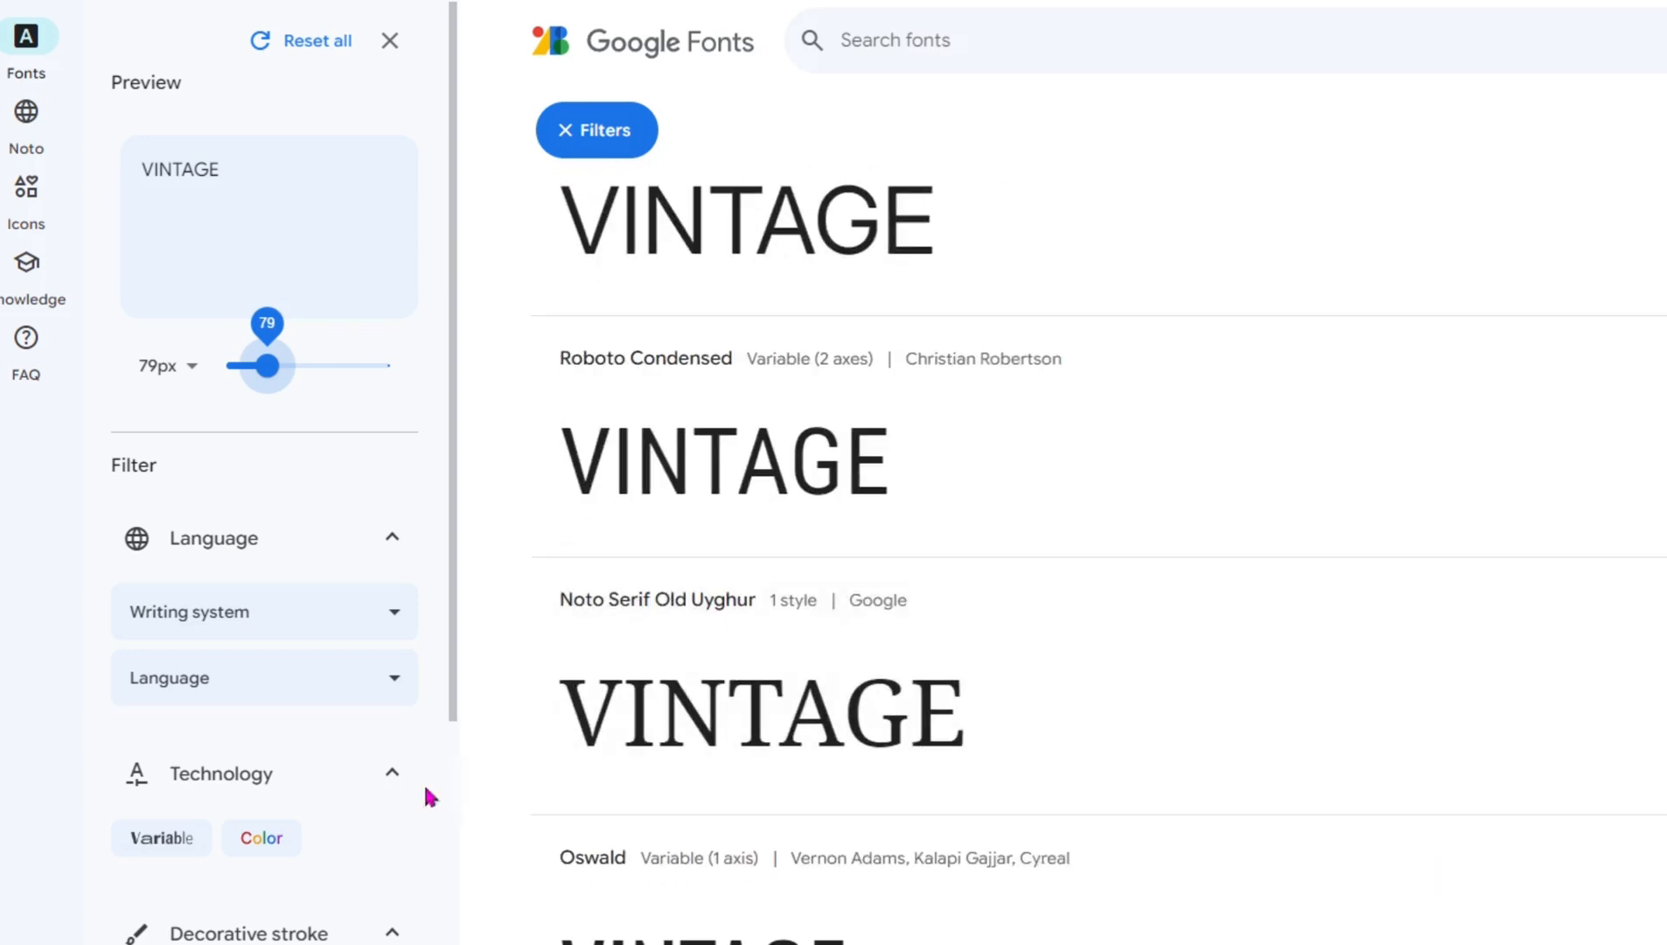
{"action": "scroll", "coordinate": [425, 792], "scroll_direction": "down", "scroll_amount": 4}
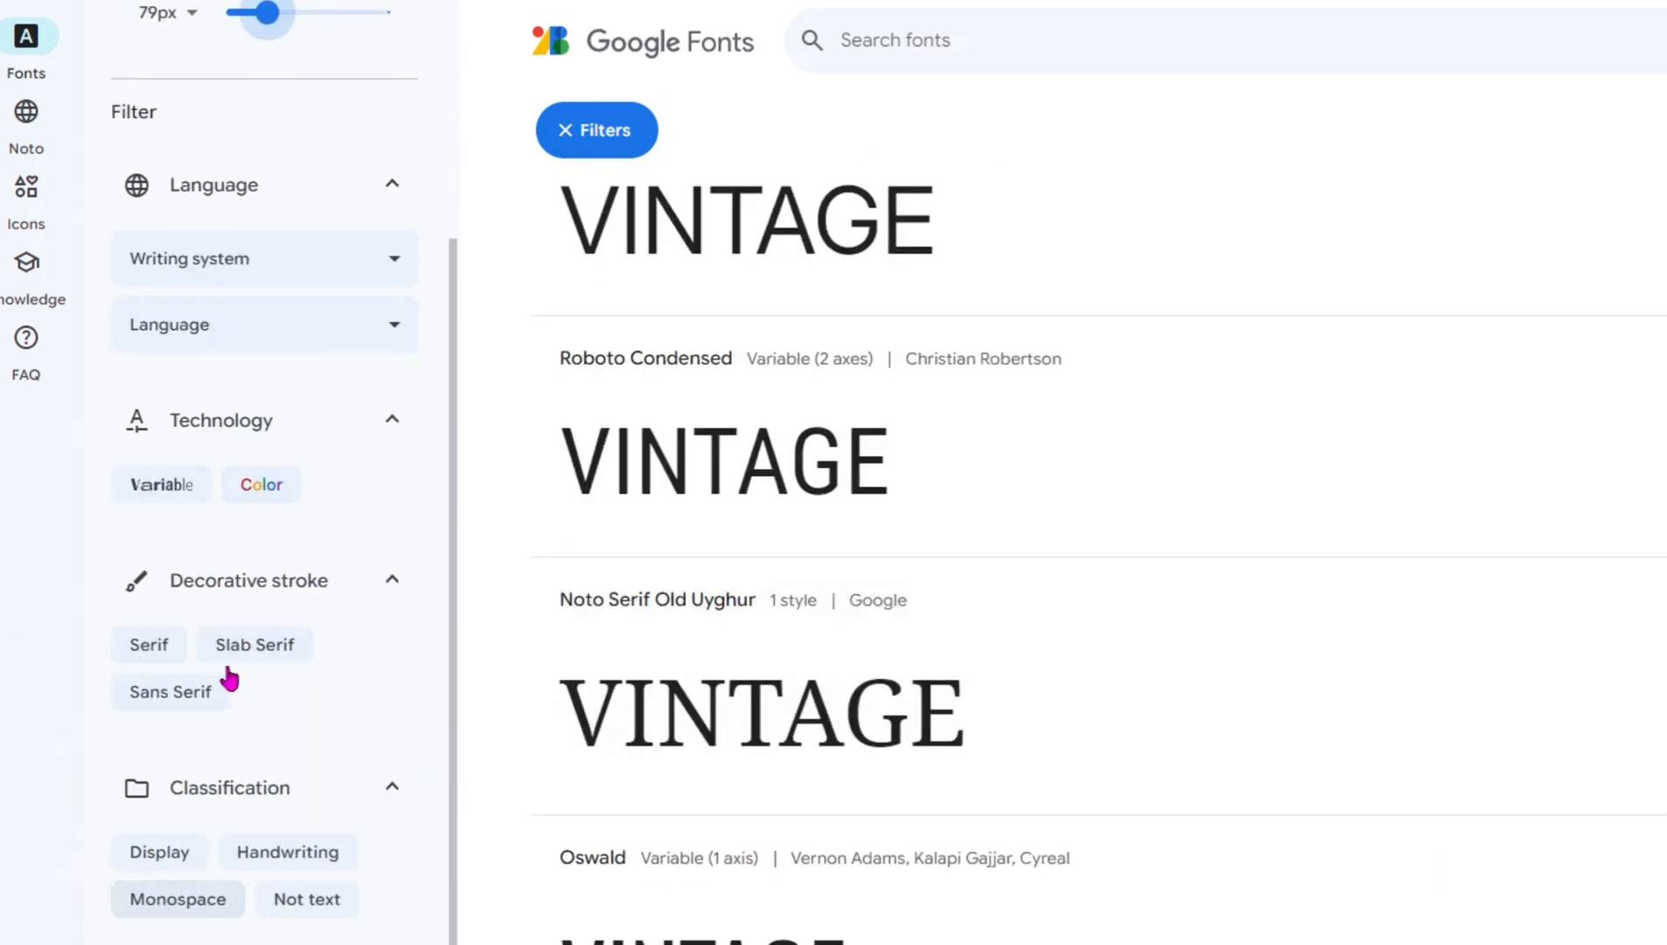
{"action": "left_click", "coordinate": [160, 647]}
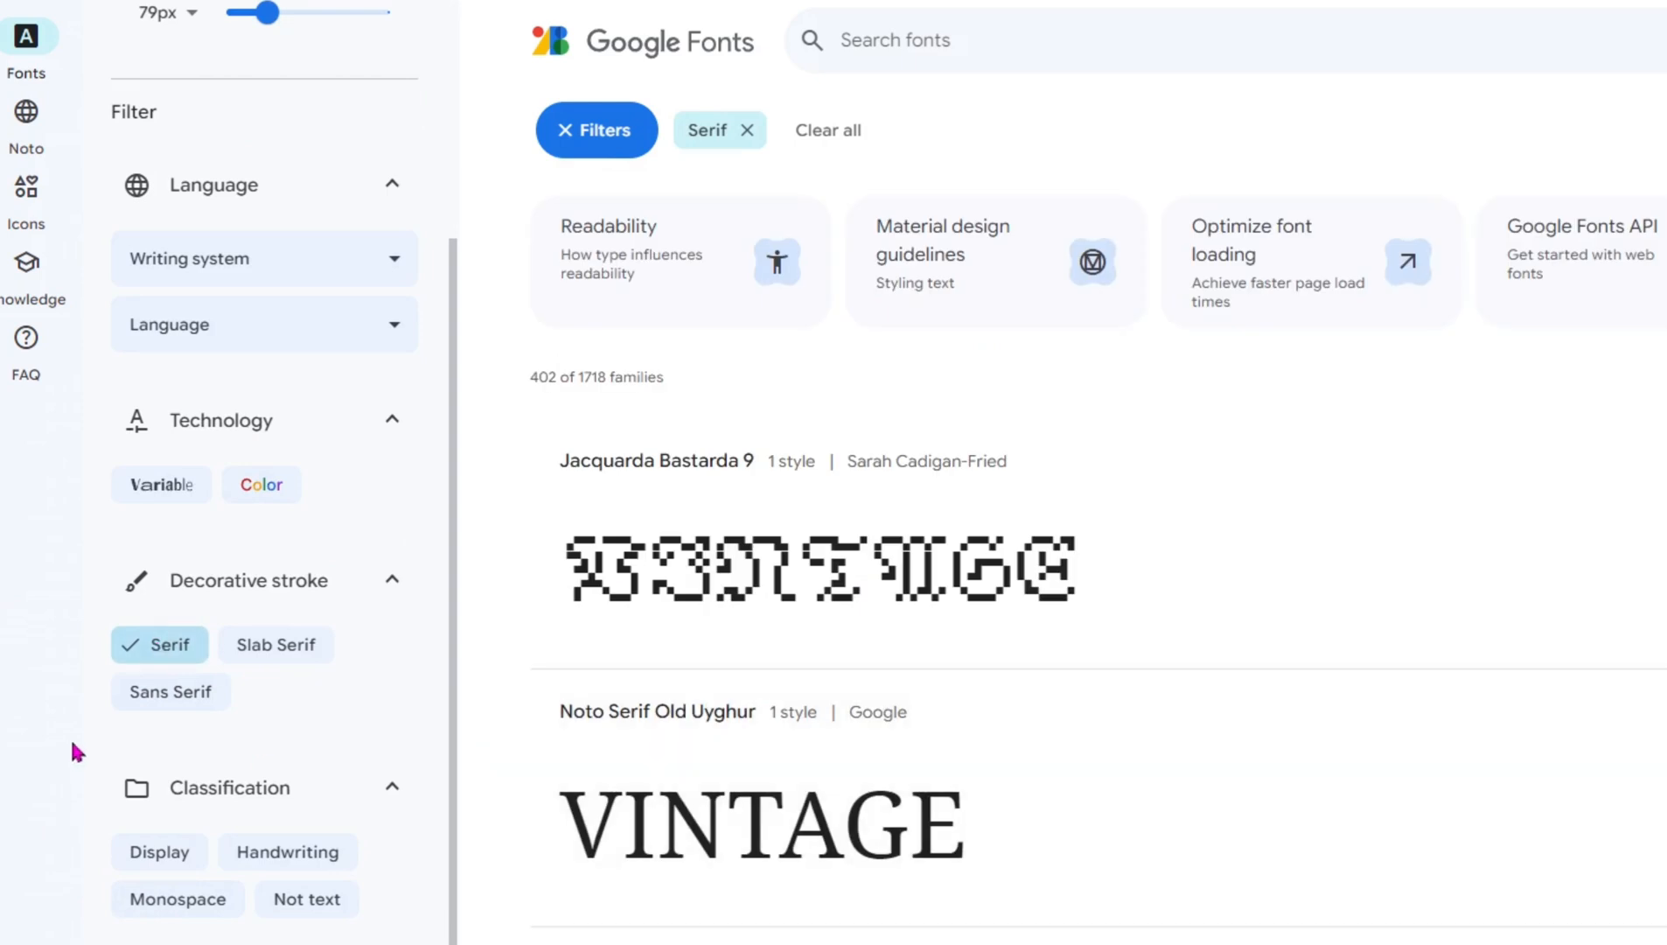
{"action": "left_click", "coordinate": [278, 646]}
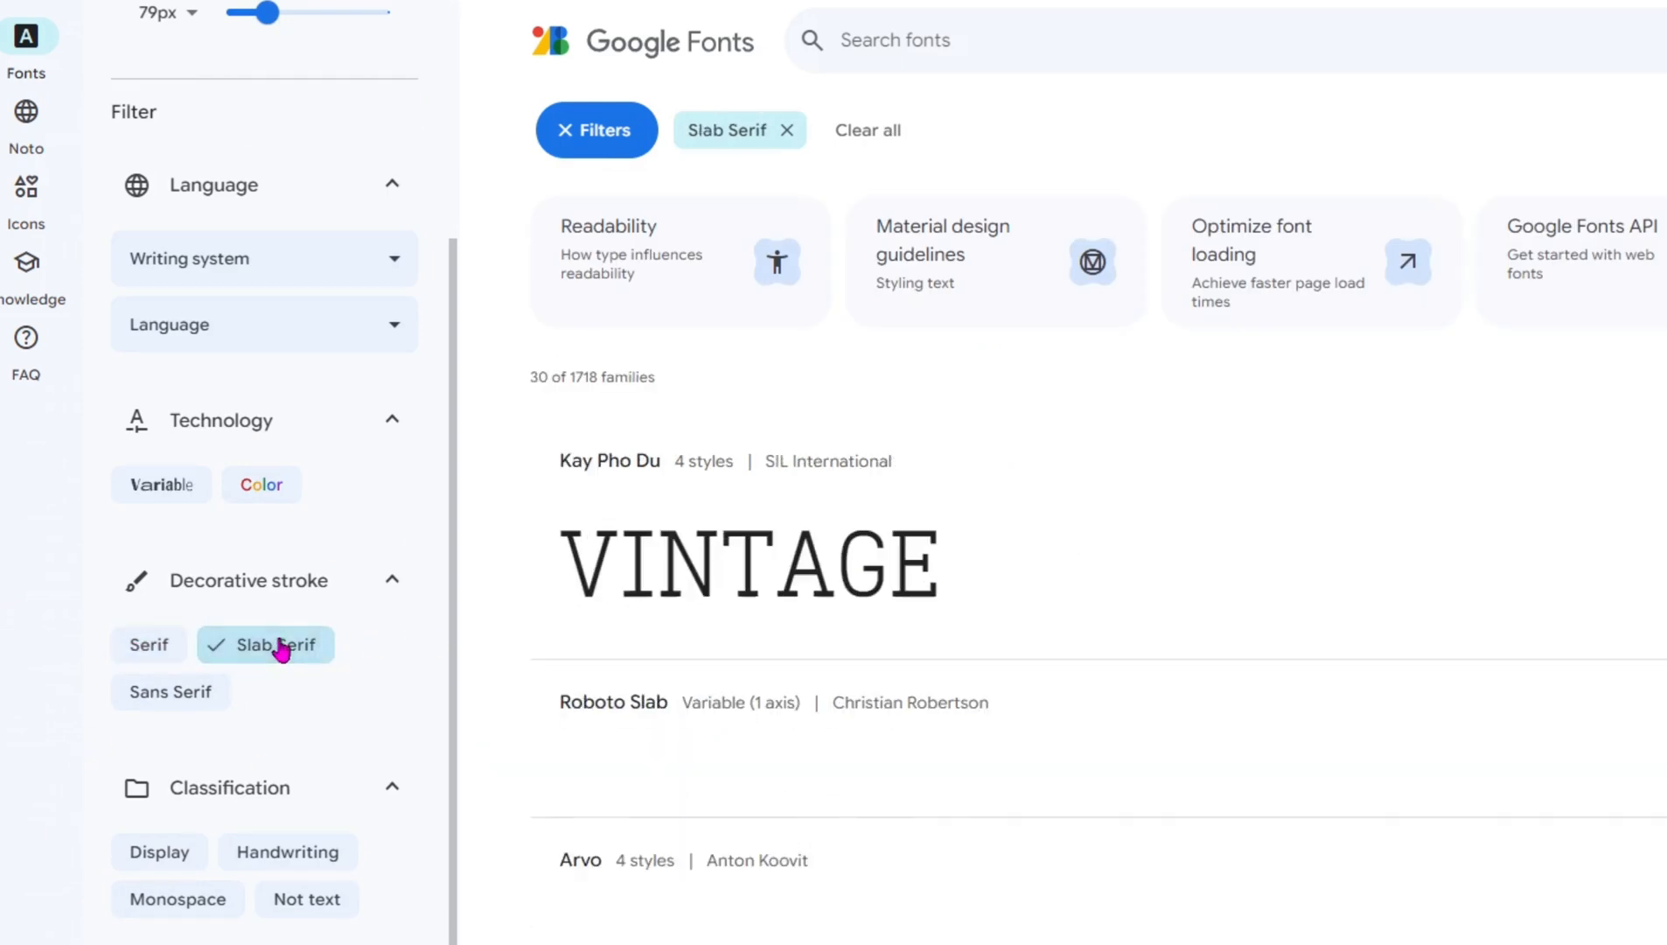
{"action": "left_click", "coordinate": [168, 693]}
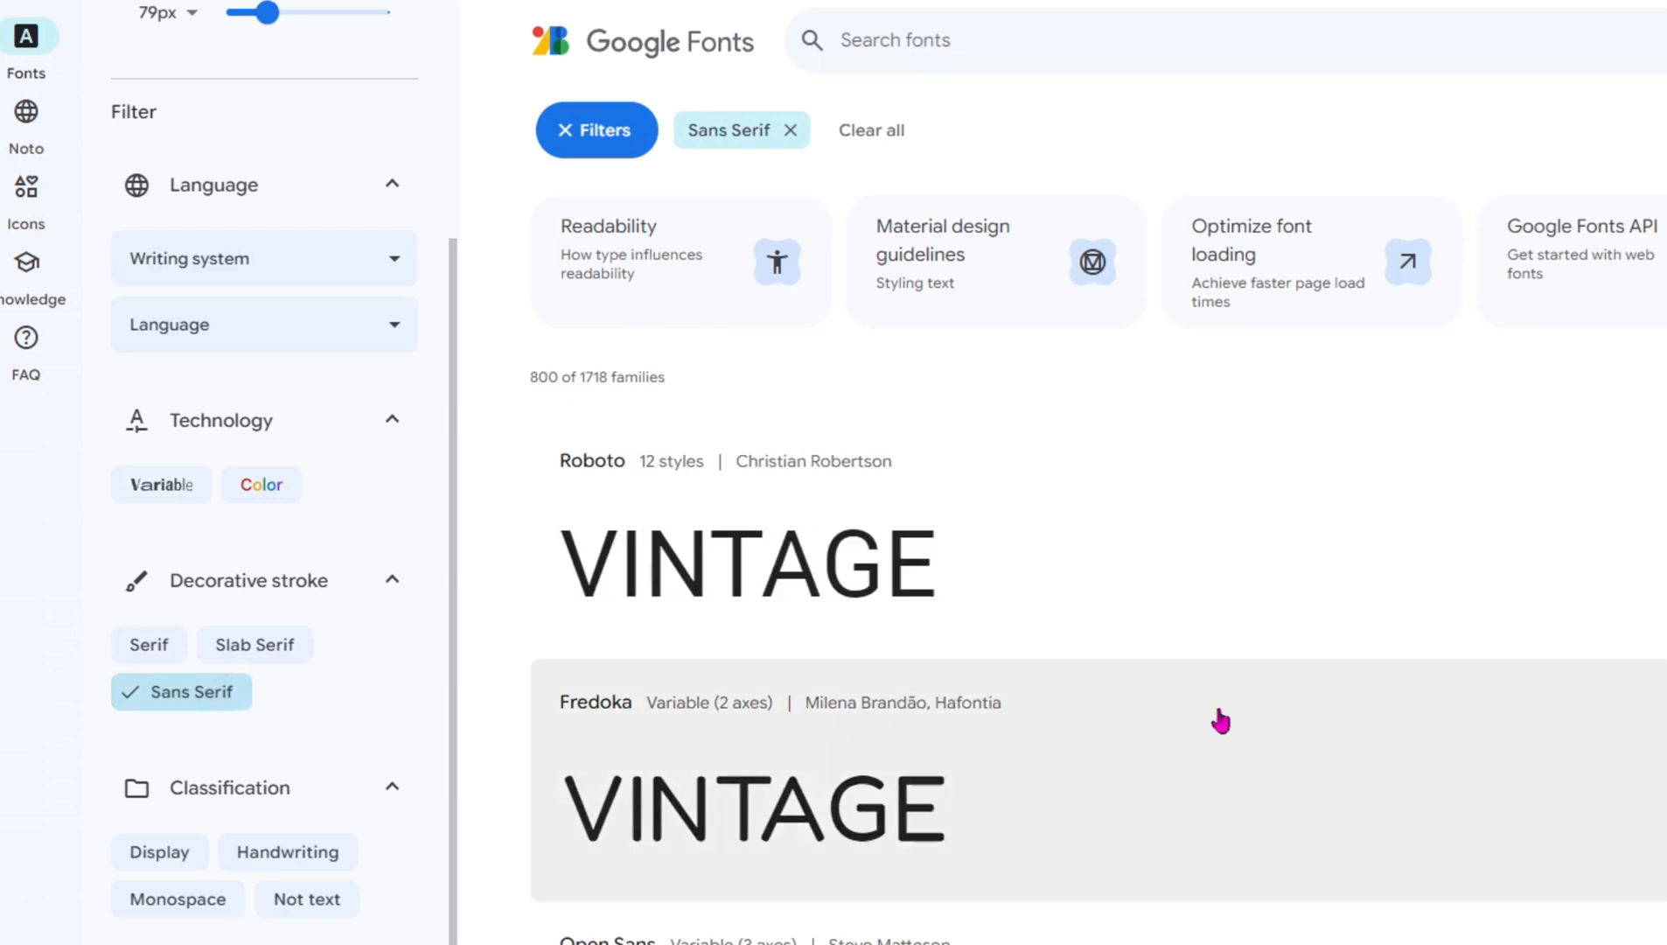
Step: Browse the Sans Serif previews of "VINTAGE" with the filter options hidden, and remove the Sans Serif filter
{"action": "scroll", "coordinate": [1294, 720], "scroll_direction": "down", "scroll_amount": 5}
{"action": "scroll", "coordinate": [1295, 720], "scroll_direction": "down", "scroll_amount": 20}
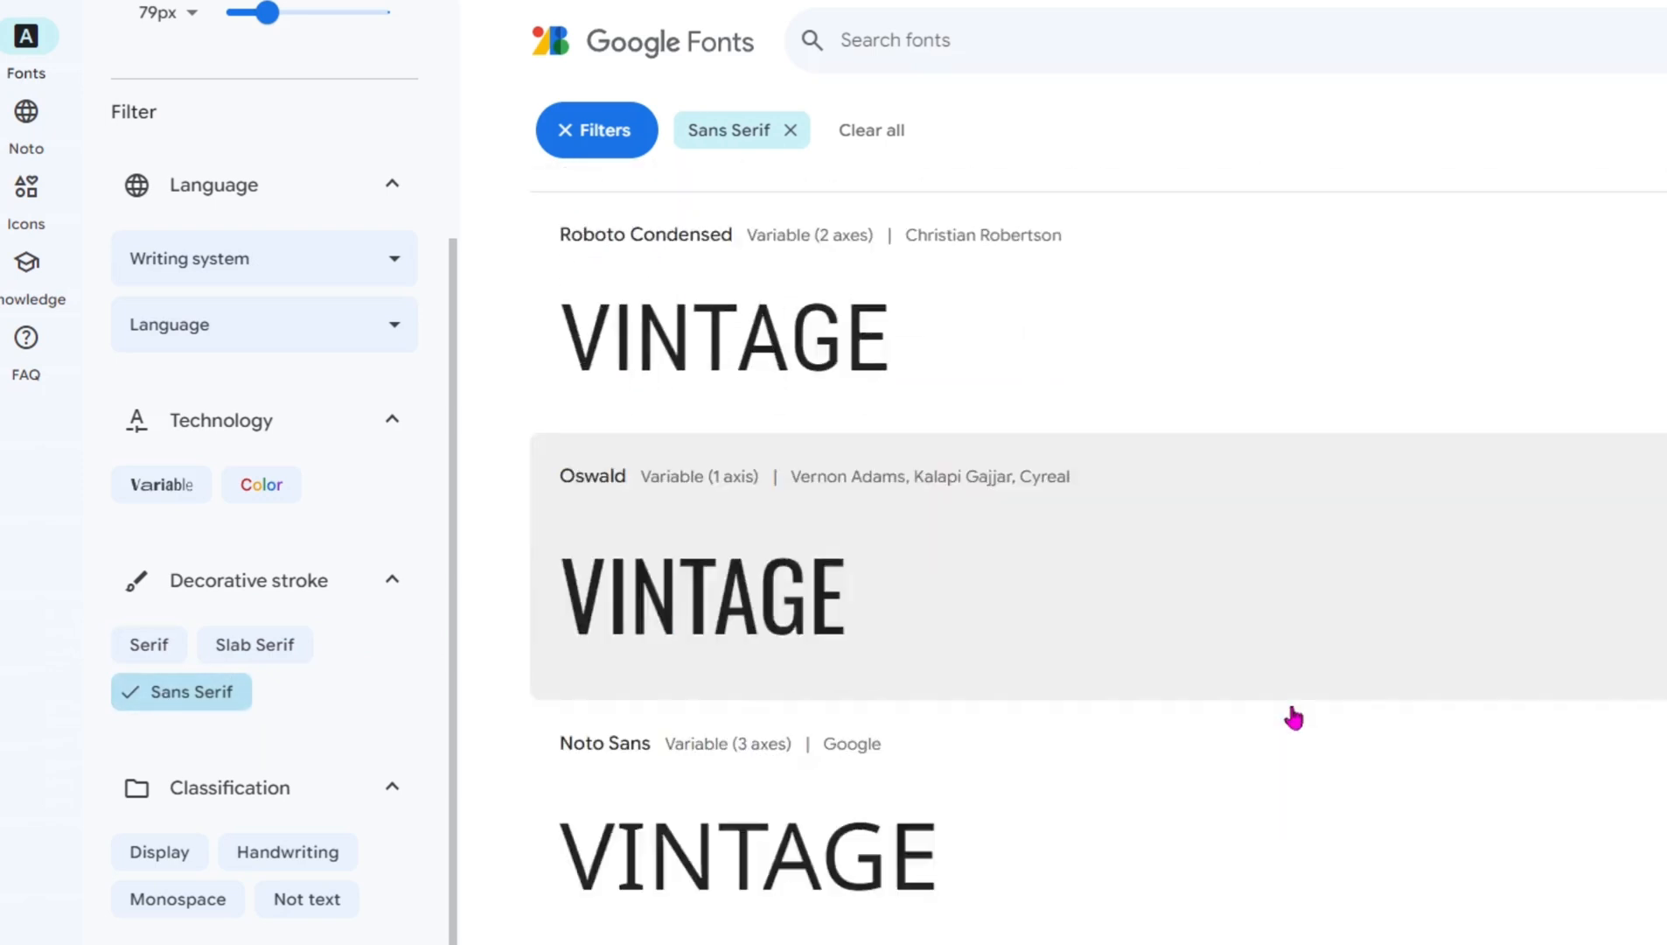
{"action": "scroll", "coordinate": [1292, 716], "scroll_direction": "down", "scroll_amount": 12}
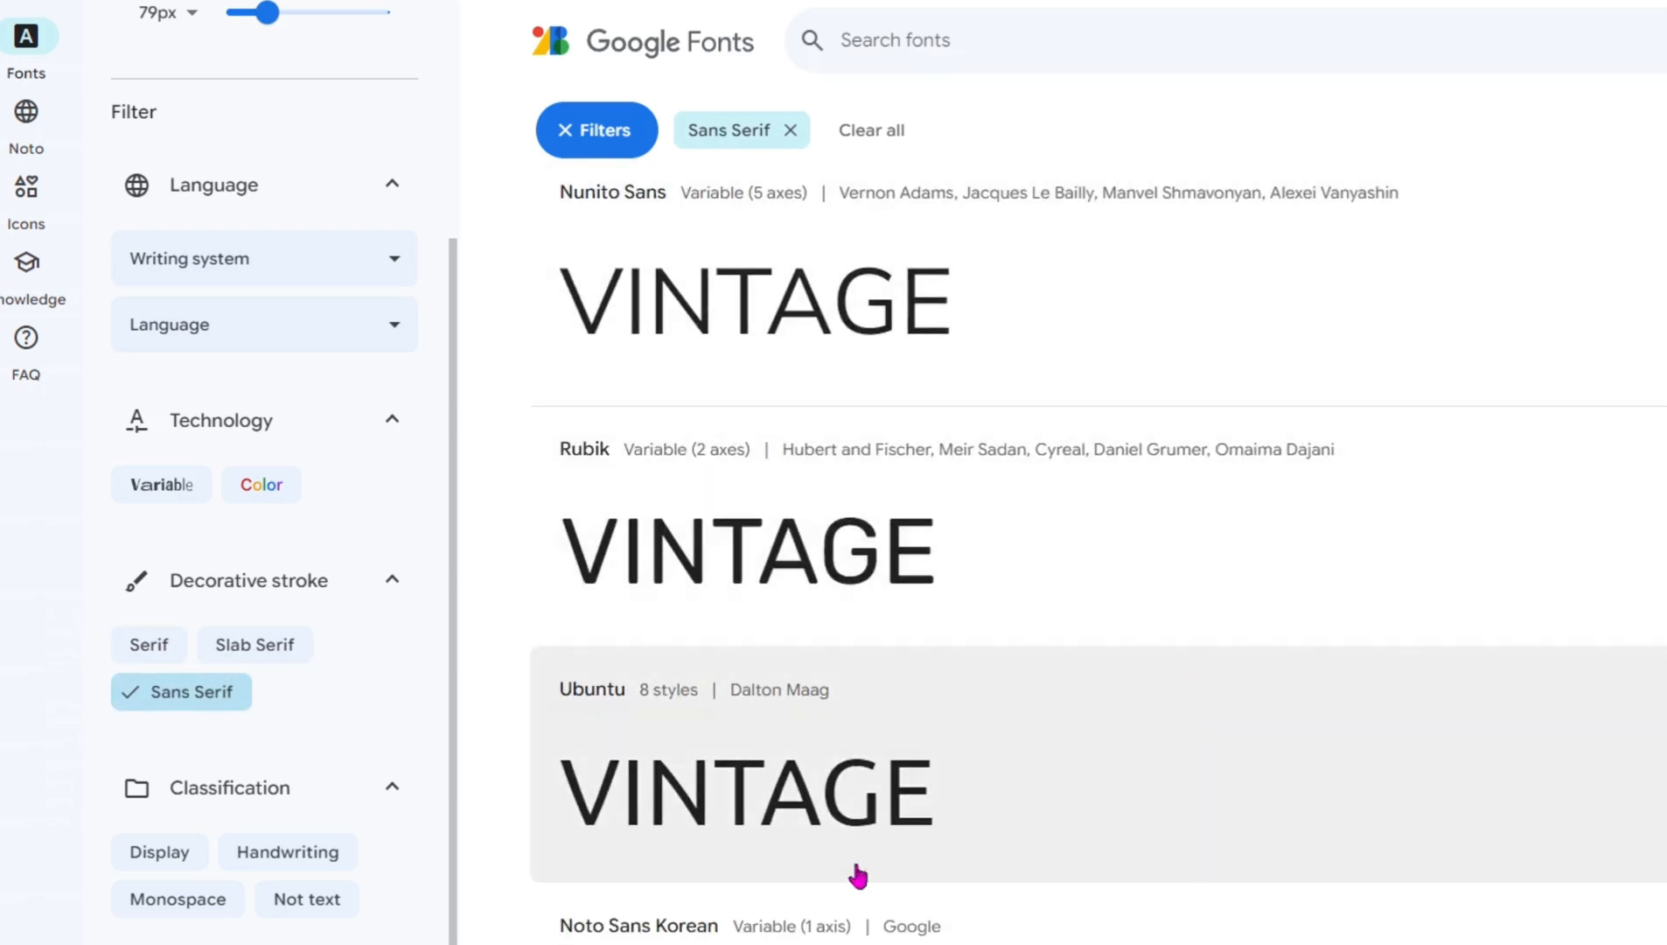
{"action": "scroll", "coordinate": [941, 890], "scroll_direction": "down", "scroll_amount": 5}
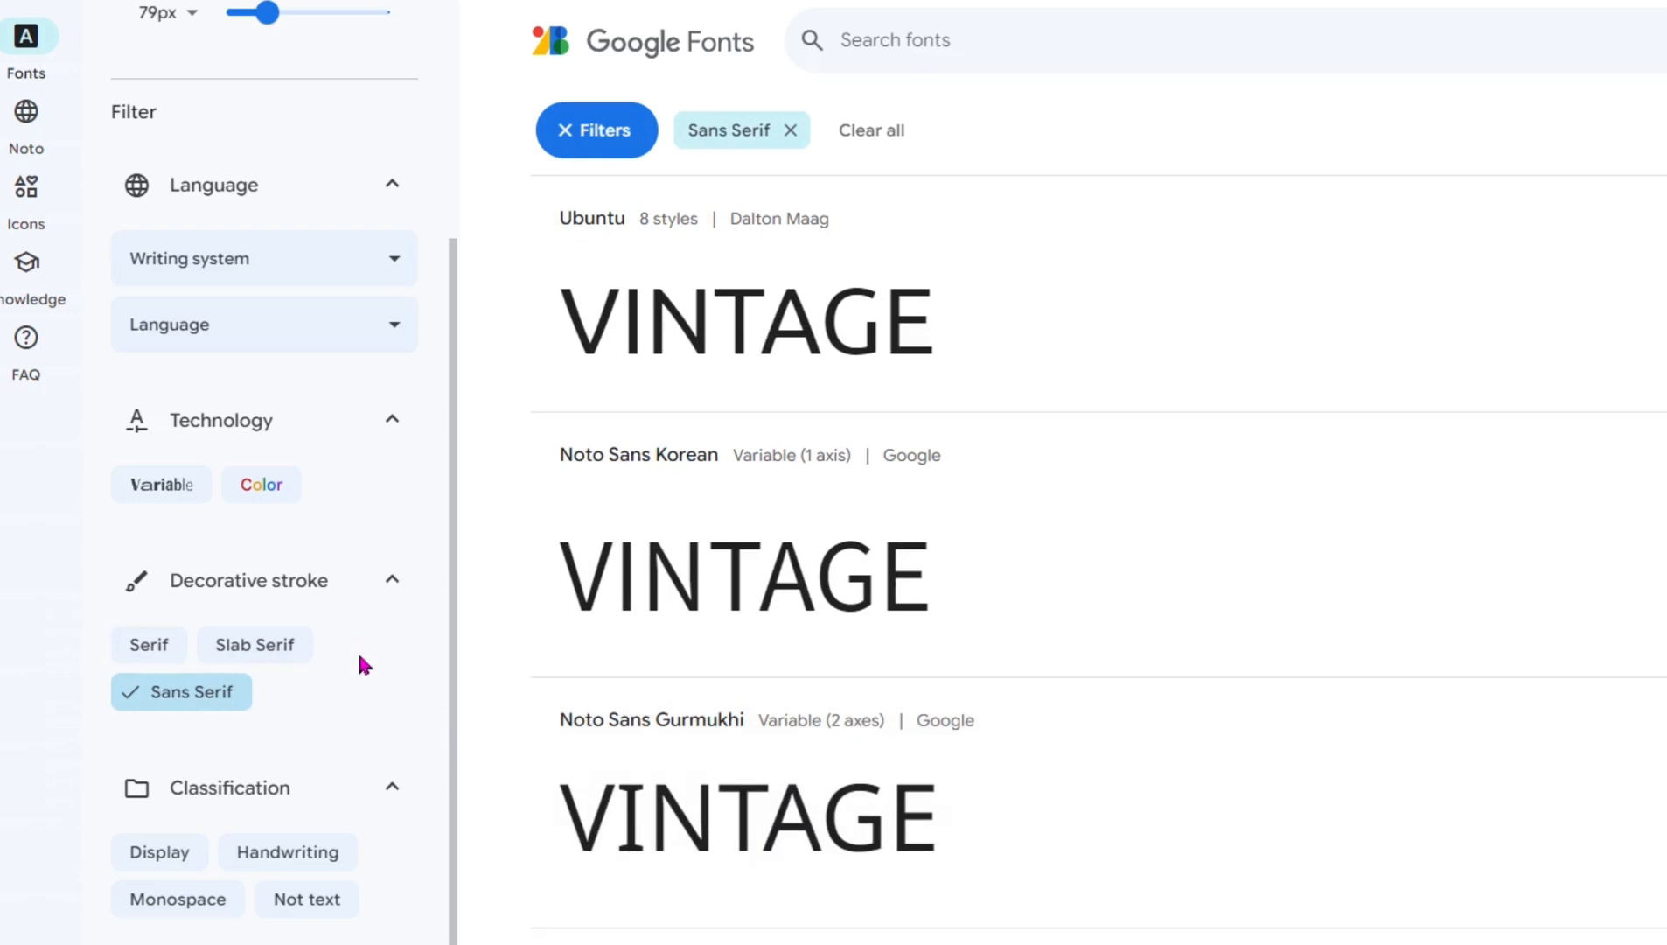
{"action": "left_click", "coordinate": [560, 129]}
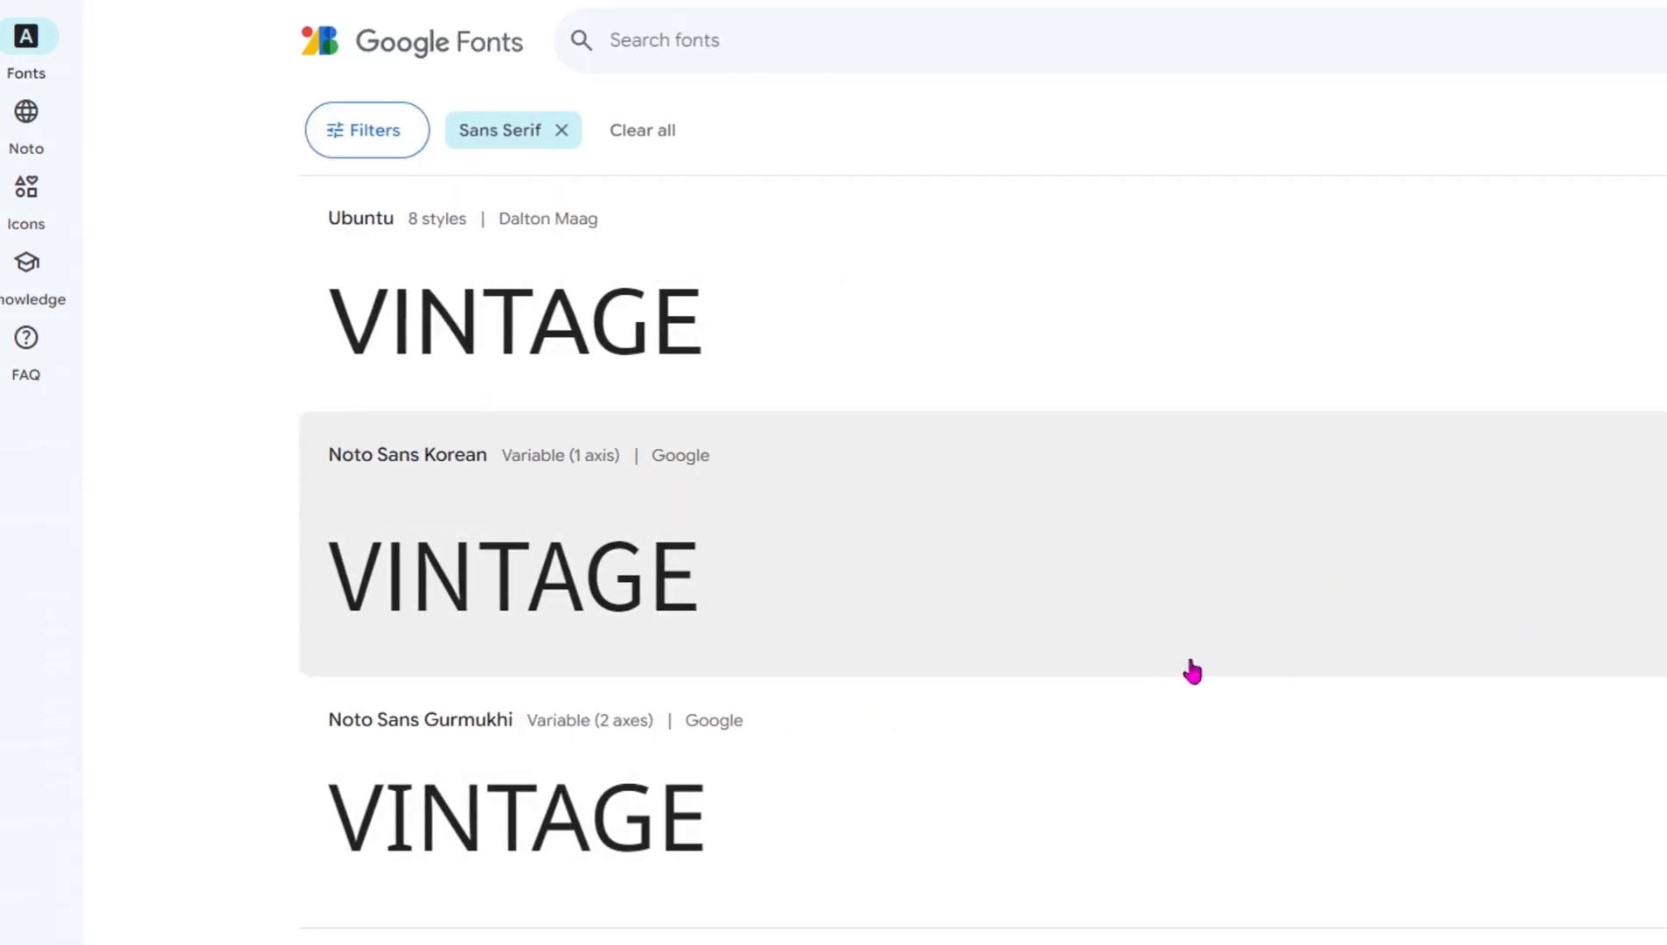
{"action": "scroll", "coordinate": [1265, 665], "scroll_direction": "down", "scroll_amount": 15}
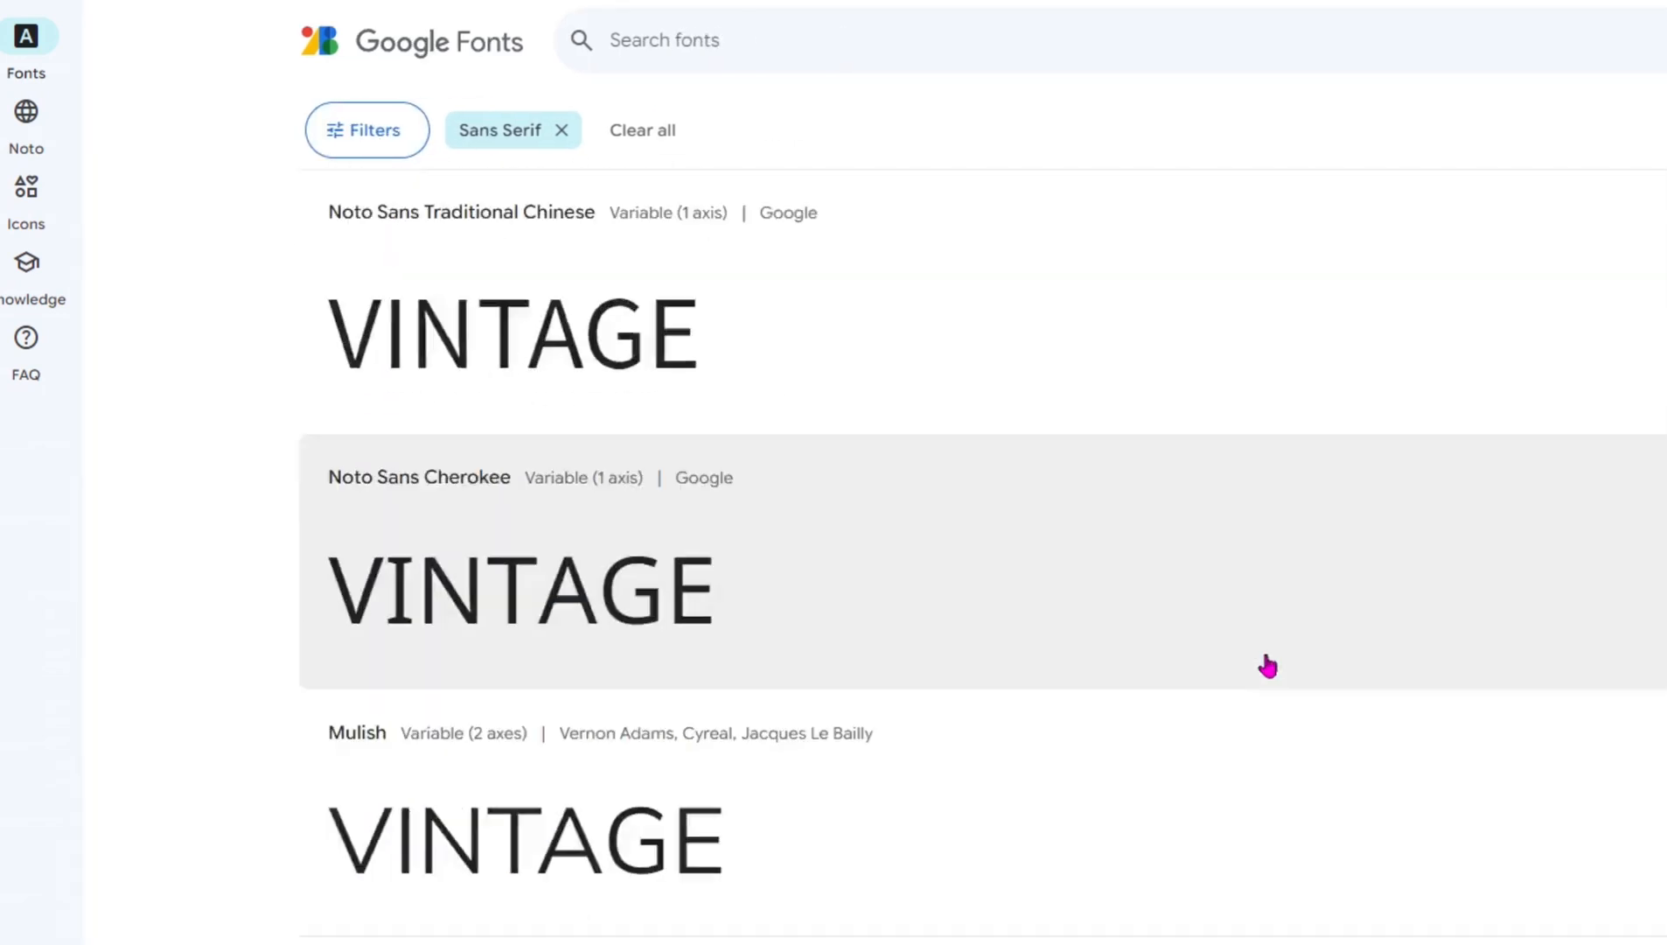
{"action": "scroll", "coordinate": [1267, 667], "scroll_direction": "down", "scroll_amount": 12}
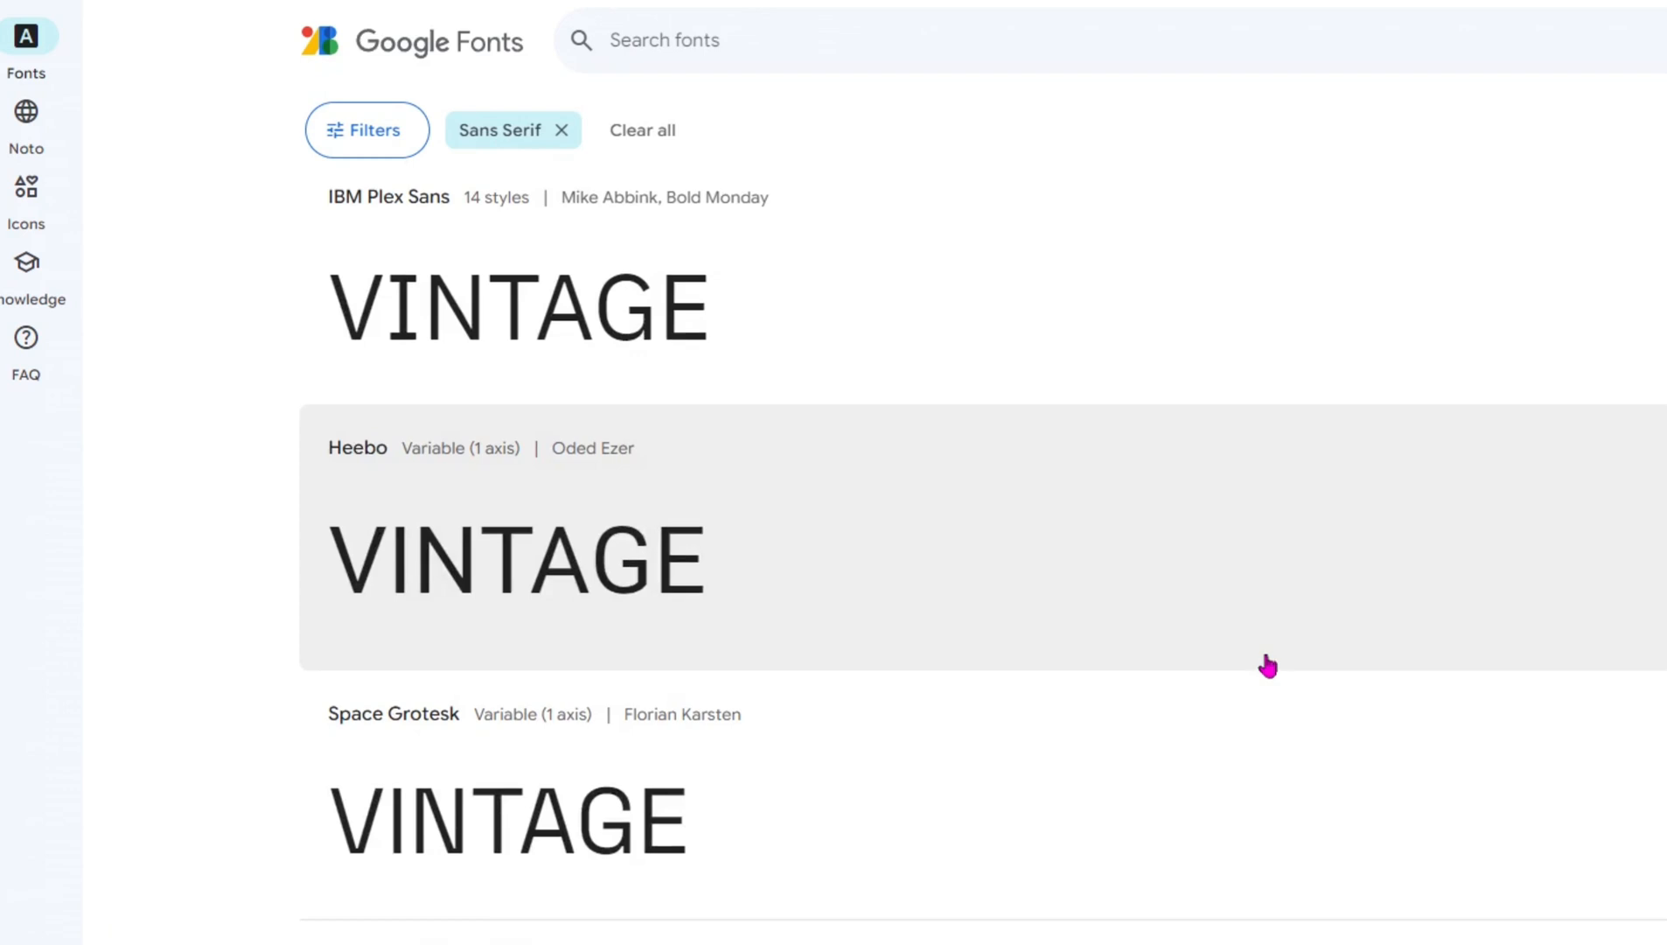
{"action": "scroll", "coordinate": [1267, 667], "scroll_direction": "up", "scroll_amount": 10}
{"action": "scroll", "coordinate": [1266, 665], "scroll_direction": "up", "scroll_amount": 20}
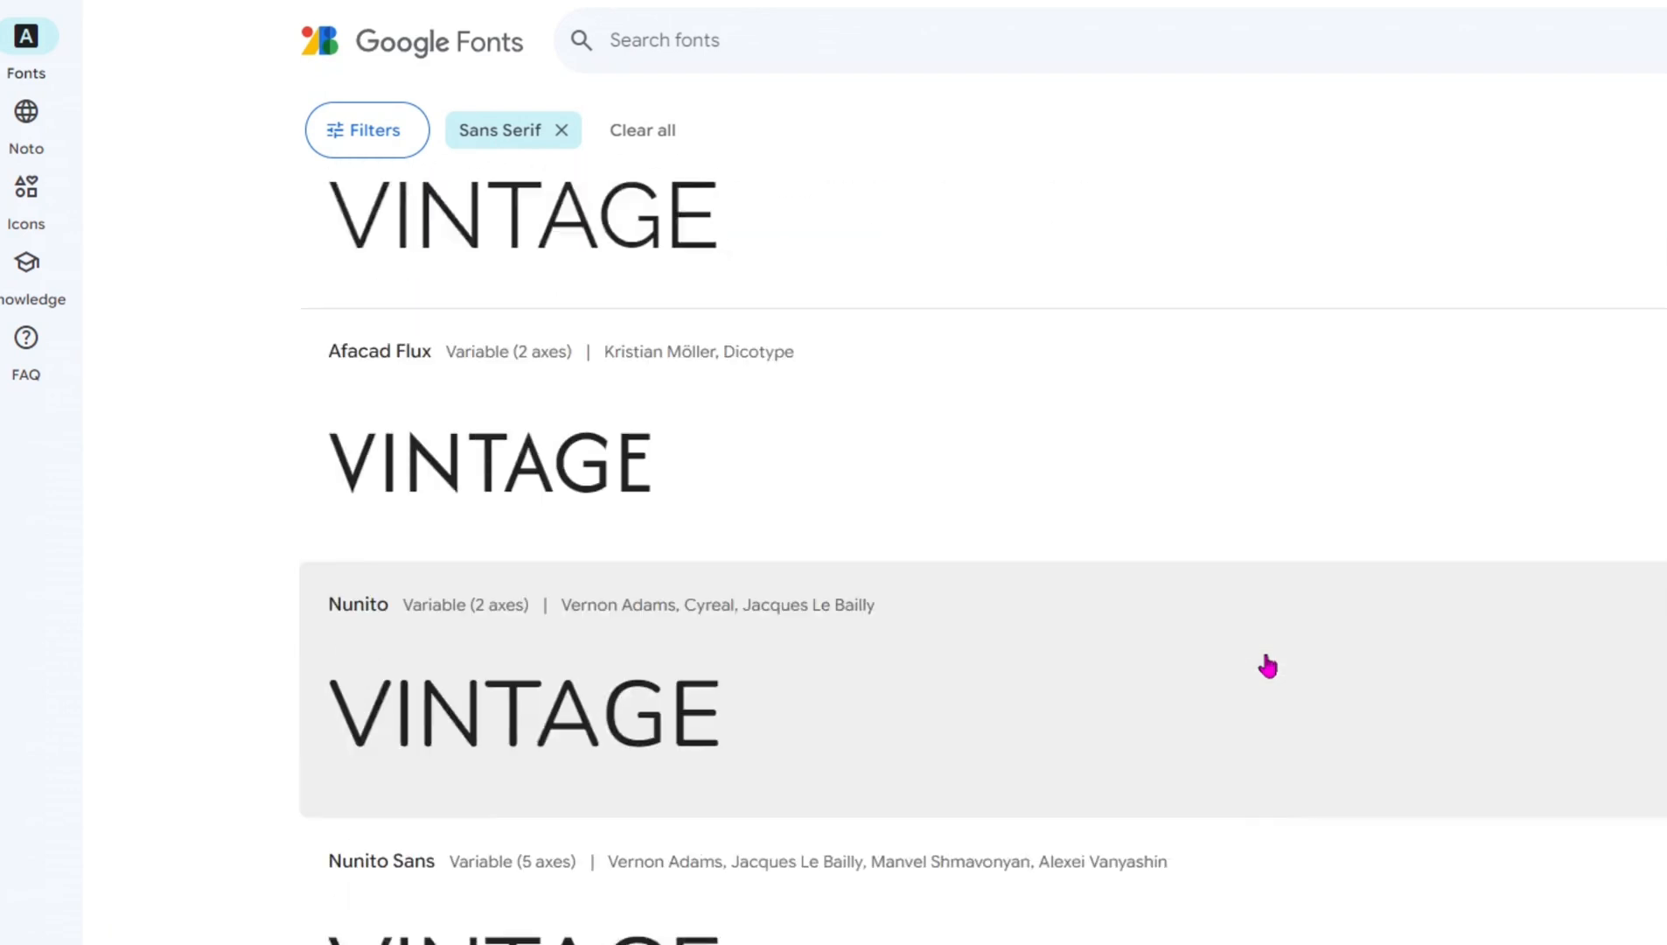
{"action": "left_click", "coordinate": [561, 130]}
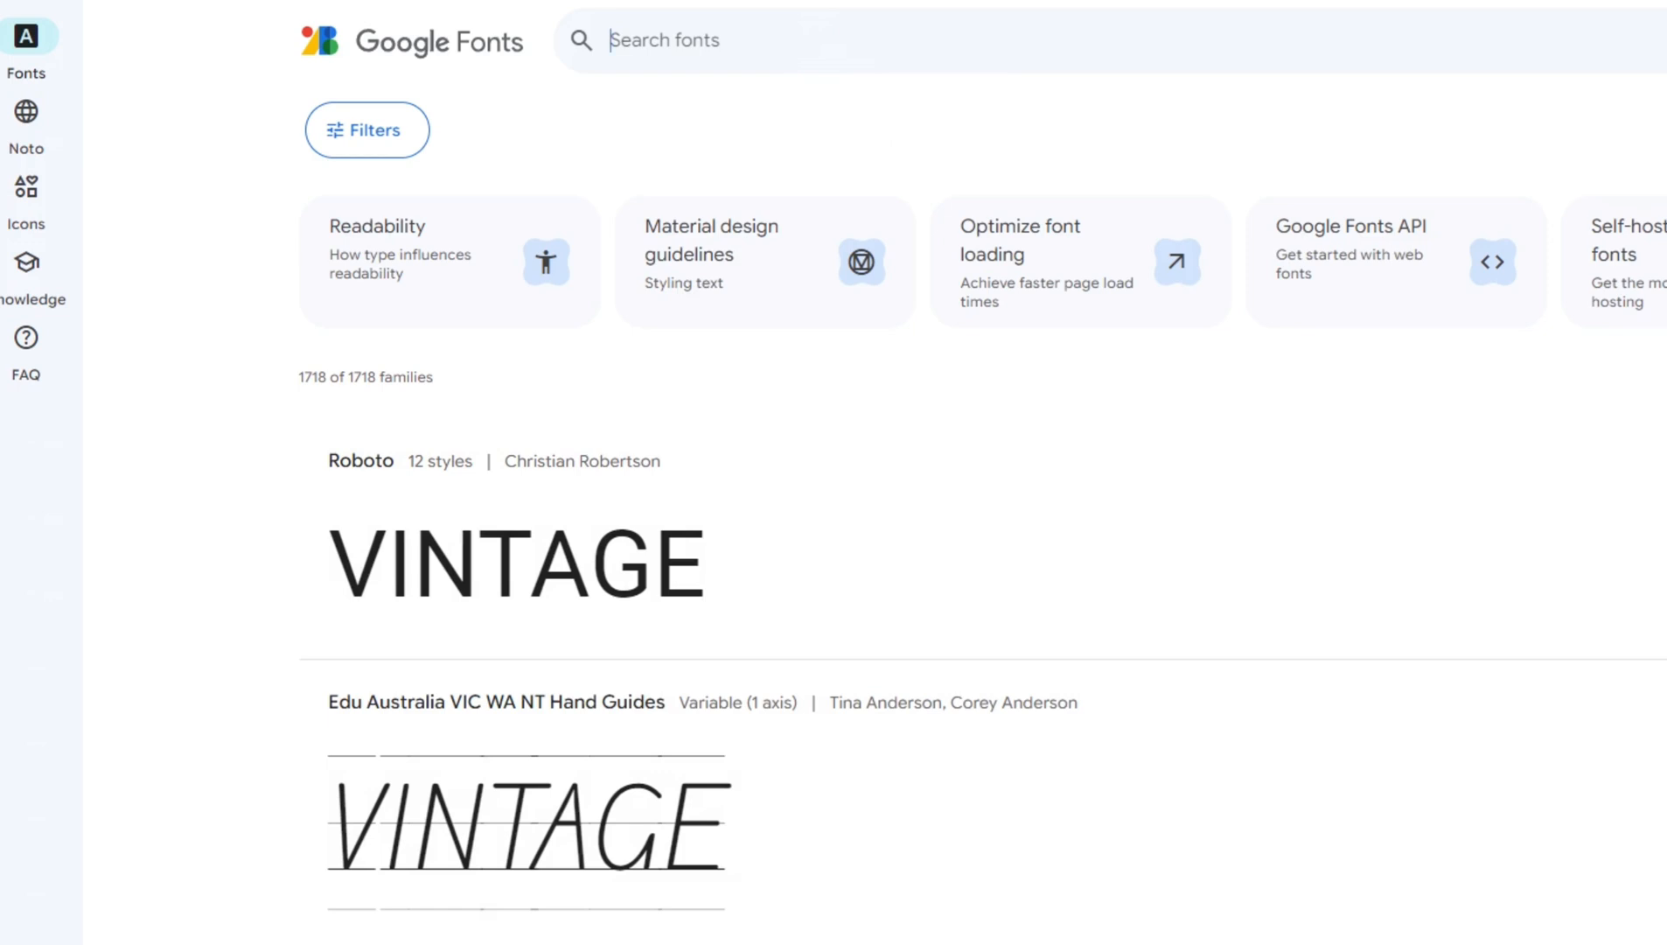
Step: Search for the font "MONOTON" and open its specimen page to examine the "VINTAGE" preview in the Regular 400 style
{"action": "type", "text": "MONOTON"}
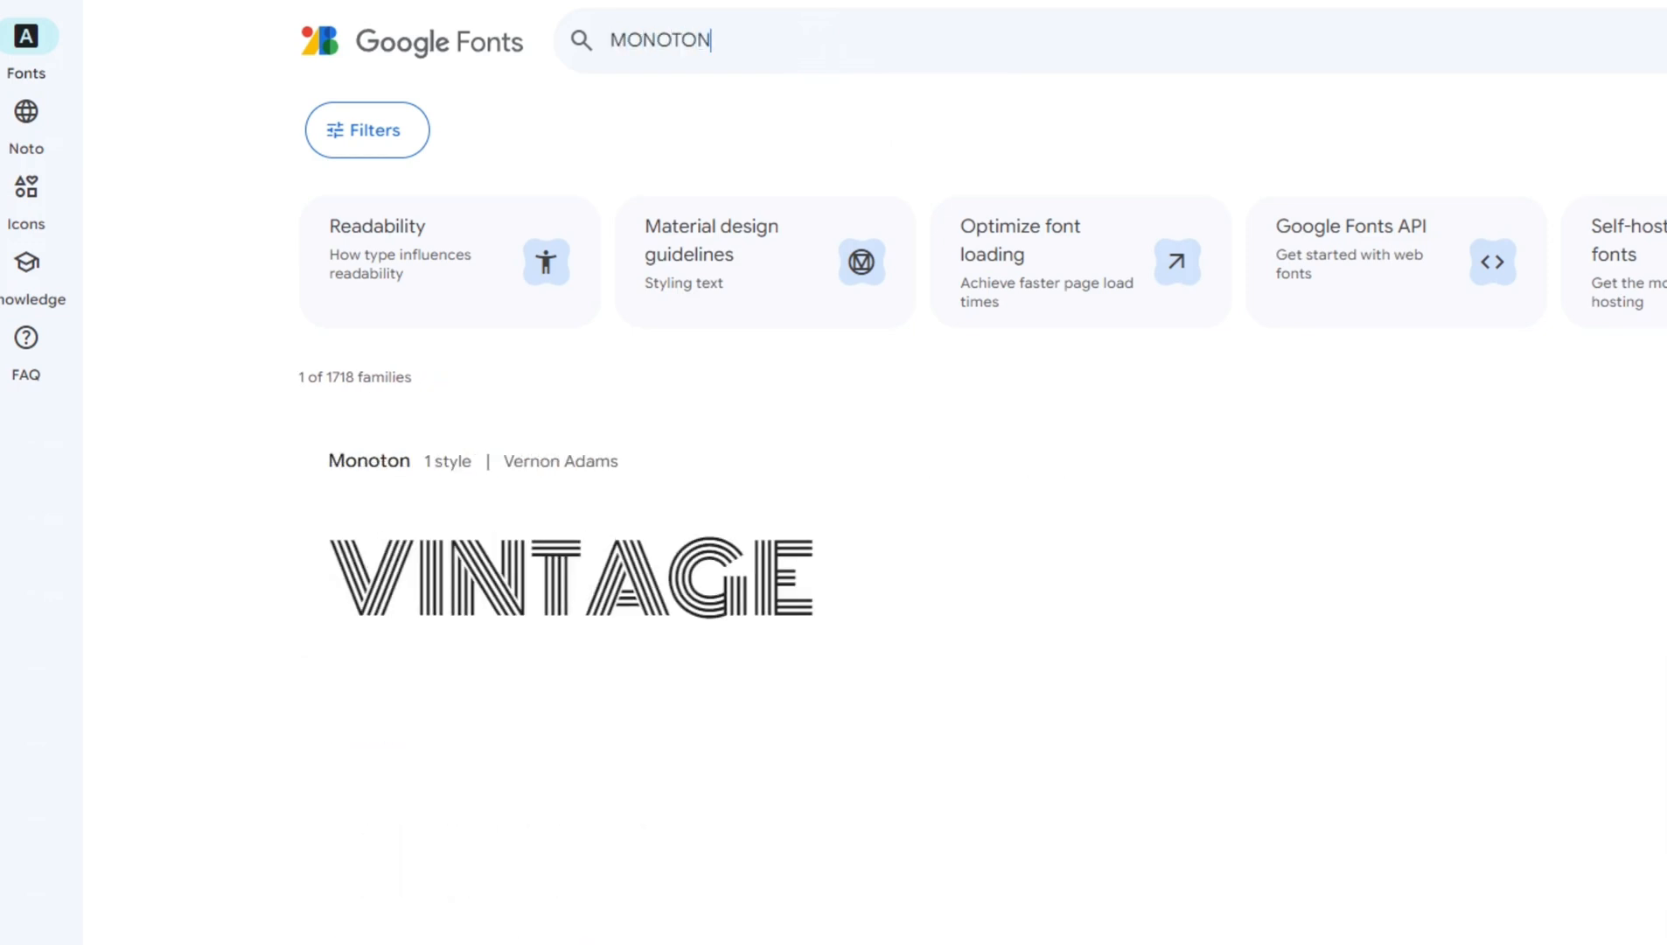
{"action": "left_click", "coordinate": [614, 579]}
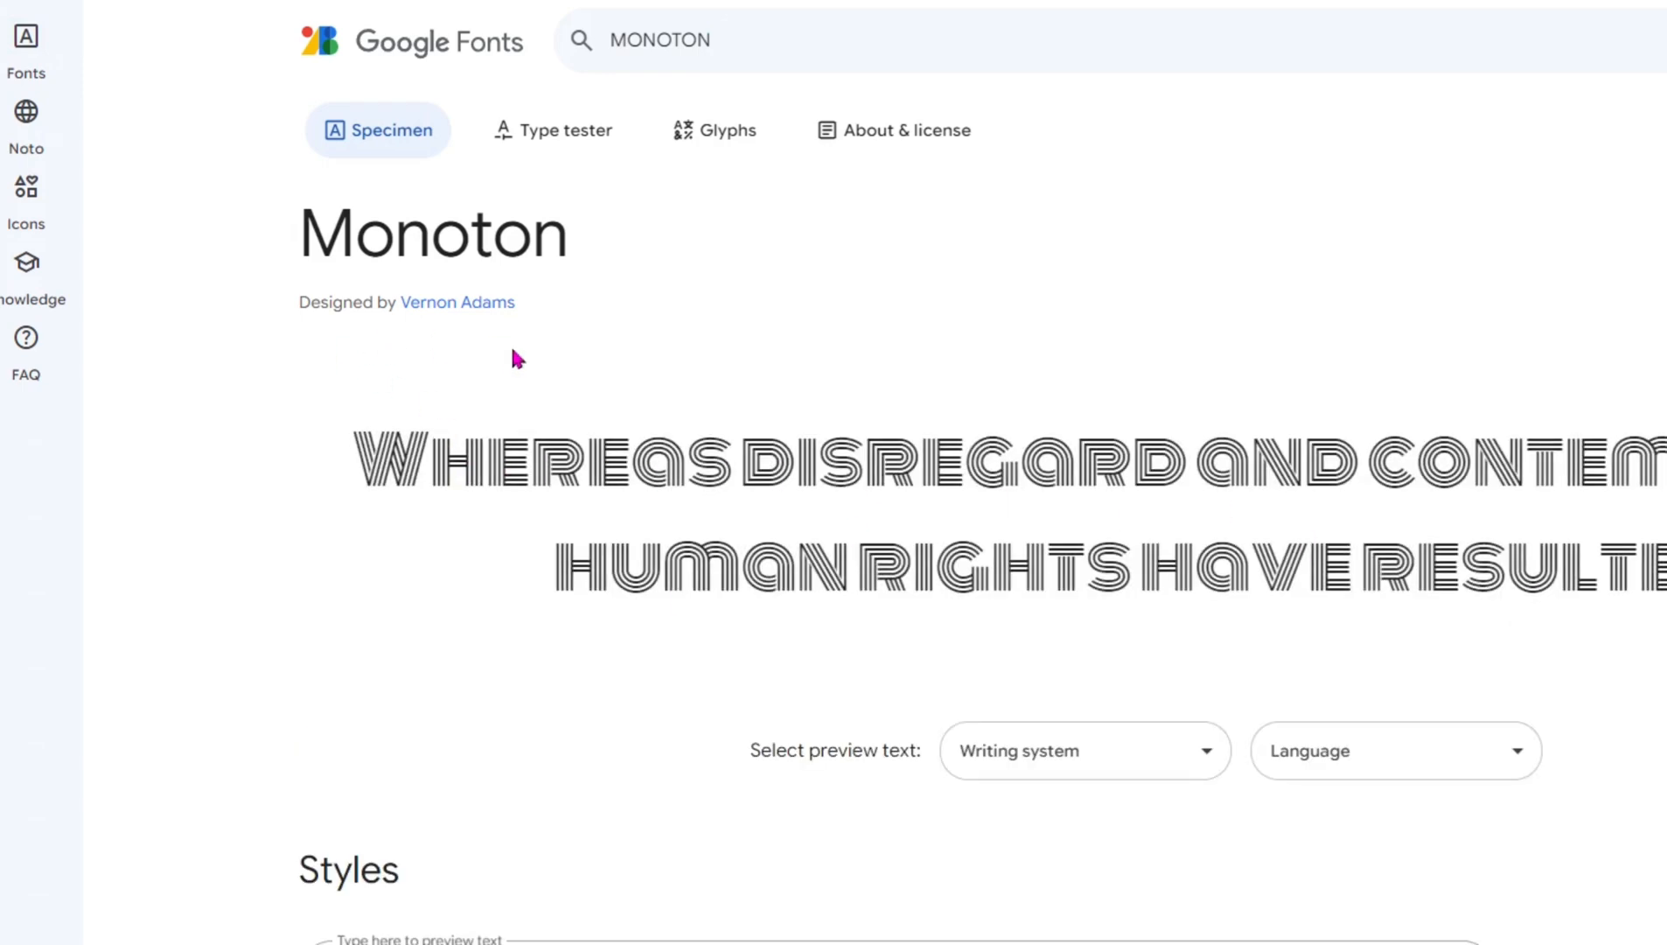
{"action": "scroll", "coordinate": [516, 359], "scroll_direction": "down", "scroll_amount": 4}
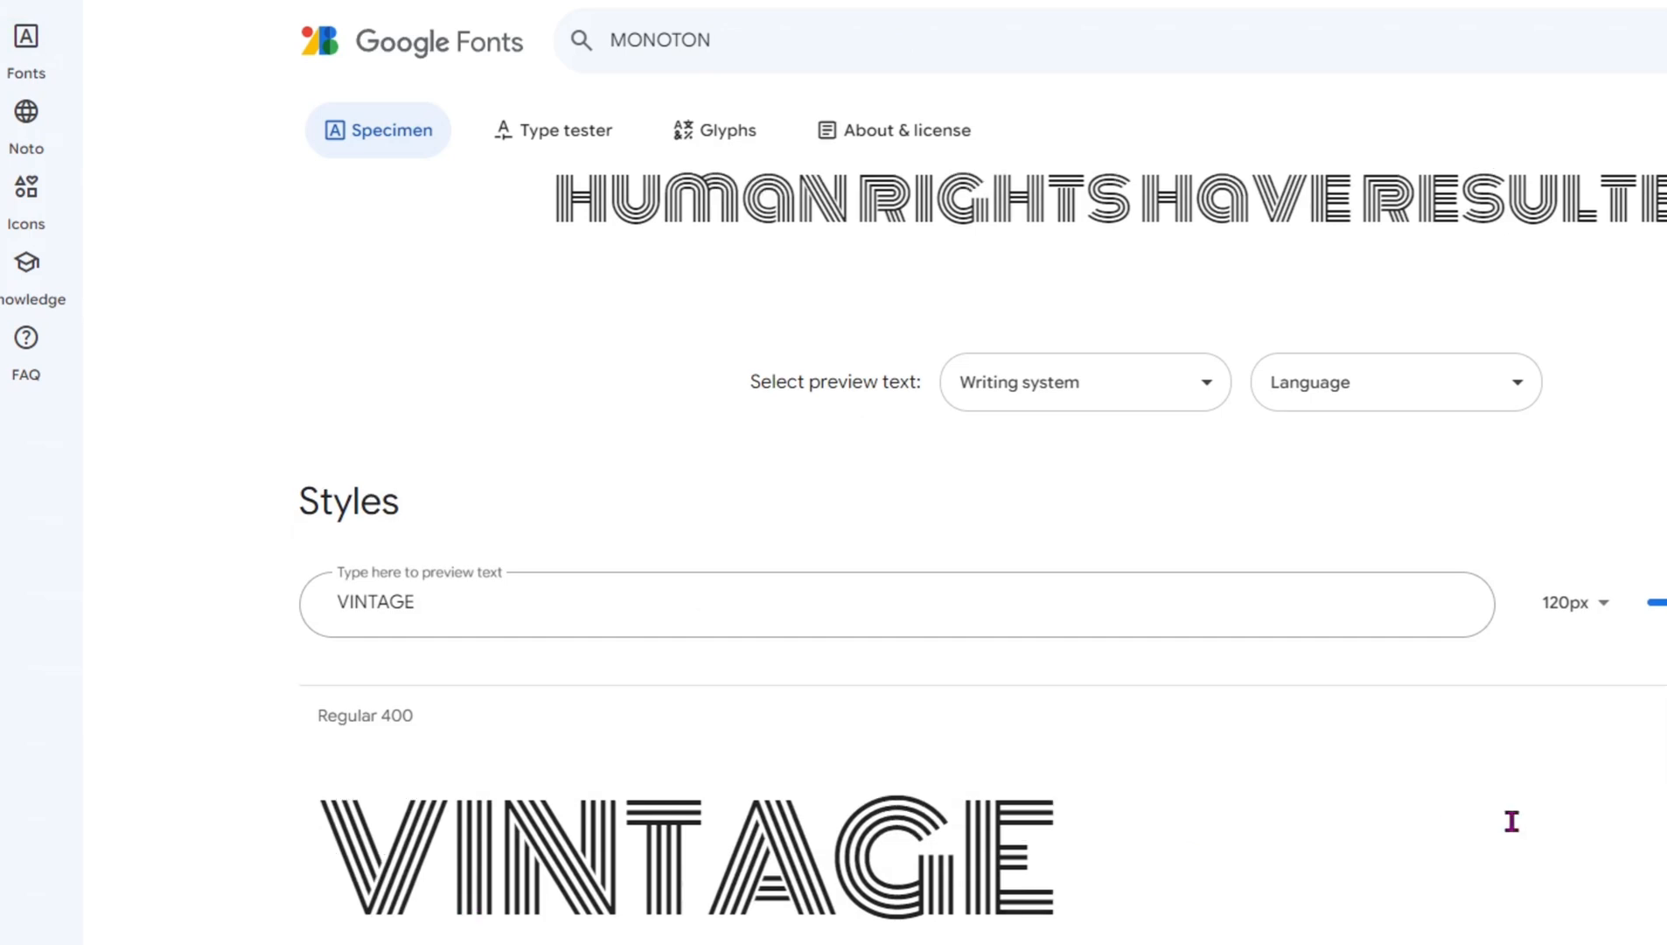
{"action": "scroll", "coordinate": [1511, 821], "scroll_direction": "down", "scroll_amount": 2}
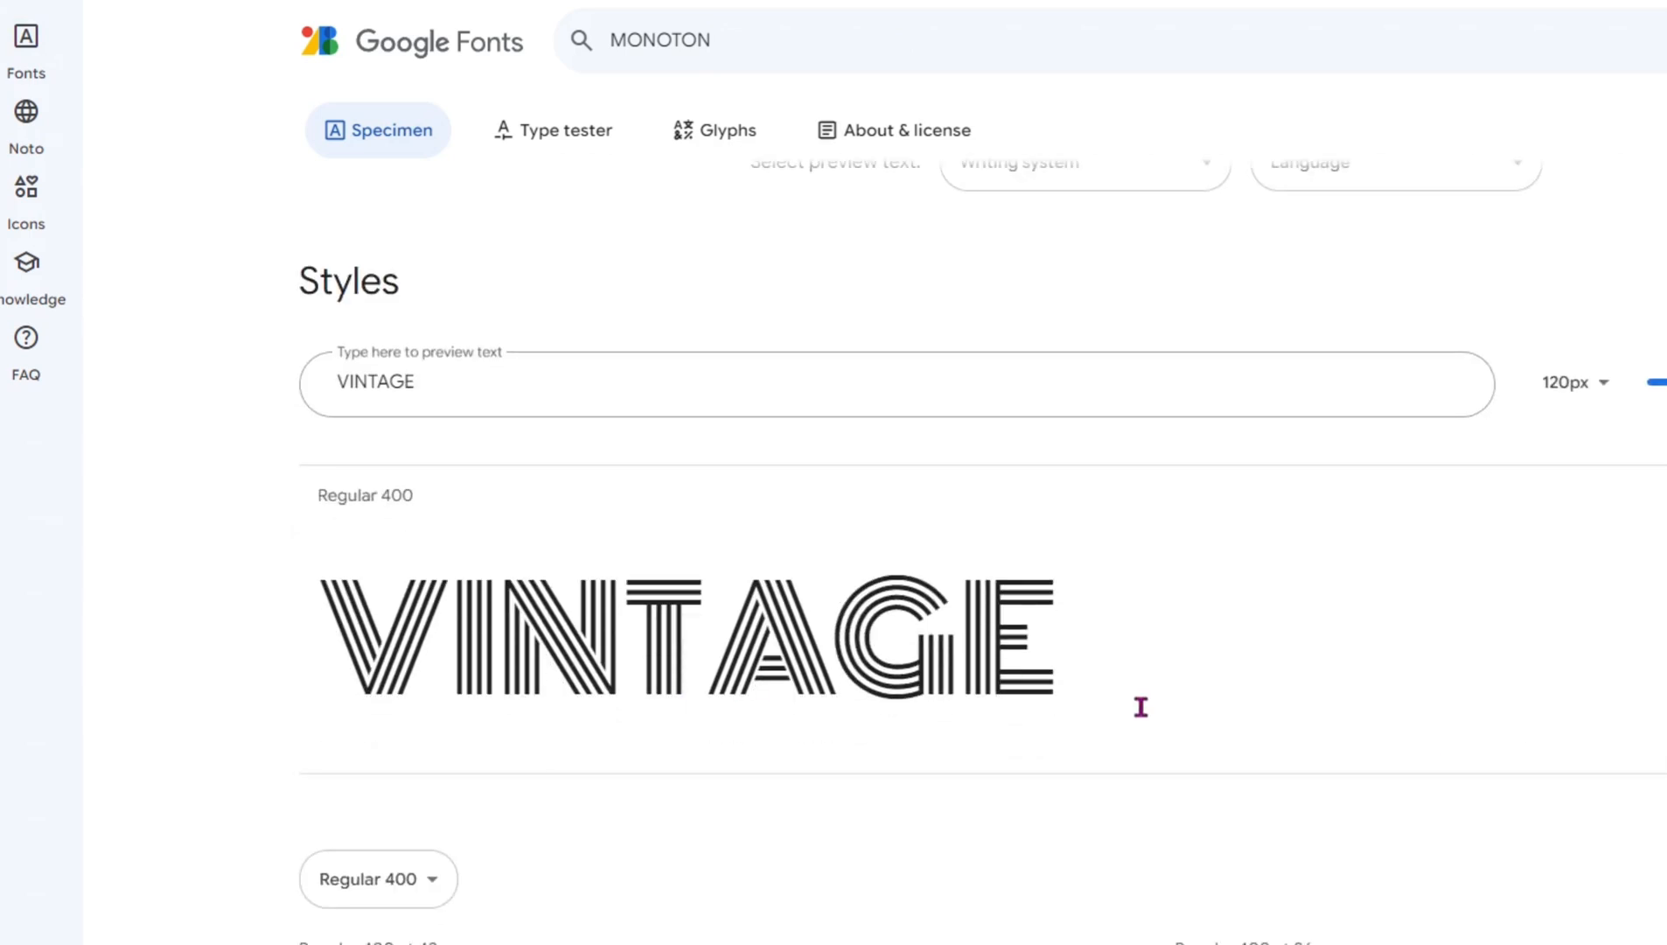
{"action": "scroll", "coordinate": [1344, 701], "scroll_direction": "down", "scroll_amount": 4}
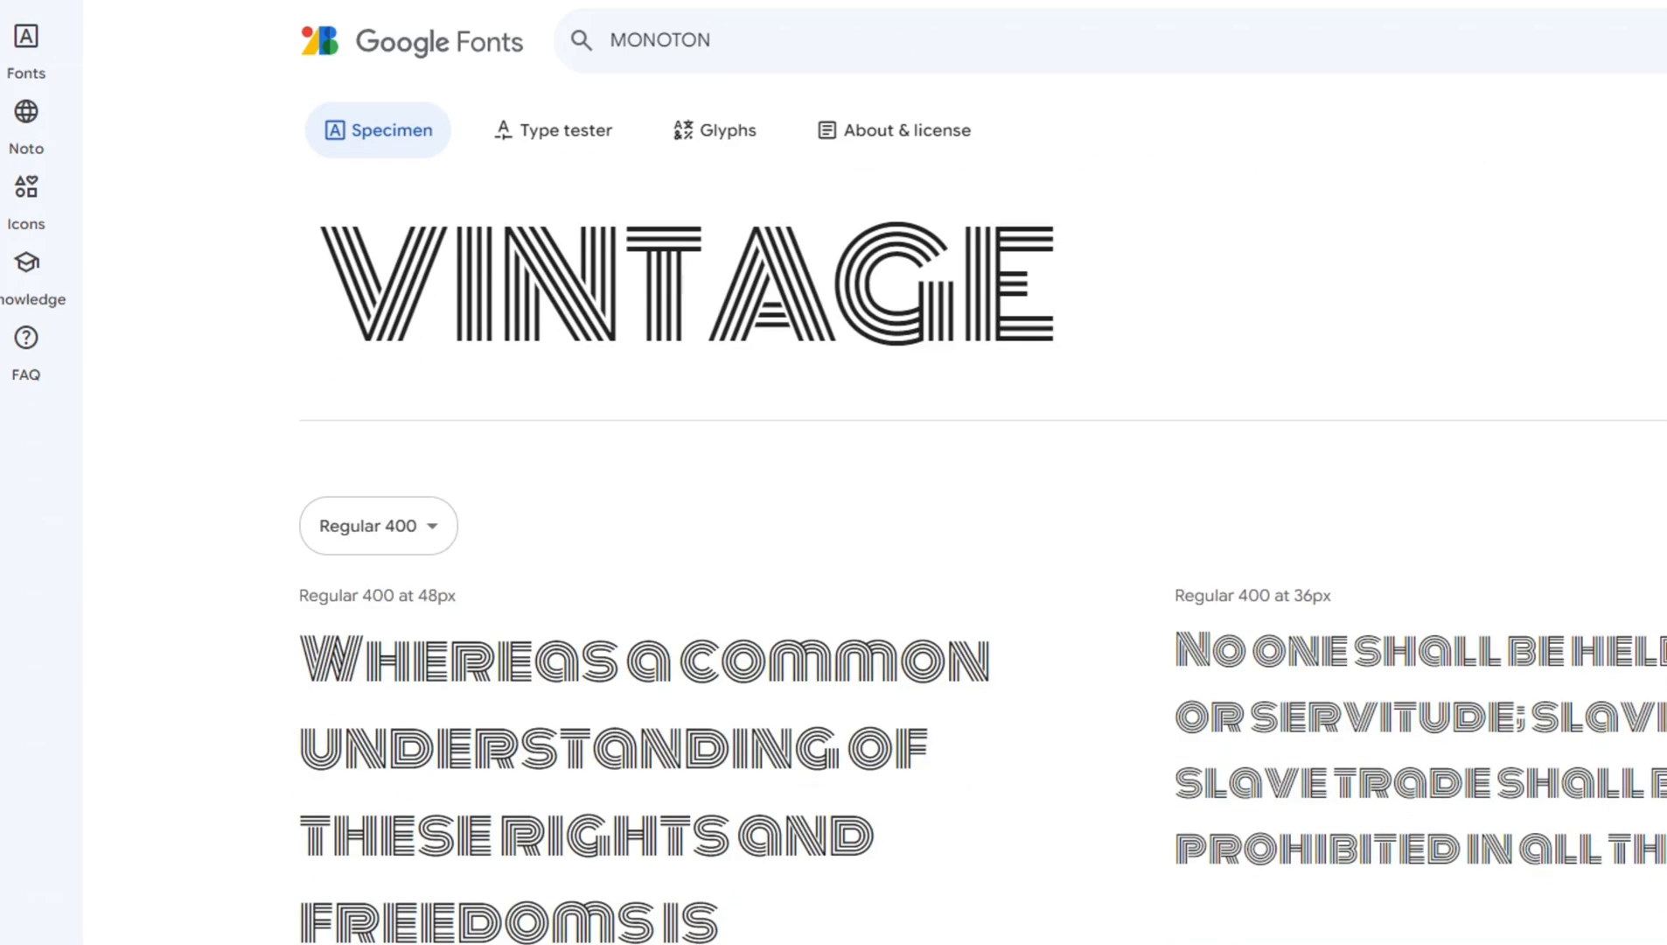
Step: Review the Monoton font's about and license information, including its permitted commercial use
{"action": "left_click", "coordinate": [903, 134]}
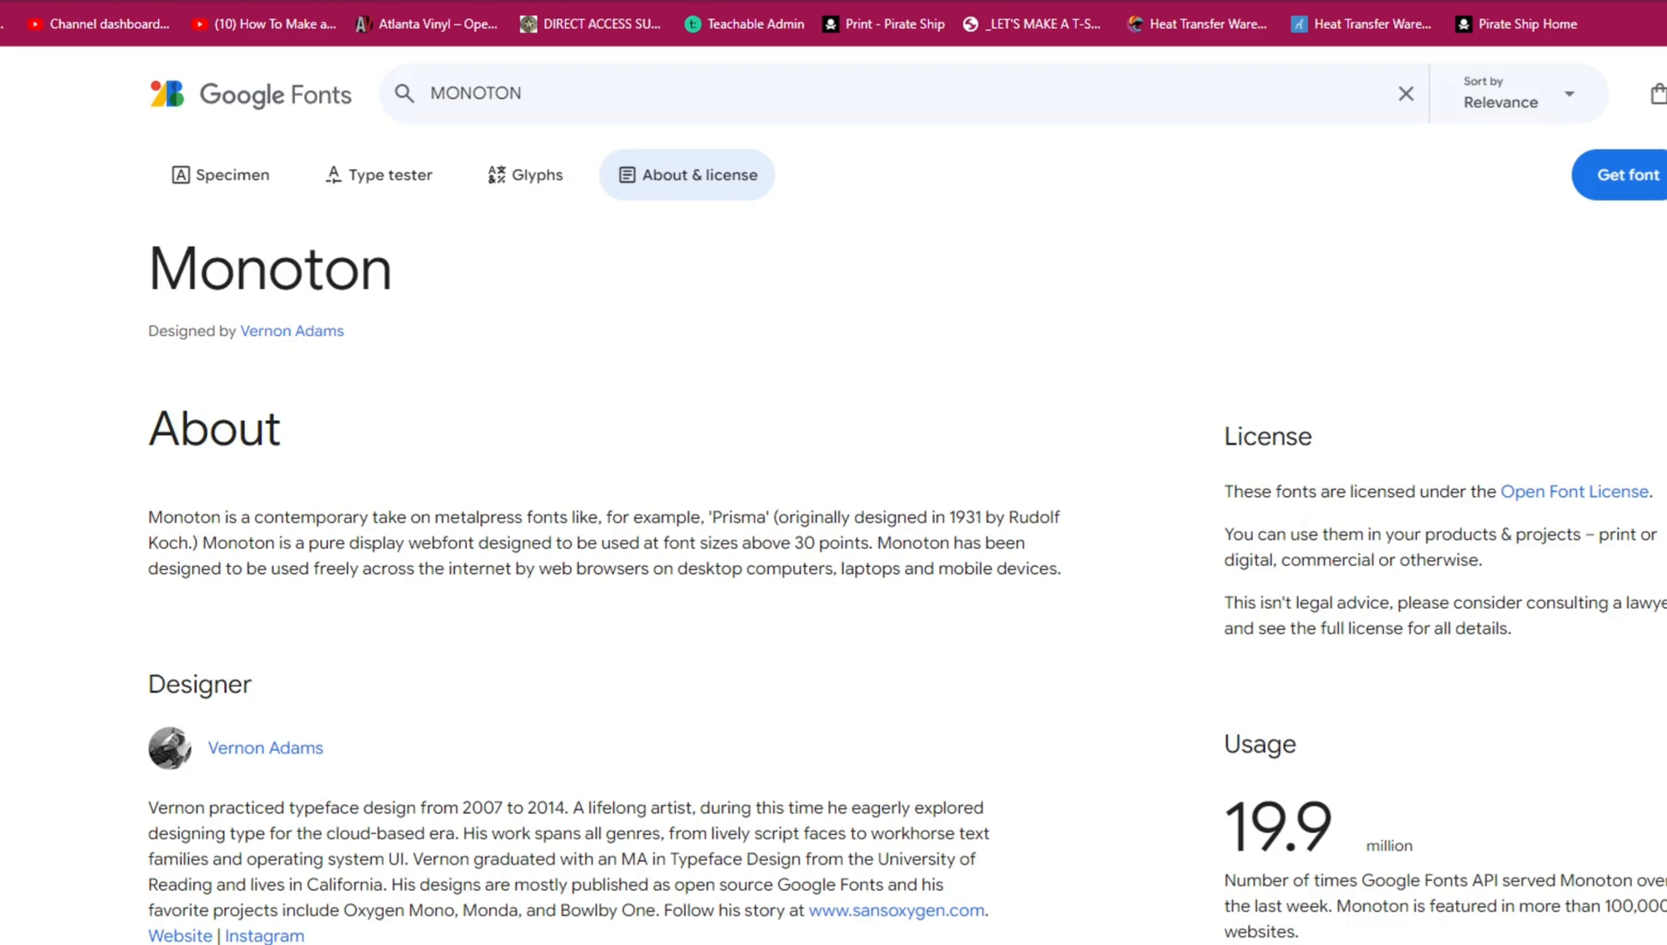
{"action": "scroll", "coordinate": [1064, 628], "scroll_direction": "down", "scroll_amount": 6}
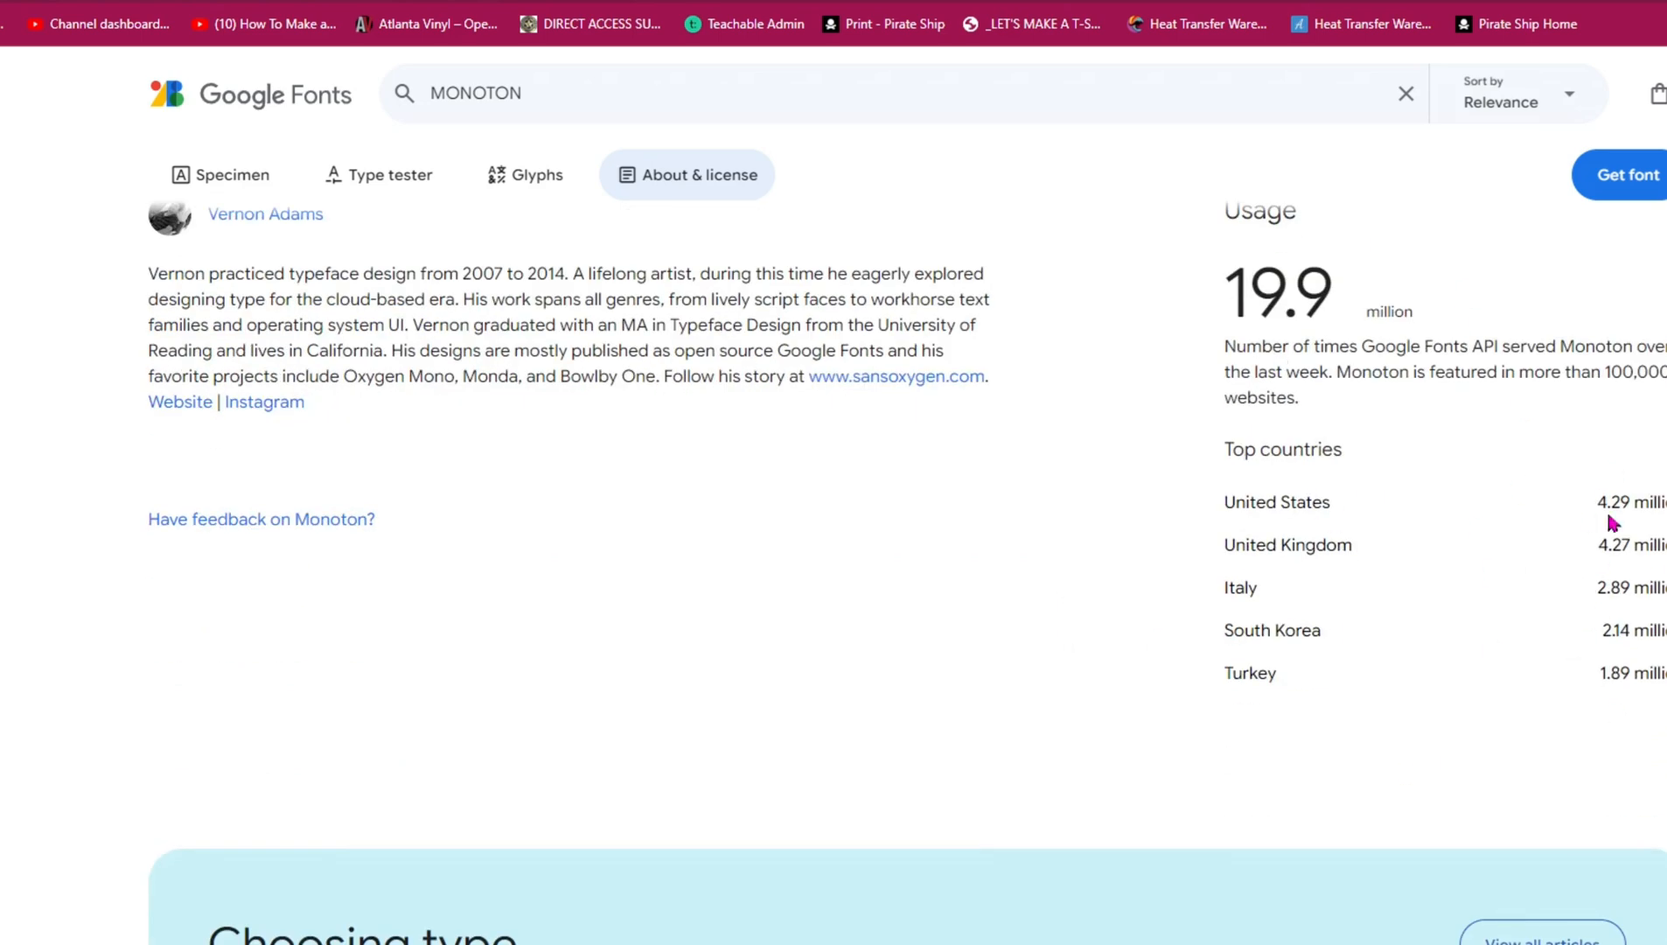
{"action": "scroll", "coordinate": [1622, 632], "scroll_direction": "down", "scroll_amount": 6}
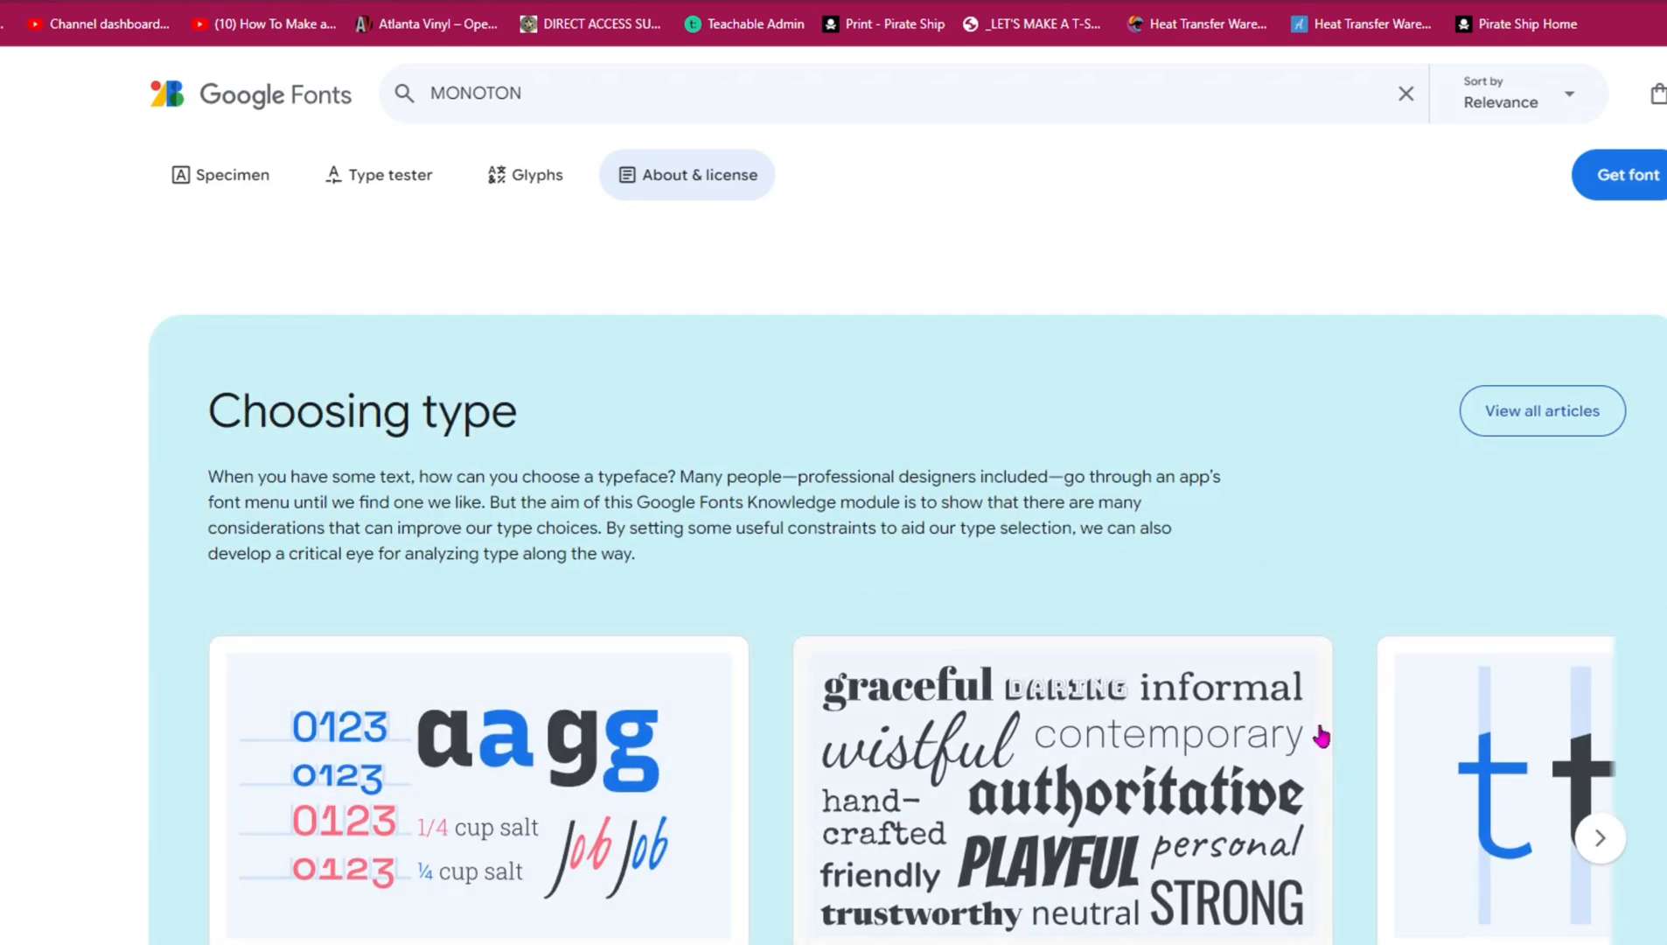
{"action": "scroll", "coordinate": [1363, 710], "scroll_direction": "up", "scroll_amount": 12}
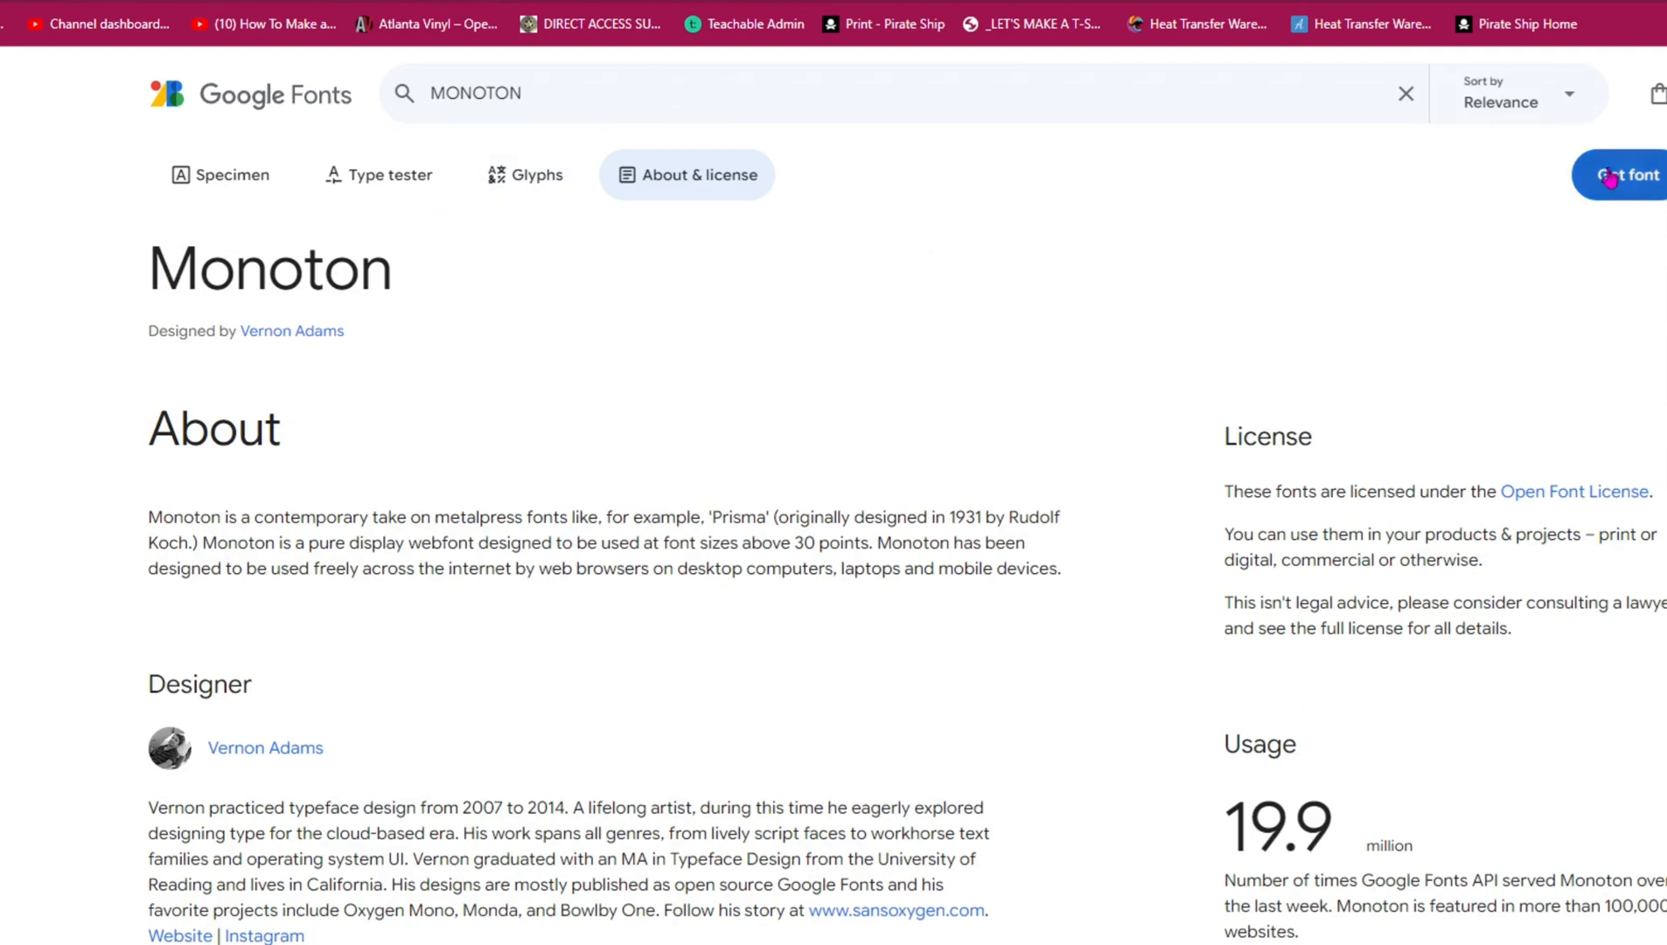
Step: Get the Monoton font, download the selected family and show the browser's recent downloads
{"action": "left_click", "coordinate": [1634, 176]}
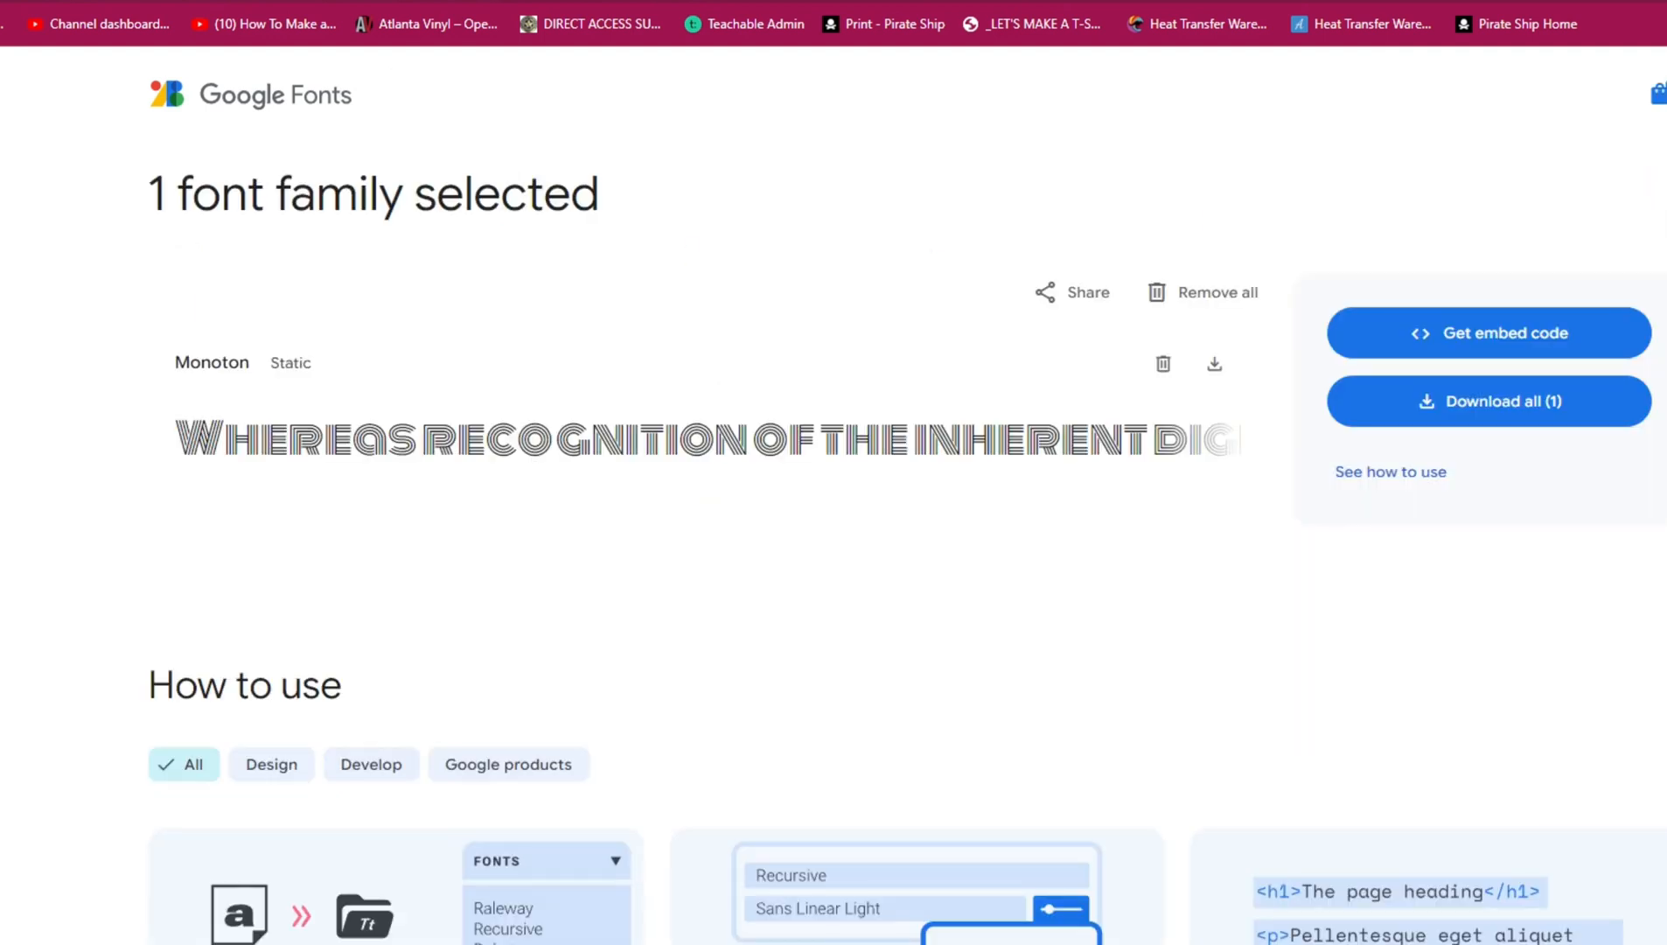
{"action": "left_click", "coordinate": [1449, 401]}
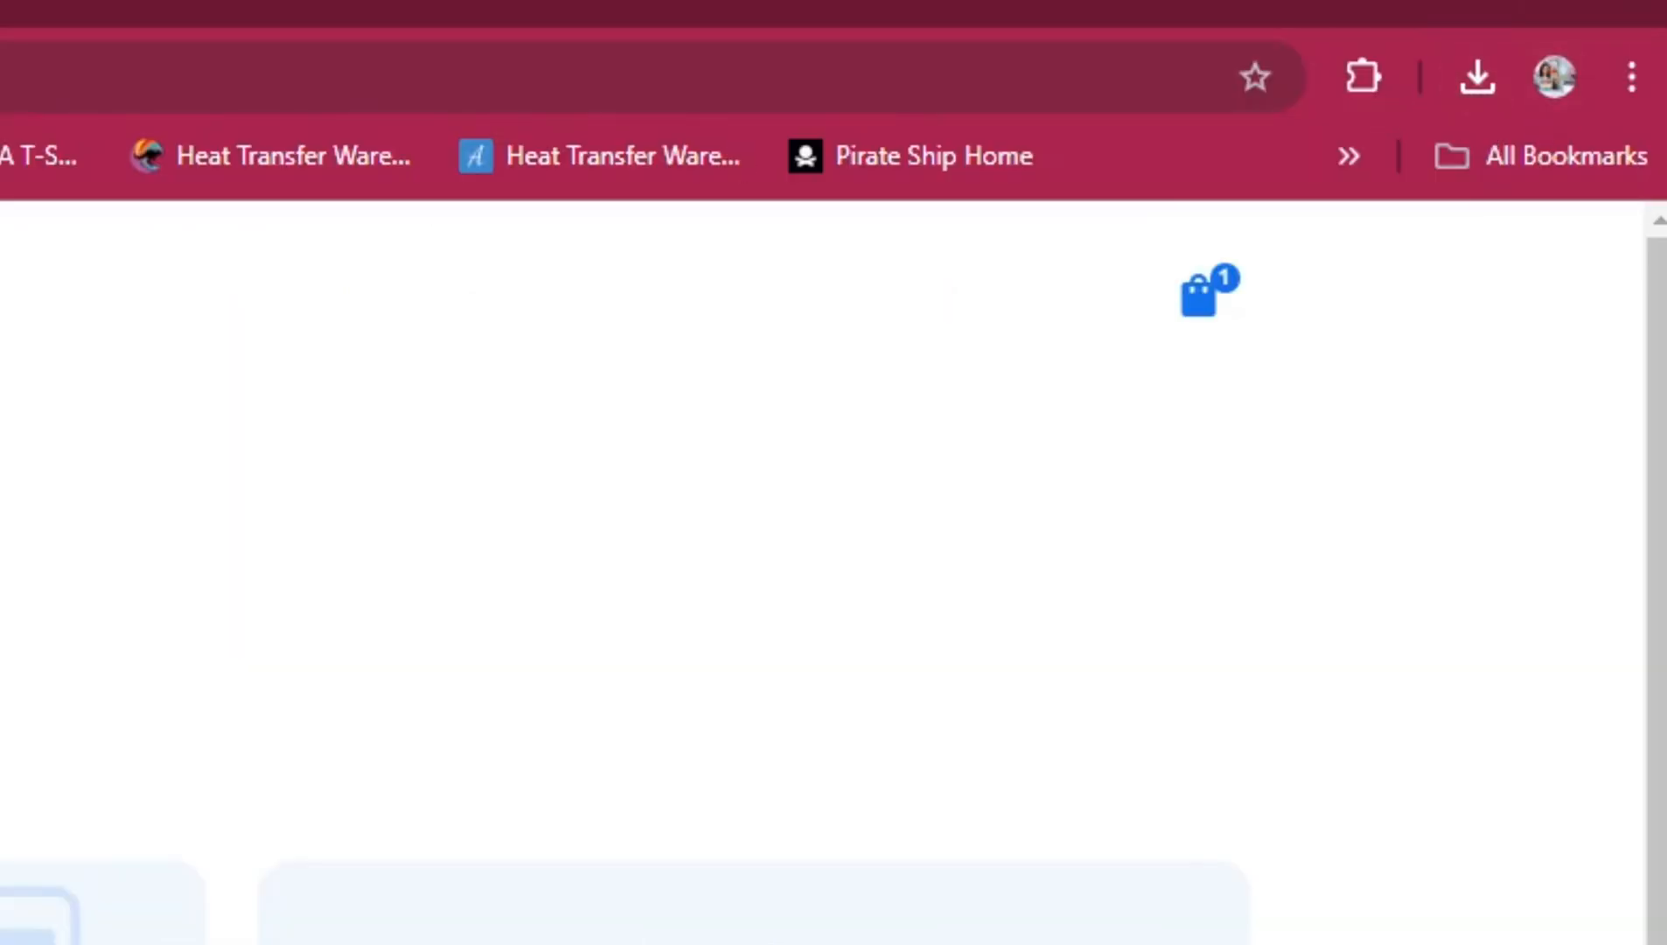
{"action": "left_click", "coordinate": [1478, 83]}
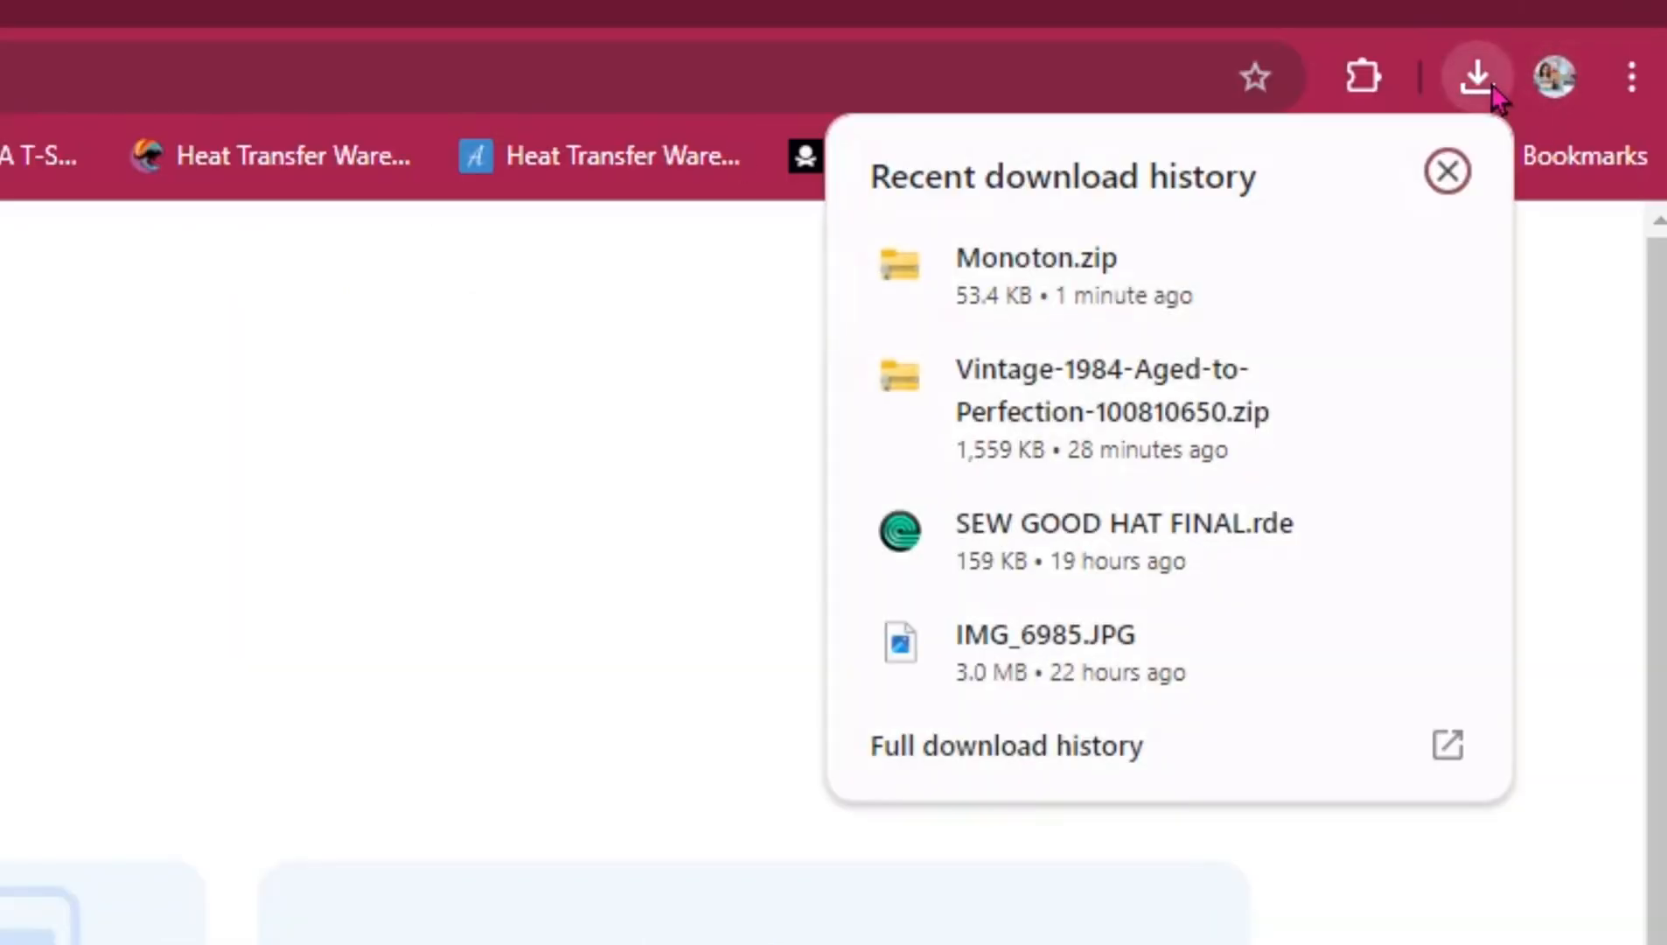
Step: Extract the downloaded Monoton.zip into a new folder named GOOGLE FONTS inside Documents
{"action": "left_click", "coordinate": [1100, 285]}
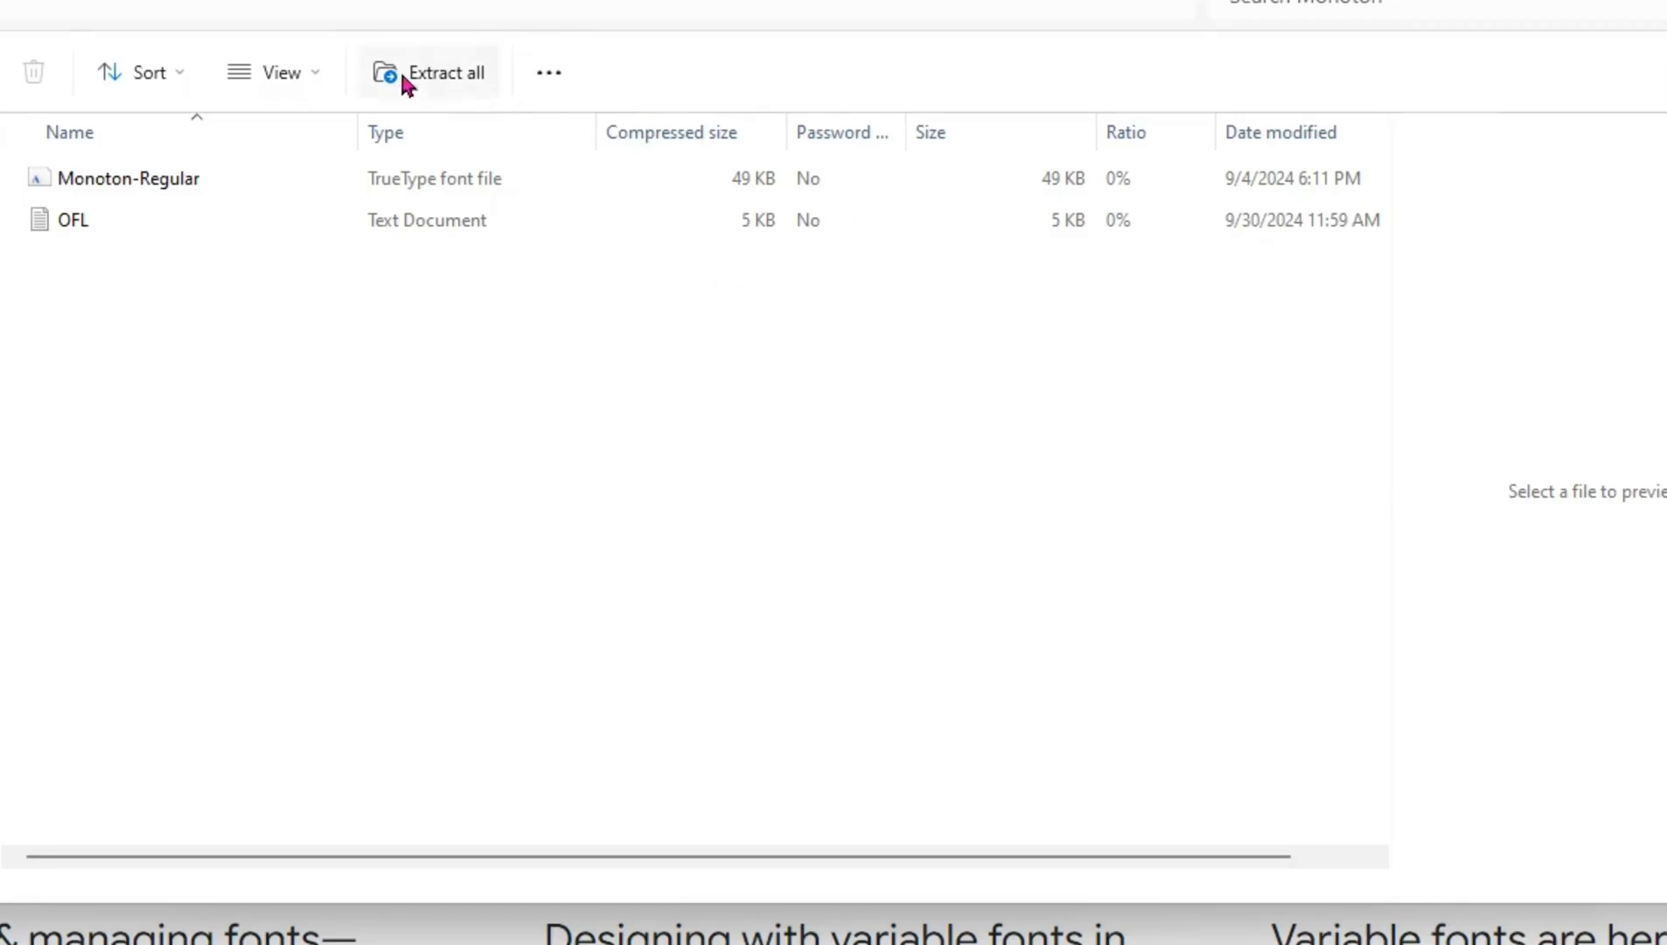
{"action": "left_click", "coordinate": [435, 85]}
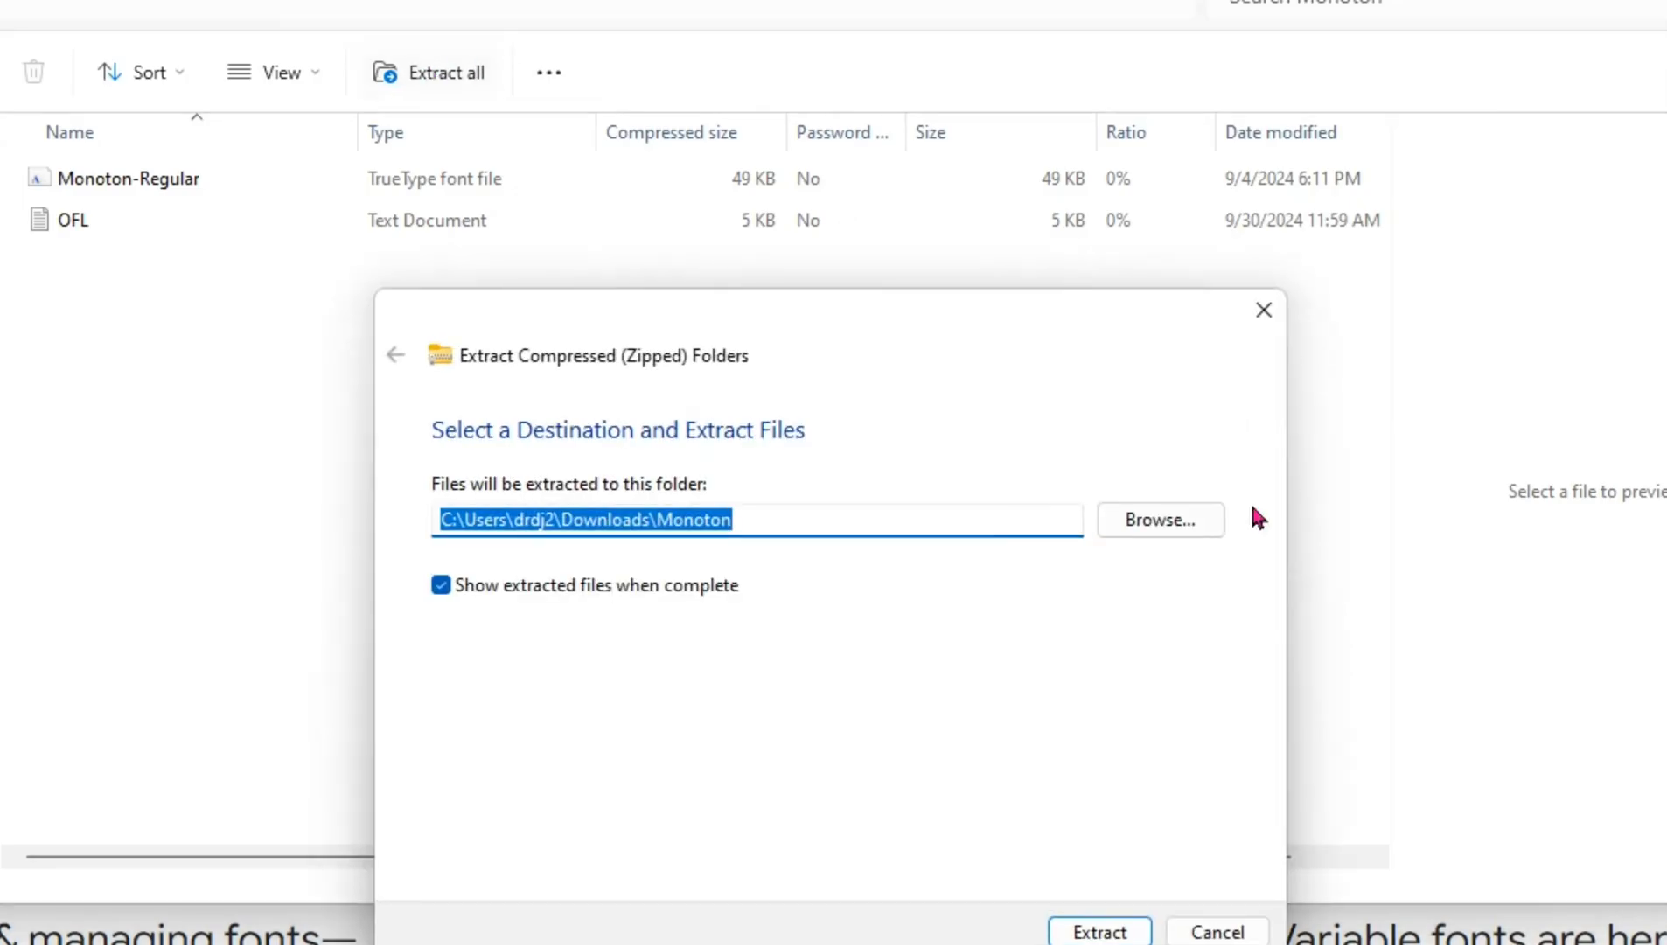
{"action": "left_click", "coordinate": [1164, 522]}
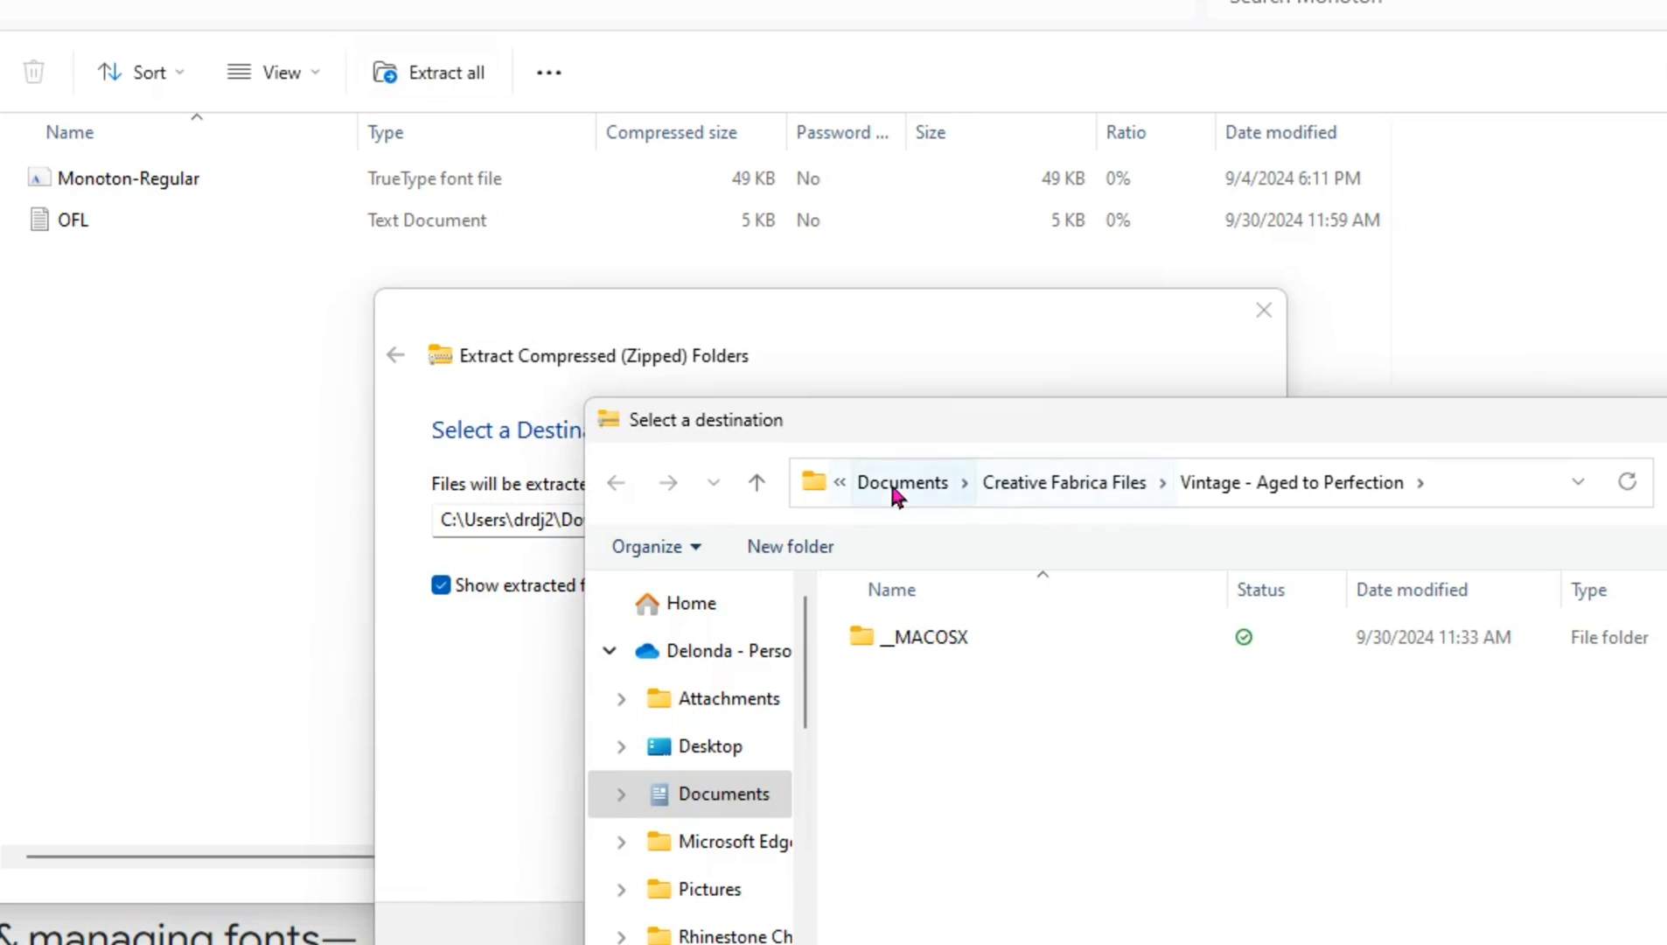
{"action": "left_click", "coordinate": [894, 486]}
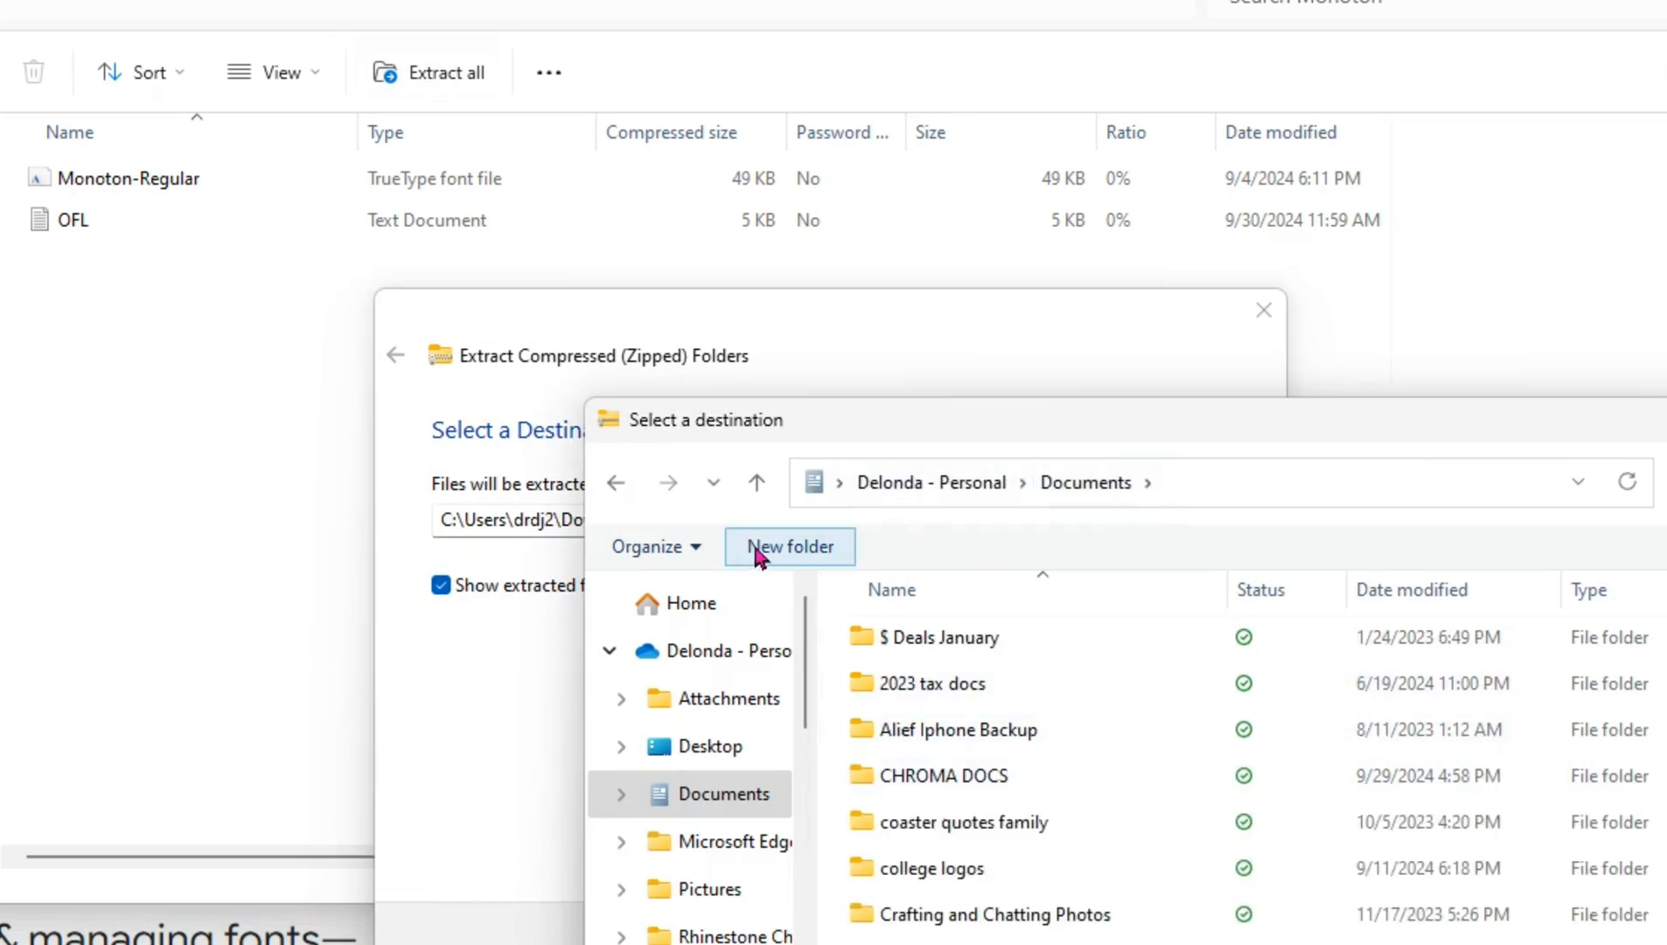
{"action": "scroll", "coordinate": [1364, 613], "scroll_direction": "down", "scroll_amount": 10}
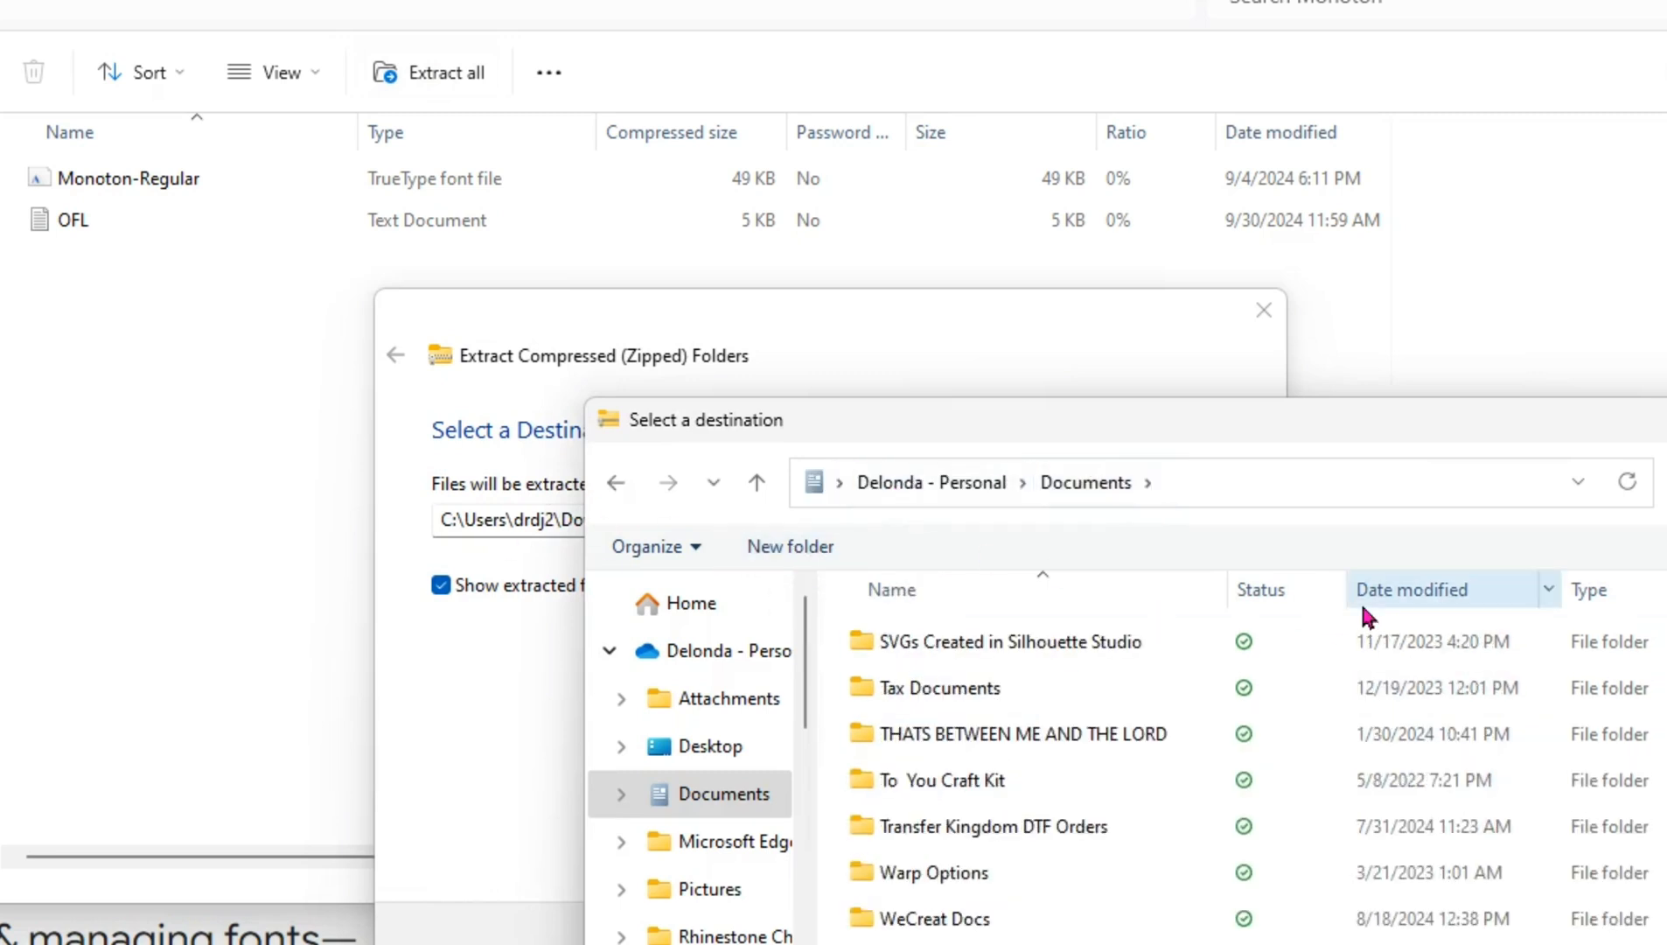
{"action": "key", "text": "ctrl+shift+n"}
{"action": "type", "text": "GOO"}
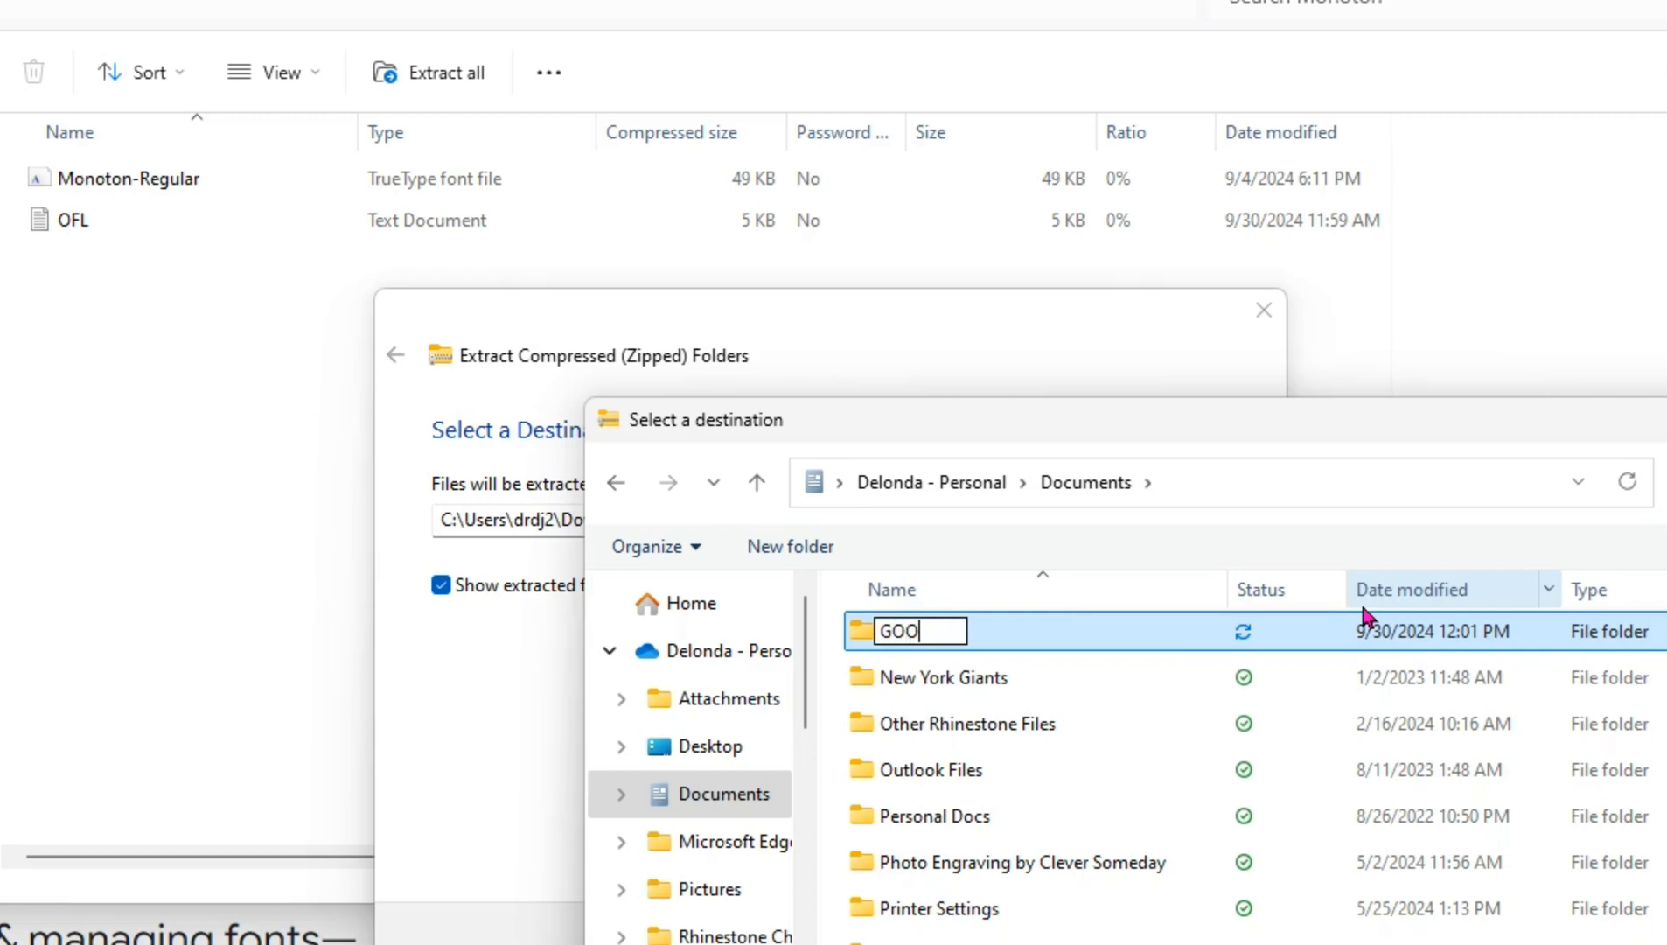
{"action": "type", "text": "GLE FONTS"}
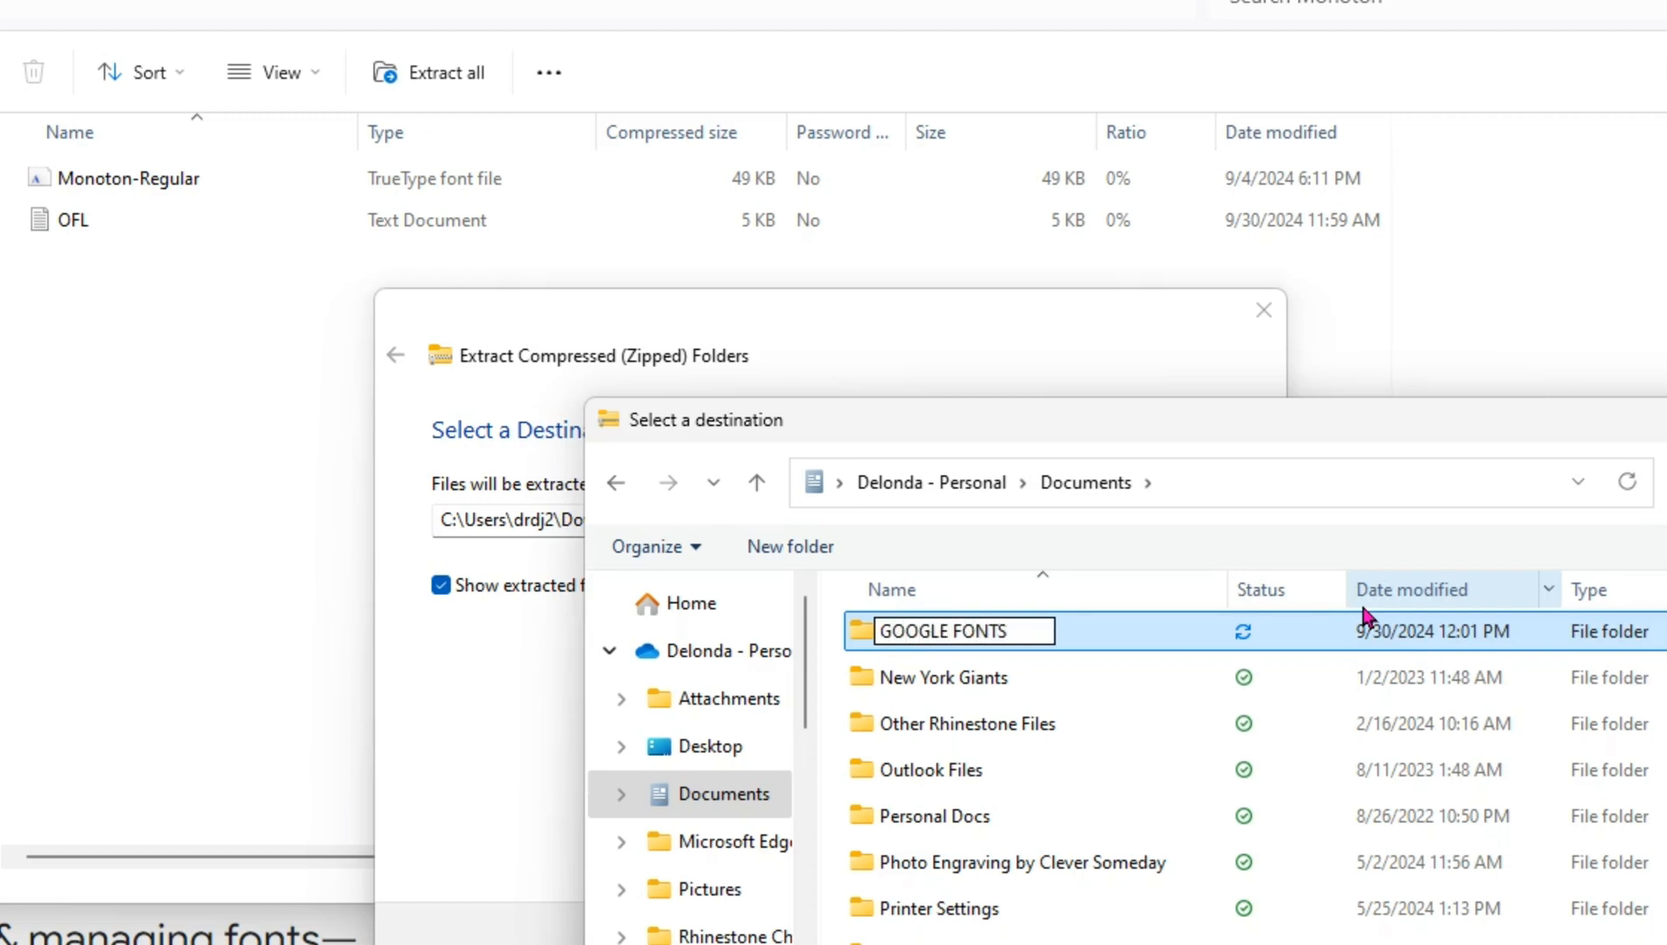
{"action": "key", "text": "Return"}
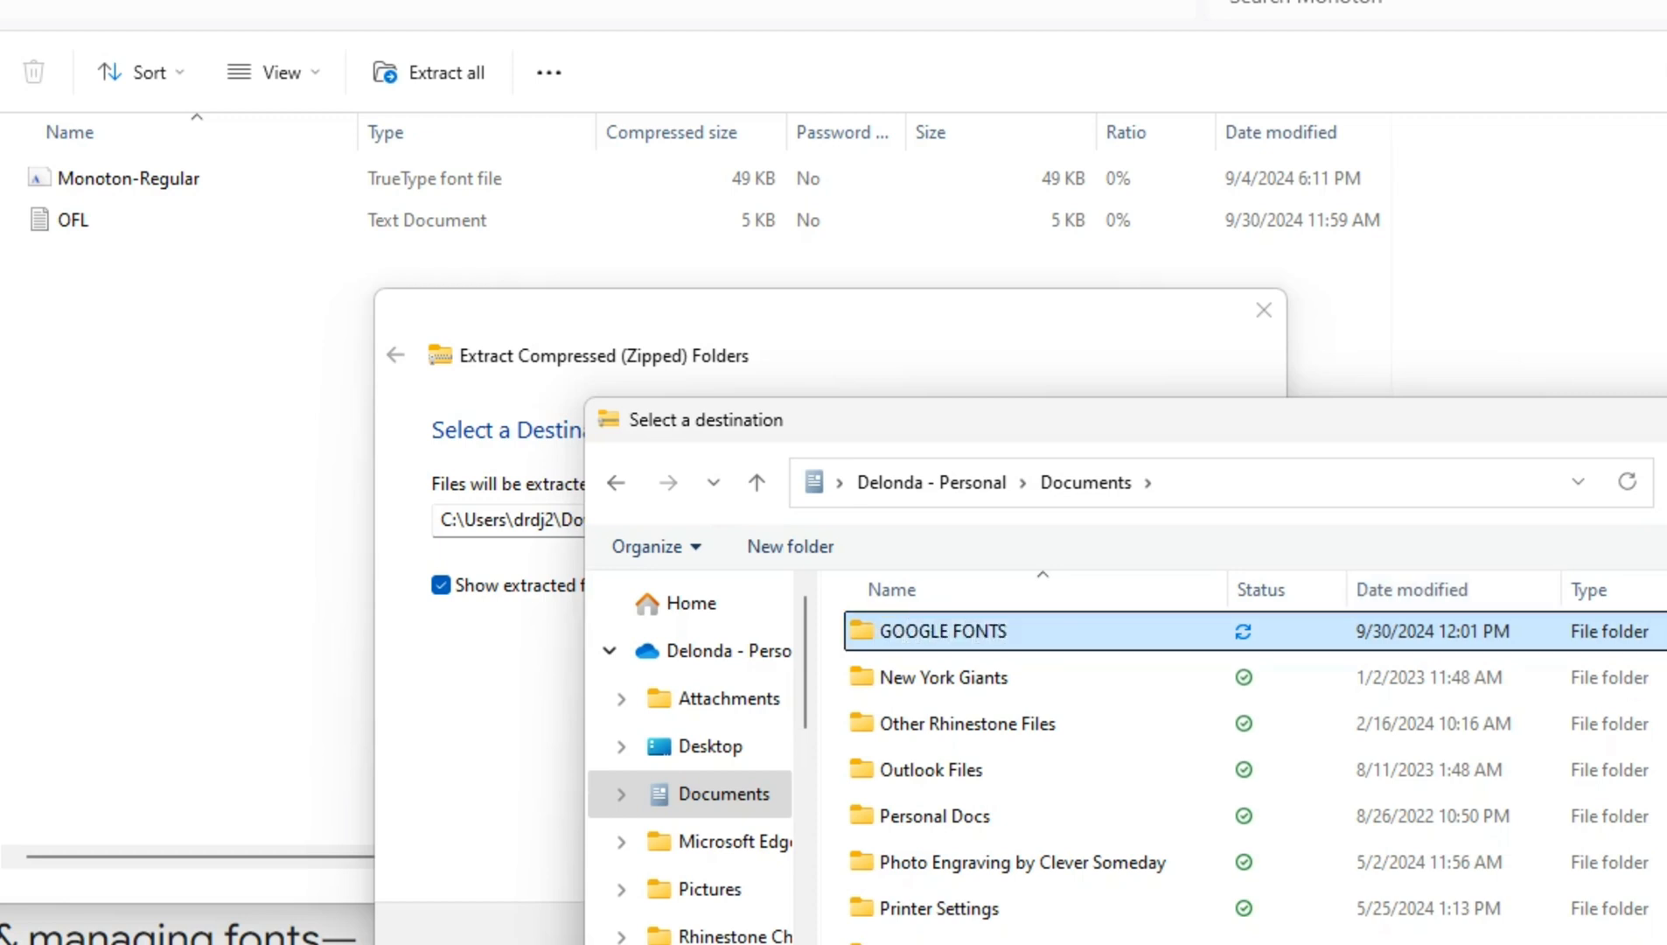
{"action": "key", "text": "Return"}
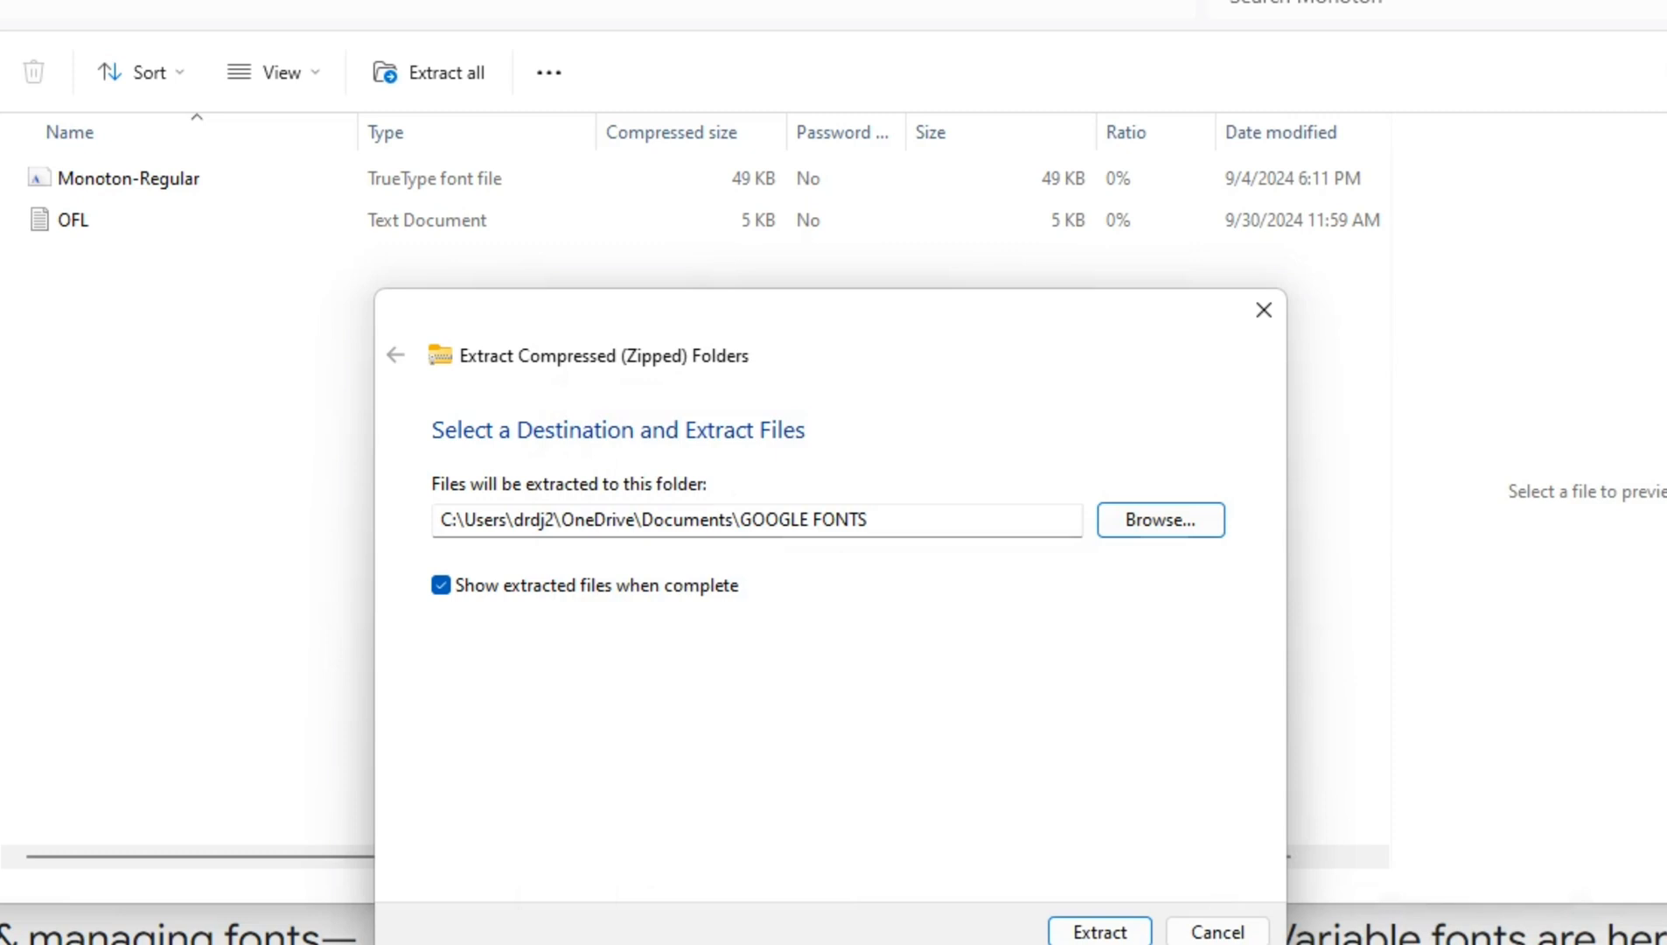
{"action": "left_click", "coordinate": [1118, 934]}
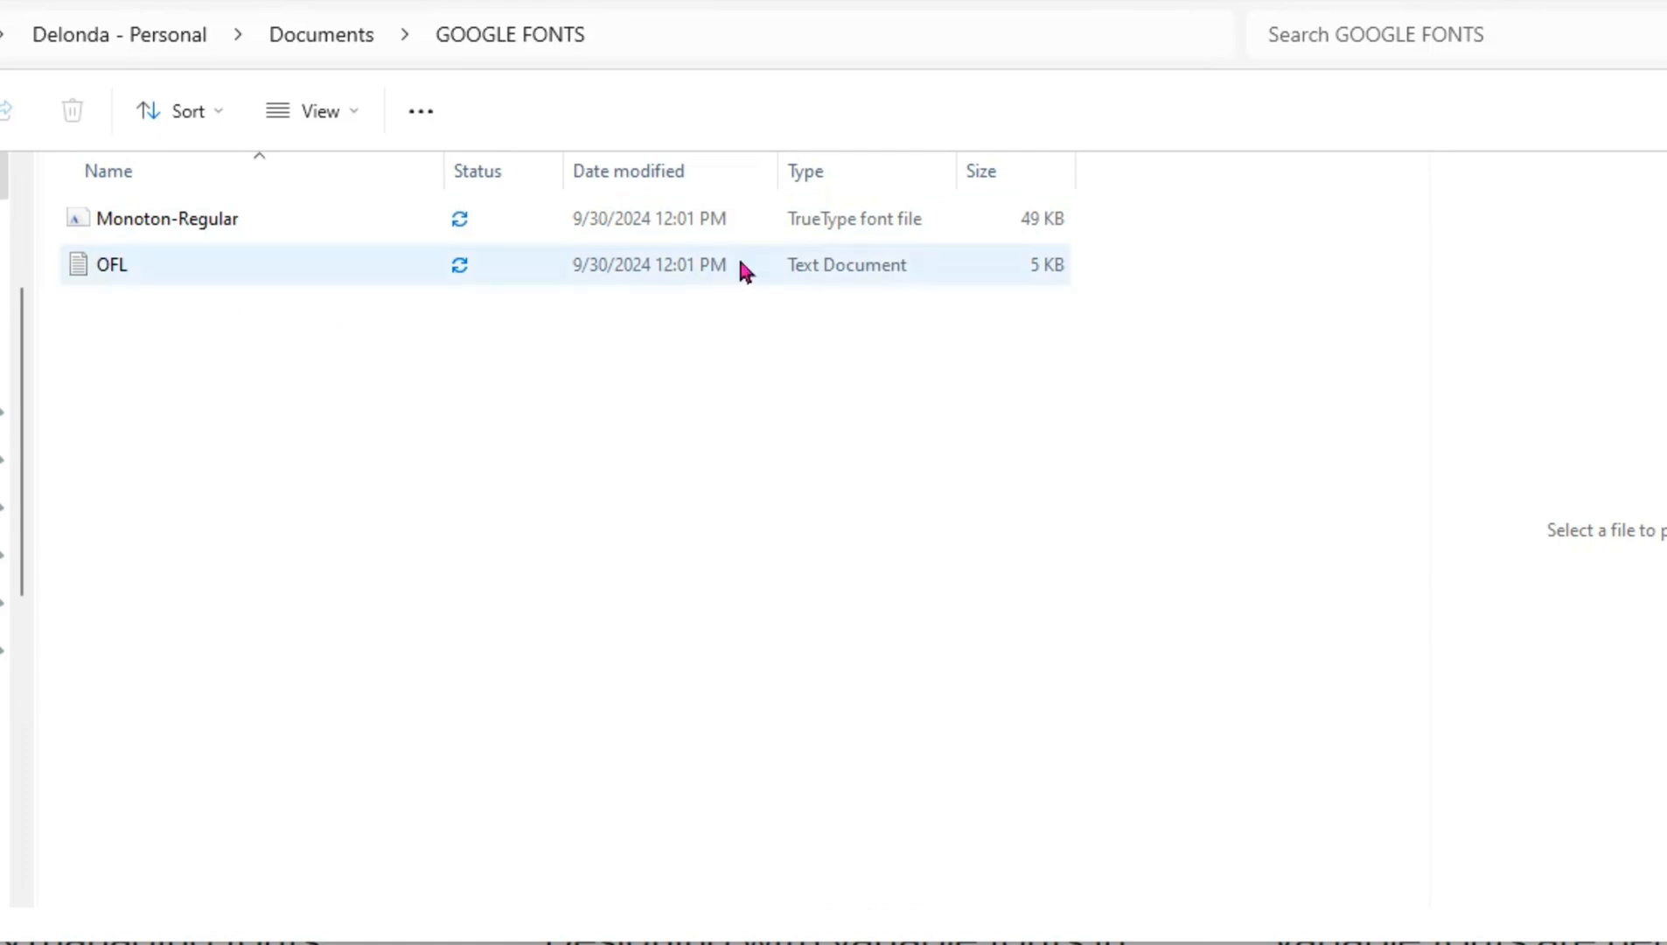
Step: Open the extracted Monoton-Regular TrueType file and install the font
{"action": "double_click", "coordinate": [853, 218]}
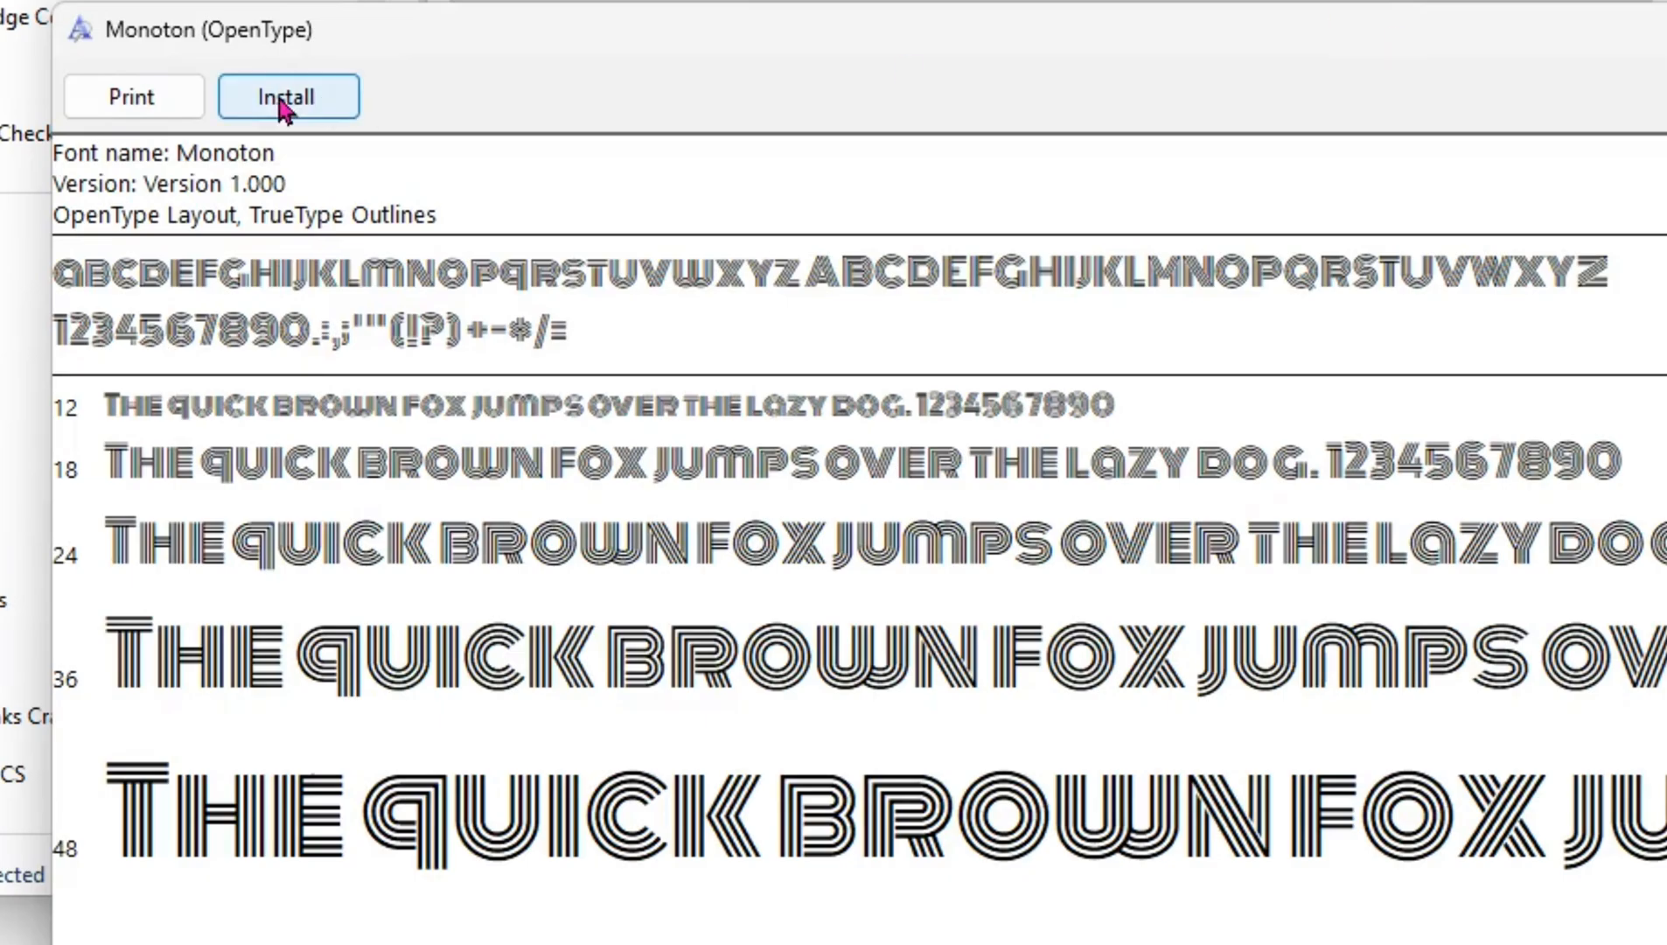
{"action": "left_click", "coordinate": [287, 96]}
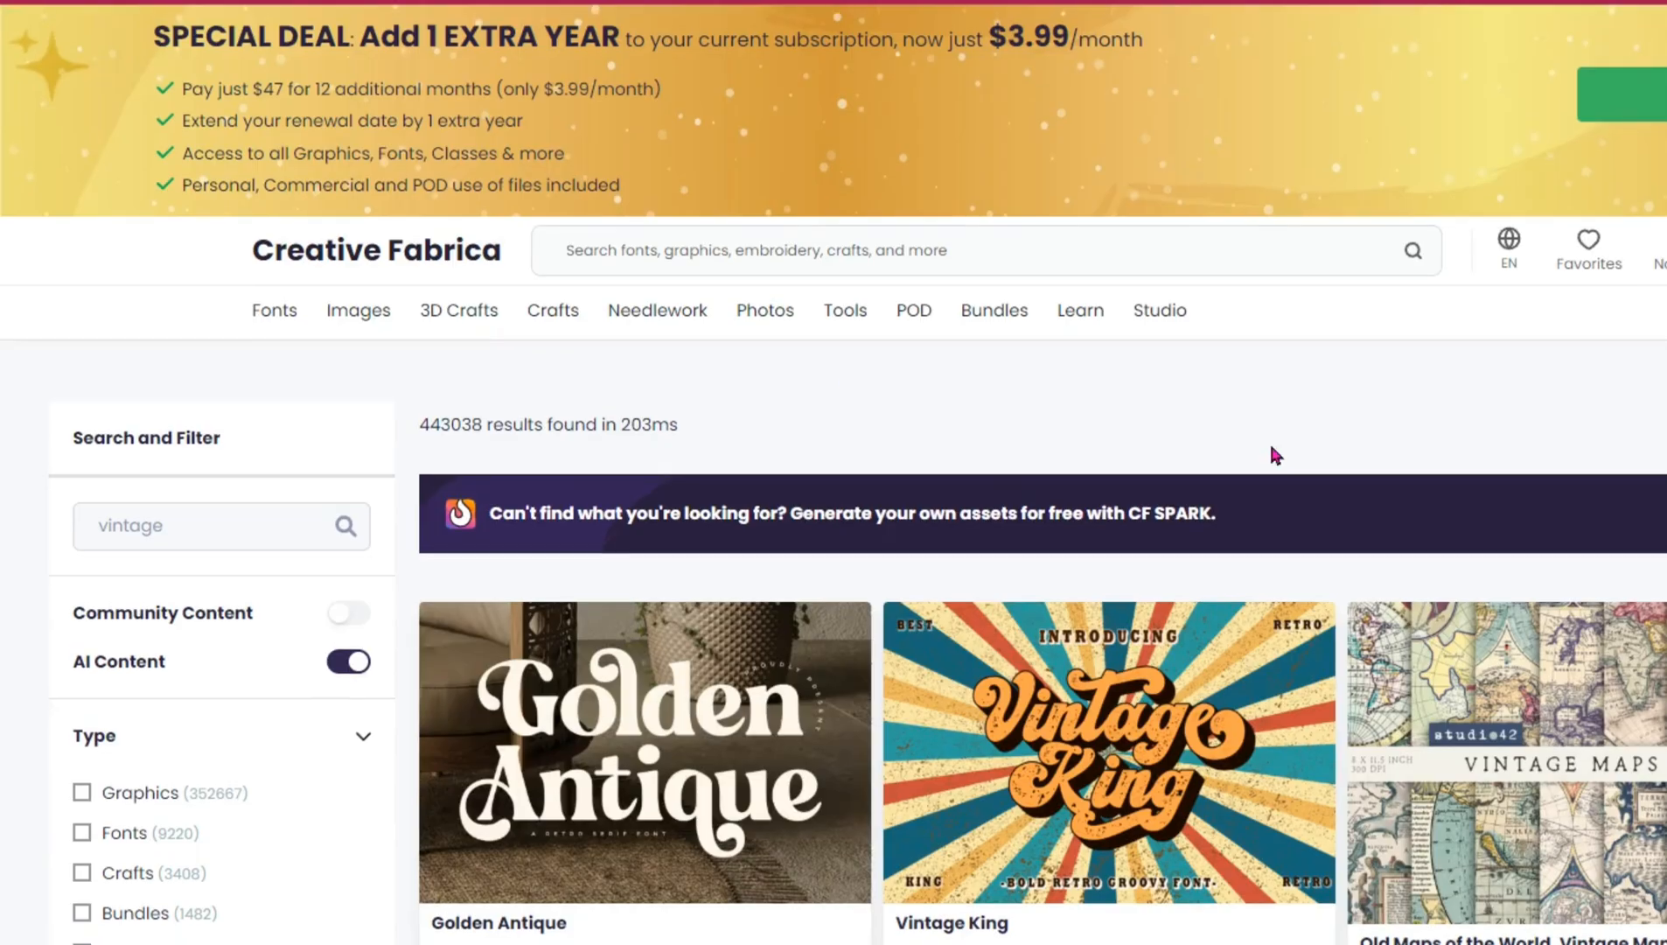
Step: Search Creative Fabrica for "vintage aged to perfection"
{"action": "left_click", "coordinate": [675, 255]}
{"action": "type", "text": "vi"}
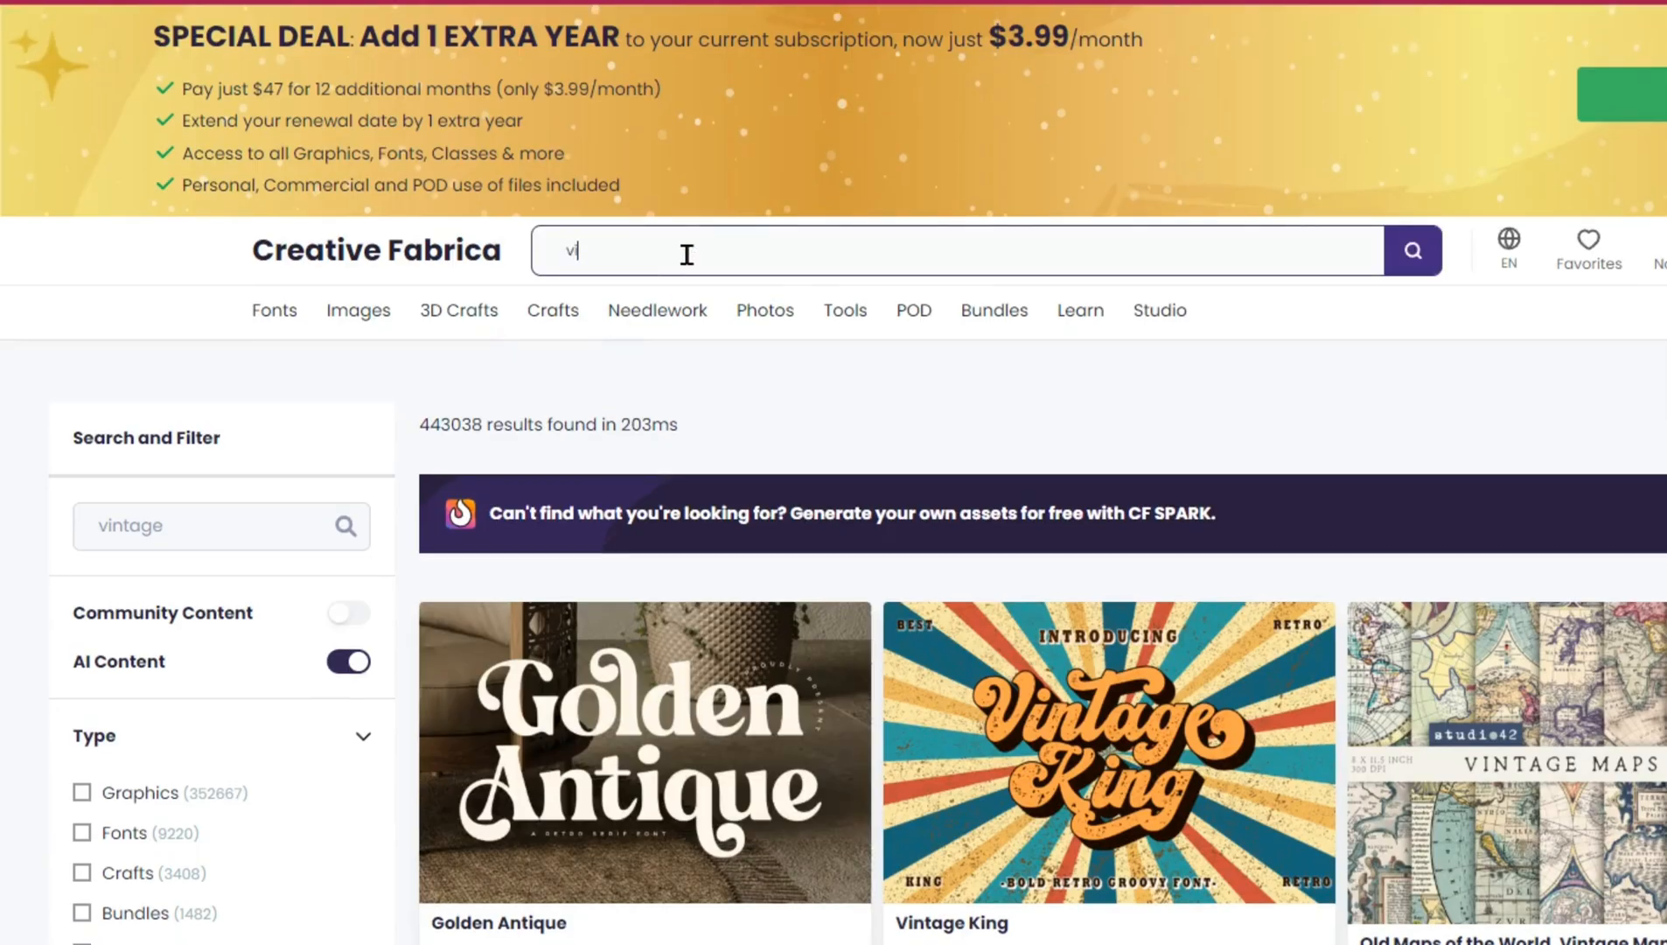
{"action": "type", "text": "ntage aged to"}
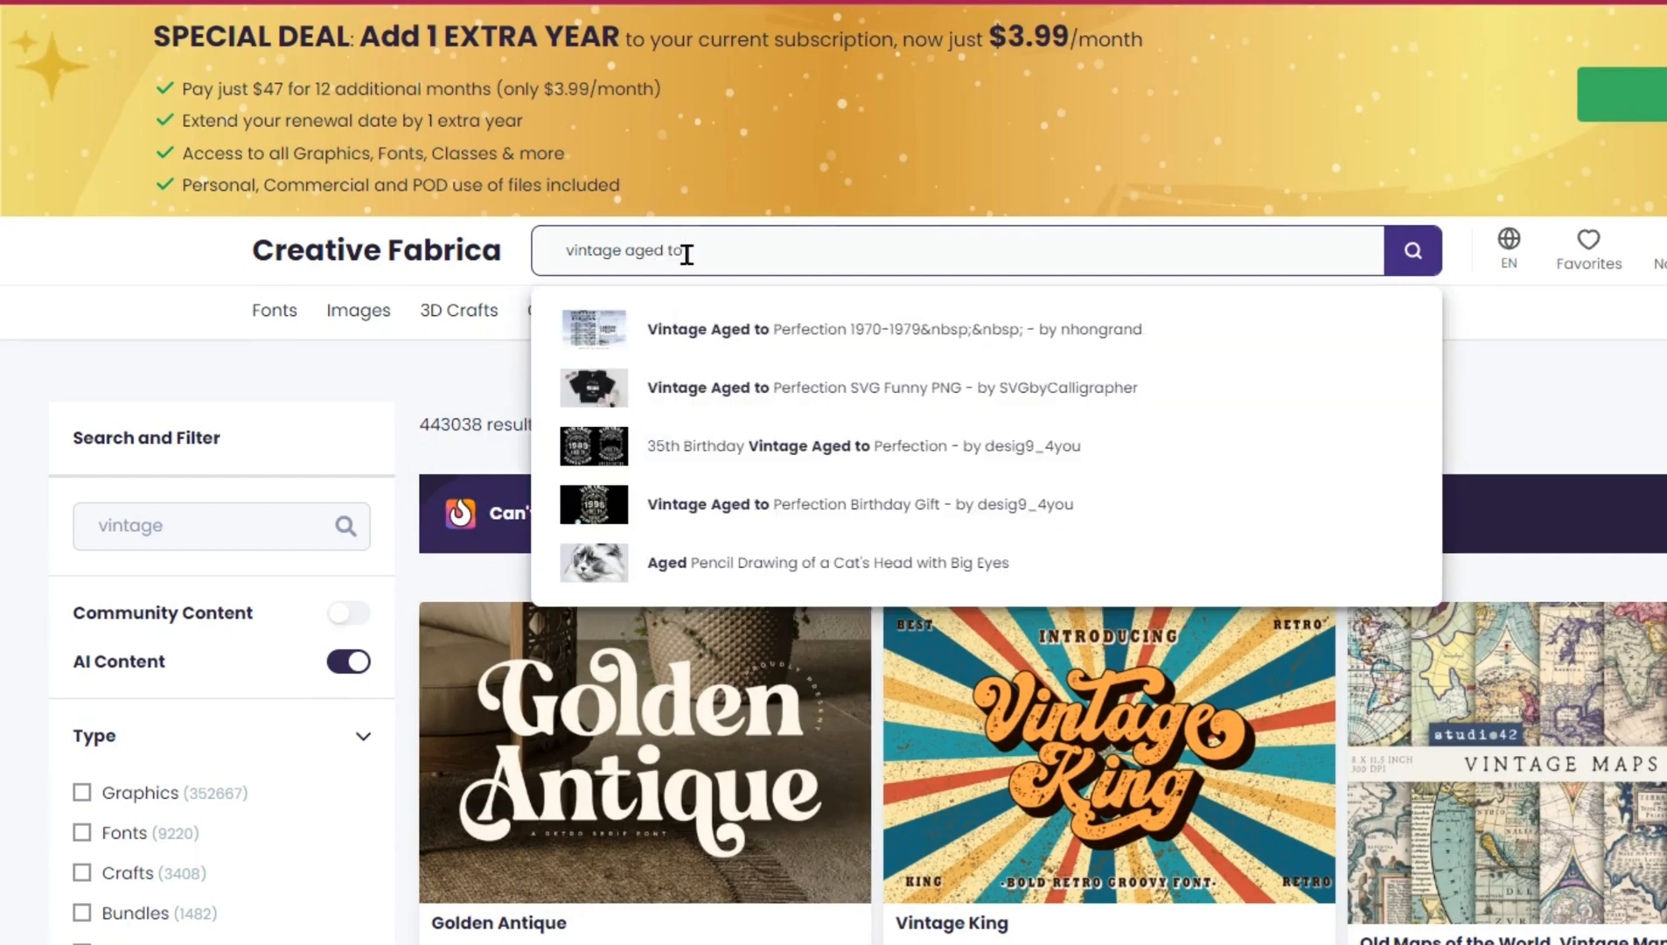
{"action": "type", "text": " perfection"}
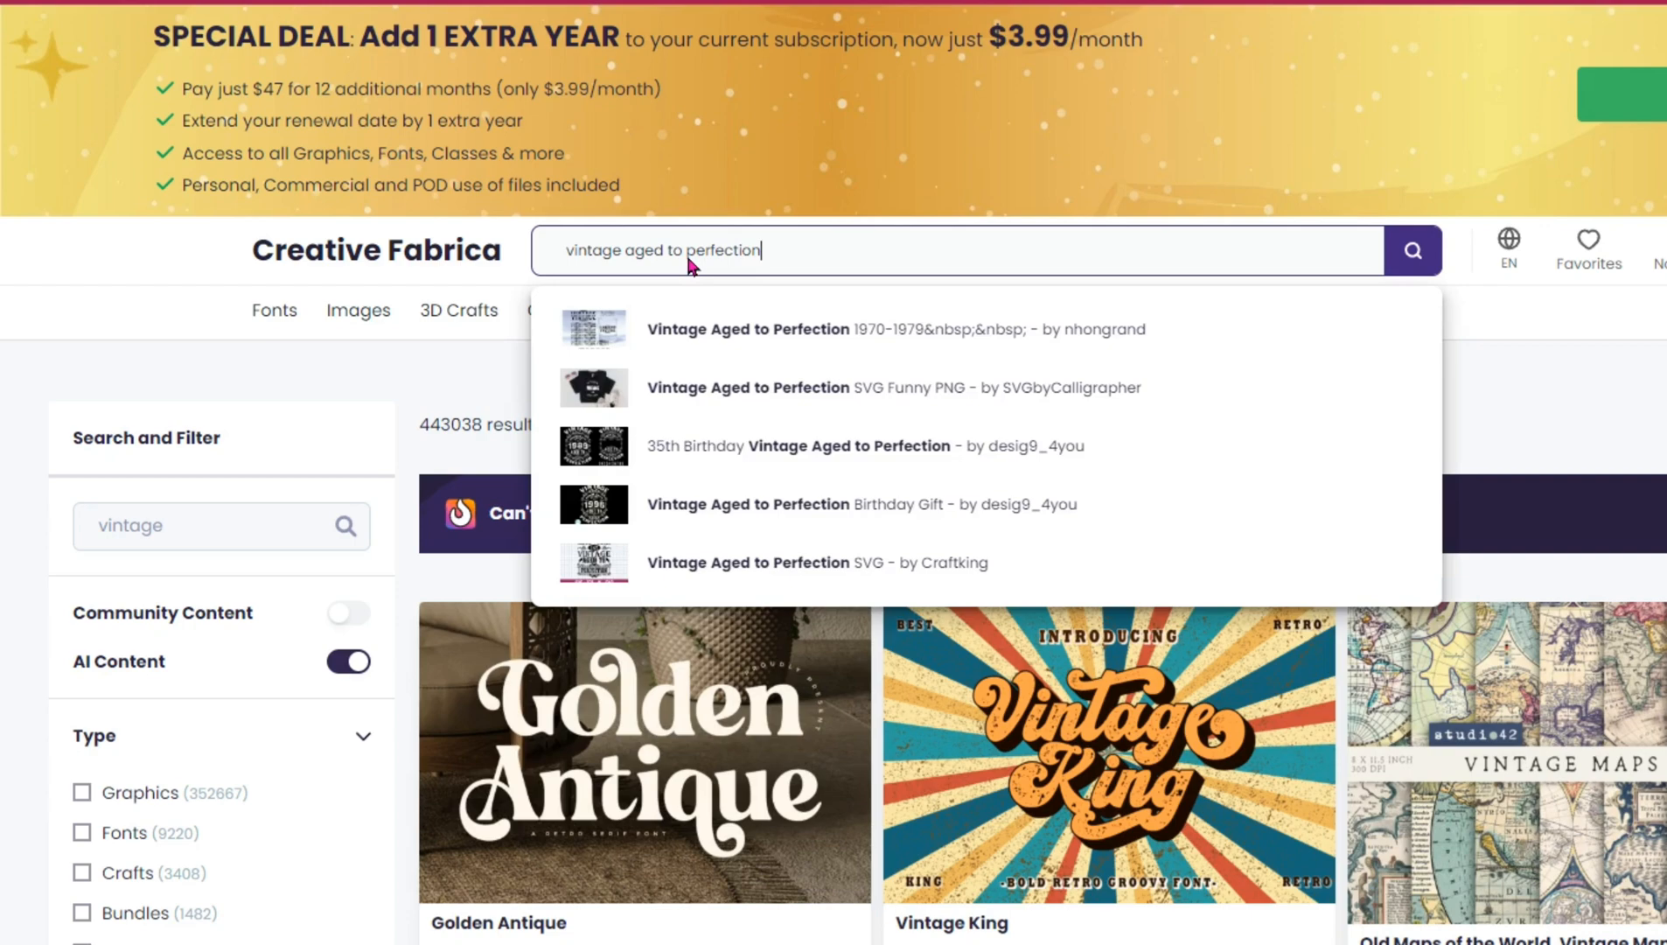
{"action": "key", "text": "Return"}
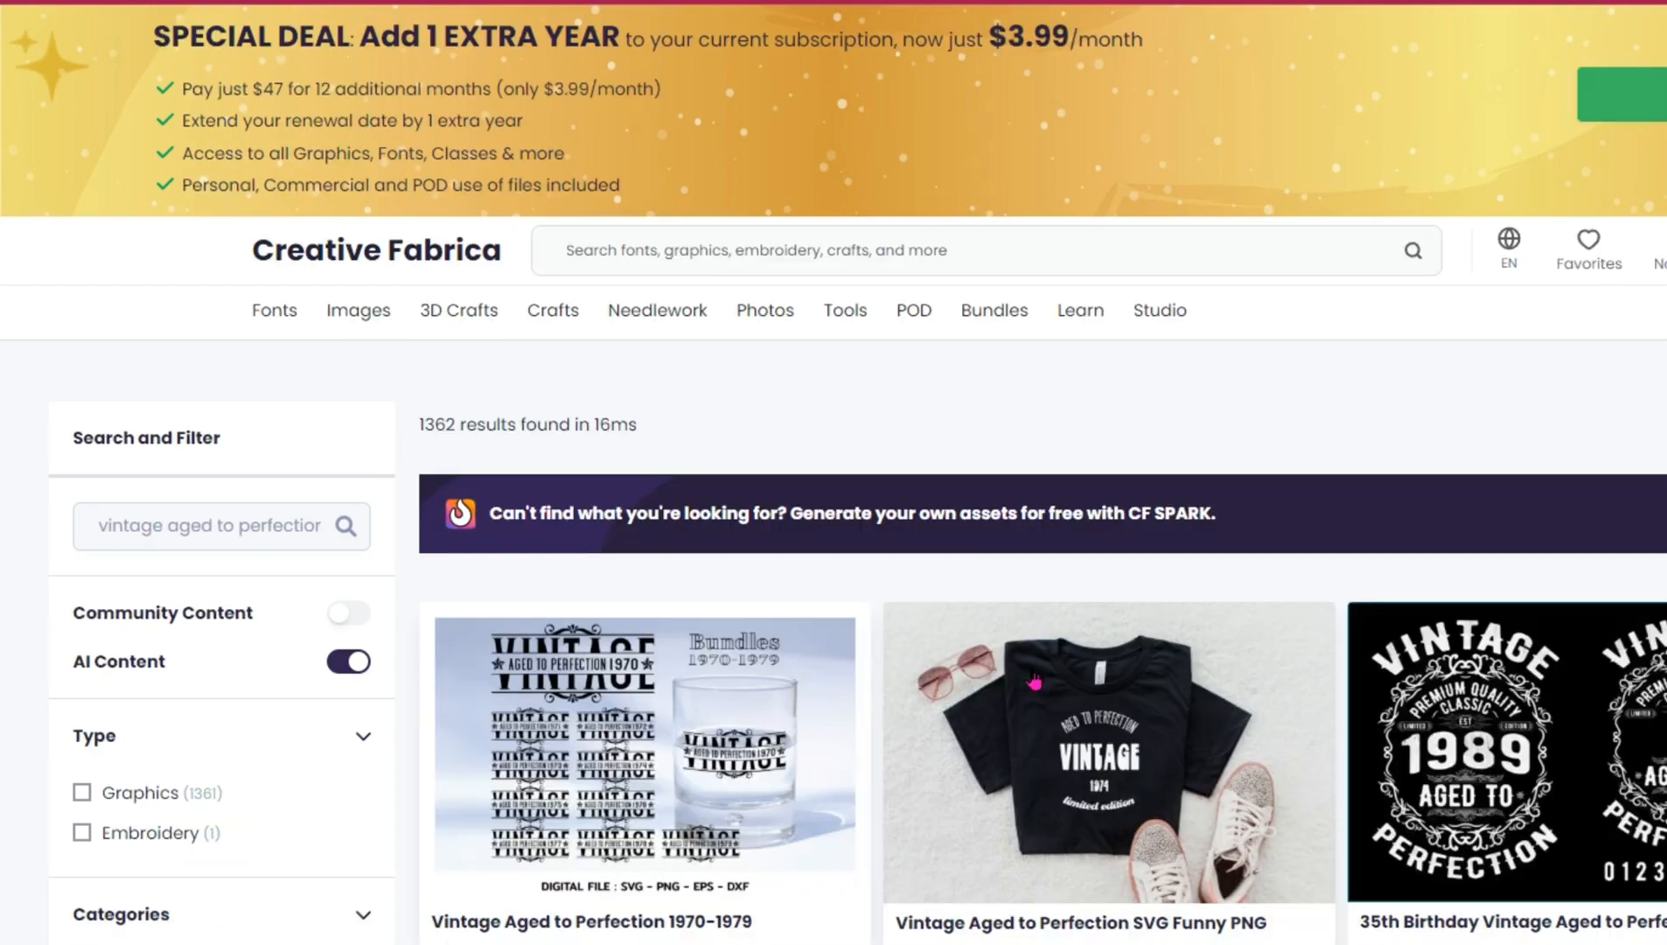
Step: Browse the "vintage aged to perfection" results to compare the design styles and years on offer
{"action": "scroll", "coordinate": [1631, 654], "scroll_direction": "down", "scroll_amount": 4}
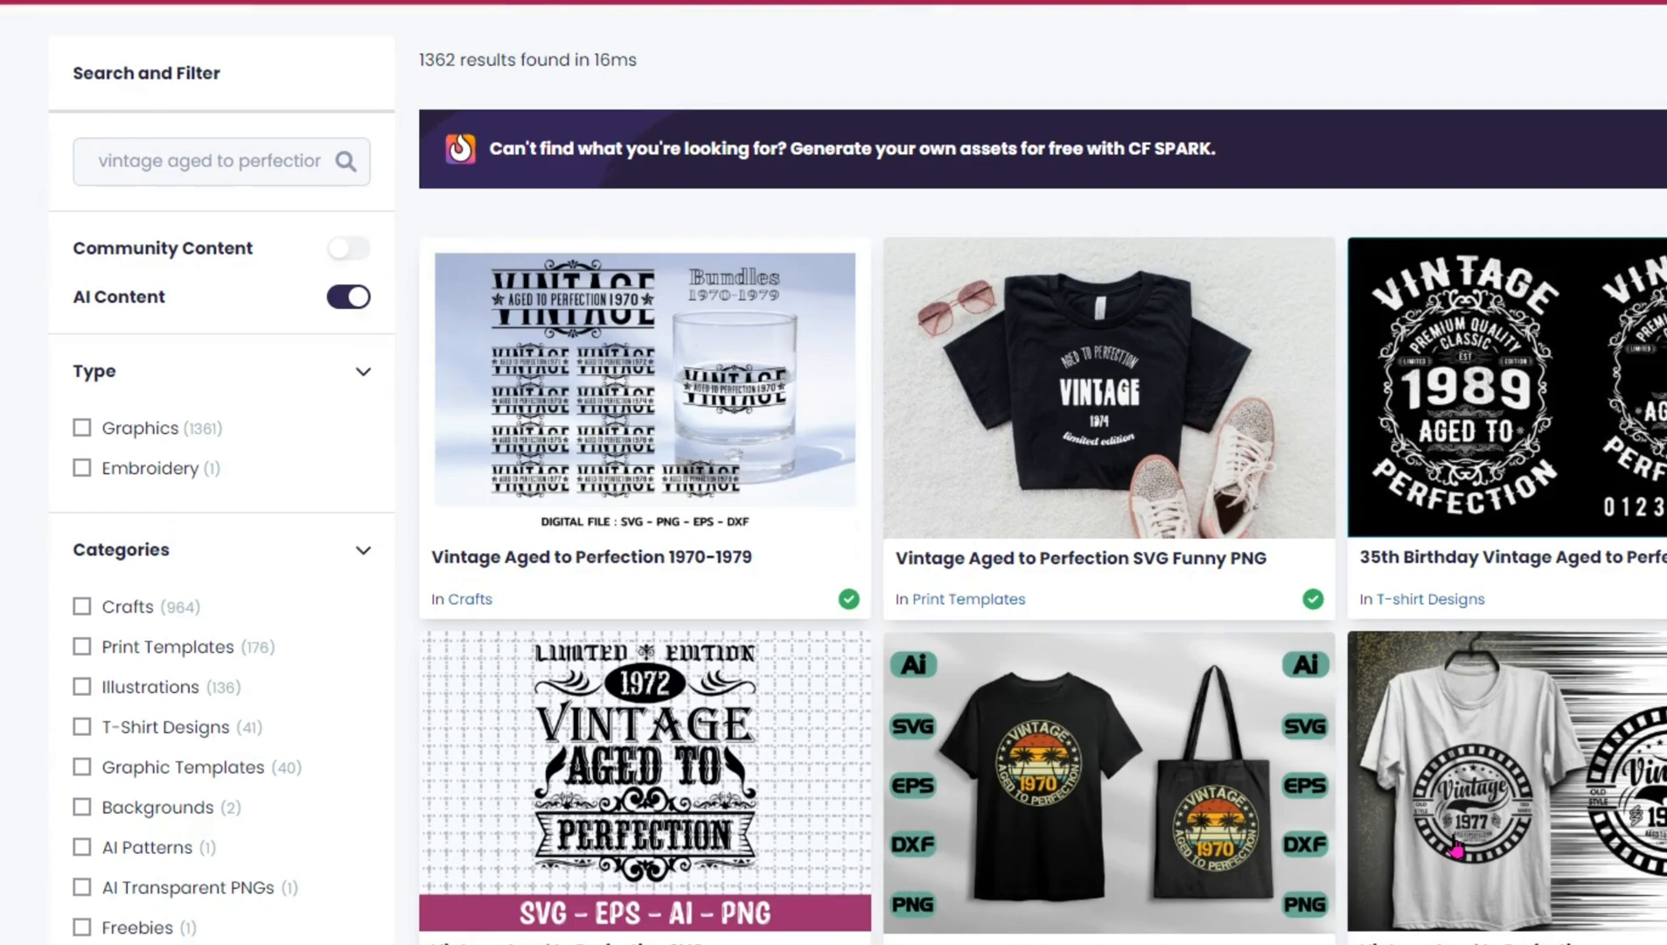
{"action": "scroll", "coordinate": [1457, 848], "scroll_direction": "down", "scroll_amount": 3}
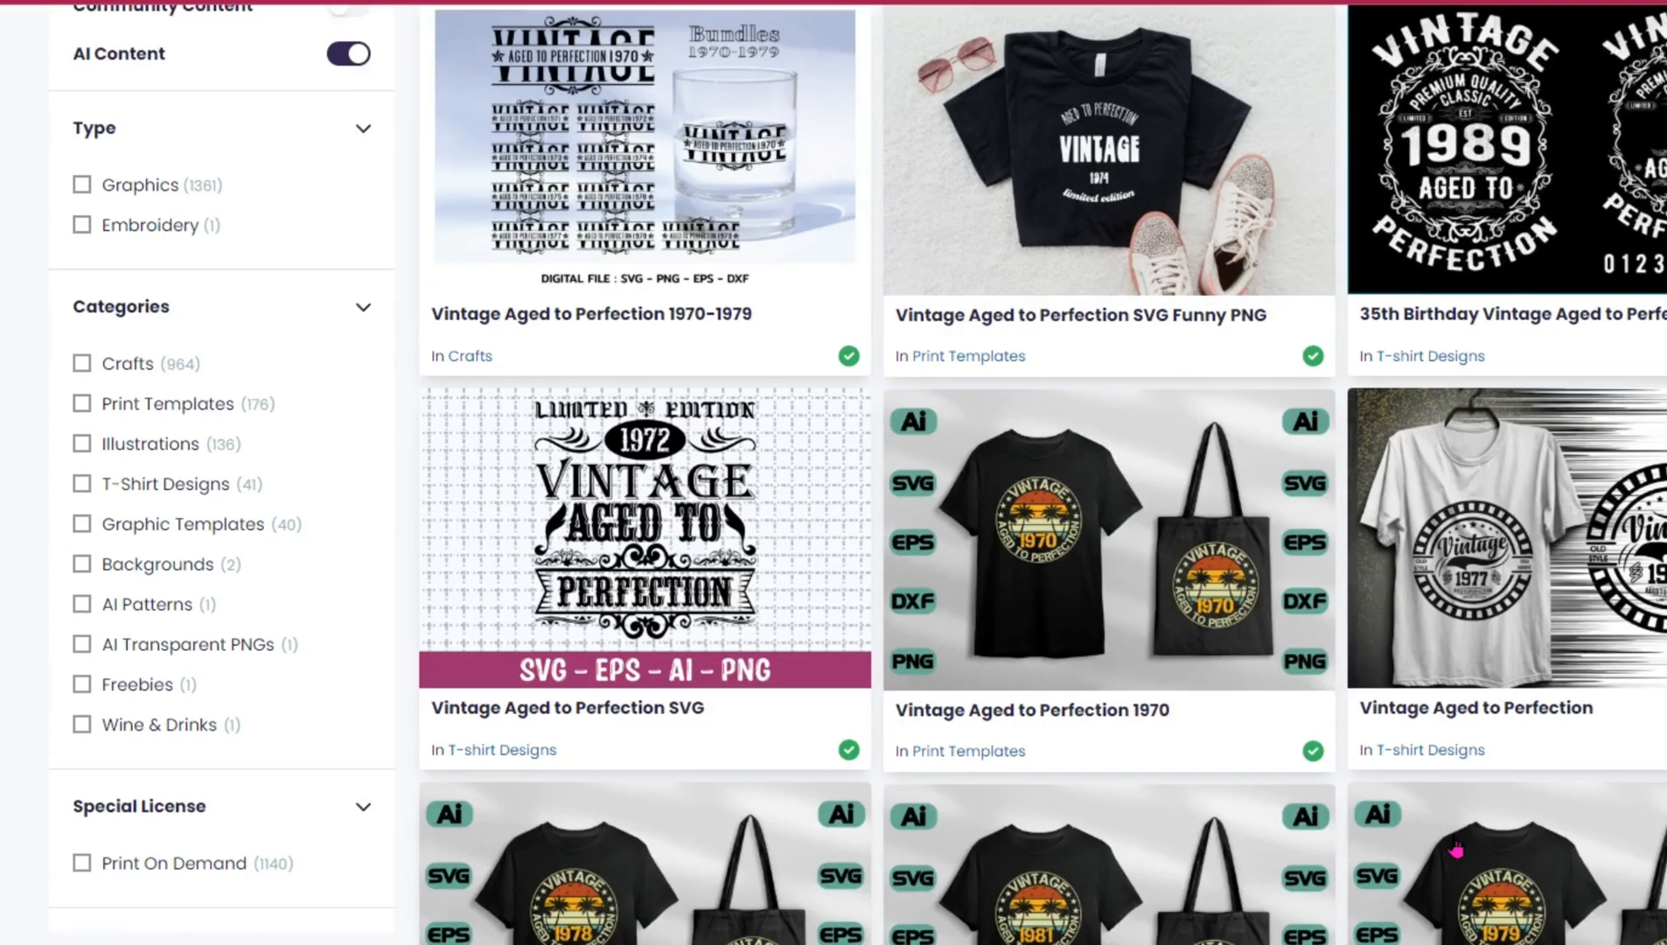
{"action": "scroll", "coordinate": [1456, 848], "scroll_direction": "down", "scroll_amount": 4}
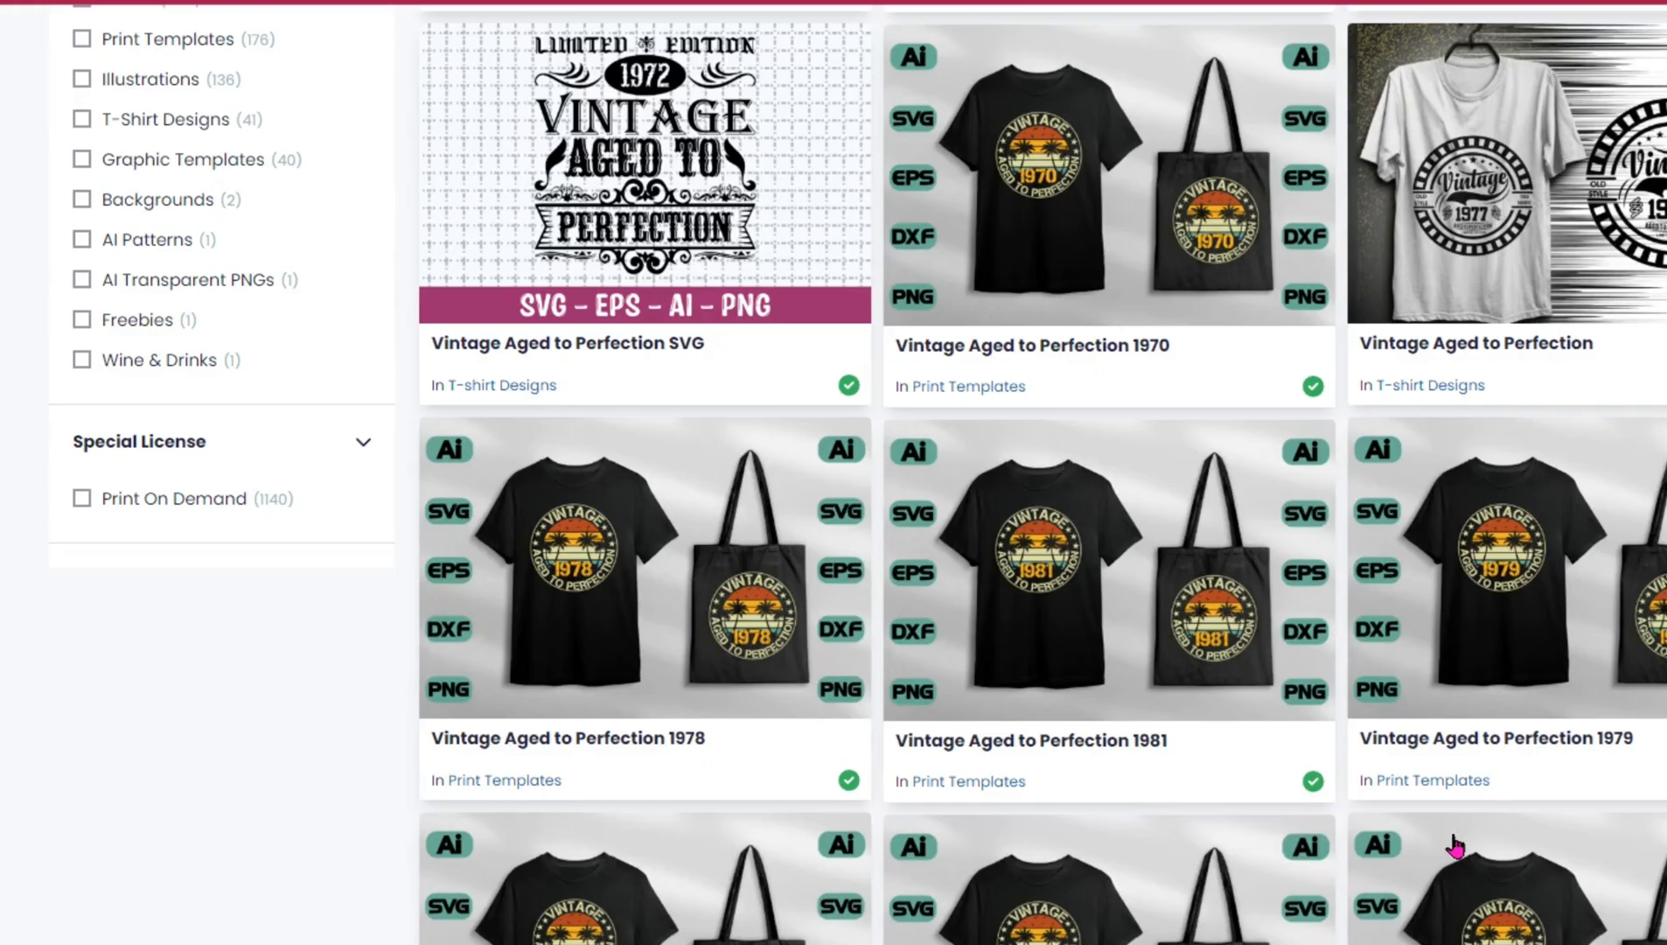
{"action": "scroll", "coordinate": [1454, 847], "scroll_direction": "down", "scroll_amount": 7}
{"action": "scroll", "coordinate": [1454, 847], "scroll_direction": "down", "scroll_amount": 8}
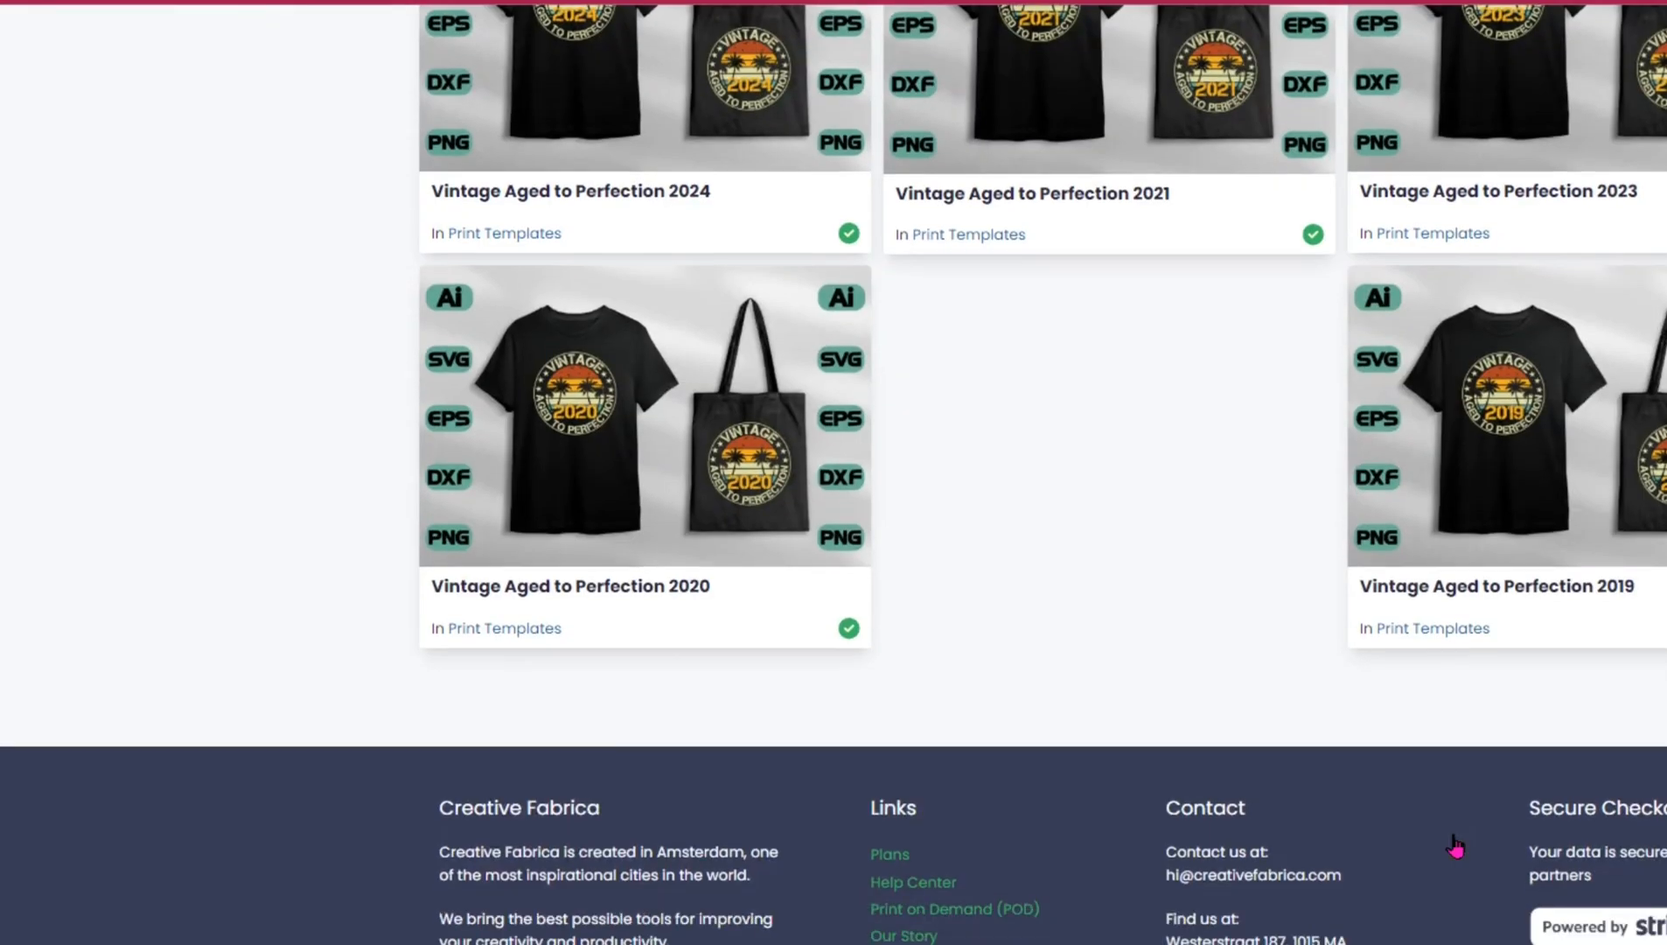
{"action": "scroll", "coordinate": [1454, 847], "scroll_direction": "down", "scroll_amount": 13}
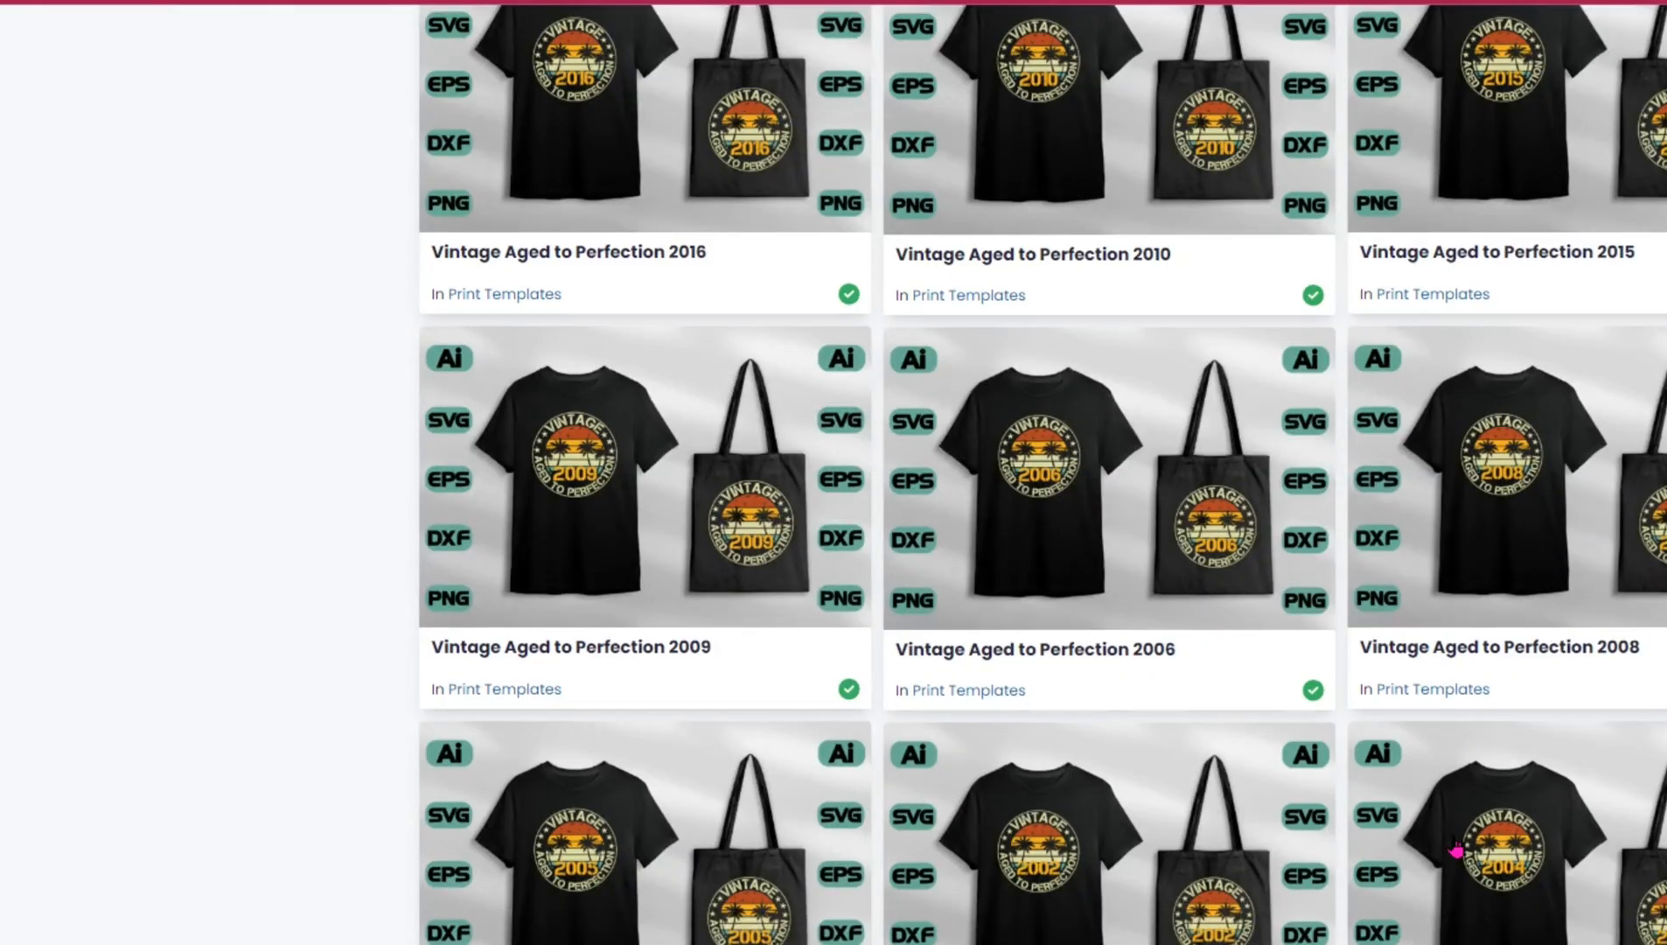
{"action": "scroll", "coordinate": [1455, 849], "scroll_direction": "down", "scroll_amount": 9}
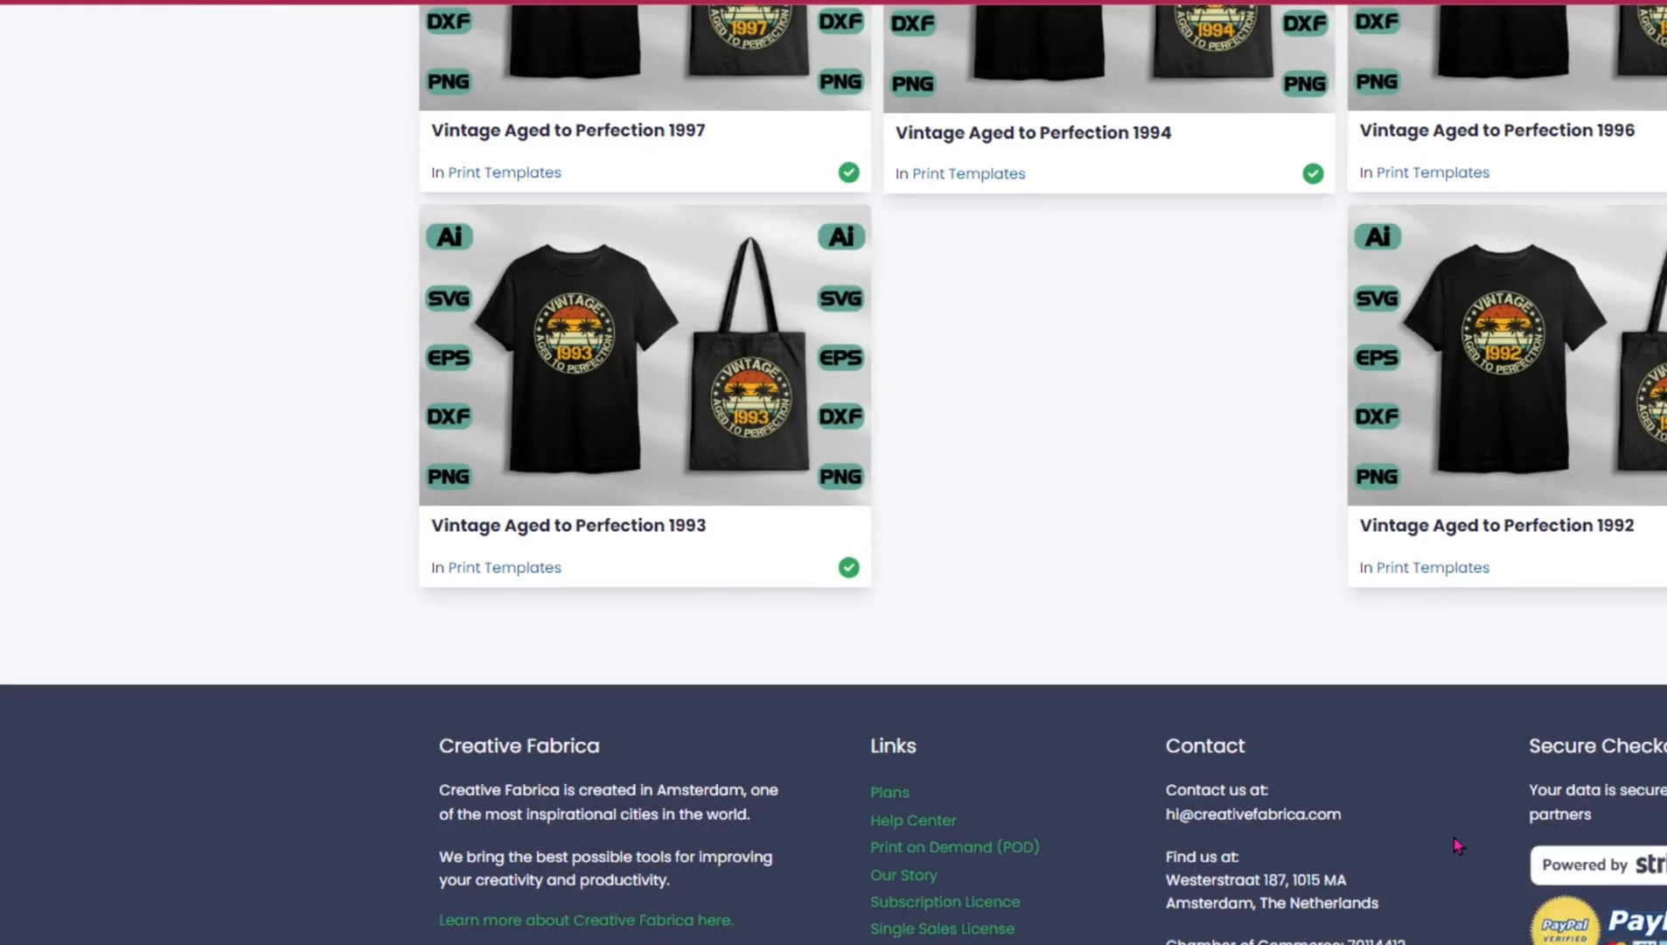
{"action": "scroll", "coordinate": [1492, 855], "scroll_direction": "down", "scroll_amount": 6}
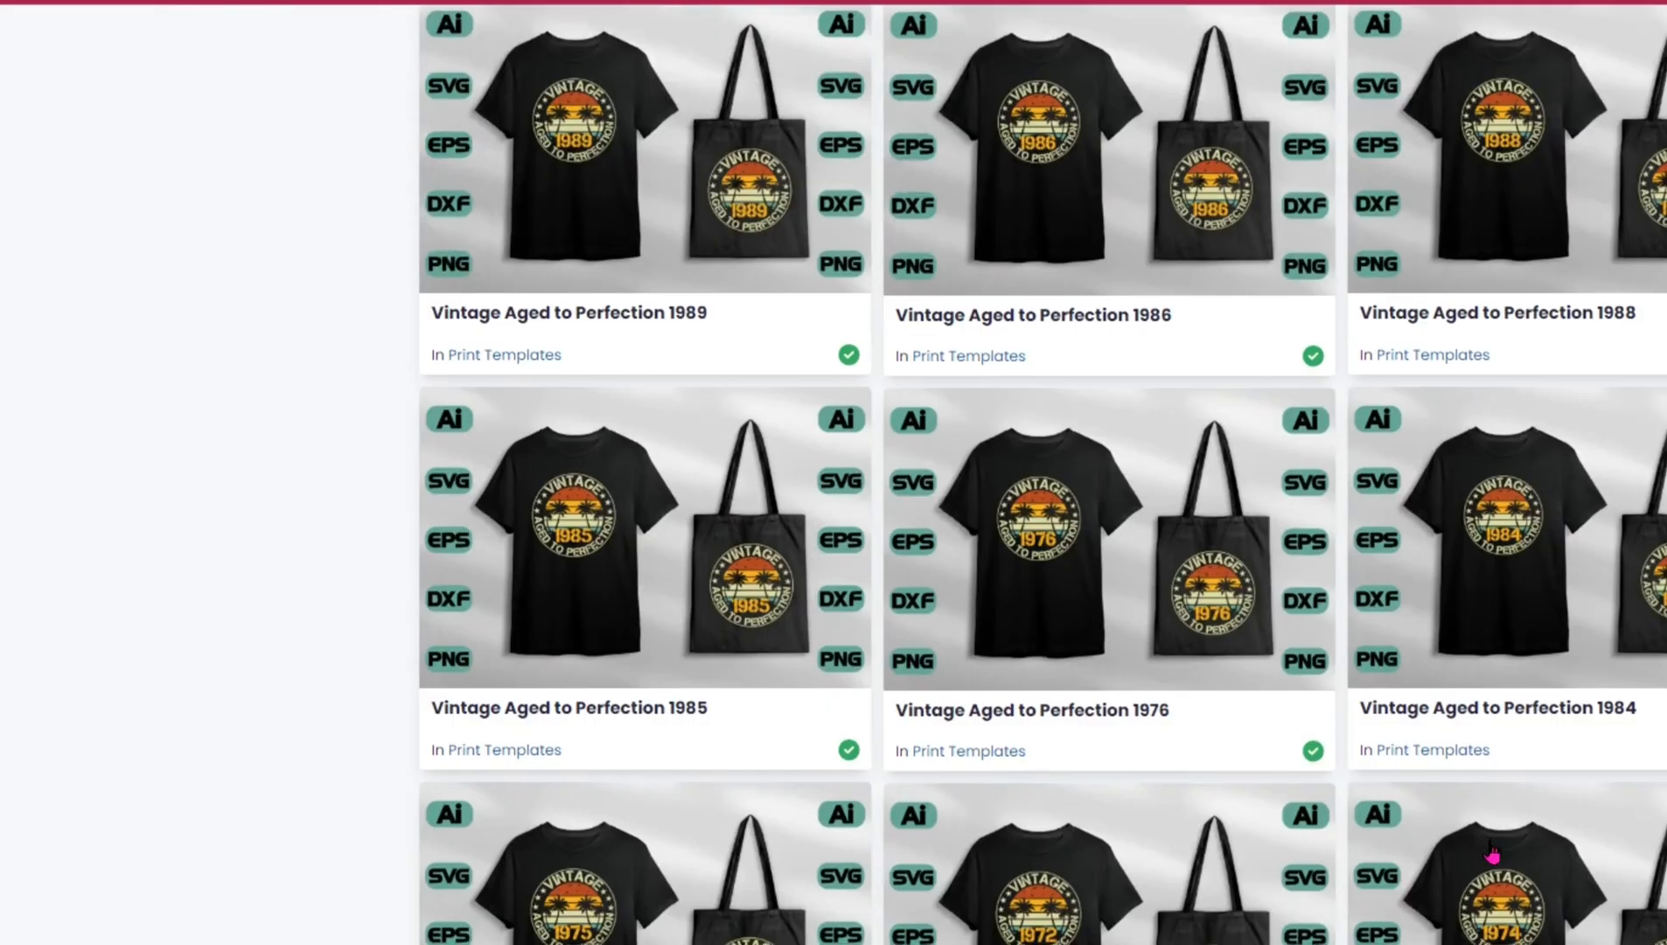
{"action": "scroll", "coordinate": [1492, 853], "scroll_direction": "down", "scroll_amount": 15}
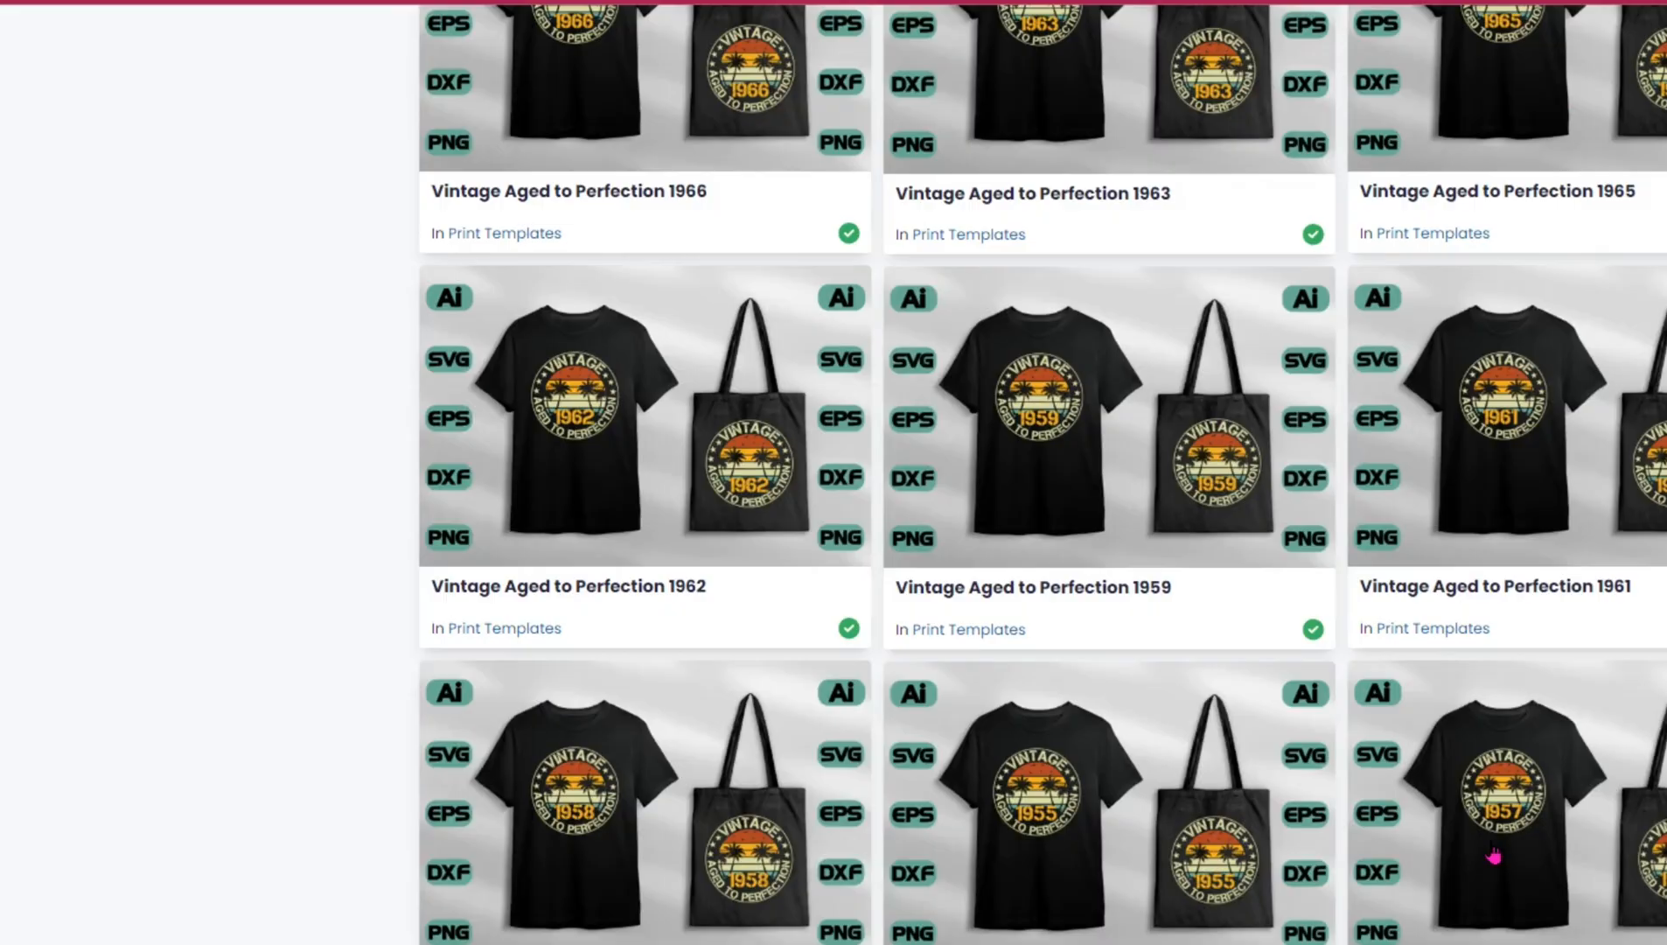
{"action": "scroll", "coordinate": [1493, 856], "scroll_direction": "down", "scroll_amount": 6}
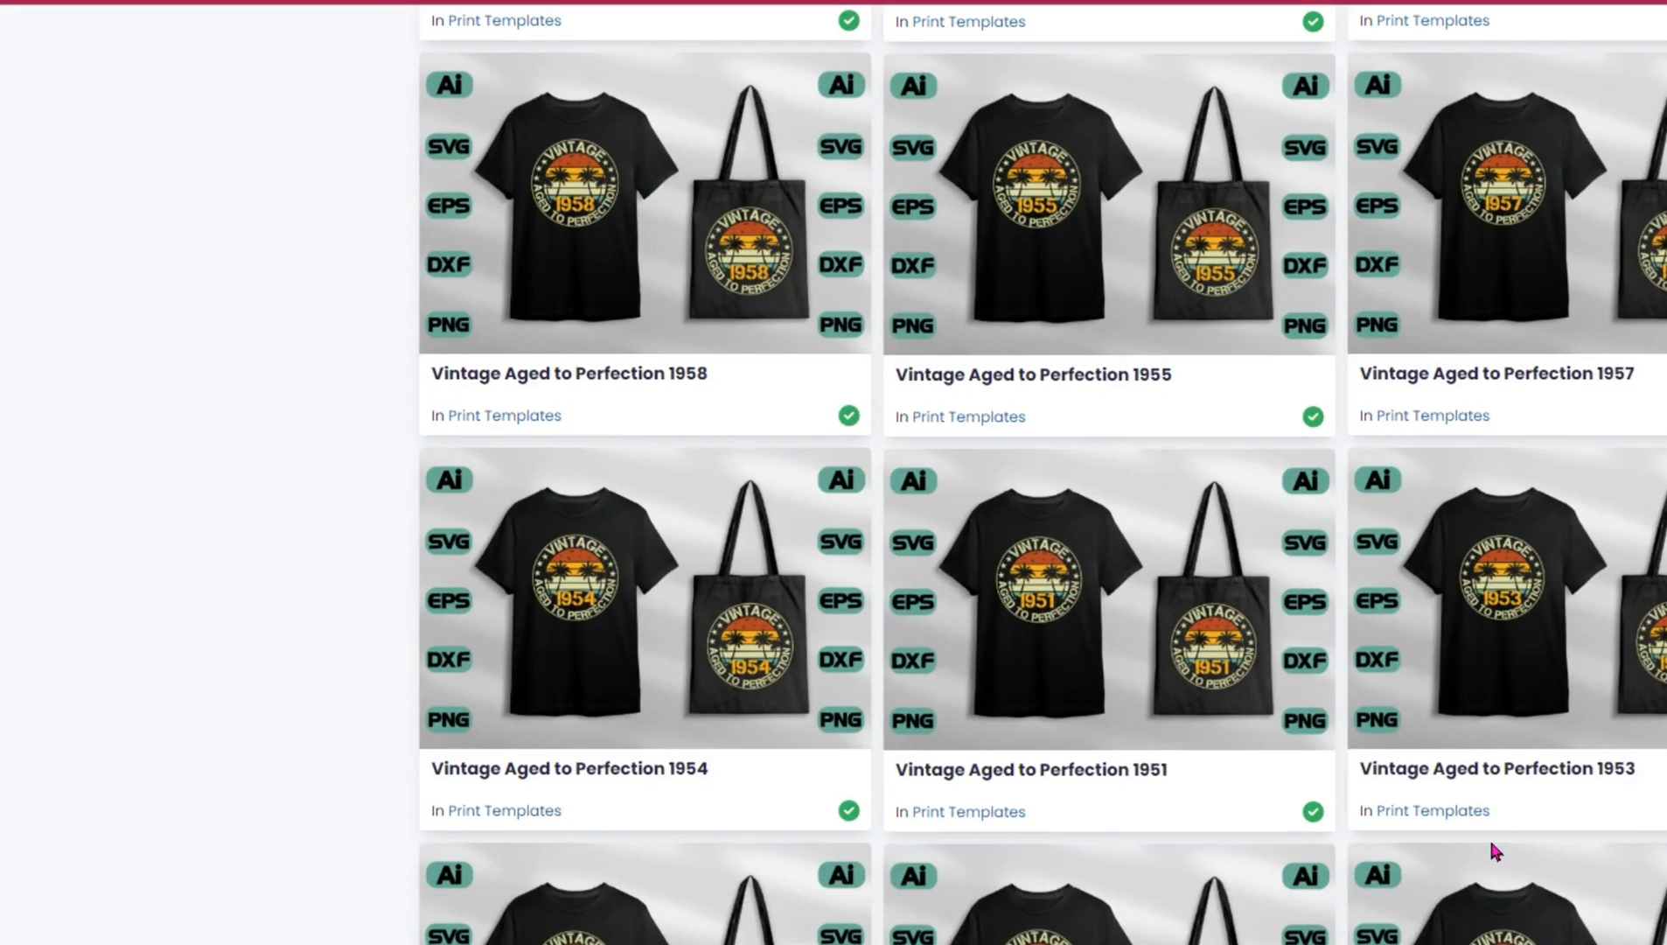
{"action": "scroll", "coordinate": [1492, 845], "scroll_direction": "down", "scroll_amount": 7}
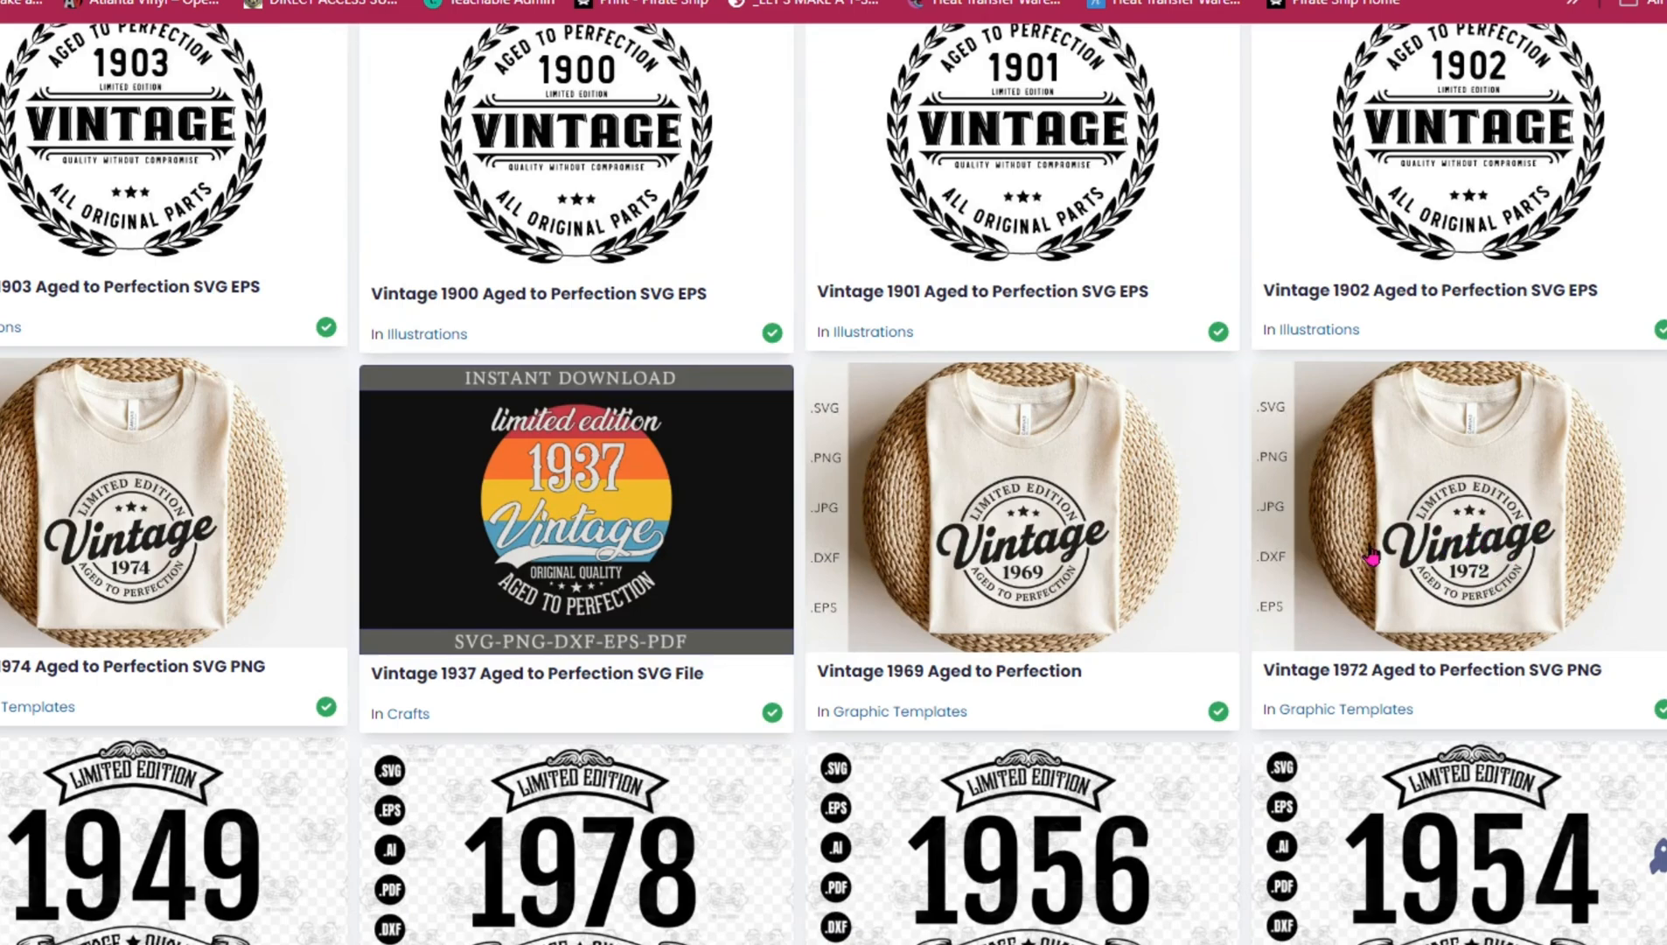
{"action": "scroll", "coordinate": [1506, 586], "scroll_direction": "down", "scroll_amount": 5}
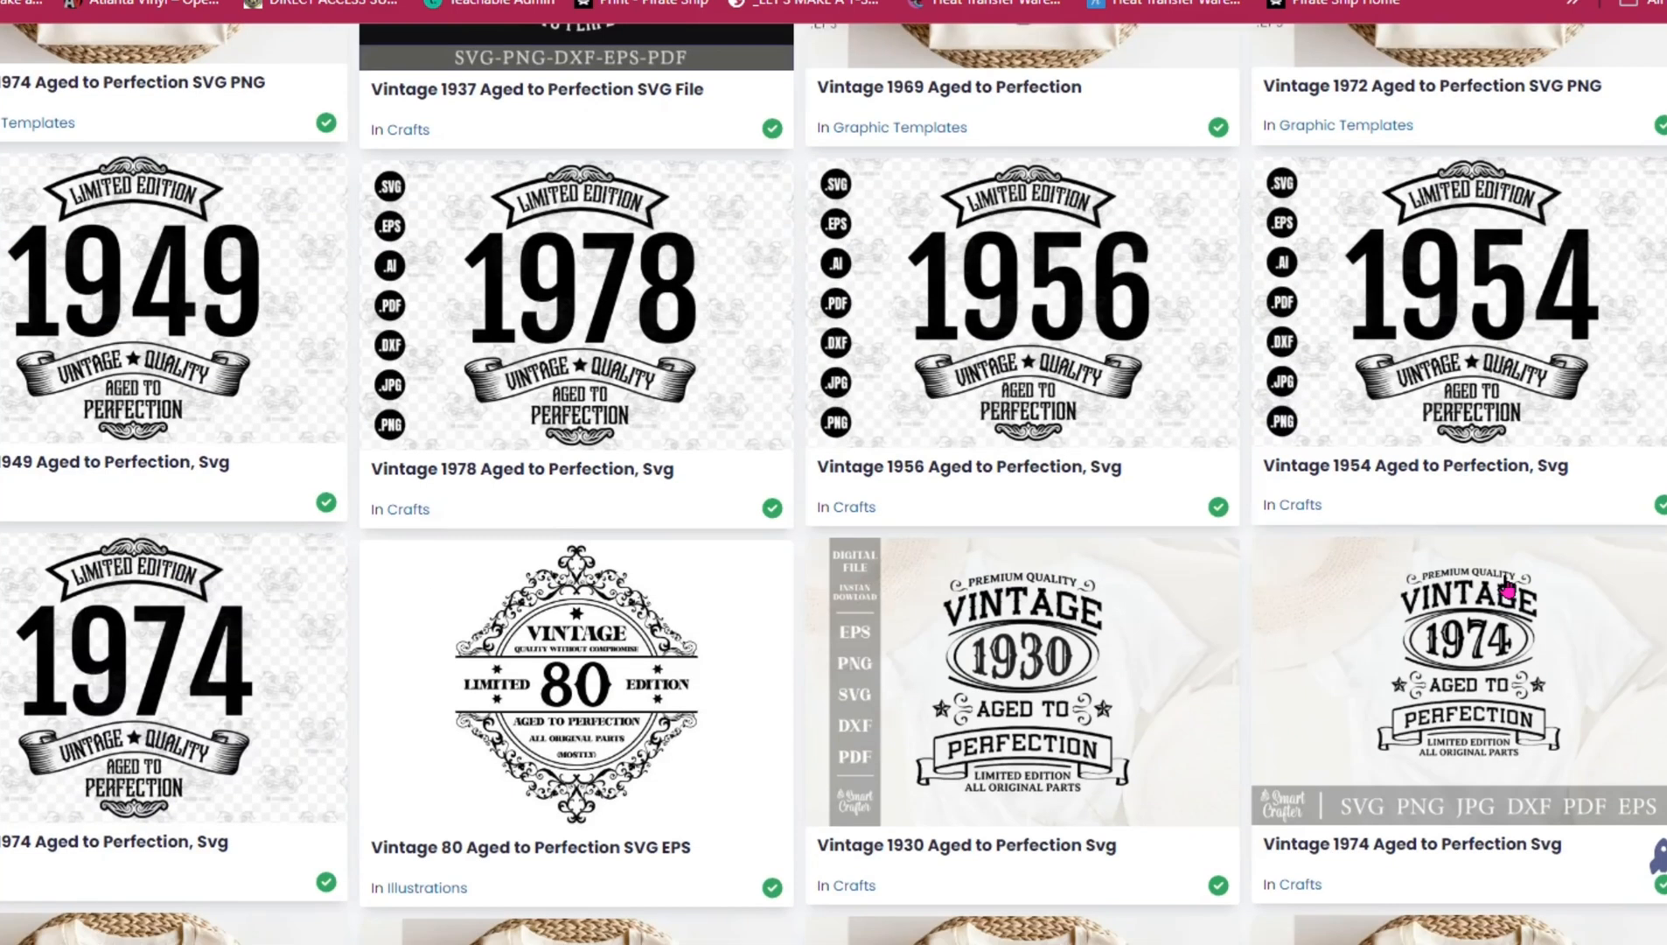
{"action": "scroll", "coordinate": [1506, 586], "scroll_direction": "down", "scroll_amount": 6}
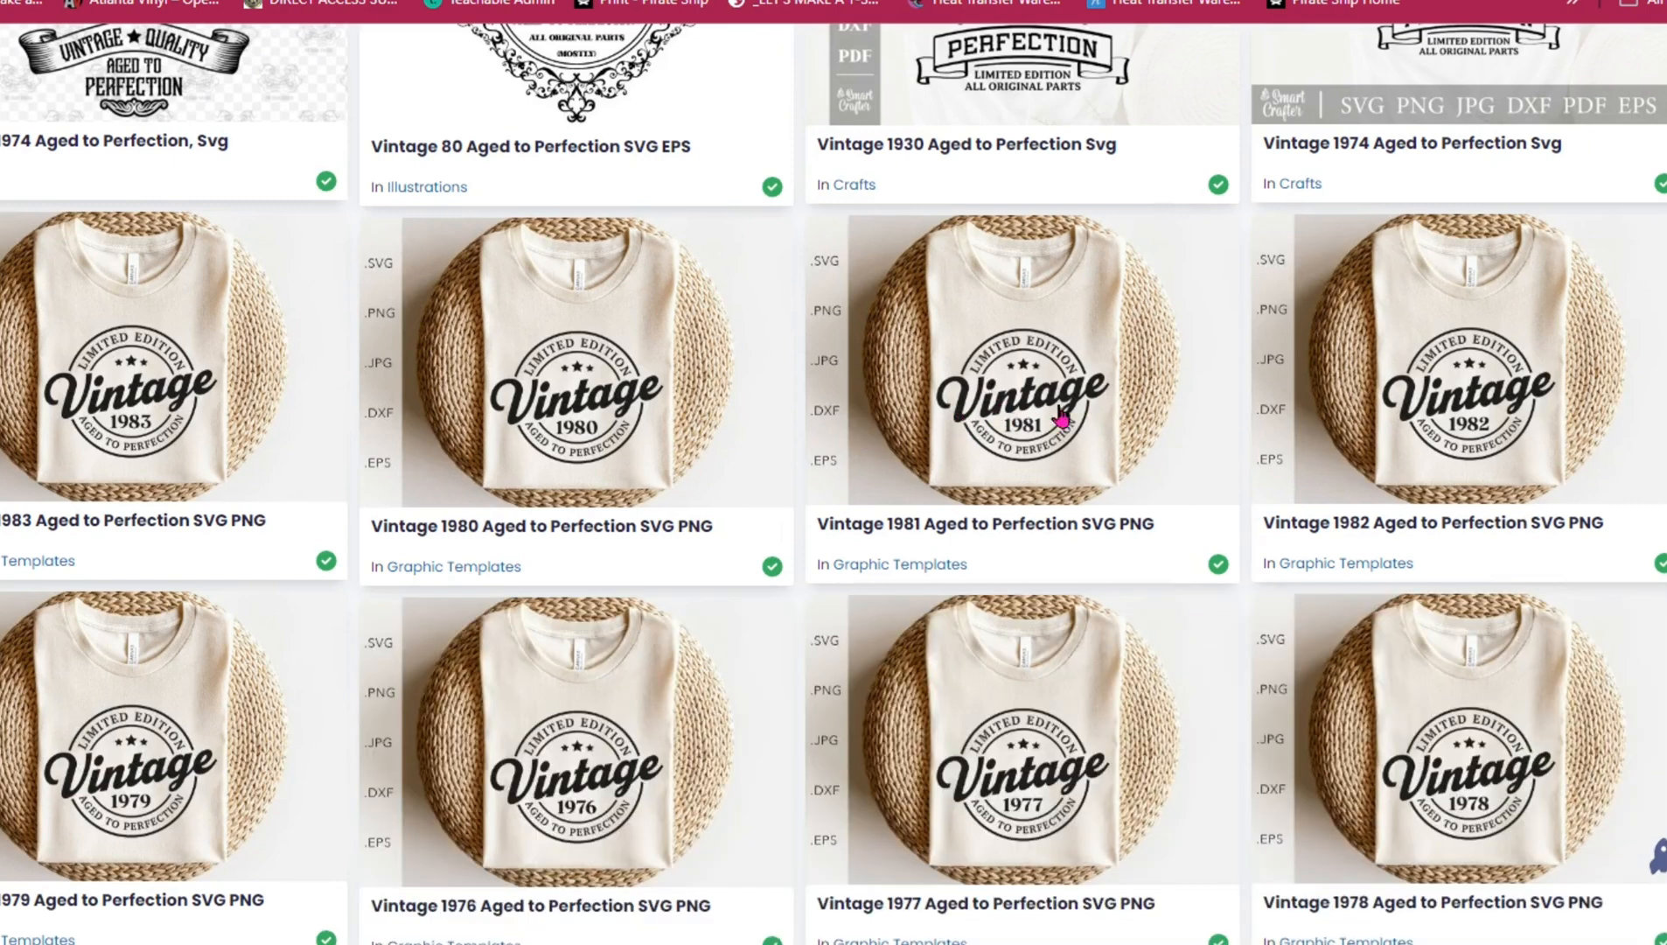
{"action": "scroll", "coordinate": [1107, 477], "scroll_direction": "down", "scroll_amount": 14}
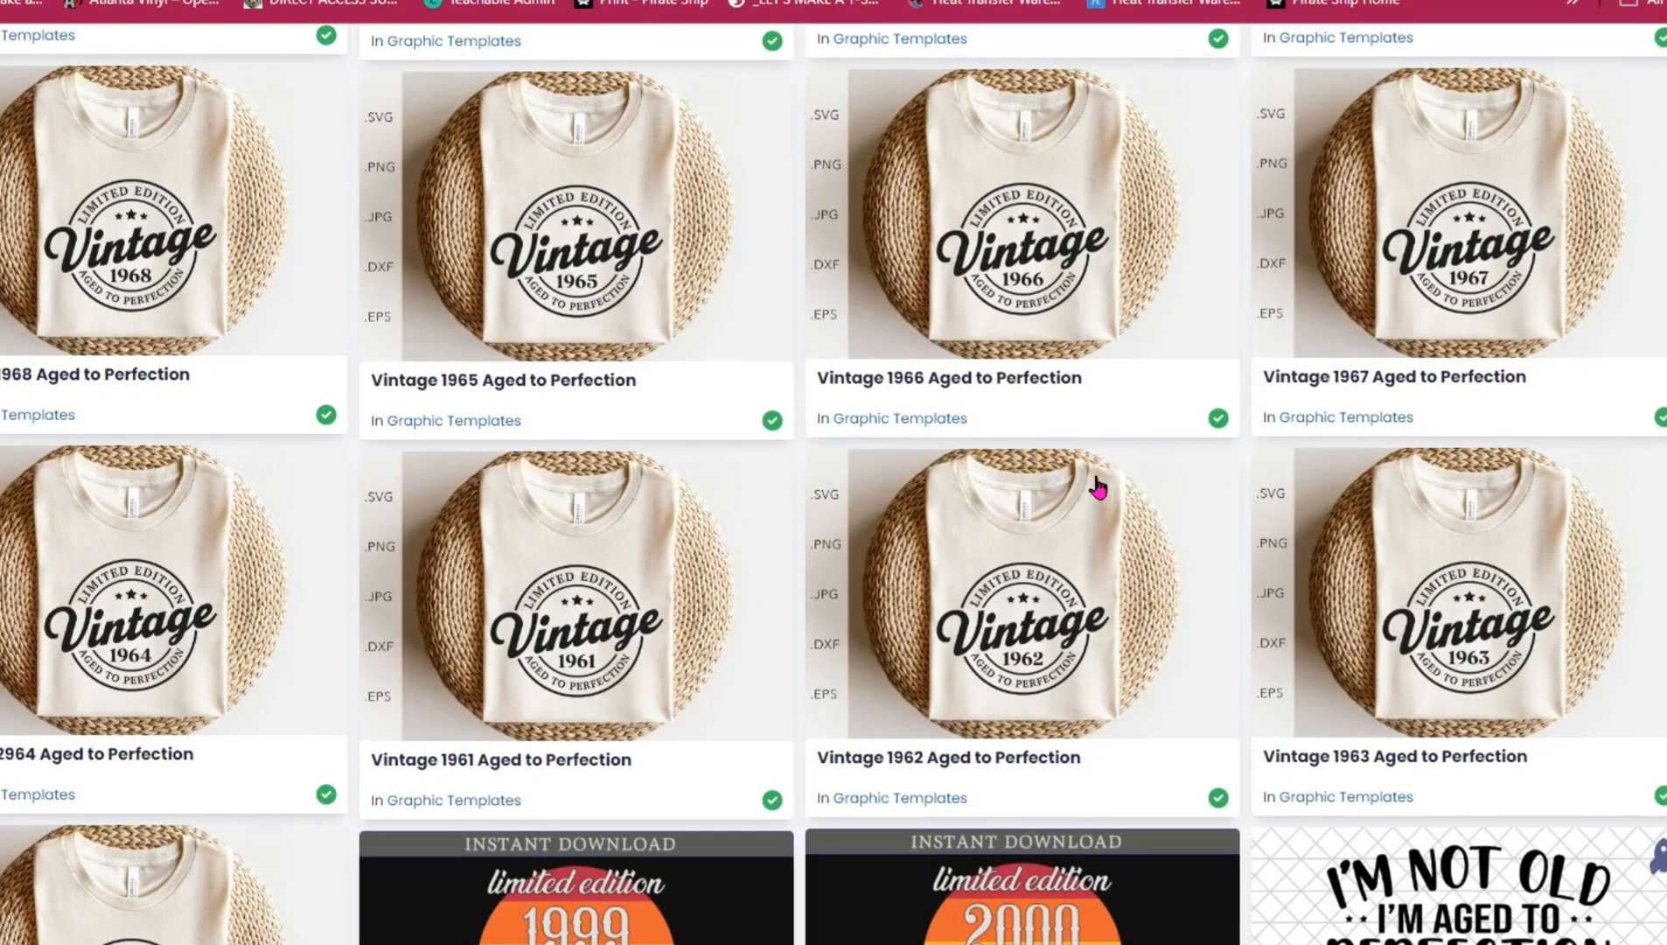
{"action": "scroll", "coordinate": [1032, 649], "scroll_direction": "down", "scroll_amount": 5}
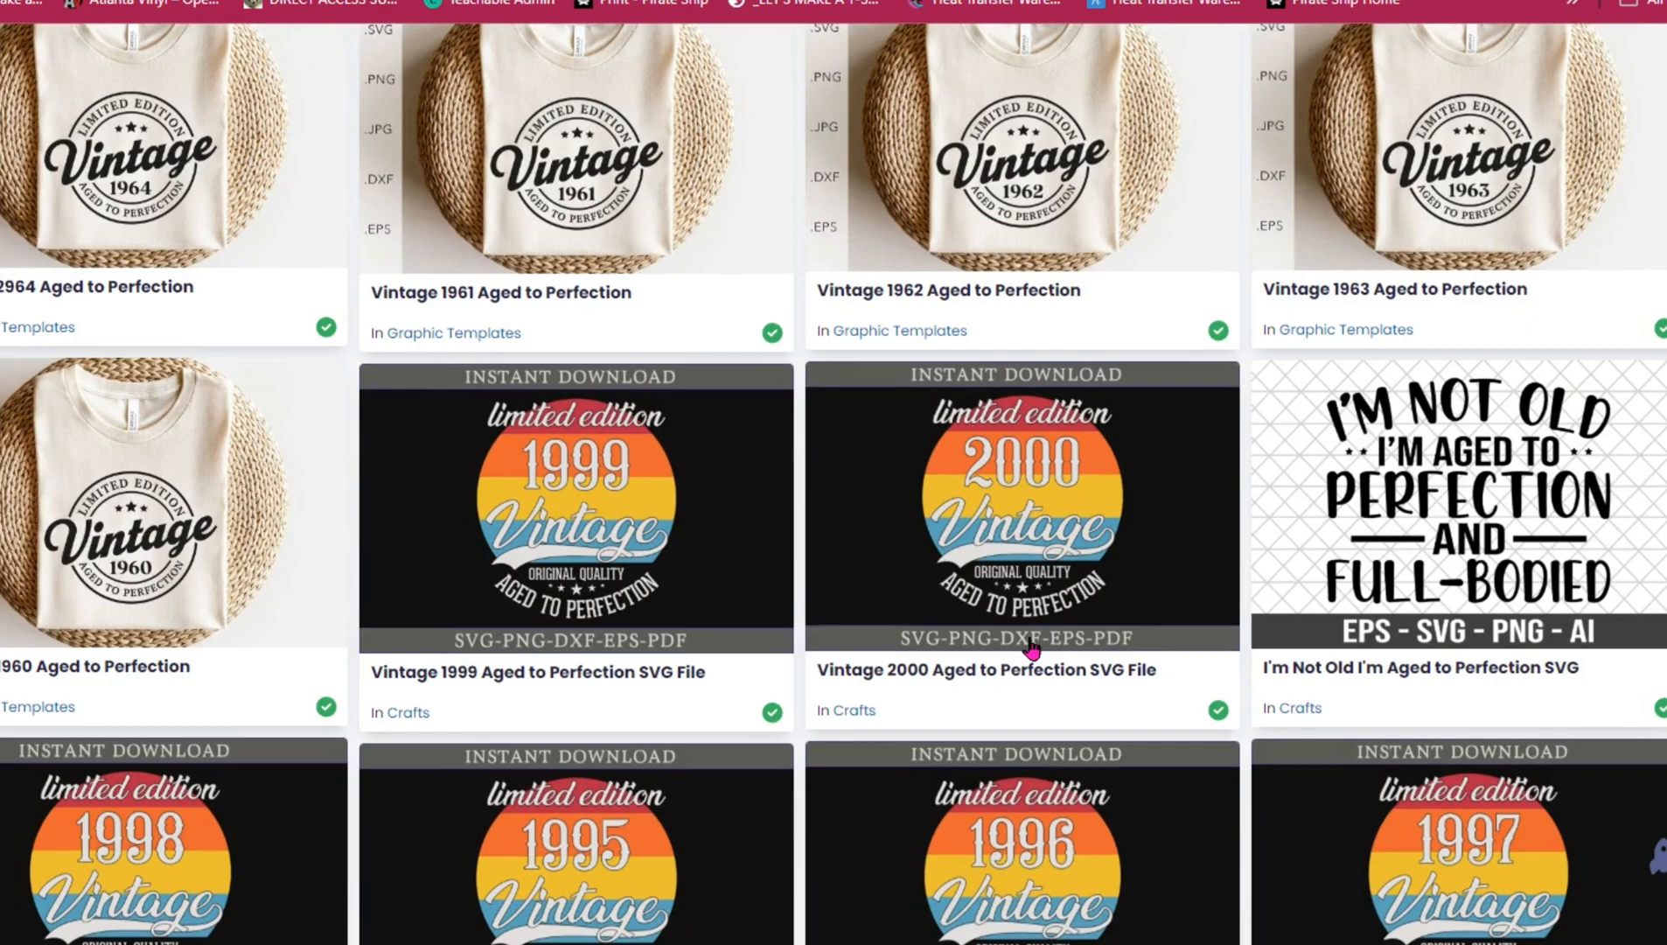
{"action": "scroll", "coordinate": [1032, 649], "scroll_direction": "down", "scroll_amount": 5}
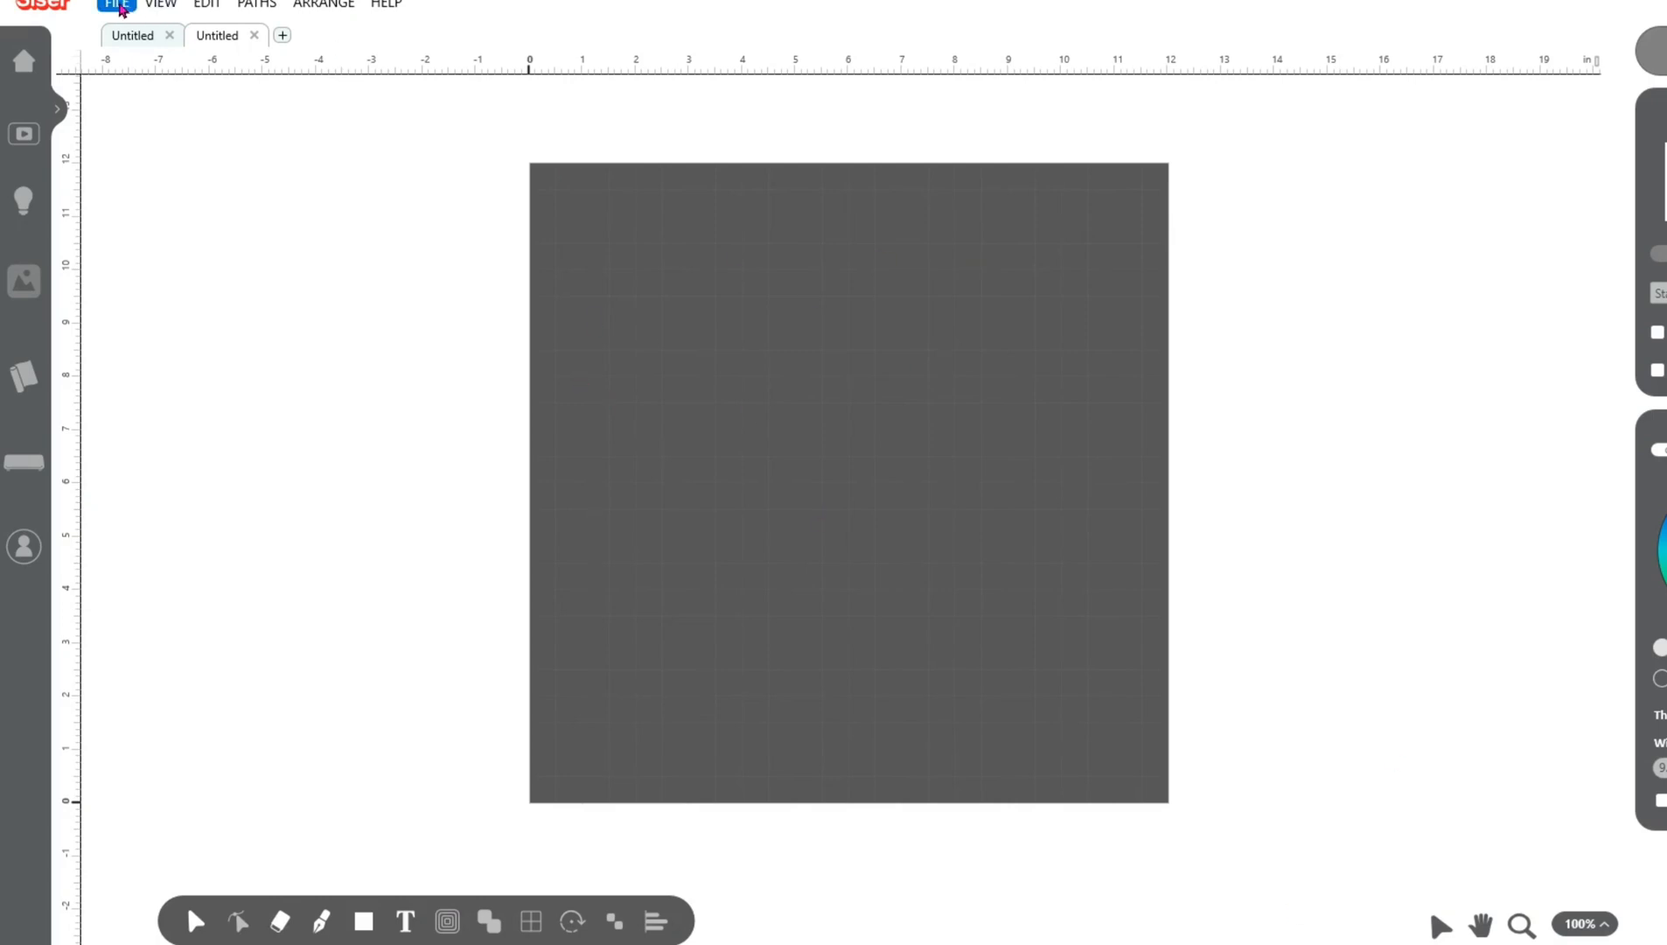
Step: In Siser's Leonardo Design Studio, open Vintage 1984 Aged To Perfection.svg from the Vintage - Aged to Perfection folder and import it as Editable Artwork
{"action": "left_click", "coordinate": [118, 7]}
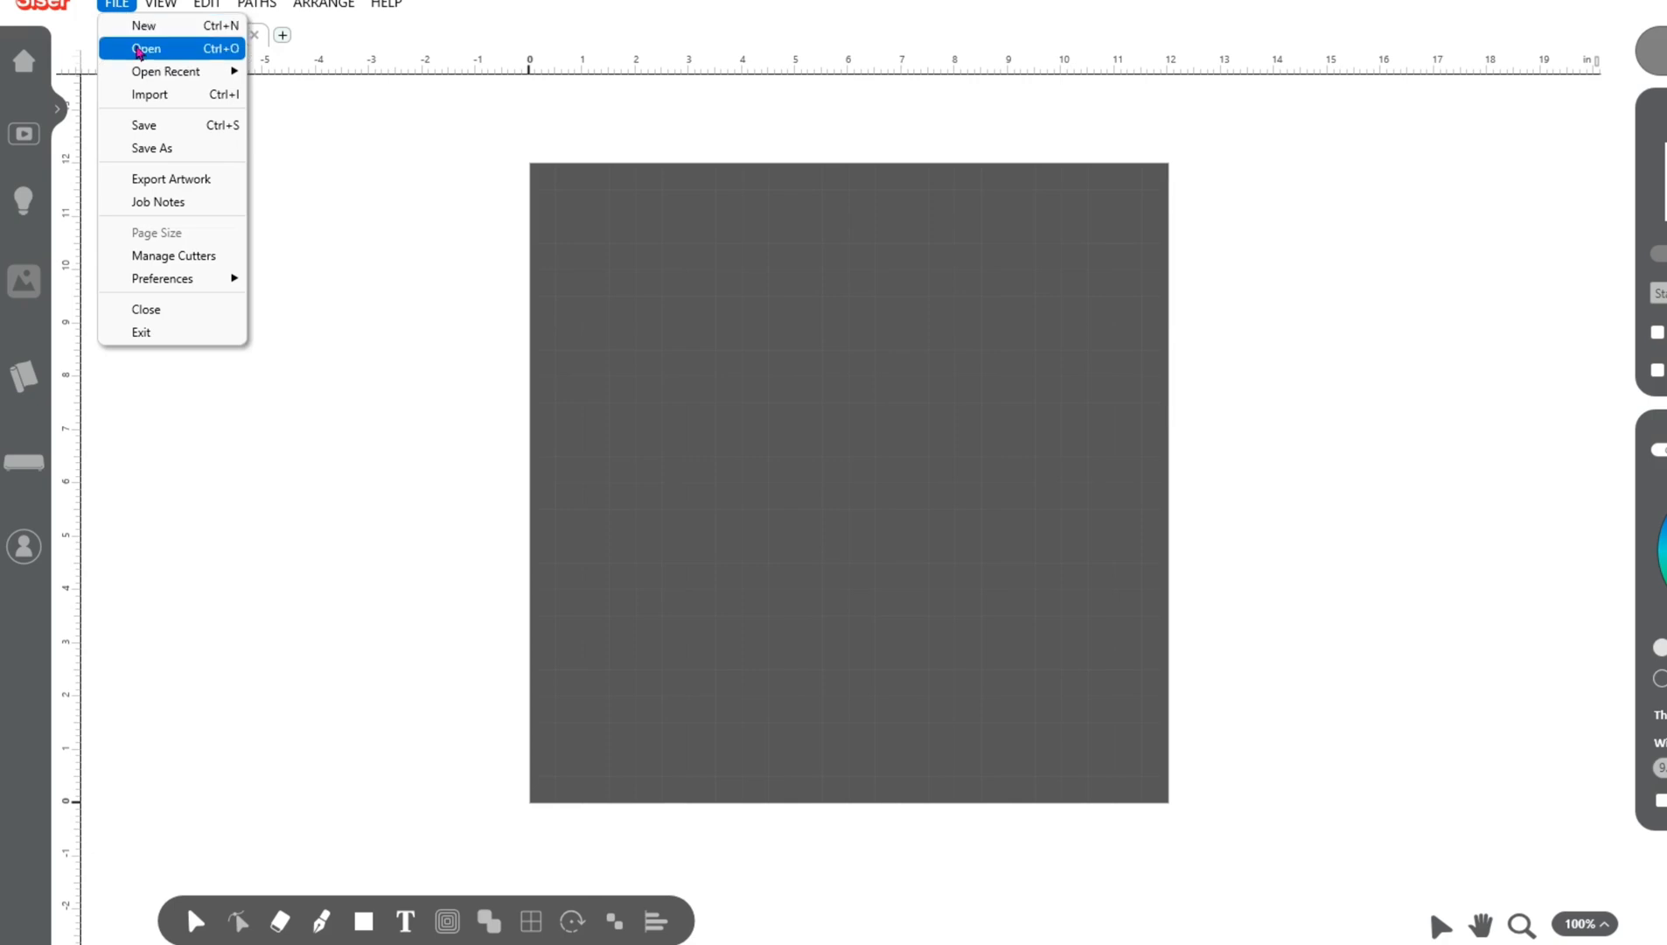
{"action": "left_click", "coordinate": [138, 46]}
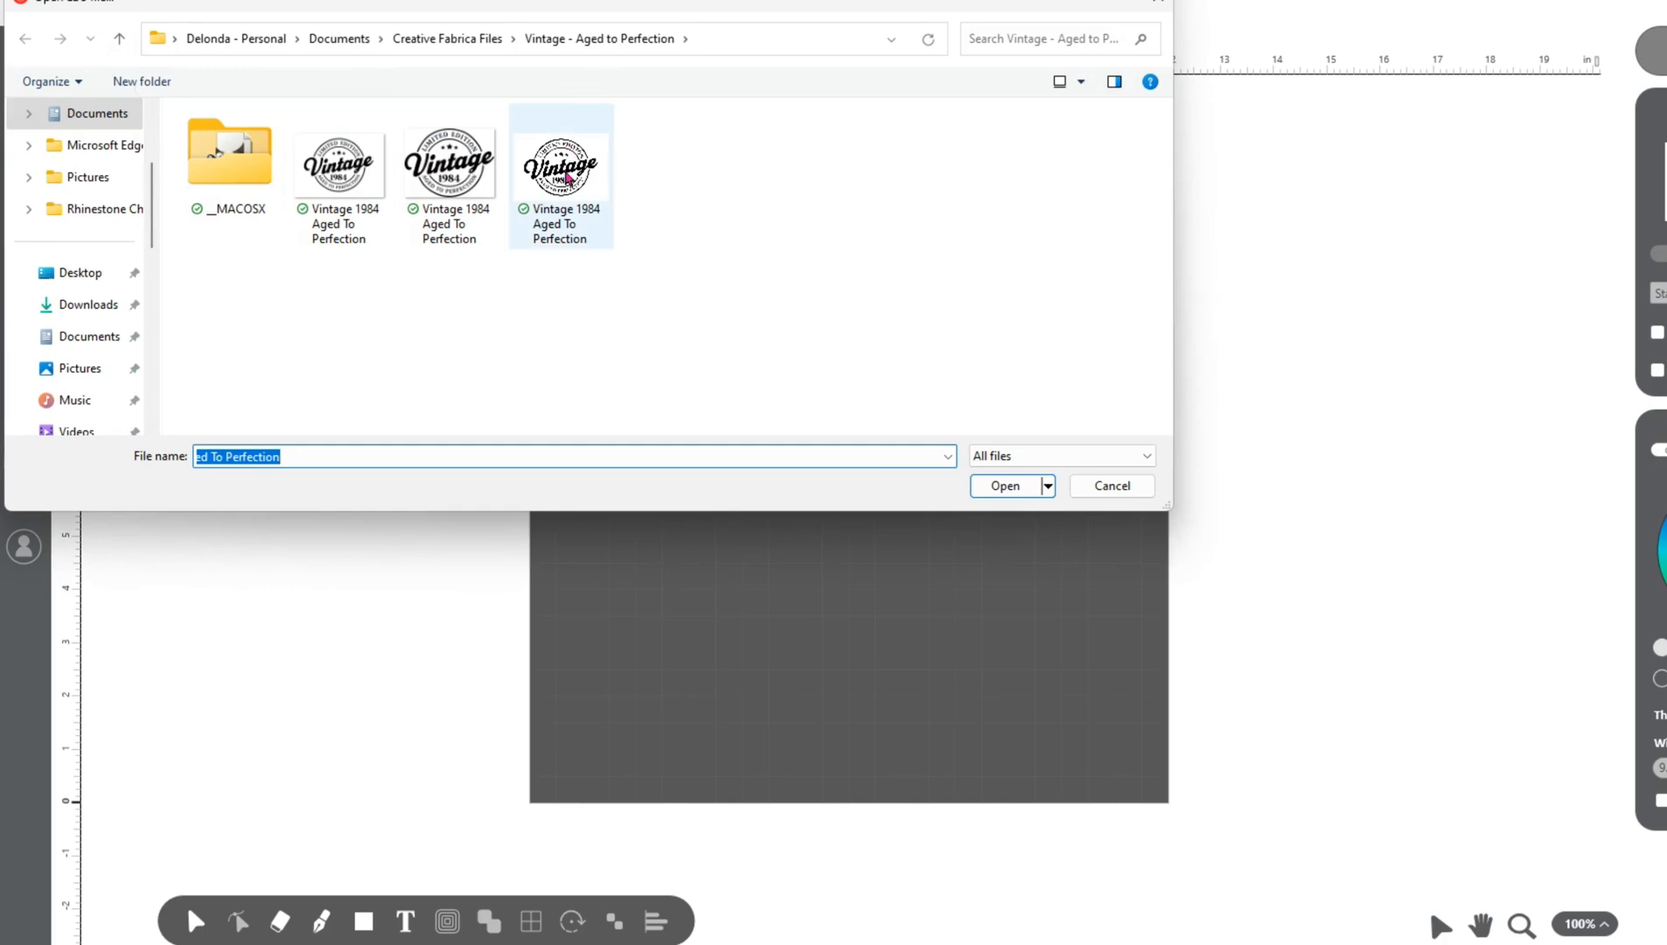
{"action": "left_click", "coordinate": [566, 178]}
{"action": "left_click", "coordinate": [1005, 487]}
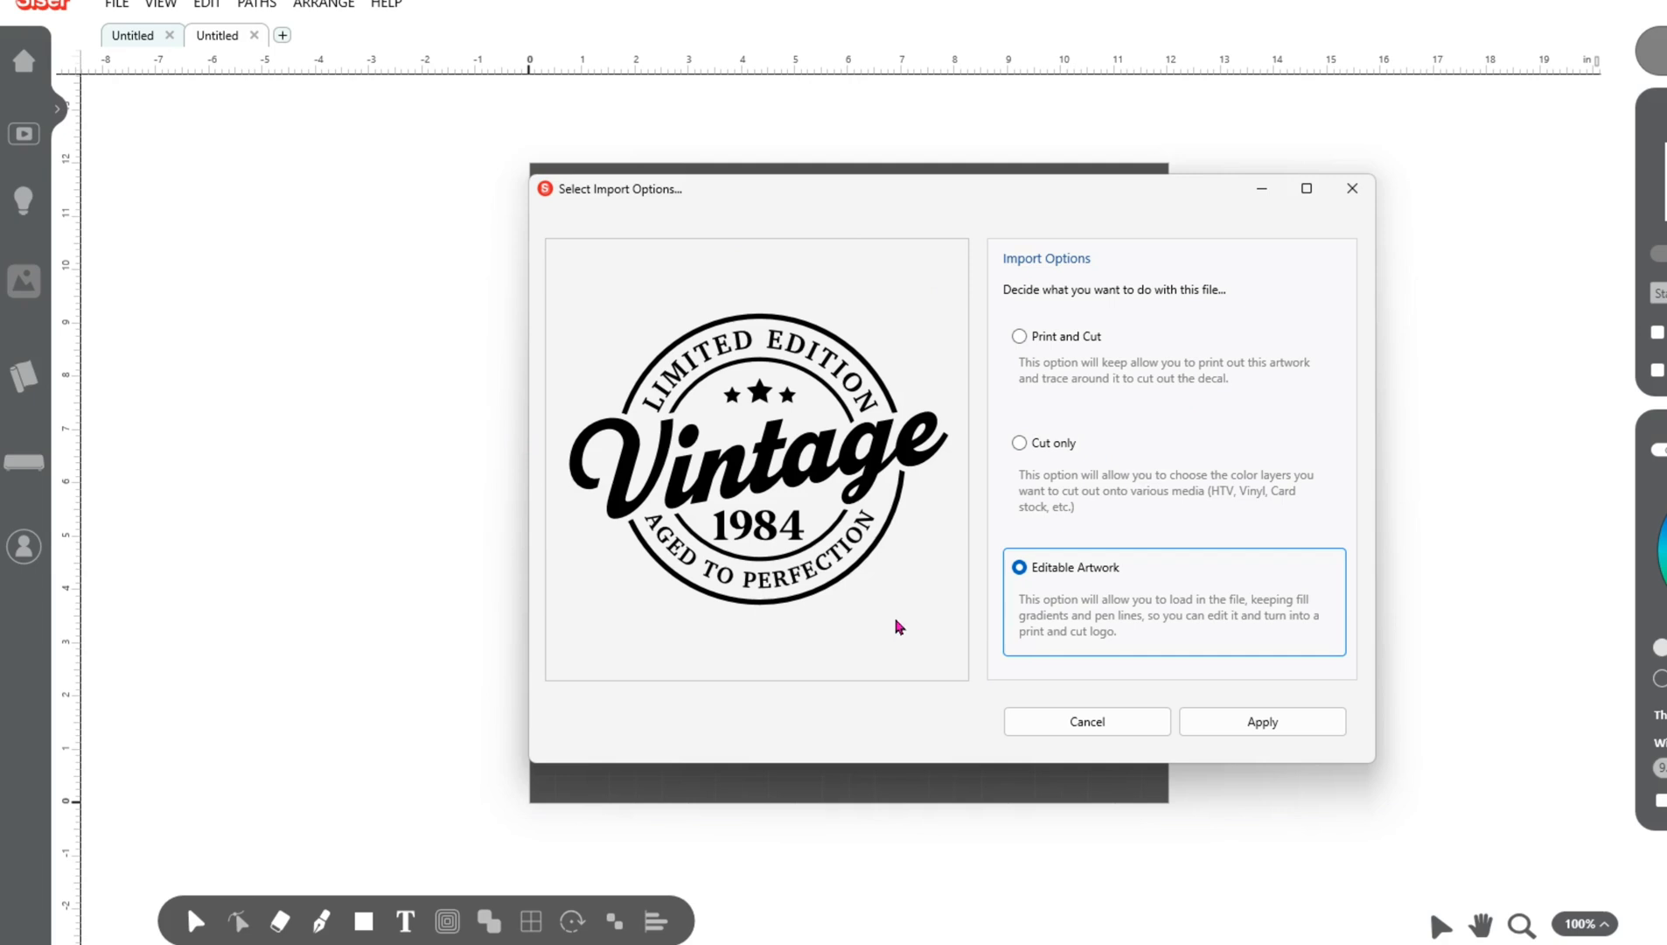
{"action": "left_click", "coordinate": [1297, 722]}
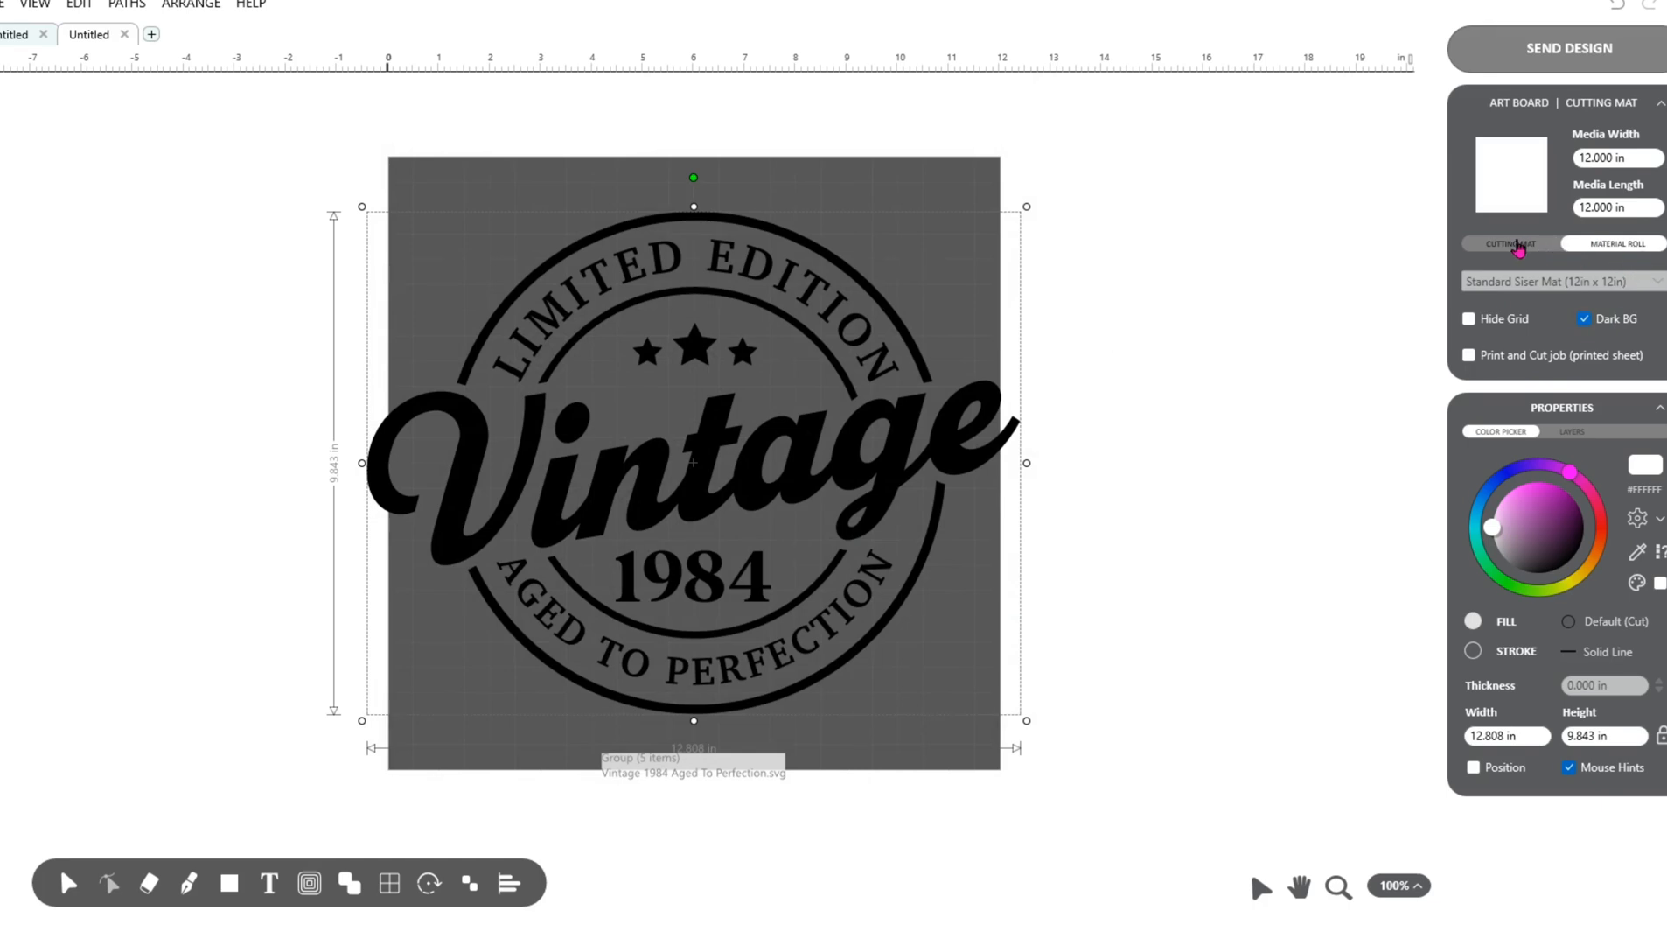
Step: Switch the art board to the cutting mat with the Standard Siser Mat (12in x 12in) and turn off the dark background
{"action": "left_click", "coordinate": [1518, 247]}
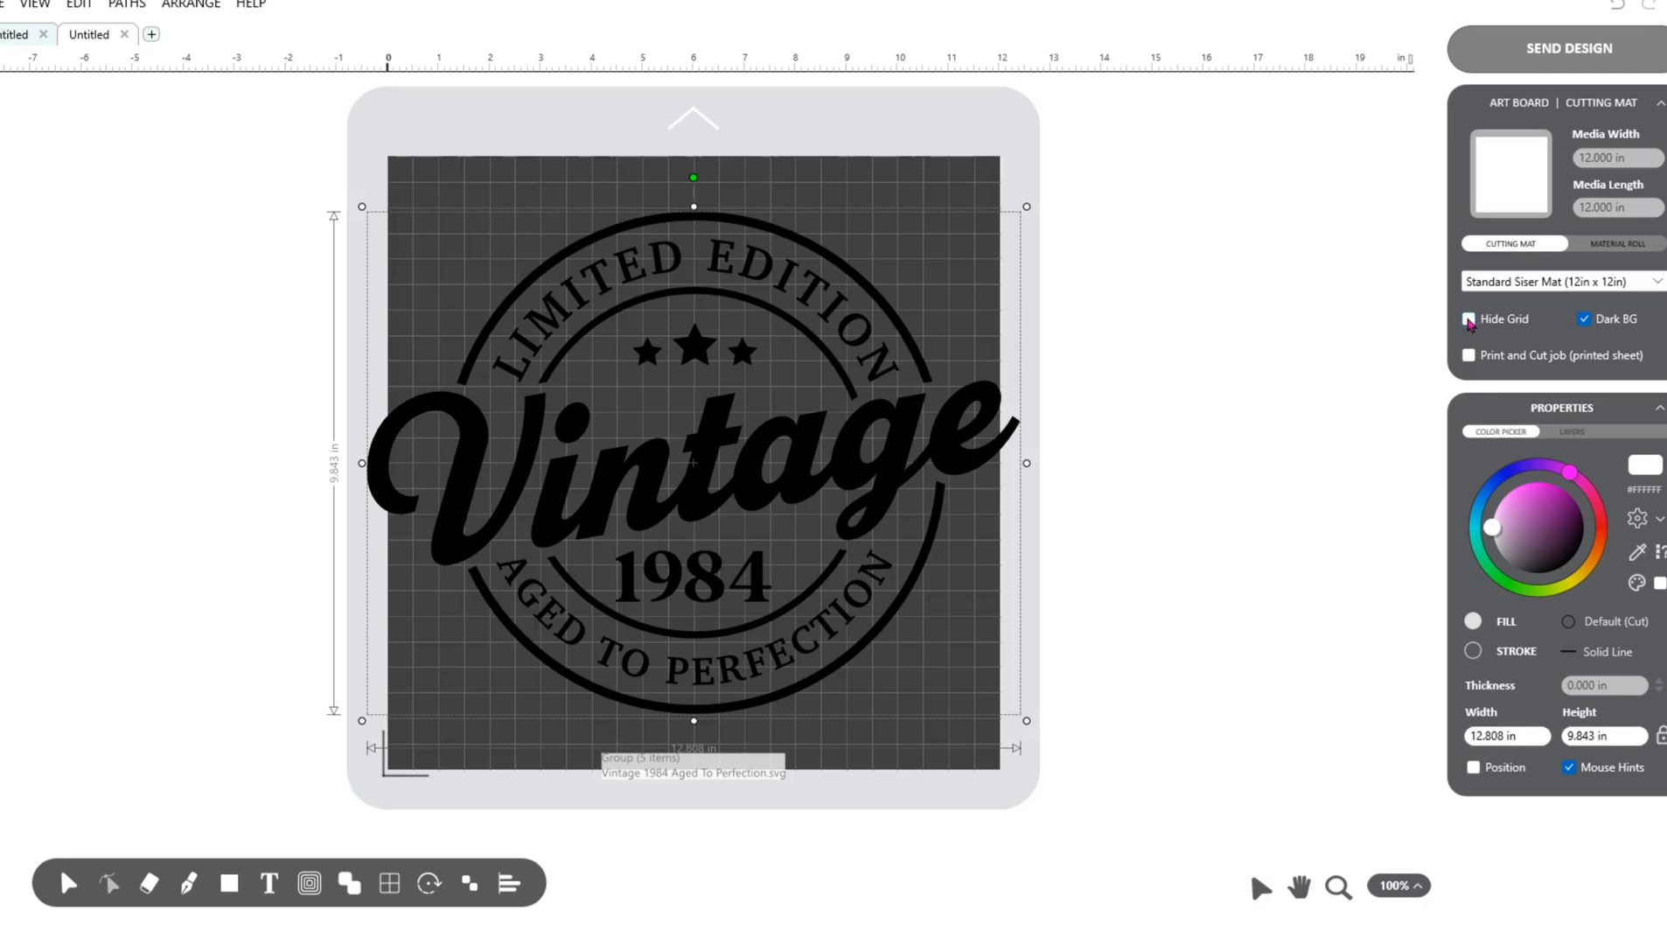
{"action": "left_click", "coordinate": [1588, 322]}
{"action": "left_click", "coordinate": [881, 485]}
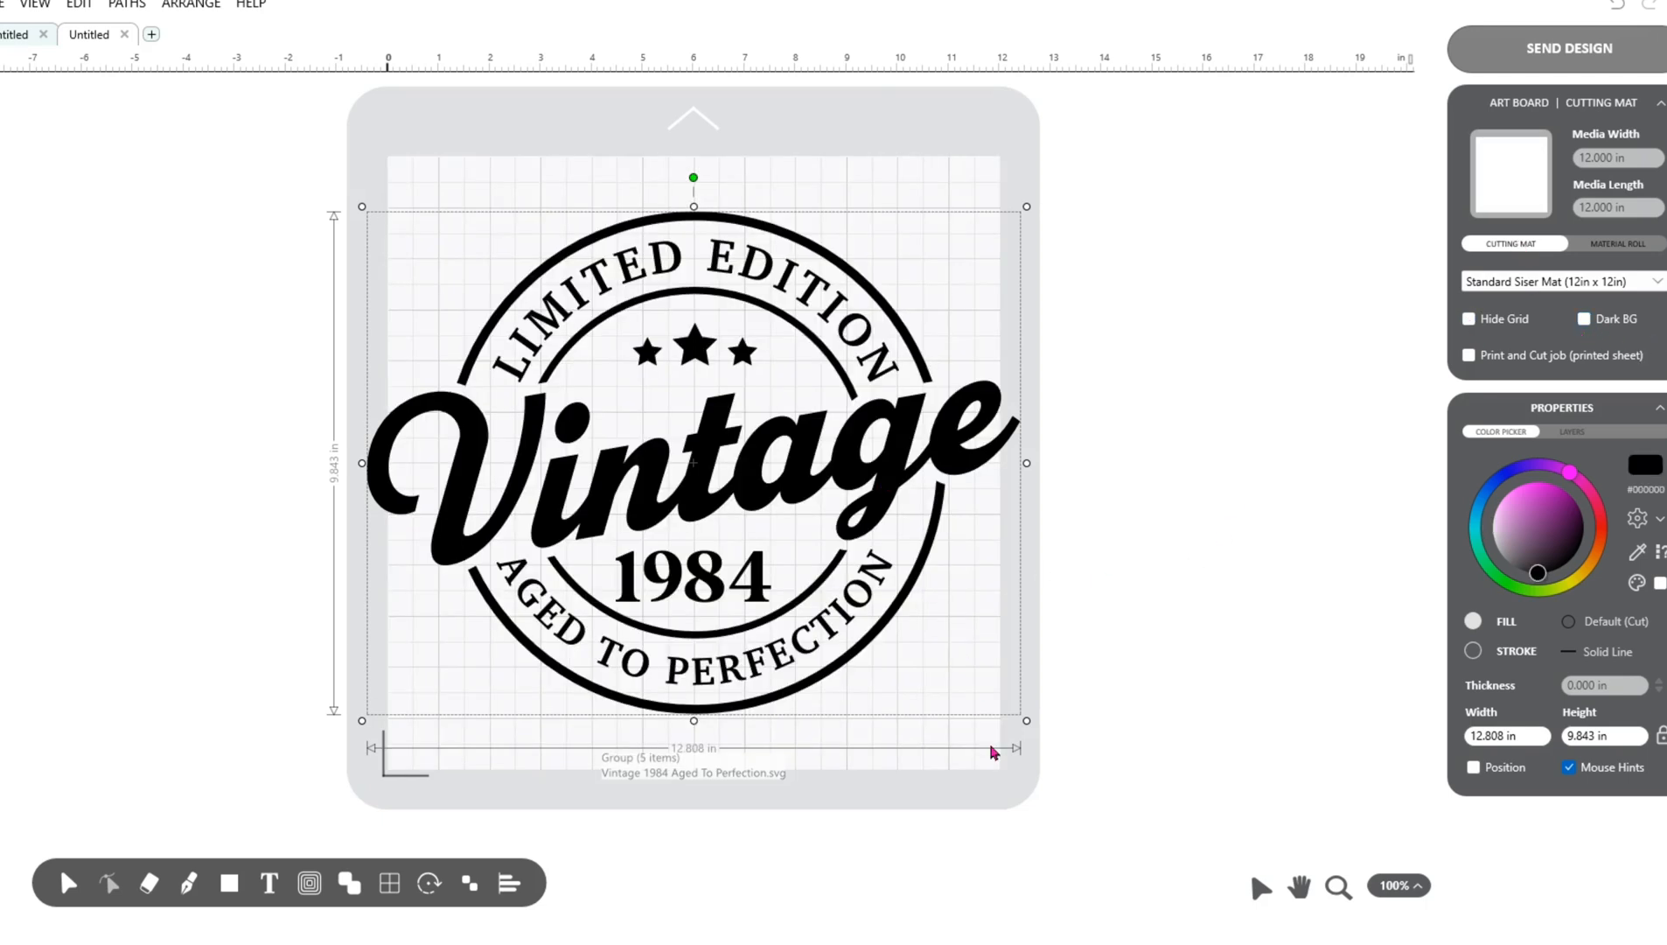
Step: Resize the Vintage 1984 design to about 11.1 x 8.5 in and position it within the cutting mat
{"action": "left_click_drag", "start_coordinate": [1030, 731], "coordinate": [905, 631]}
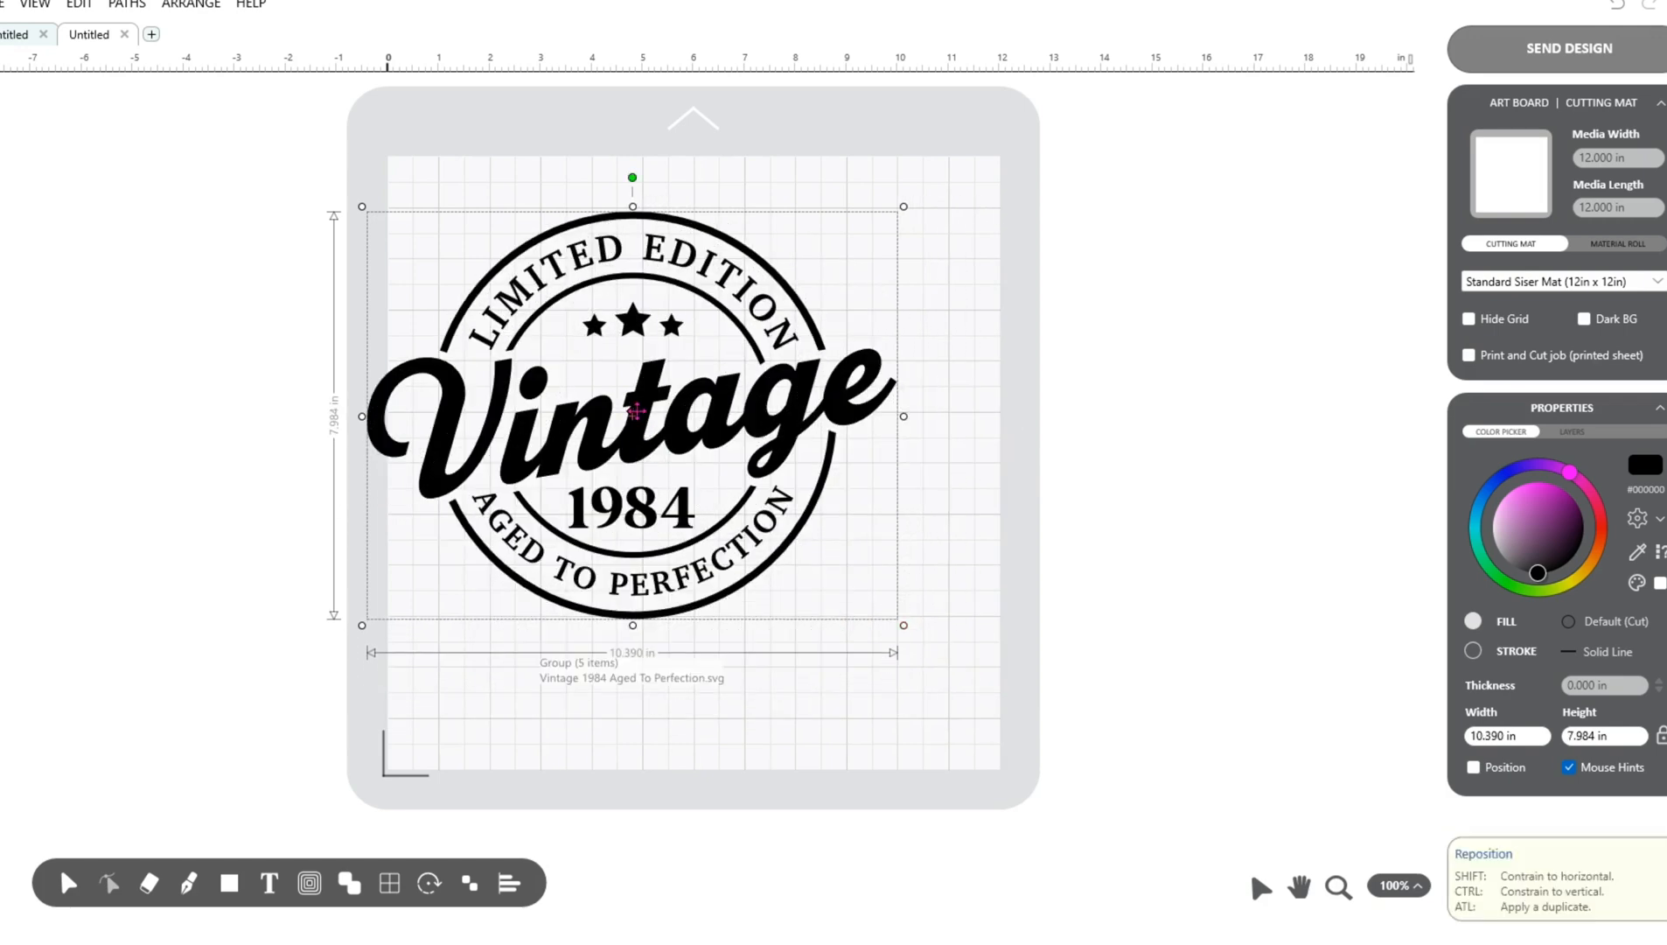
{"action": "left_click_drag", "start_coordinate": [636, 416], "coordinate": [687, 398]}
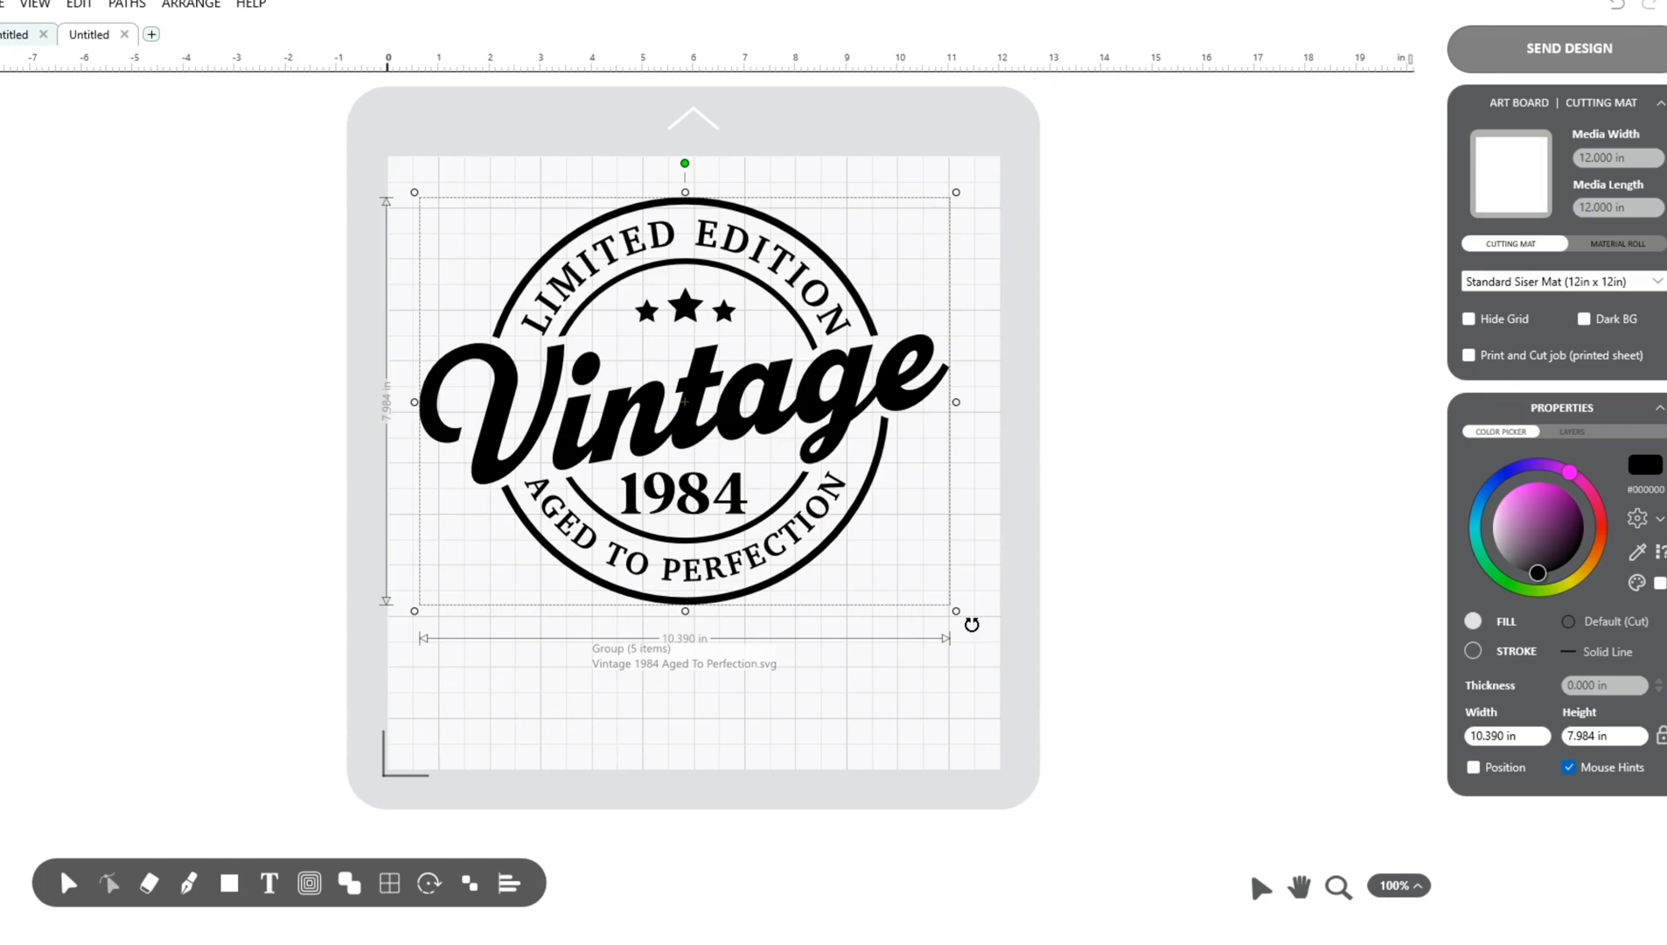
{"action": "left_click_drag", "start_coordinate": [956, 610], "coordinate": [997, 652]}
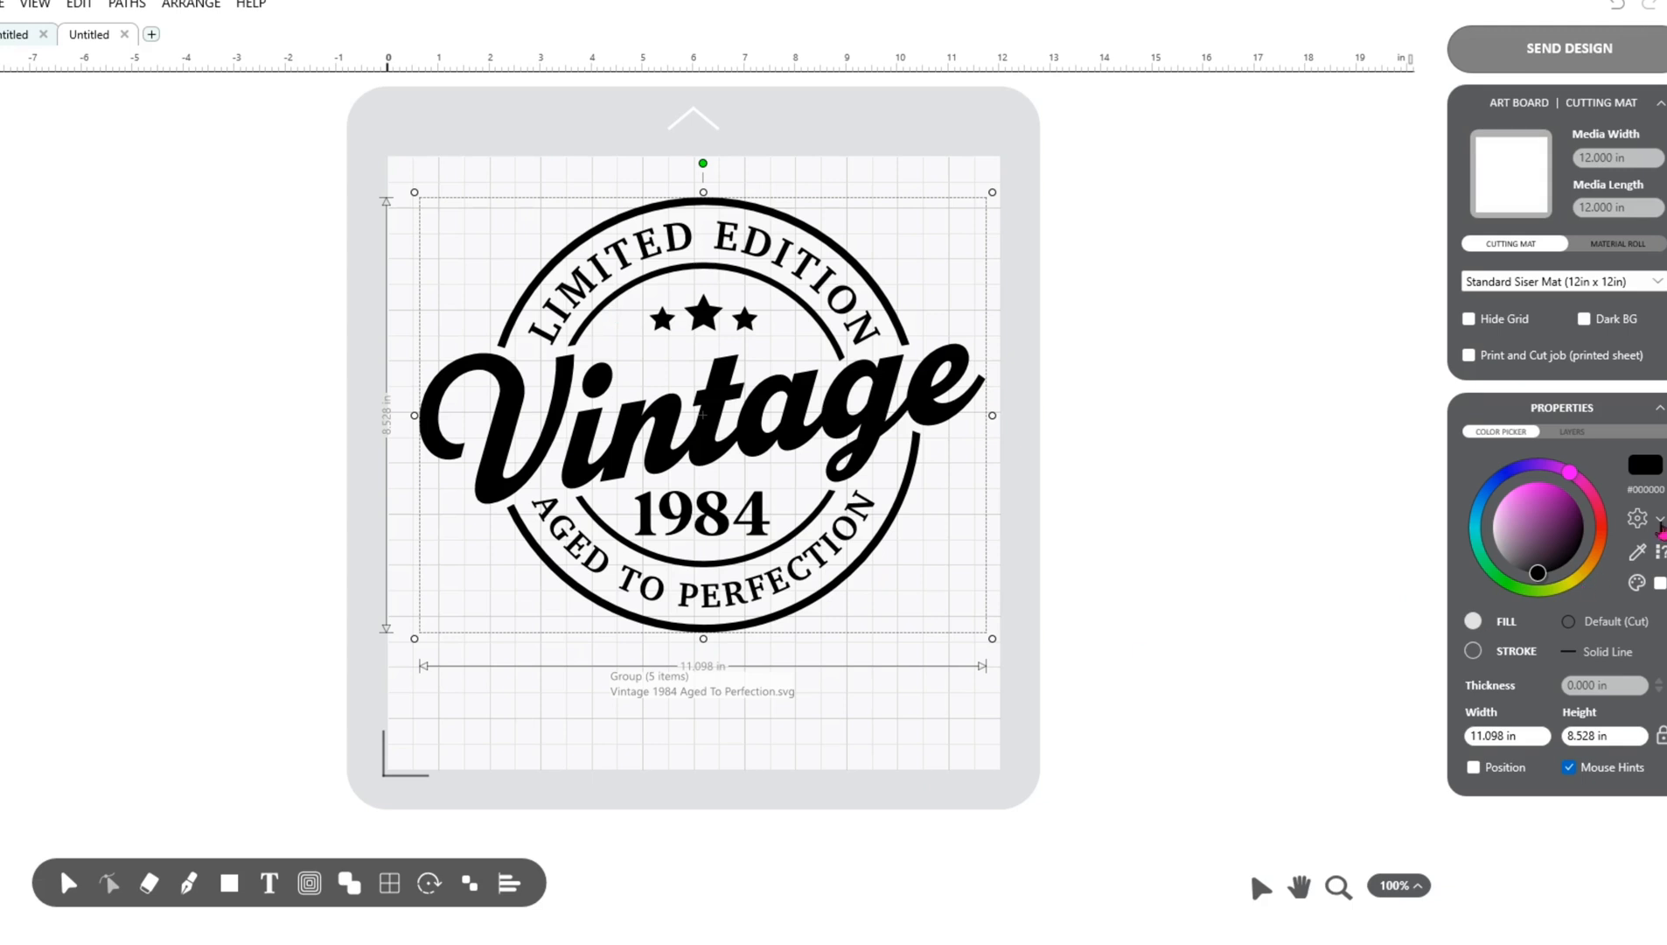
Step: Show the design's layers and ungroup the imported Vintage 1984 artwork
{"action": "left_click", "coordinate": [1586, 435]}
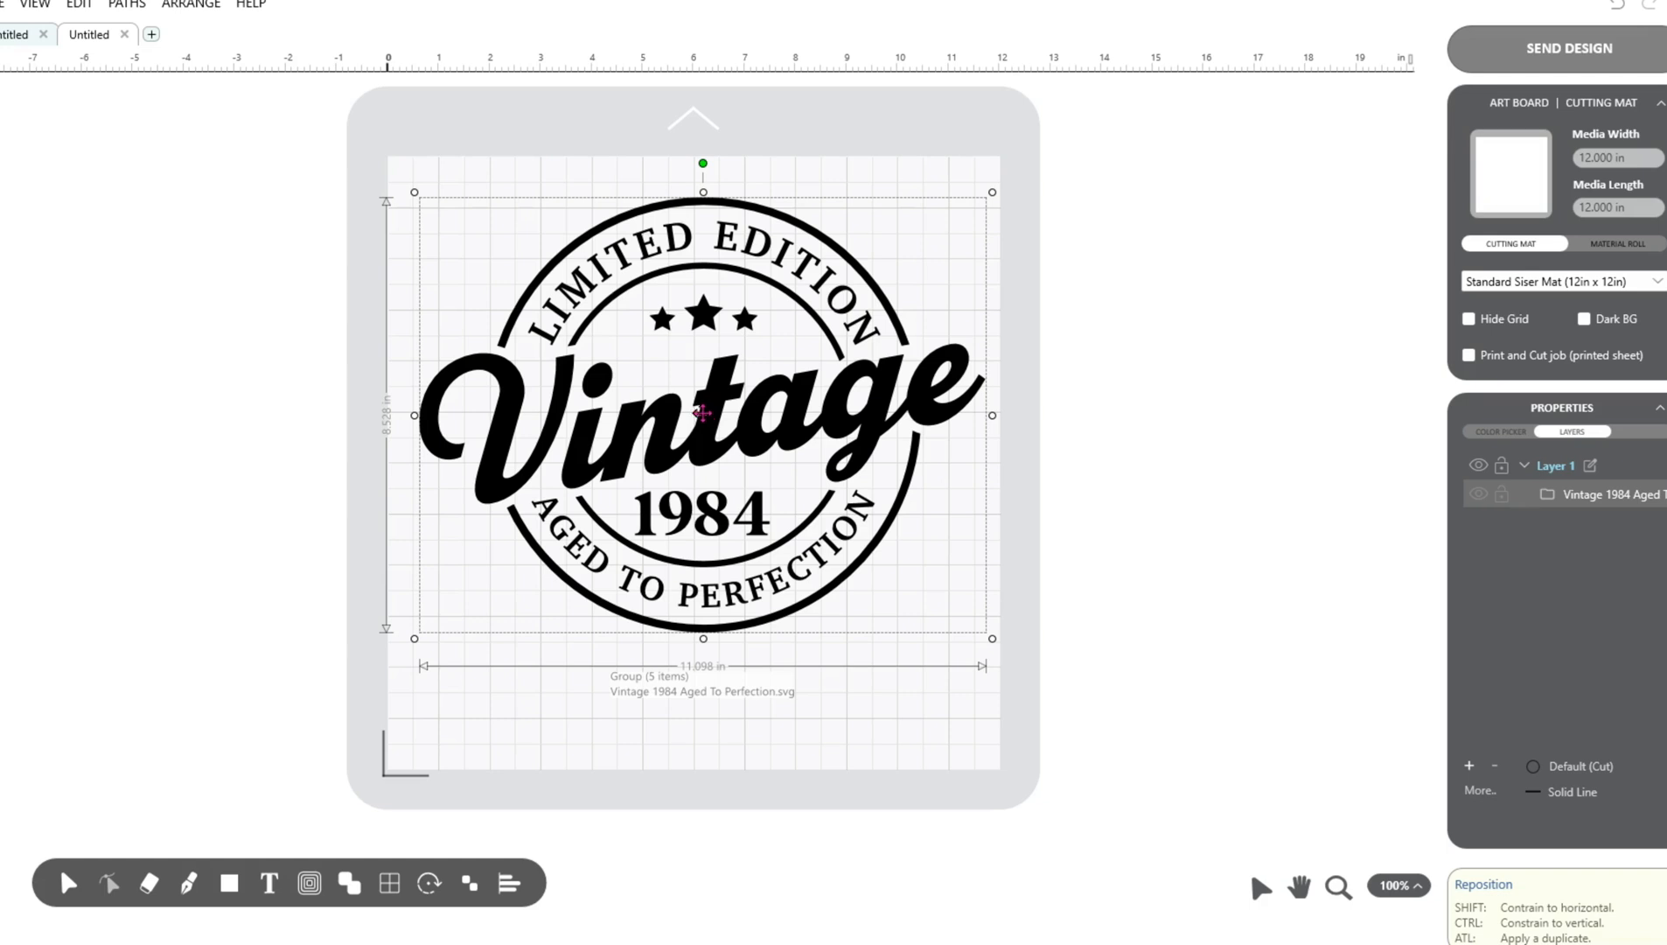
{"action": "right_click", "coordinate": [705, 422]}
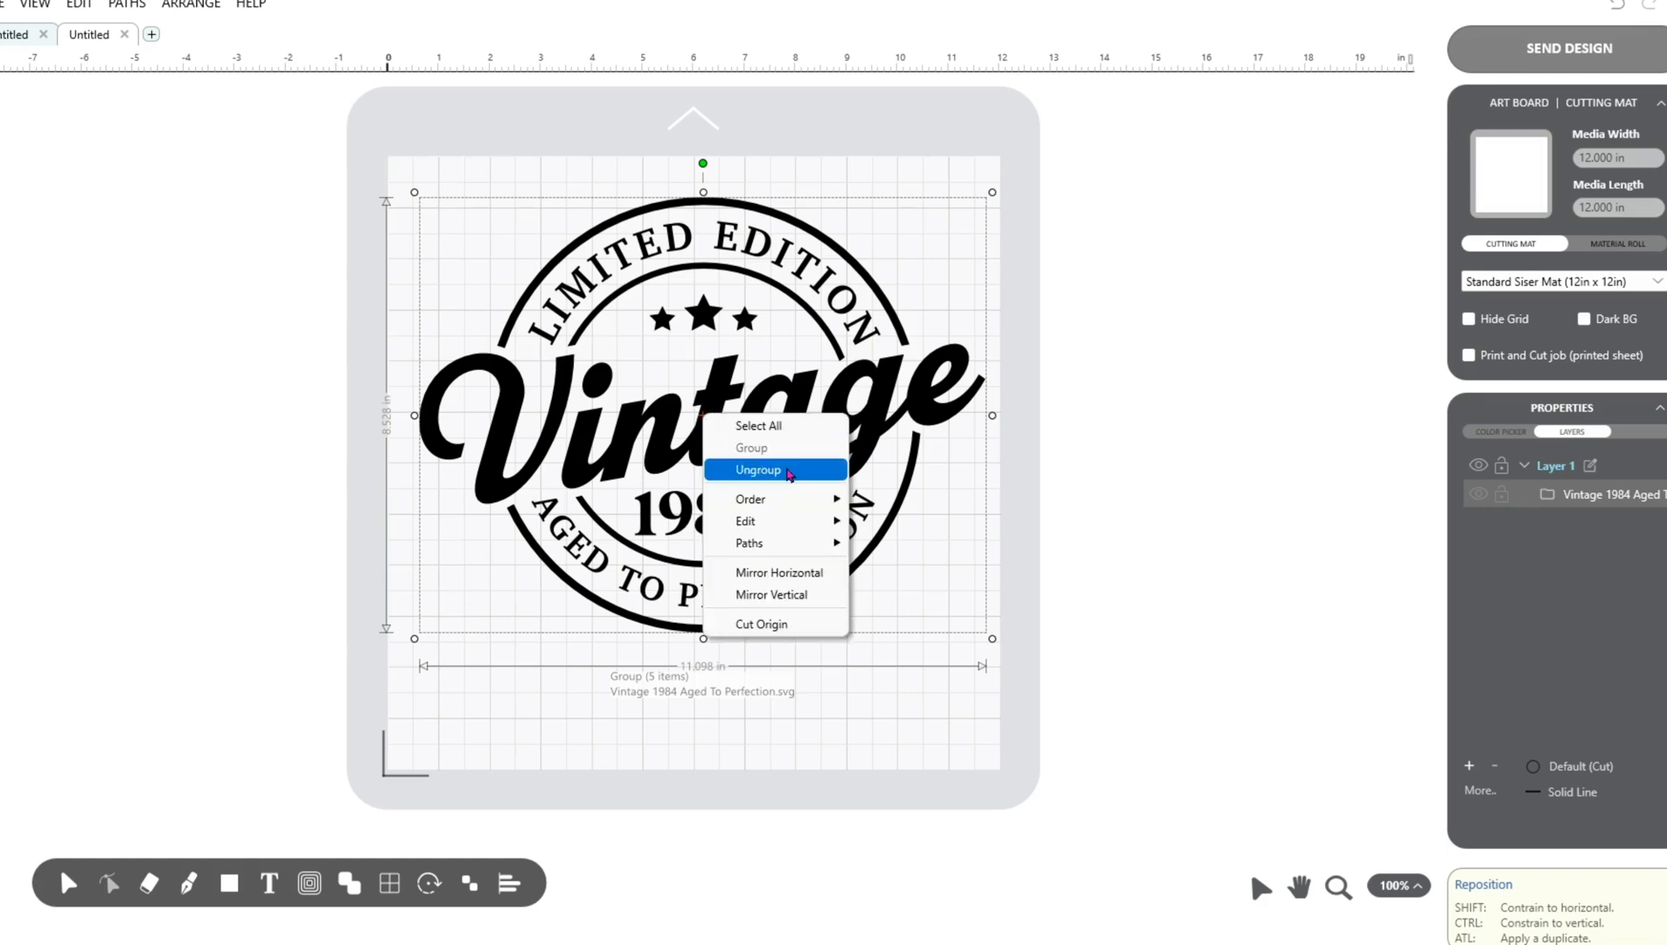
{"action": "left_click", "coordinate": [790, 472]}
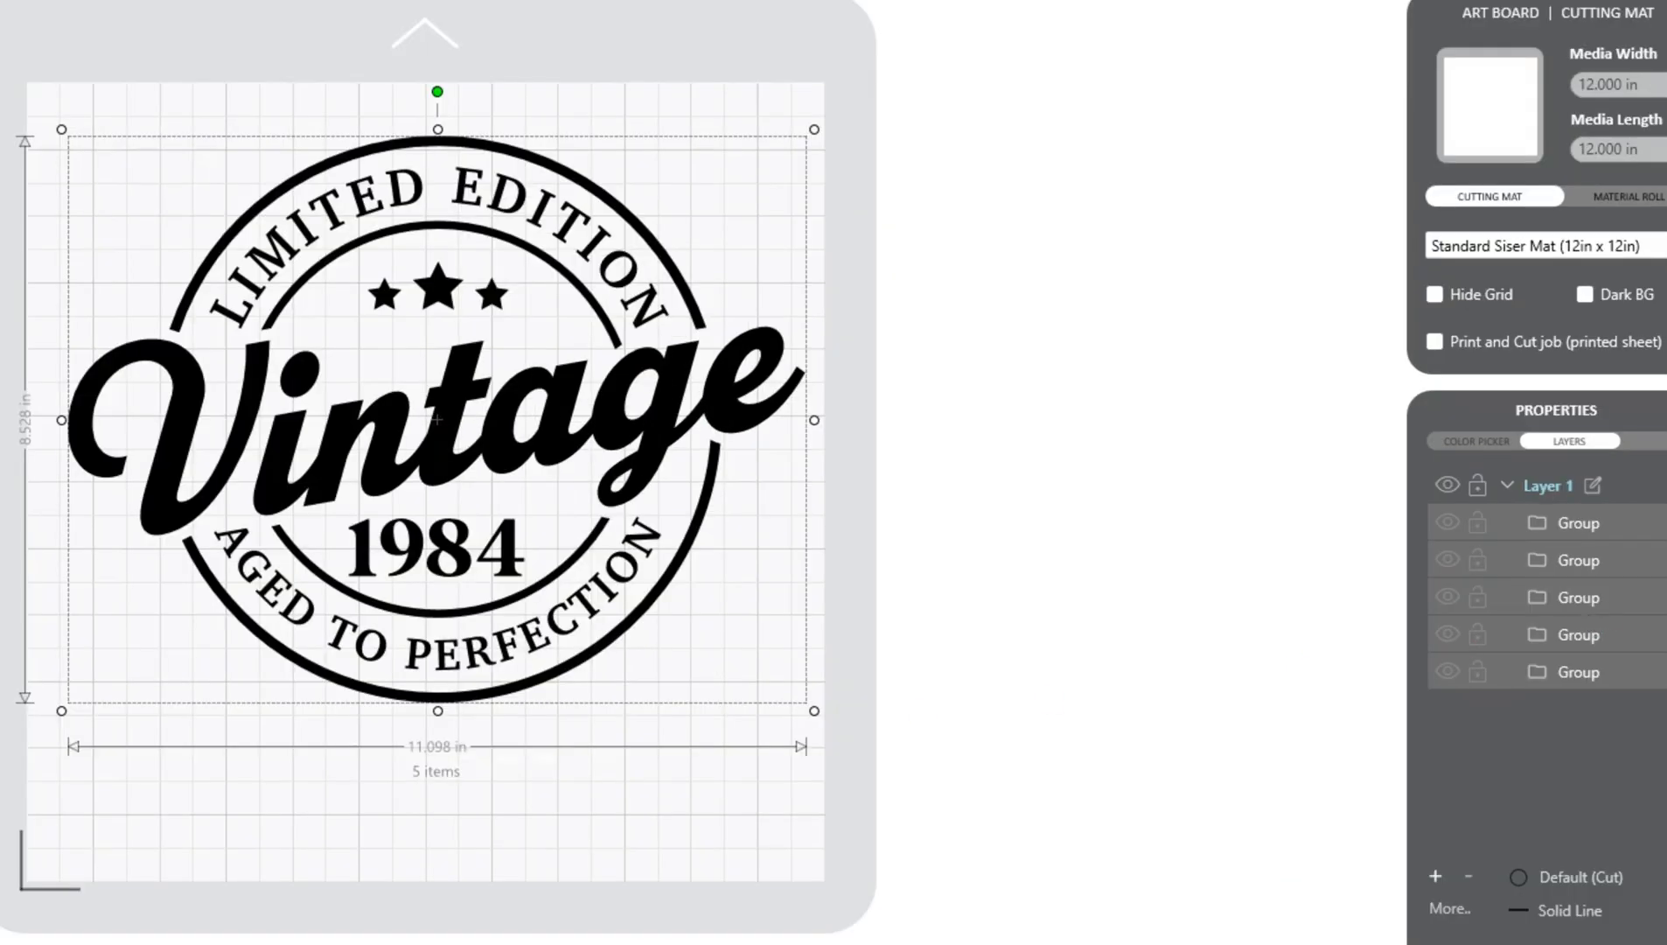
Step: Select each group of Layer 1 in turn to examine which part of the artwork it contains
{"action": "left_click", "coordinate": [1398, 543]}
{"action": "left_click", "coordinate": [1636, 534]}
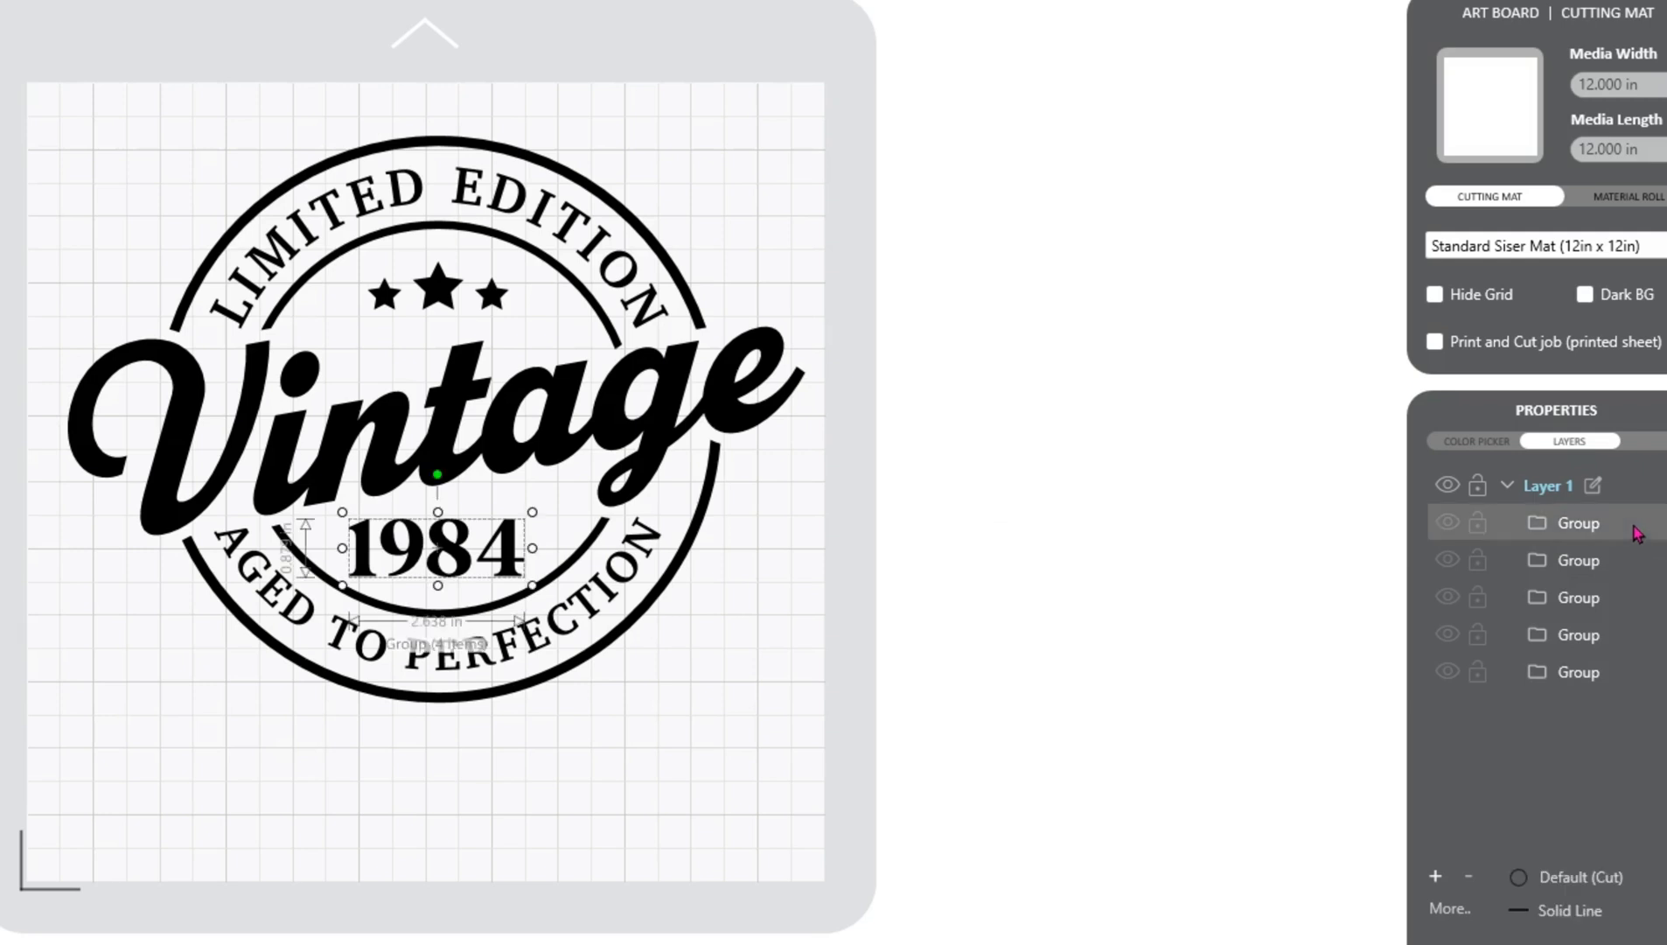
{"action": "left_click", "coordinate": [1601, 565]}
{"action": "left_click", "coordinate": [1592, 602]}
{"action": "left_click", "coordinate": [1590, 643]}
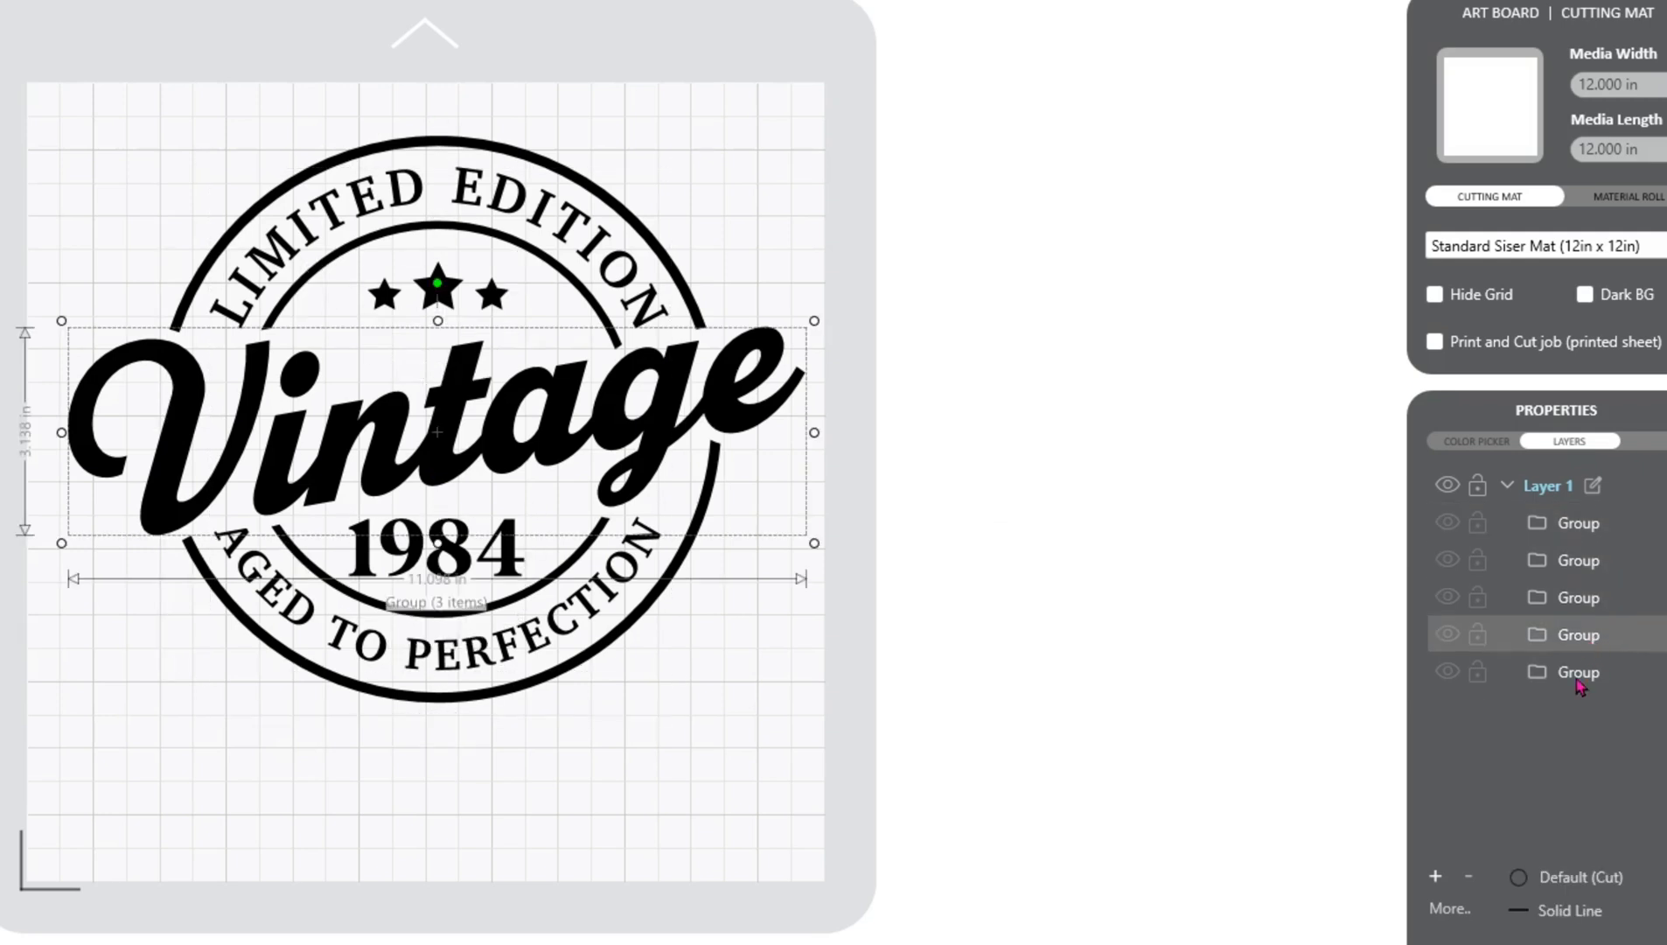
{"action": "left_click", "coordinate": [1579, 684]}
{"action": "left_click", "coordinate": [1237, 665]}
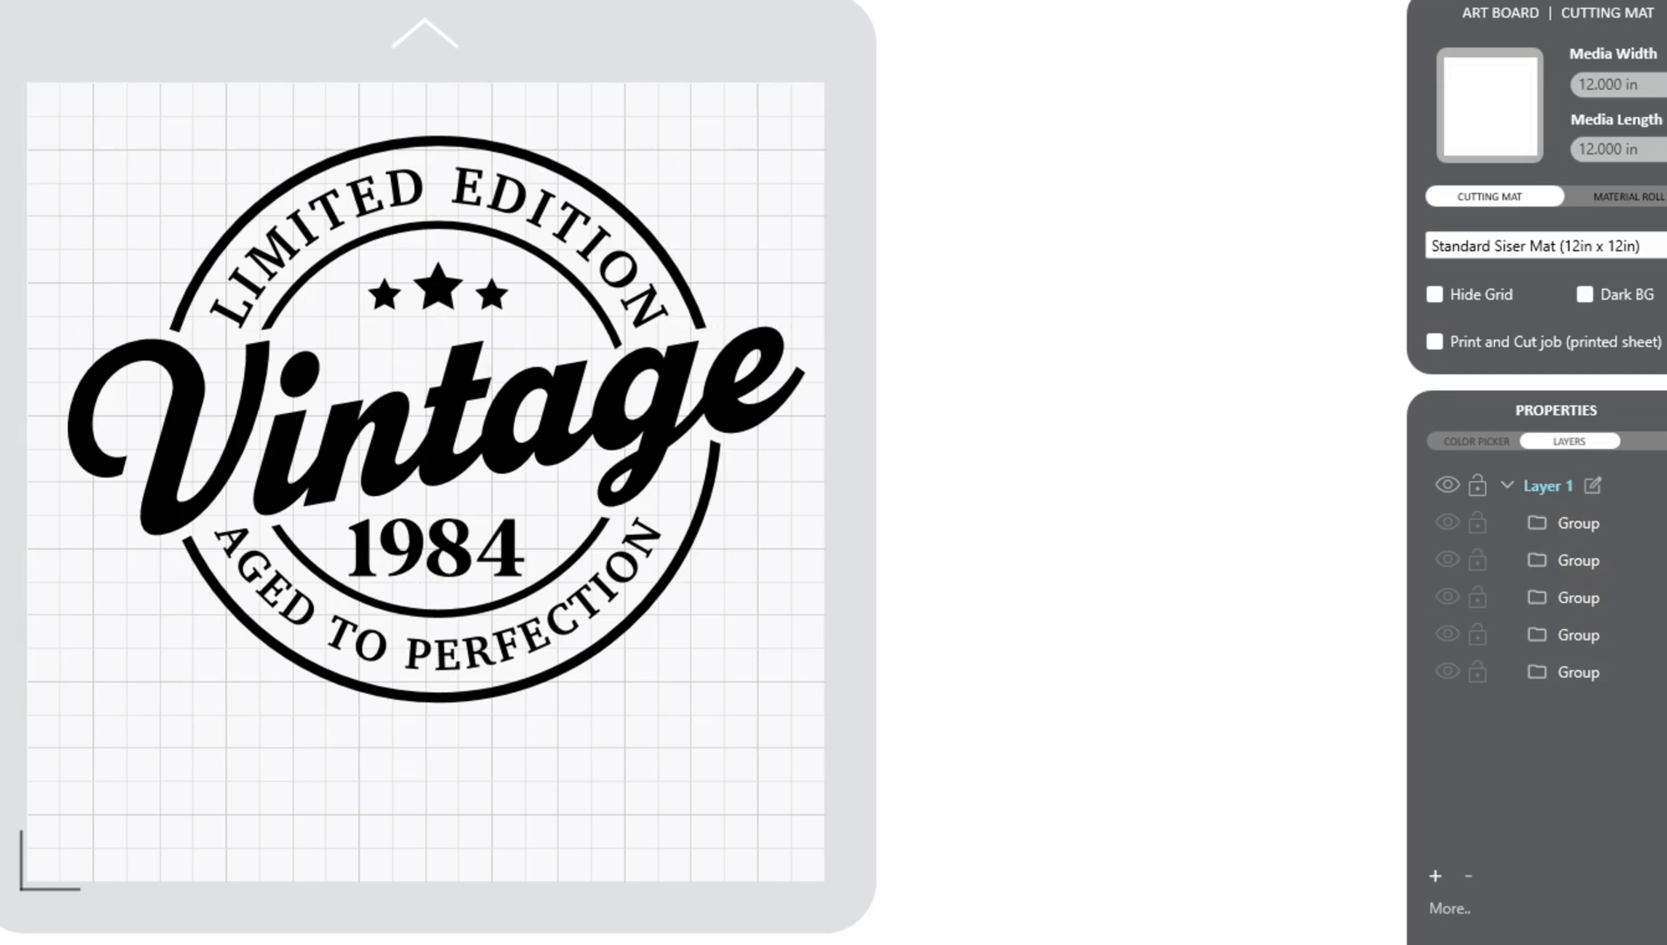
Step: Delete the group containing the year 1984 from the design
{"action": "left_click", "coordinate": [1595, 525]}
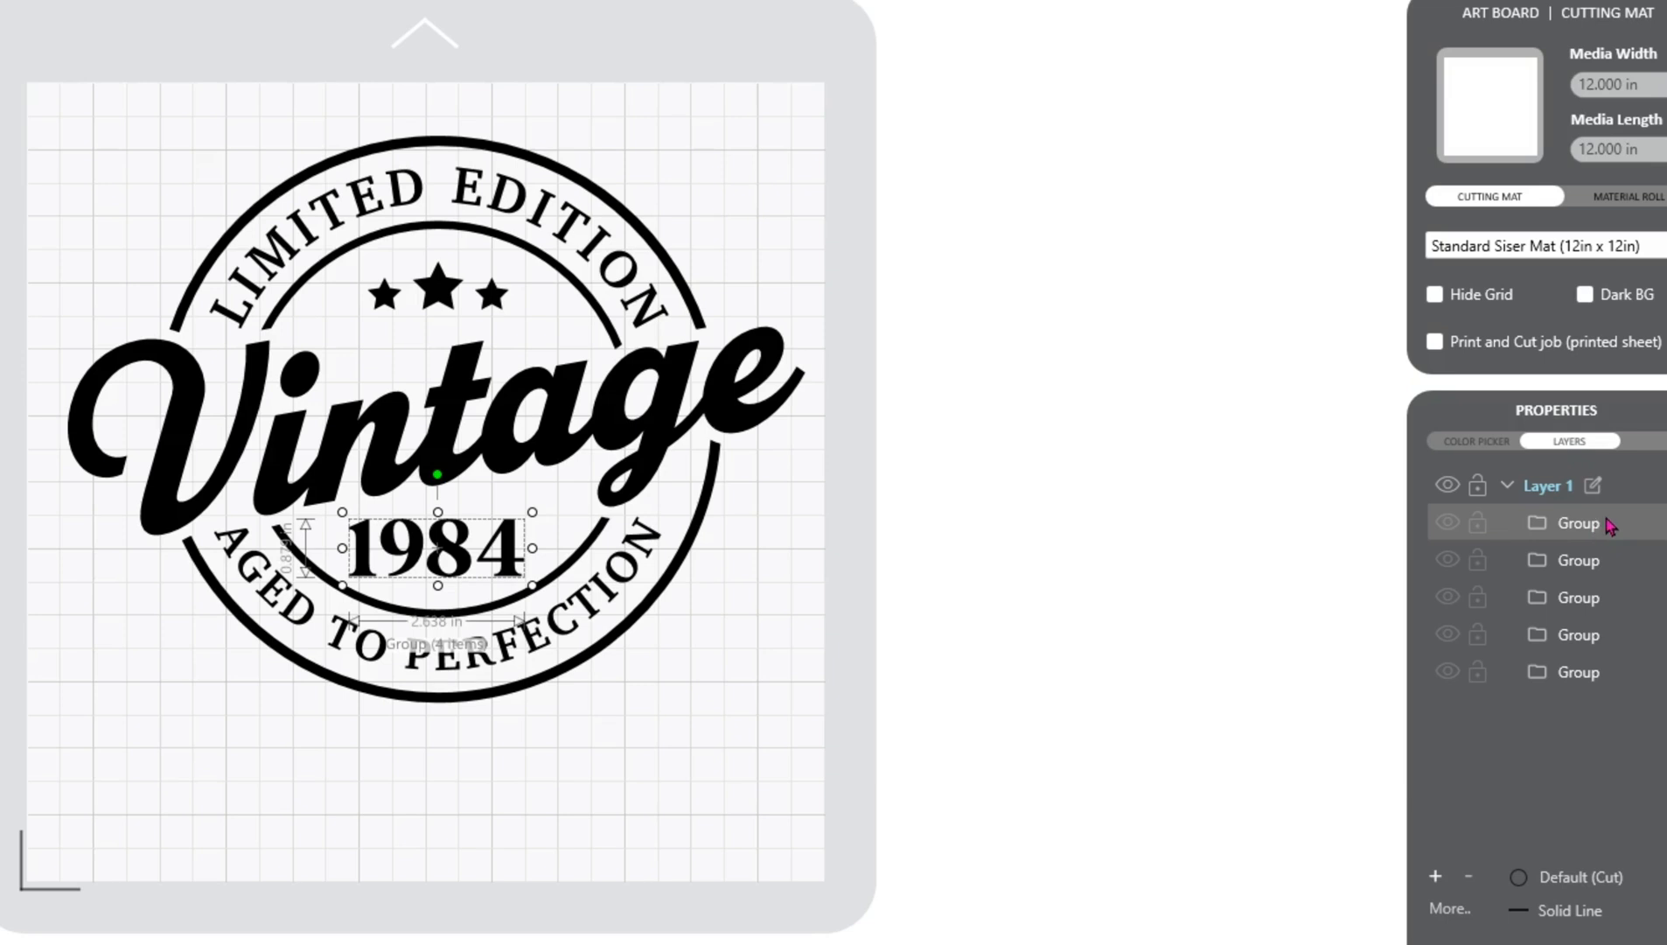
{"action": "key", "text": "Delete"}
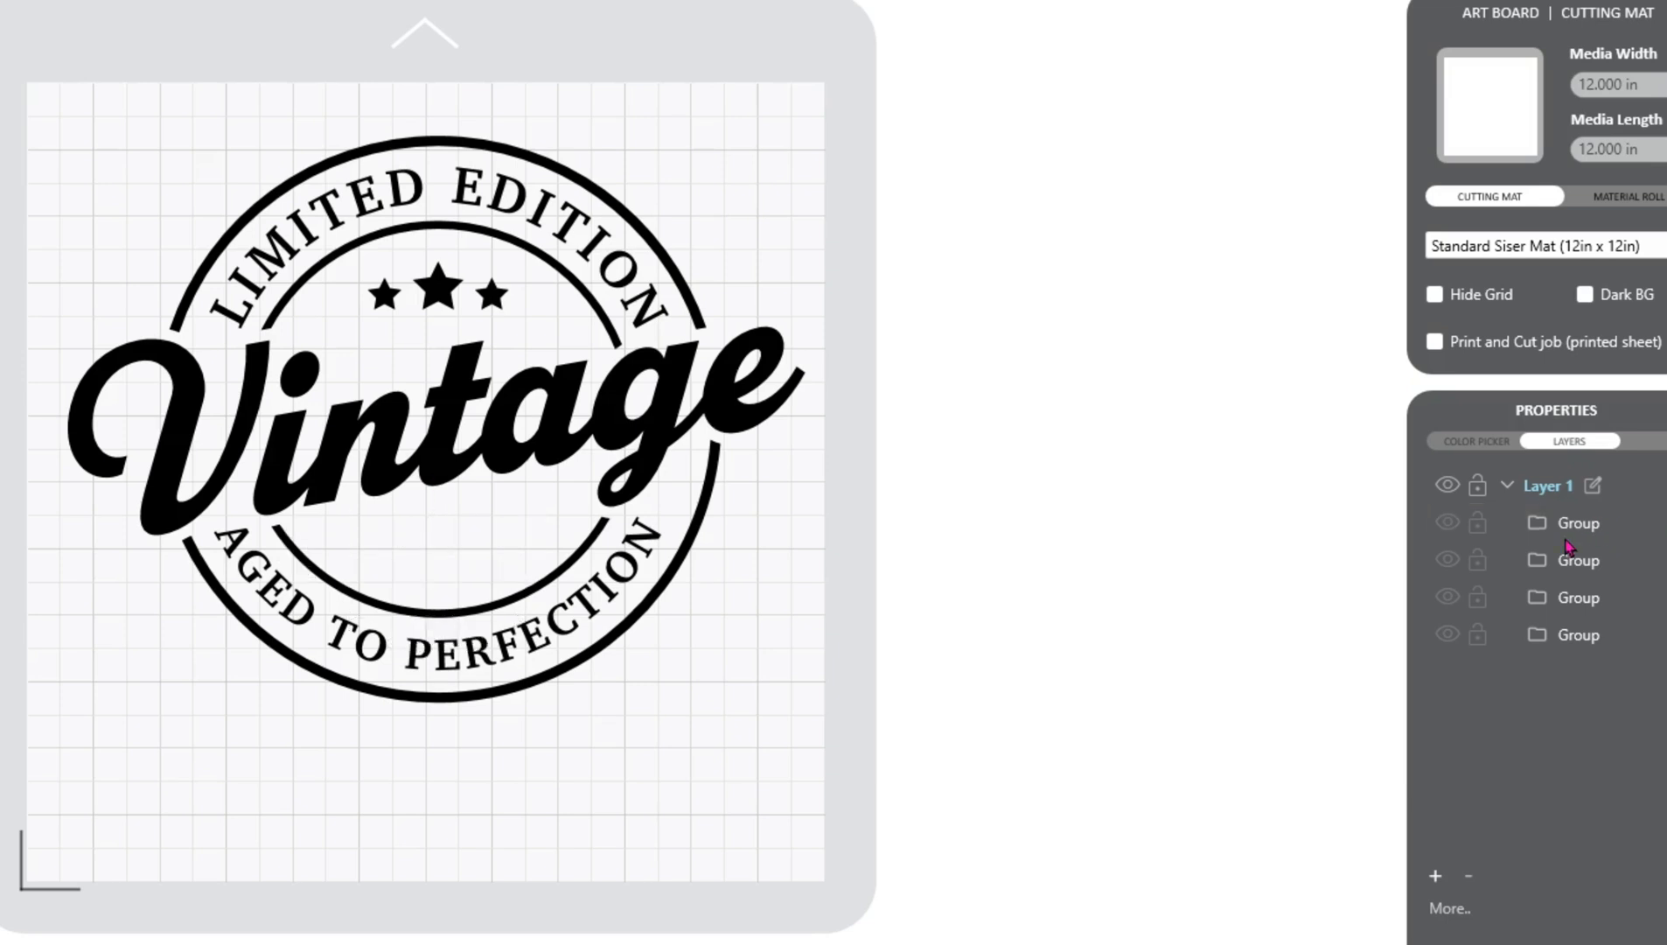
Step: Find the group with the script word Vintage in Layer 1 and move it off the cutting mat, to the left of the badge
{"action": "left_click", "coordinate": [1588, 533]}
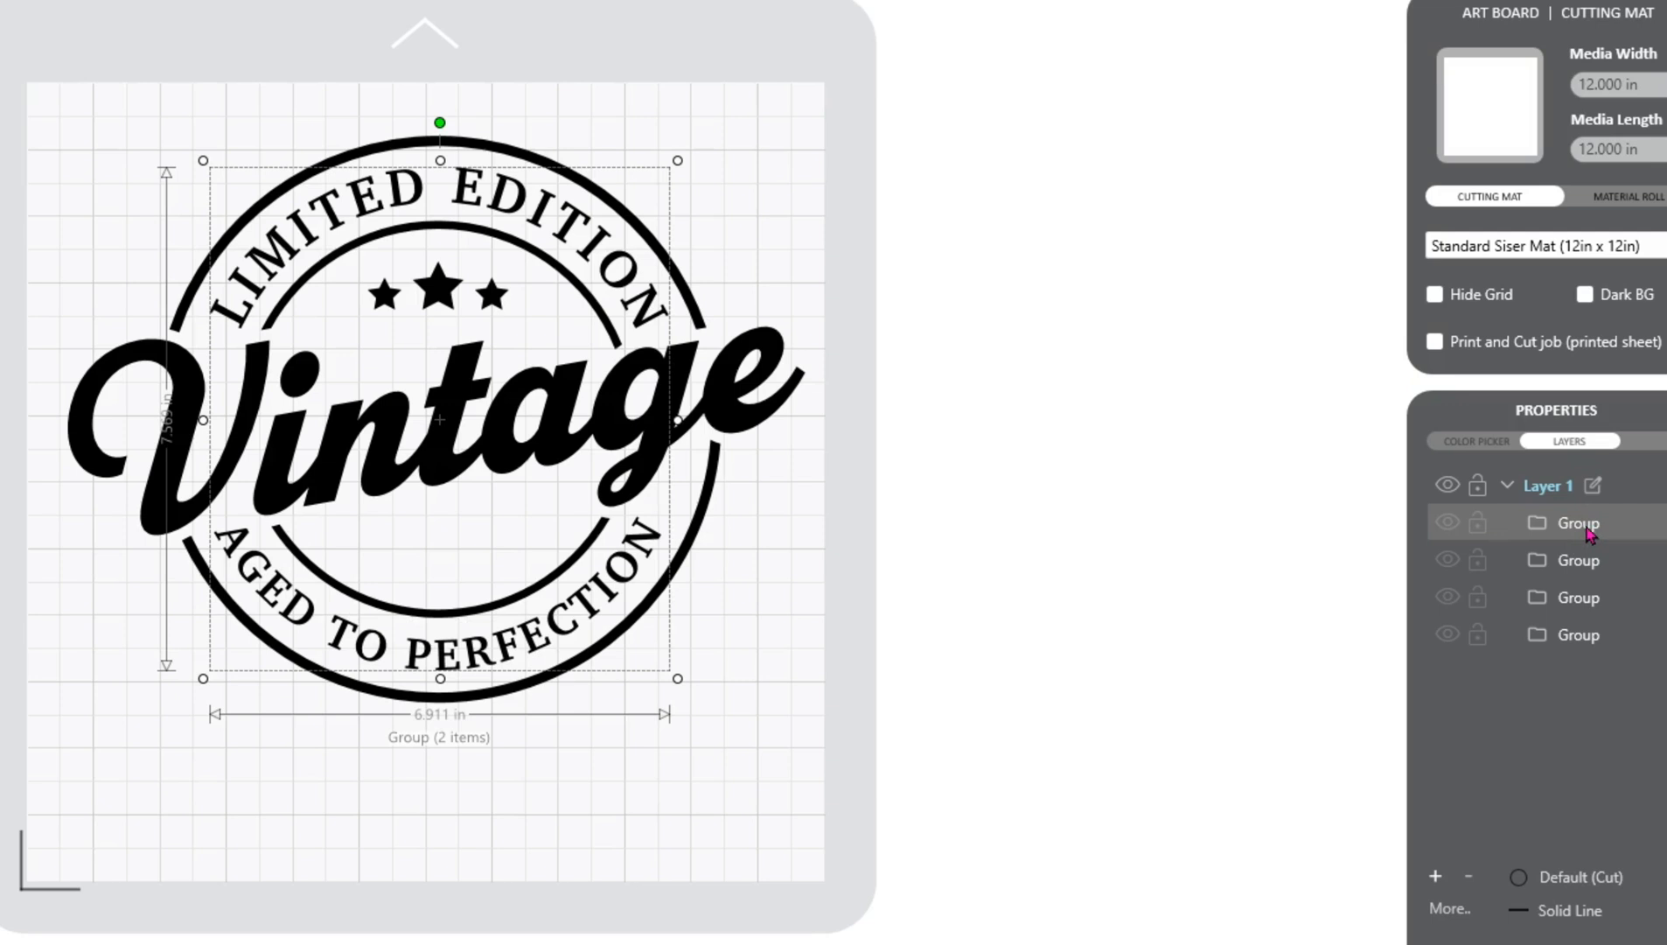
{"action": "left_click", "coordinate": [1597, 569]}
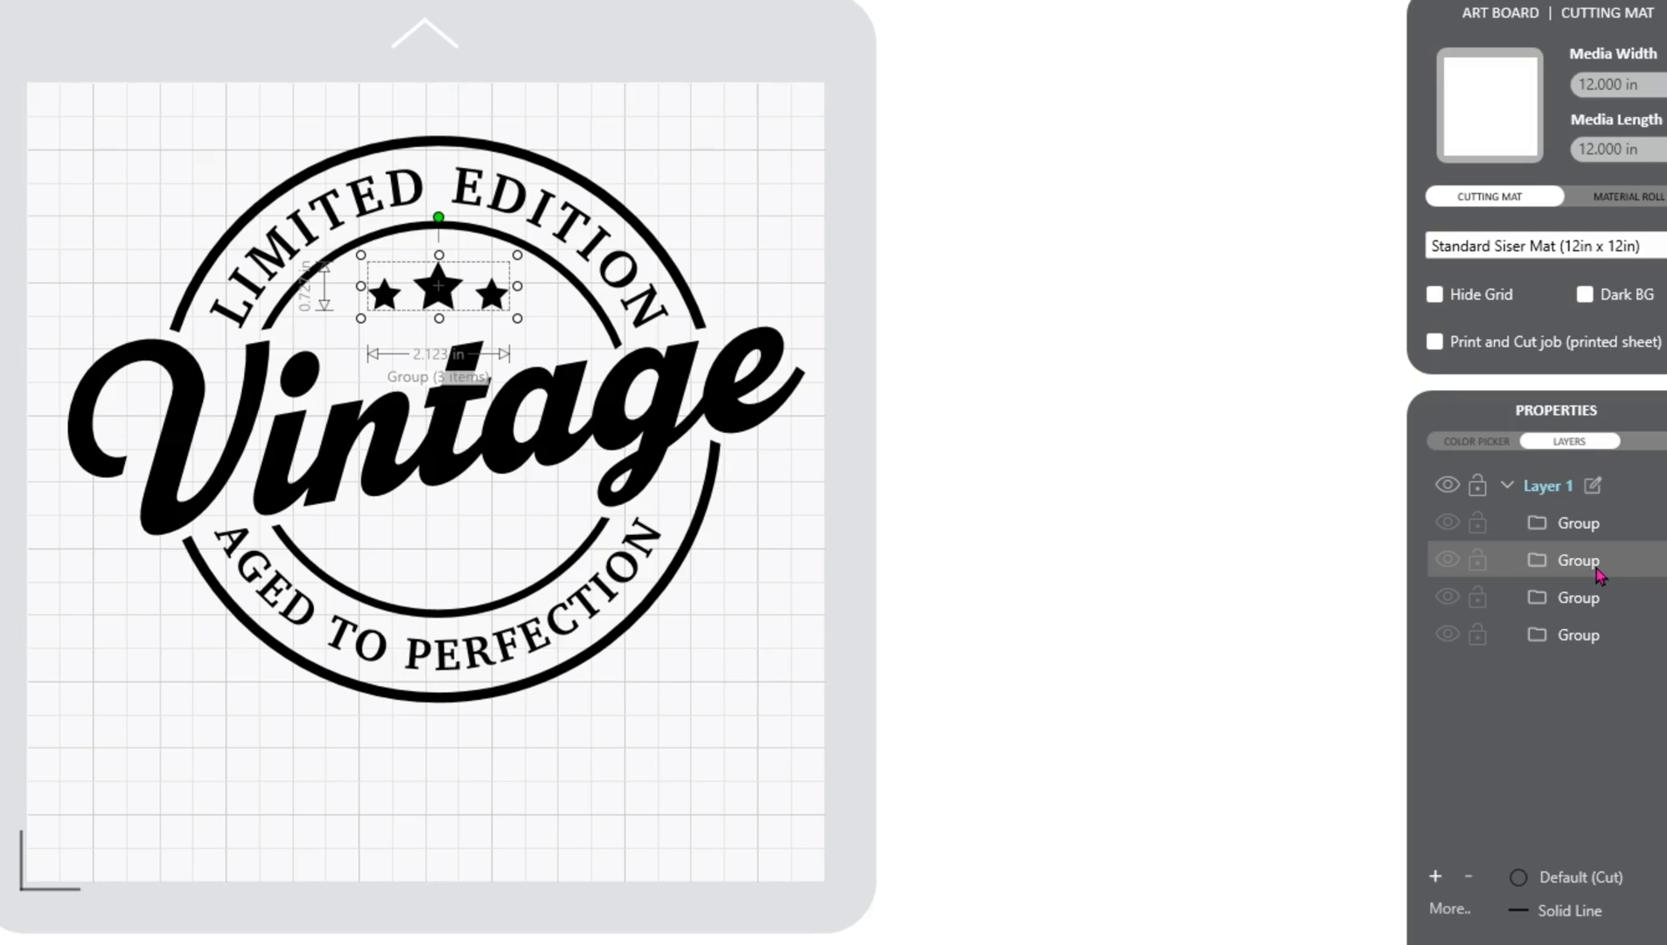
{"action": "left_click", "coordinate": [1586, 608]}
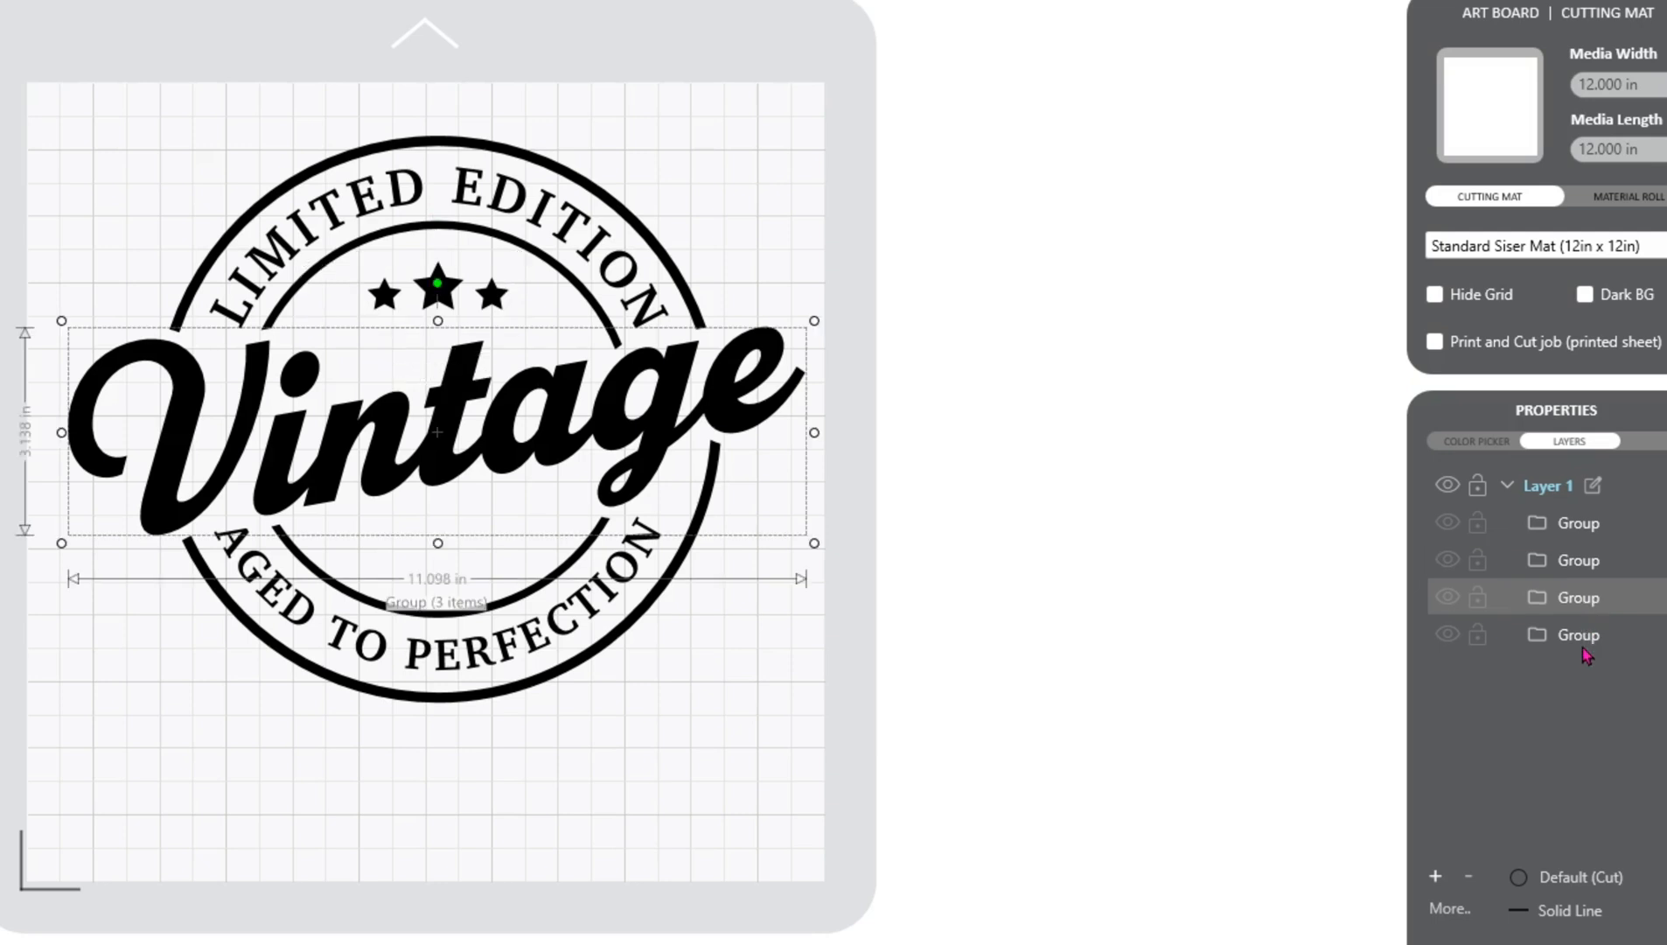
{"action": "left_click", "coordinate": [1584, 647]}
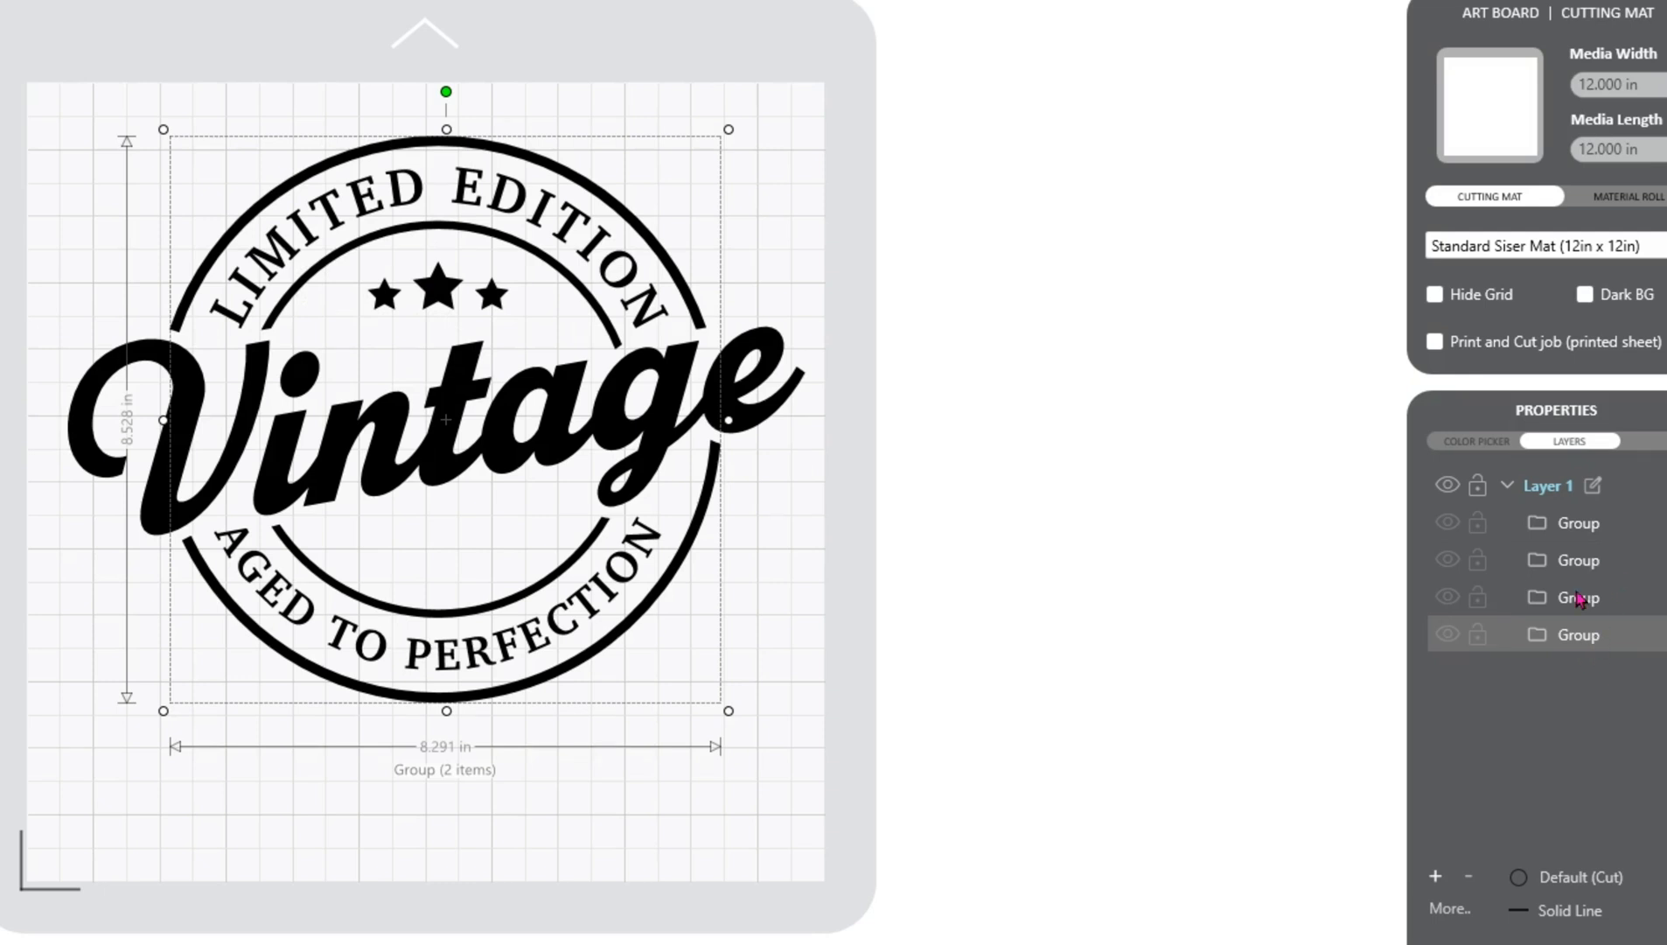
{"action": "left_click", "coordinate": [1581, 608]}
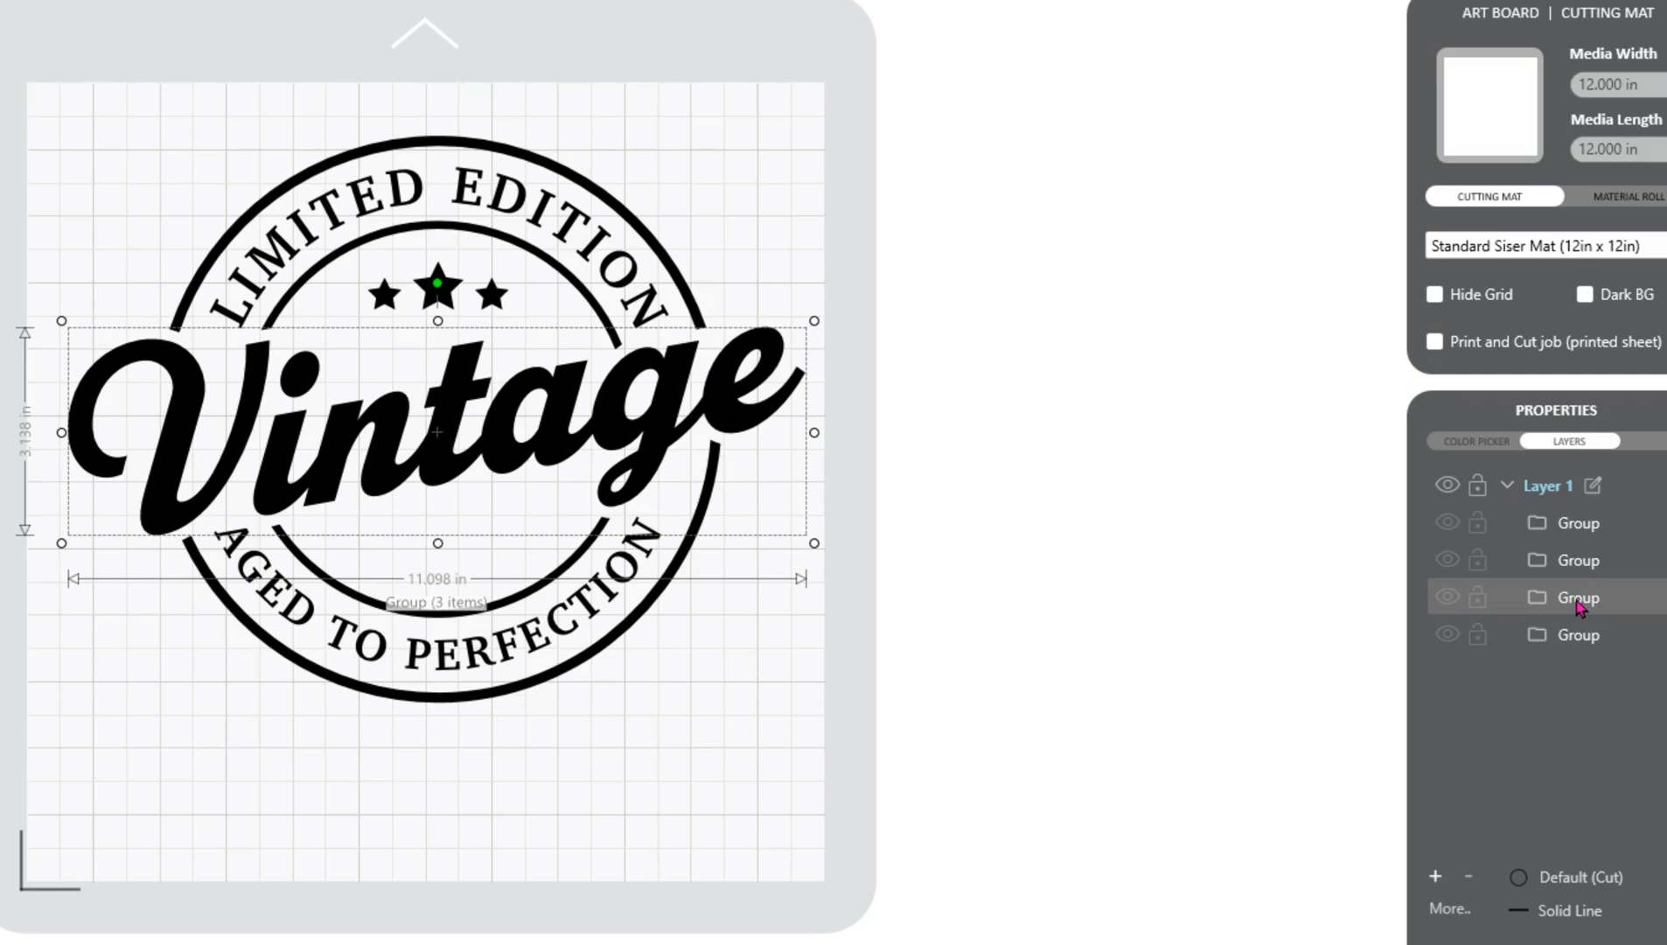
{"action": "left_click", "coordinate": [1461, 446]}
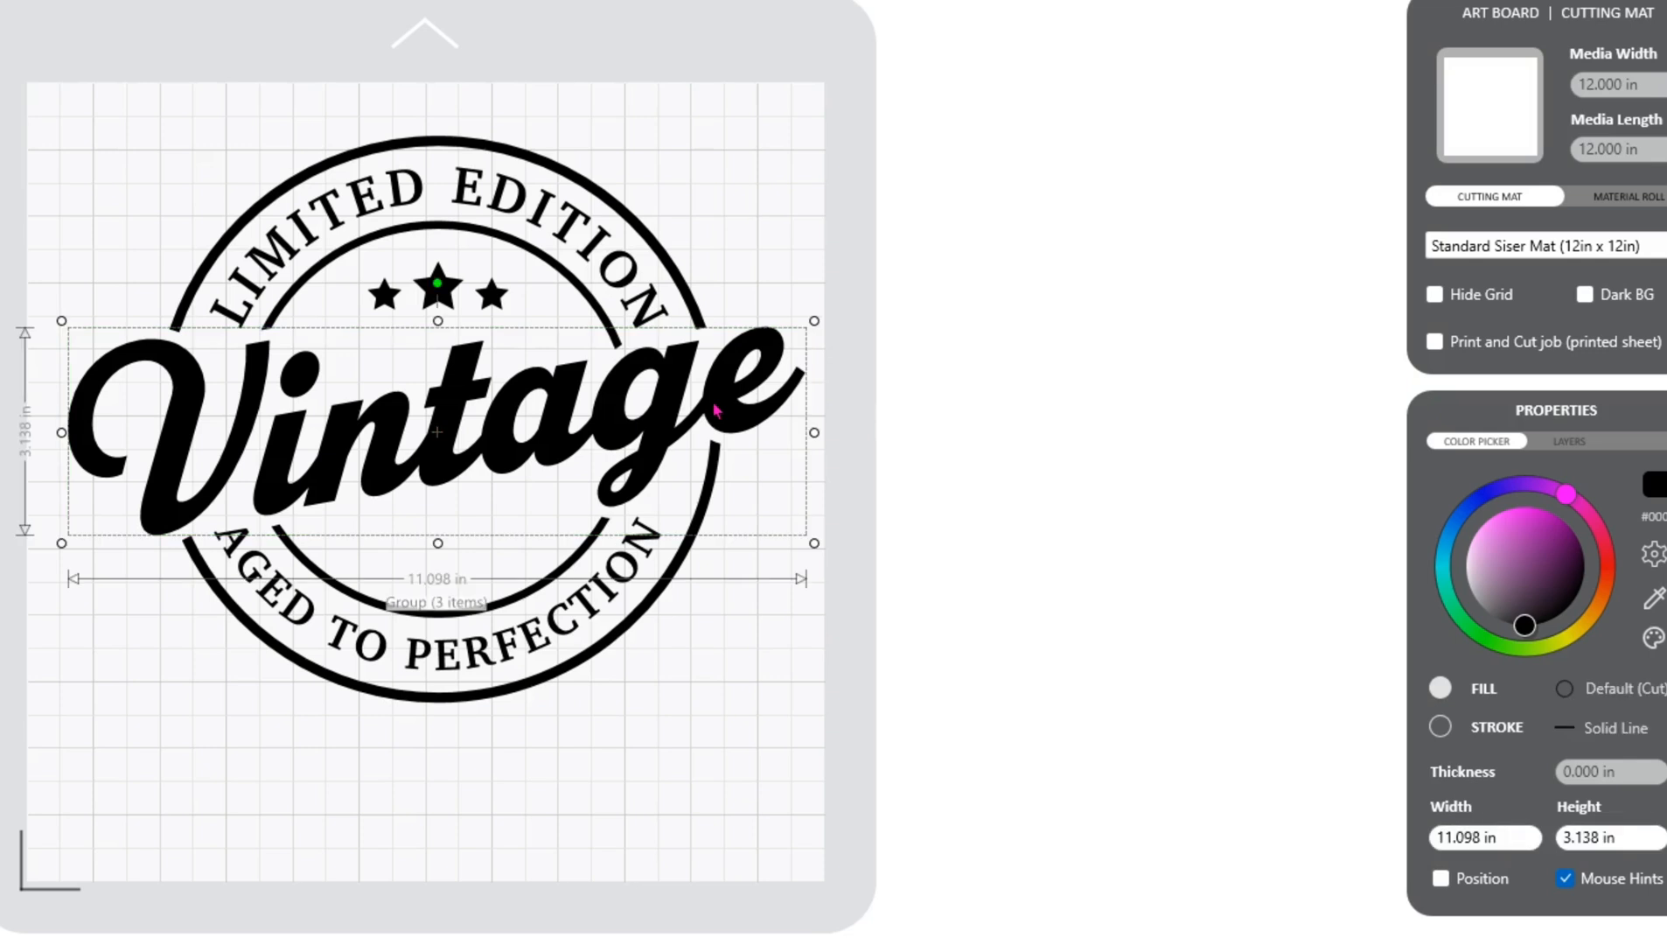
{"action": "left_click_drag", "start_coordinate": [701, 405], "coordinate": [0, 415]}
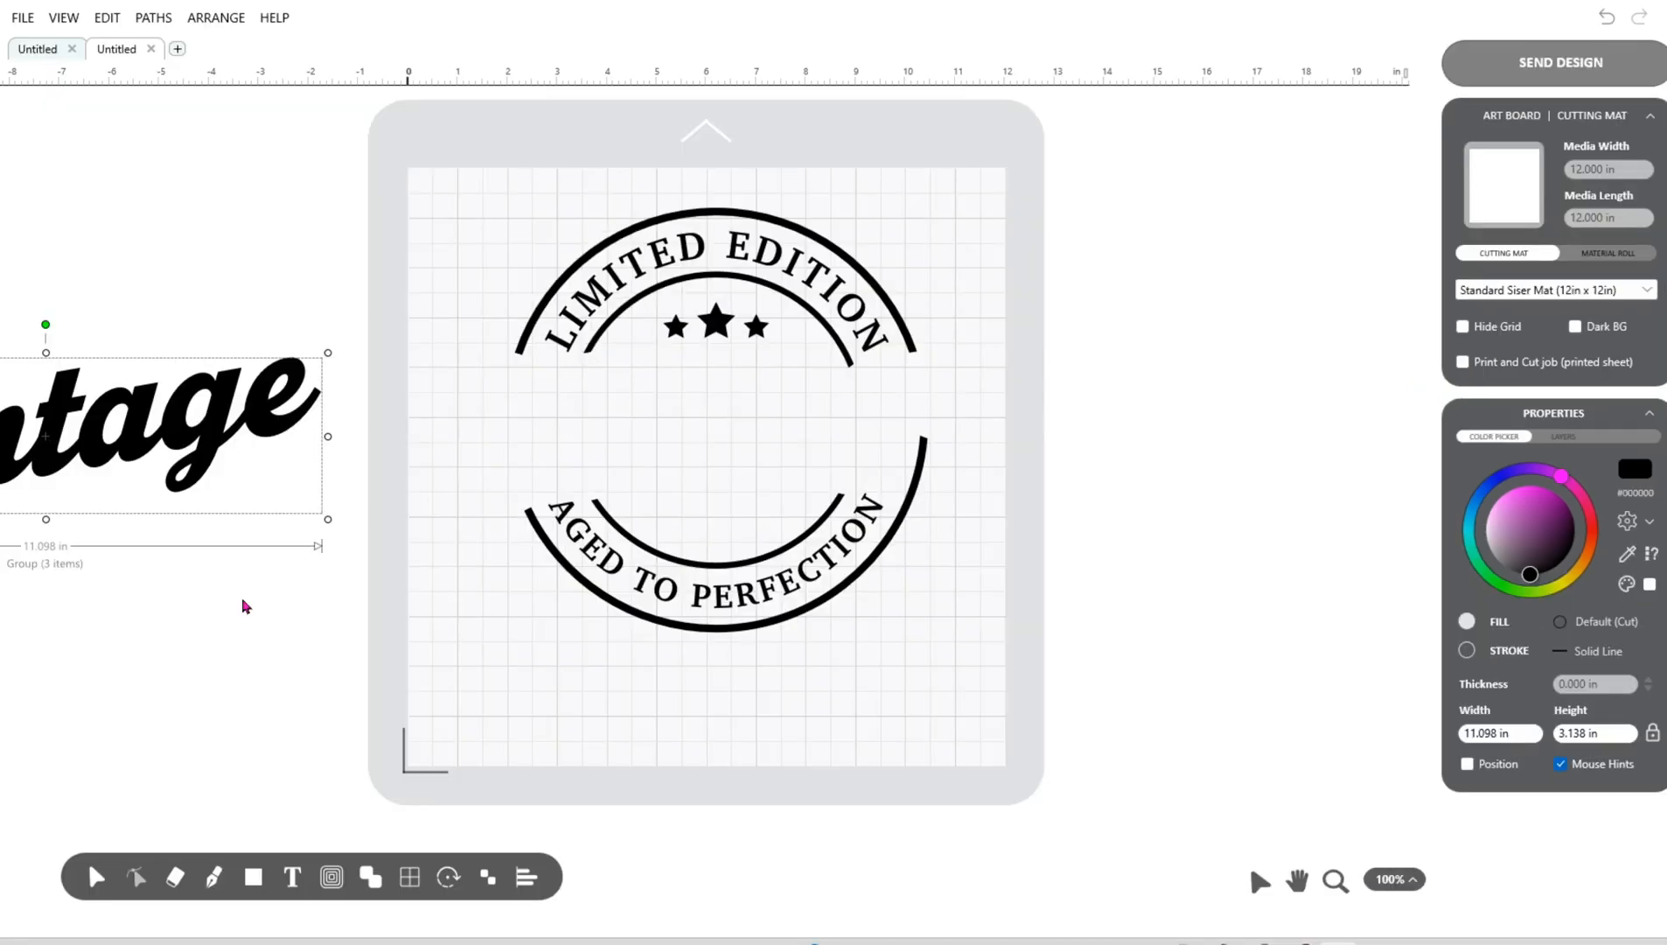
{"action": "left_click", "coordinate": [492, 670]}
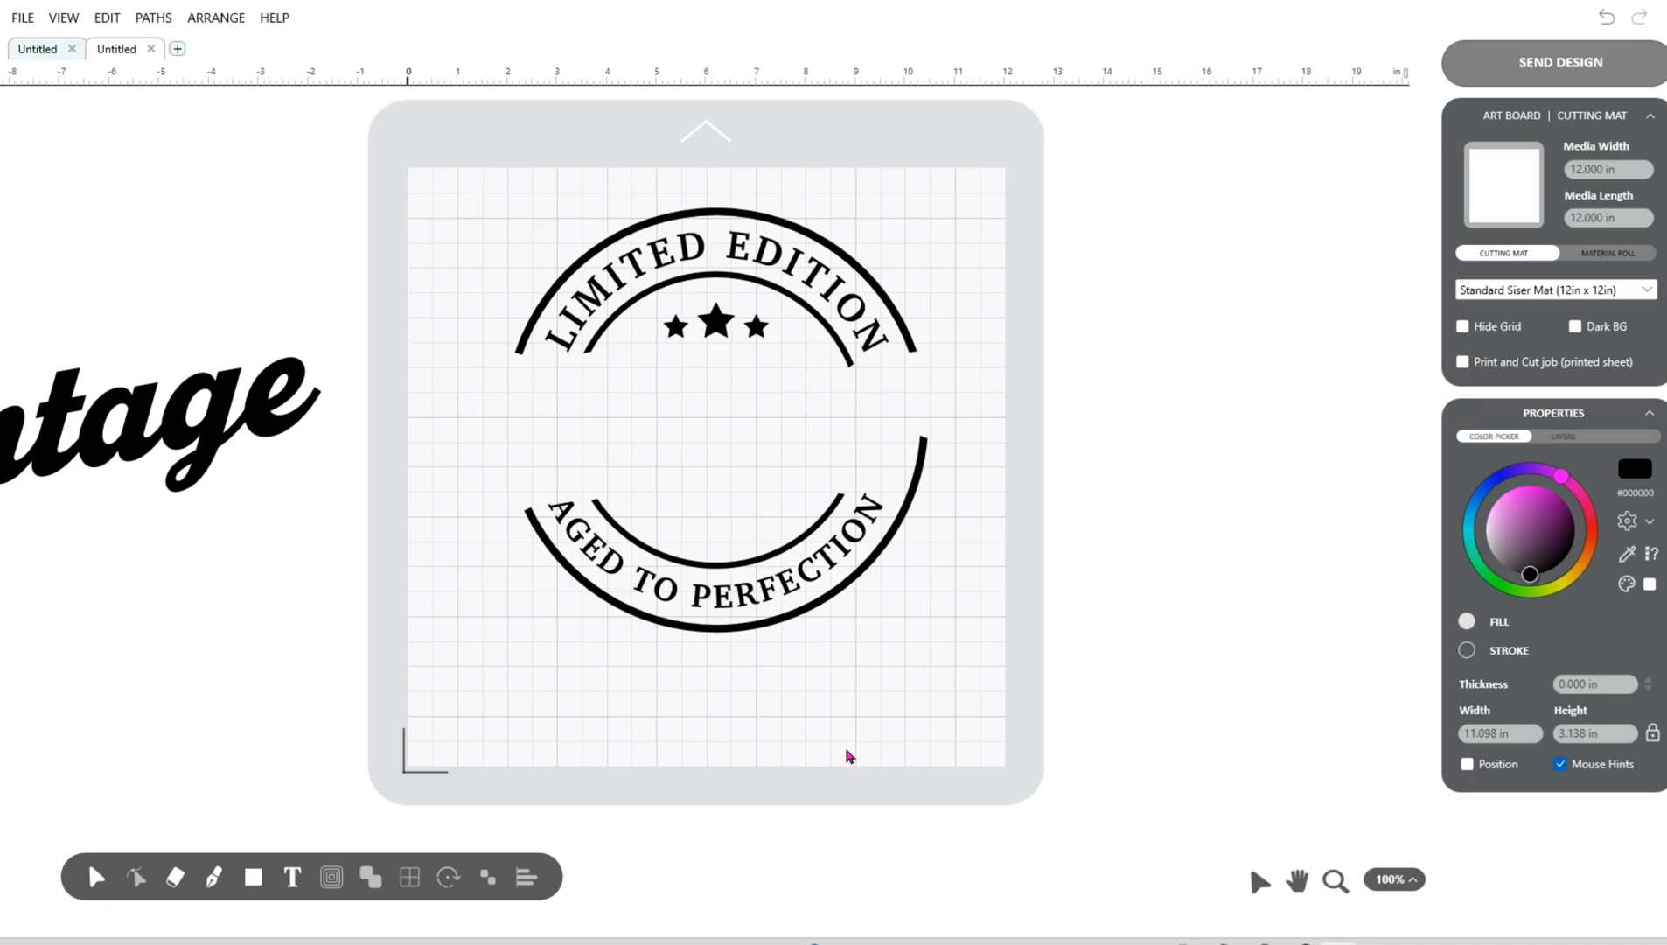
Step: Add the text VINTAGE in the Monoton font at a 1.000 in font size, with Auto Weld Text turned off
{"action": "left_click", "coordinate": [296, 882]}
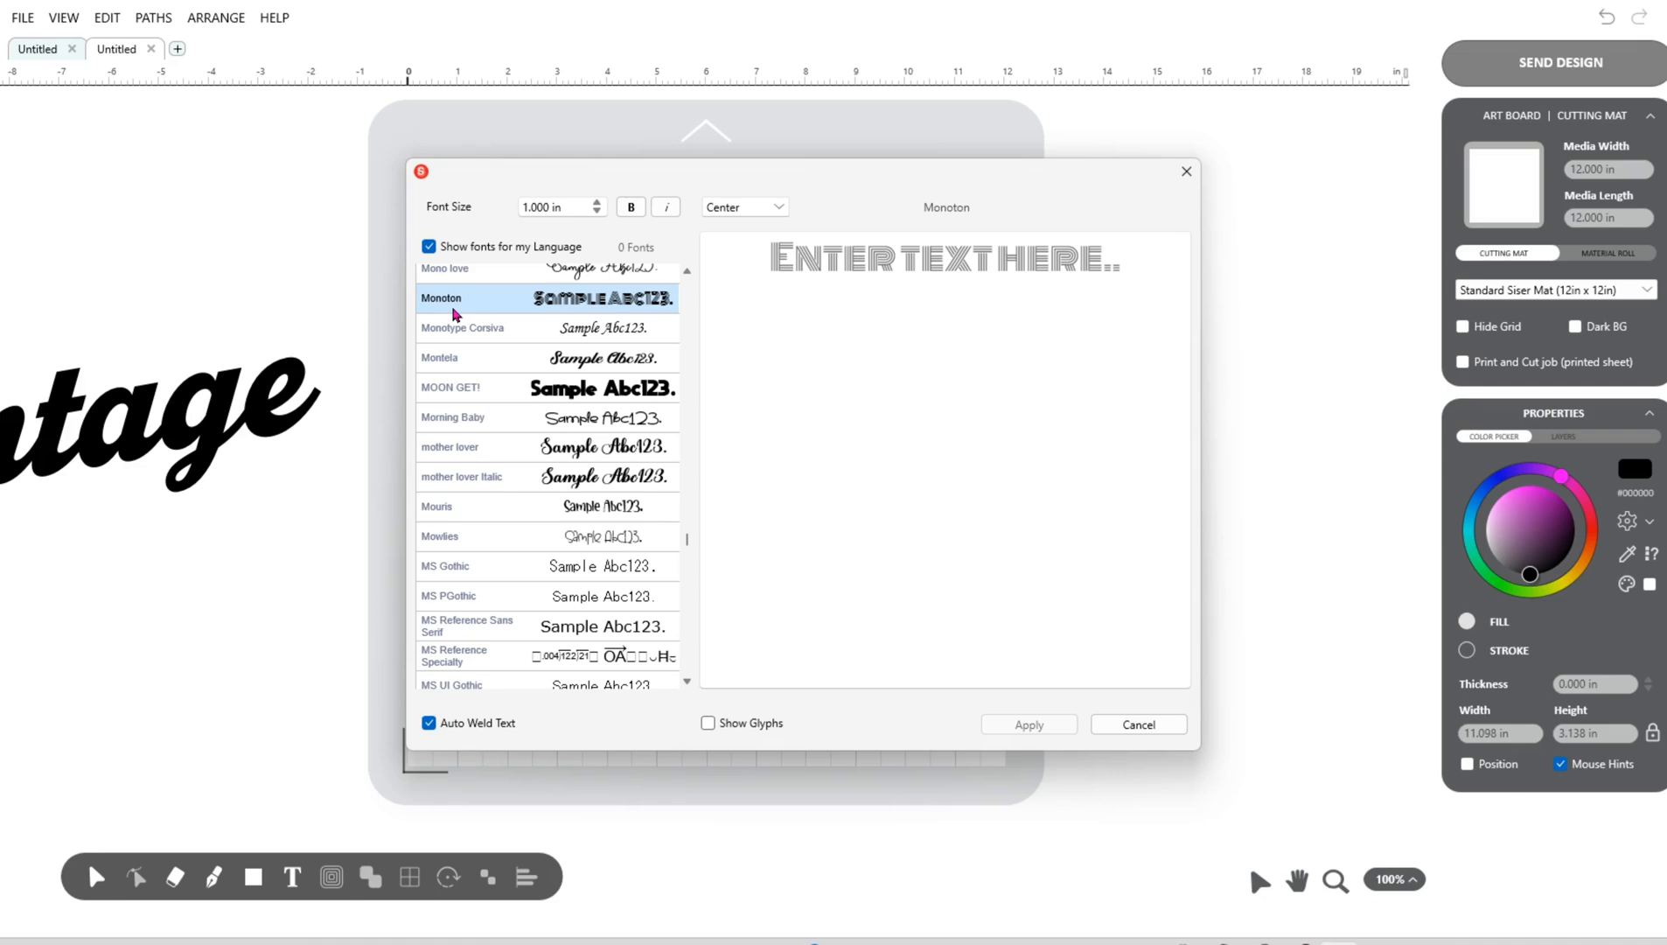
{"action": "left_click", "coordinate": [964, 266]}
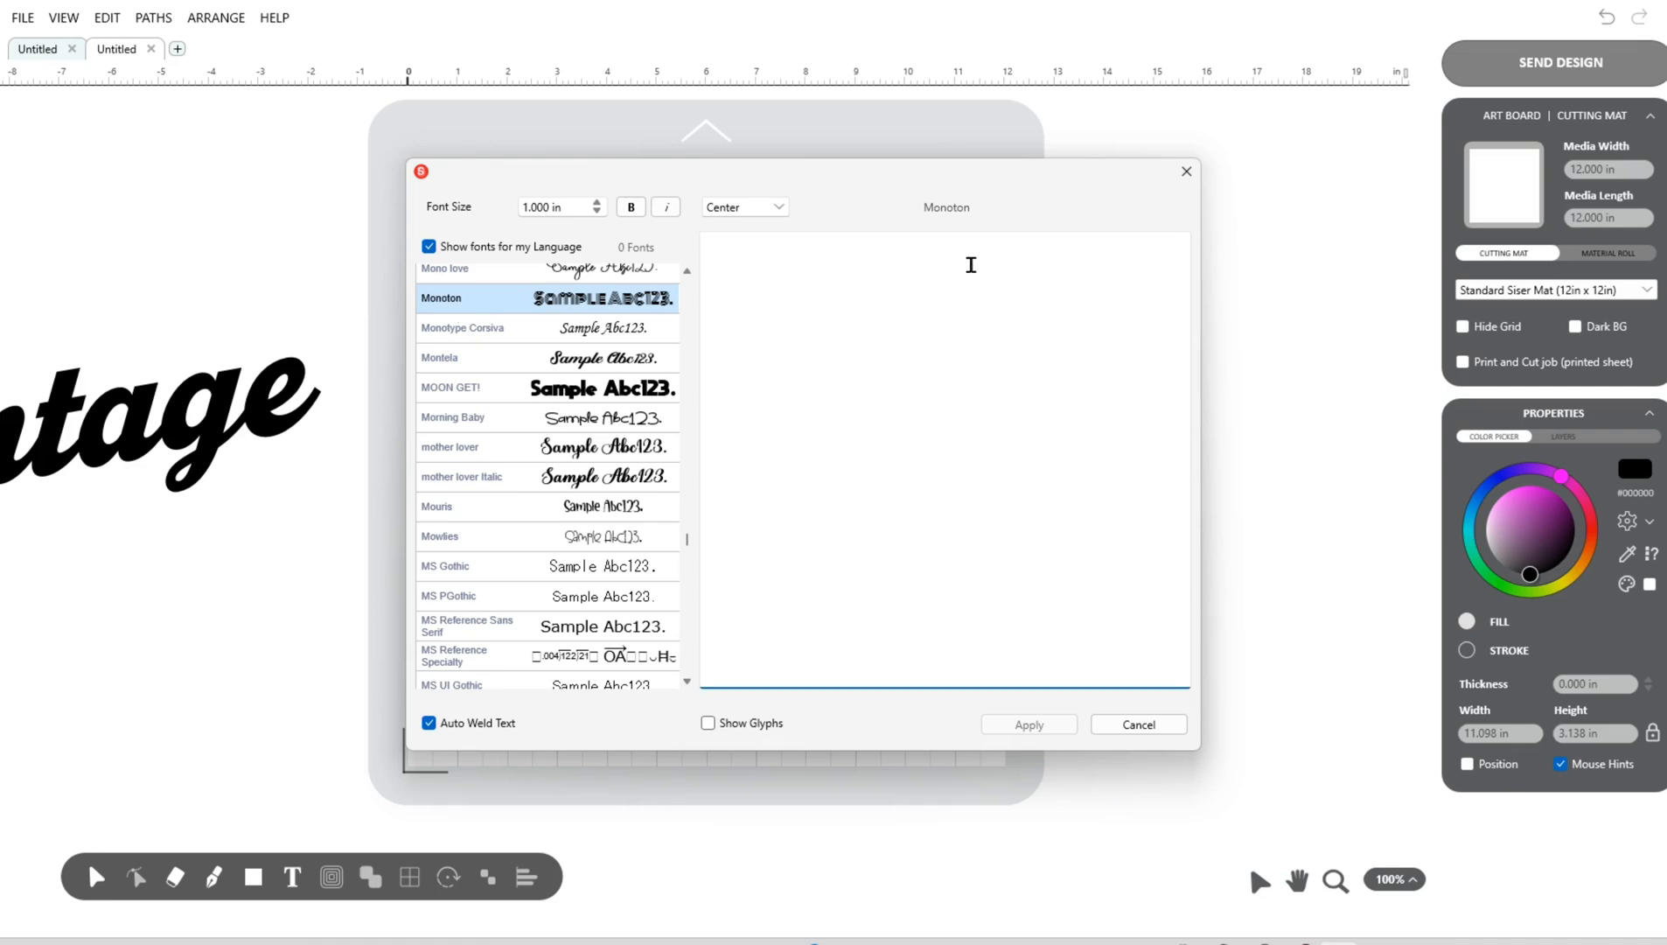
{"action": "type", "text": "E"}
{"action": "key", "text": "BackSpace"}
{"action": "type", "text": "E"}
{"action": "key", "text": "BackSpace"}
{"action": "type", "text": "VINTAGE"}
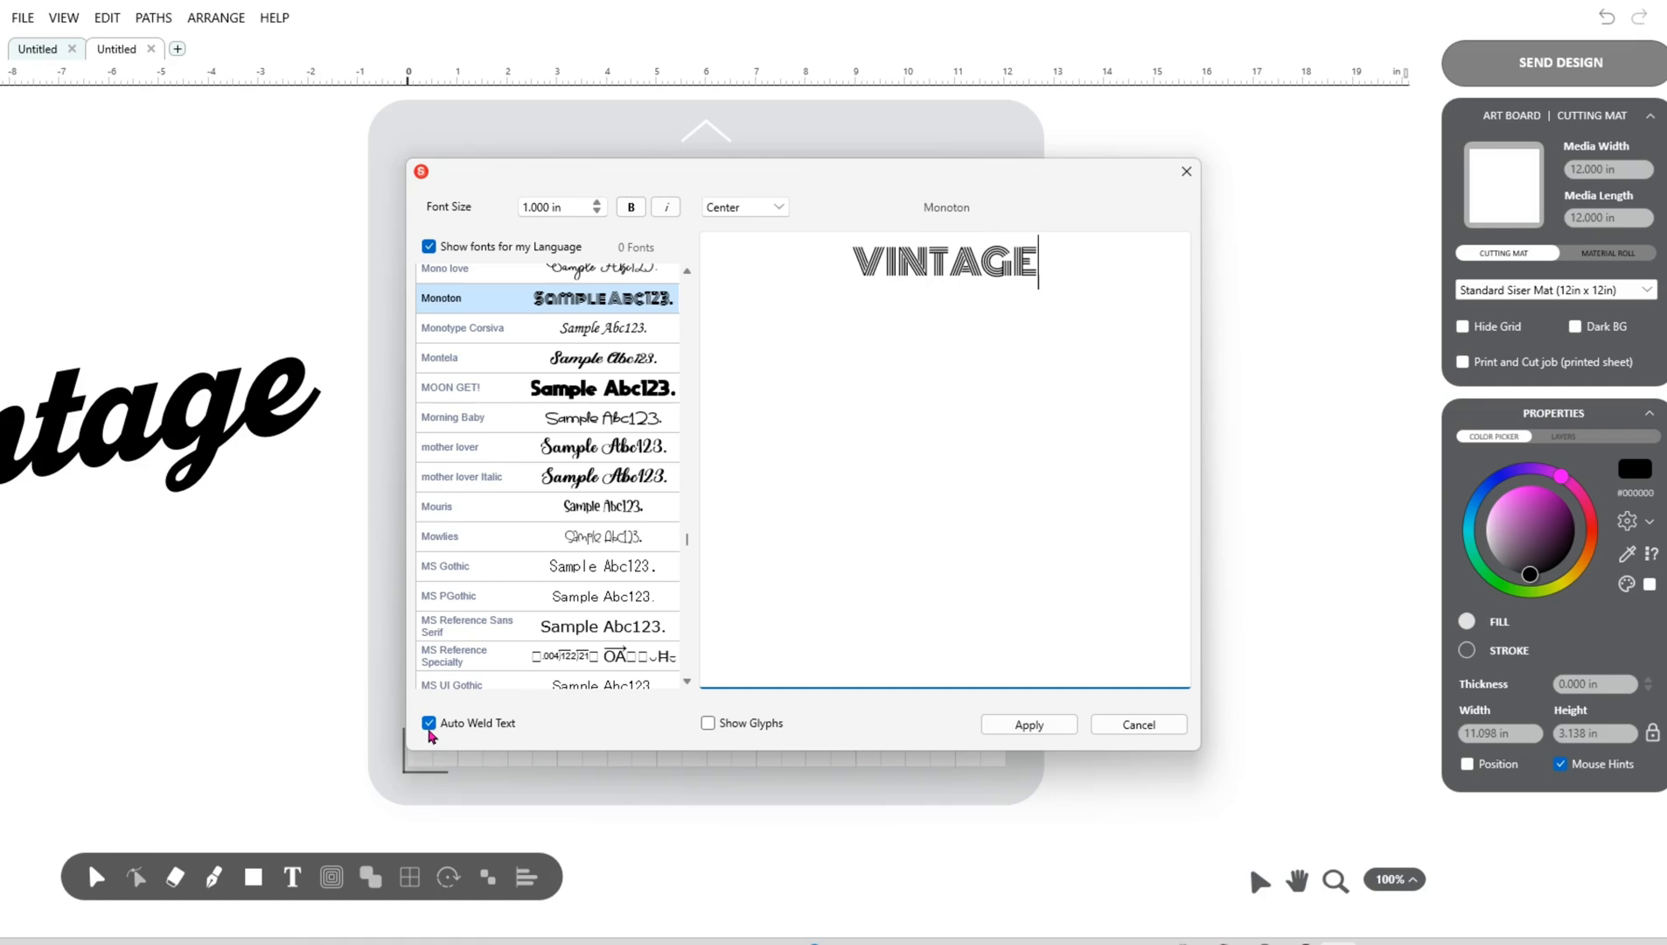
{"action": "left_click", "coordinate": [428, 724]}
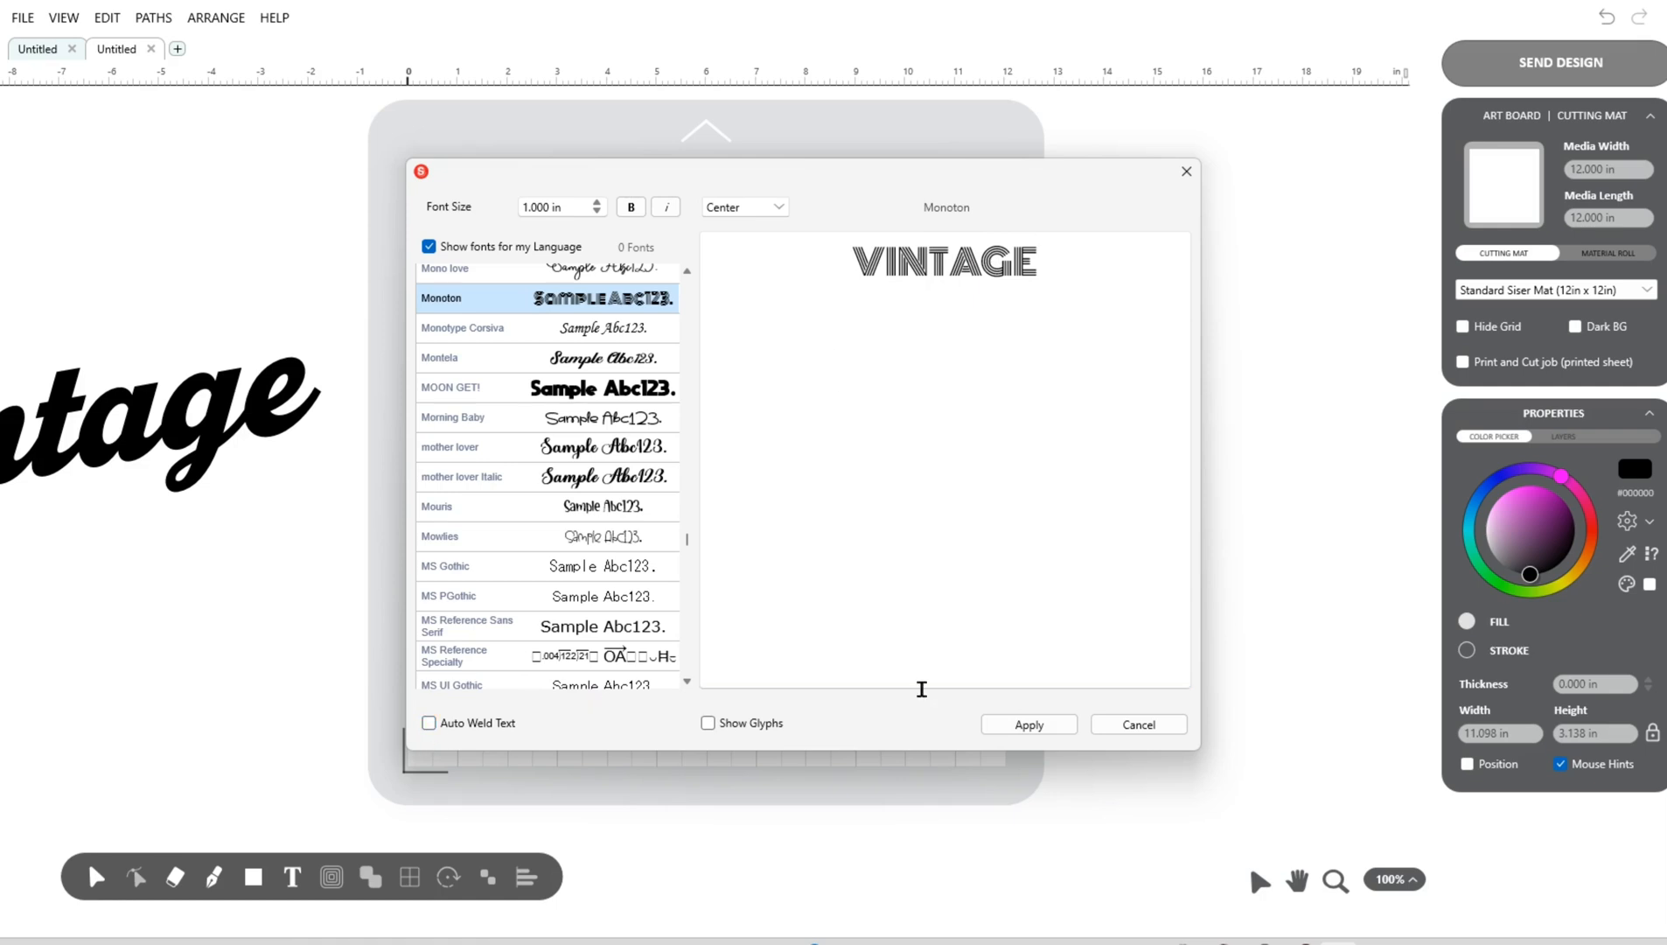
{"action": "left_click", "coordinate": [1029, 724]}
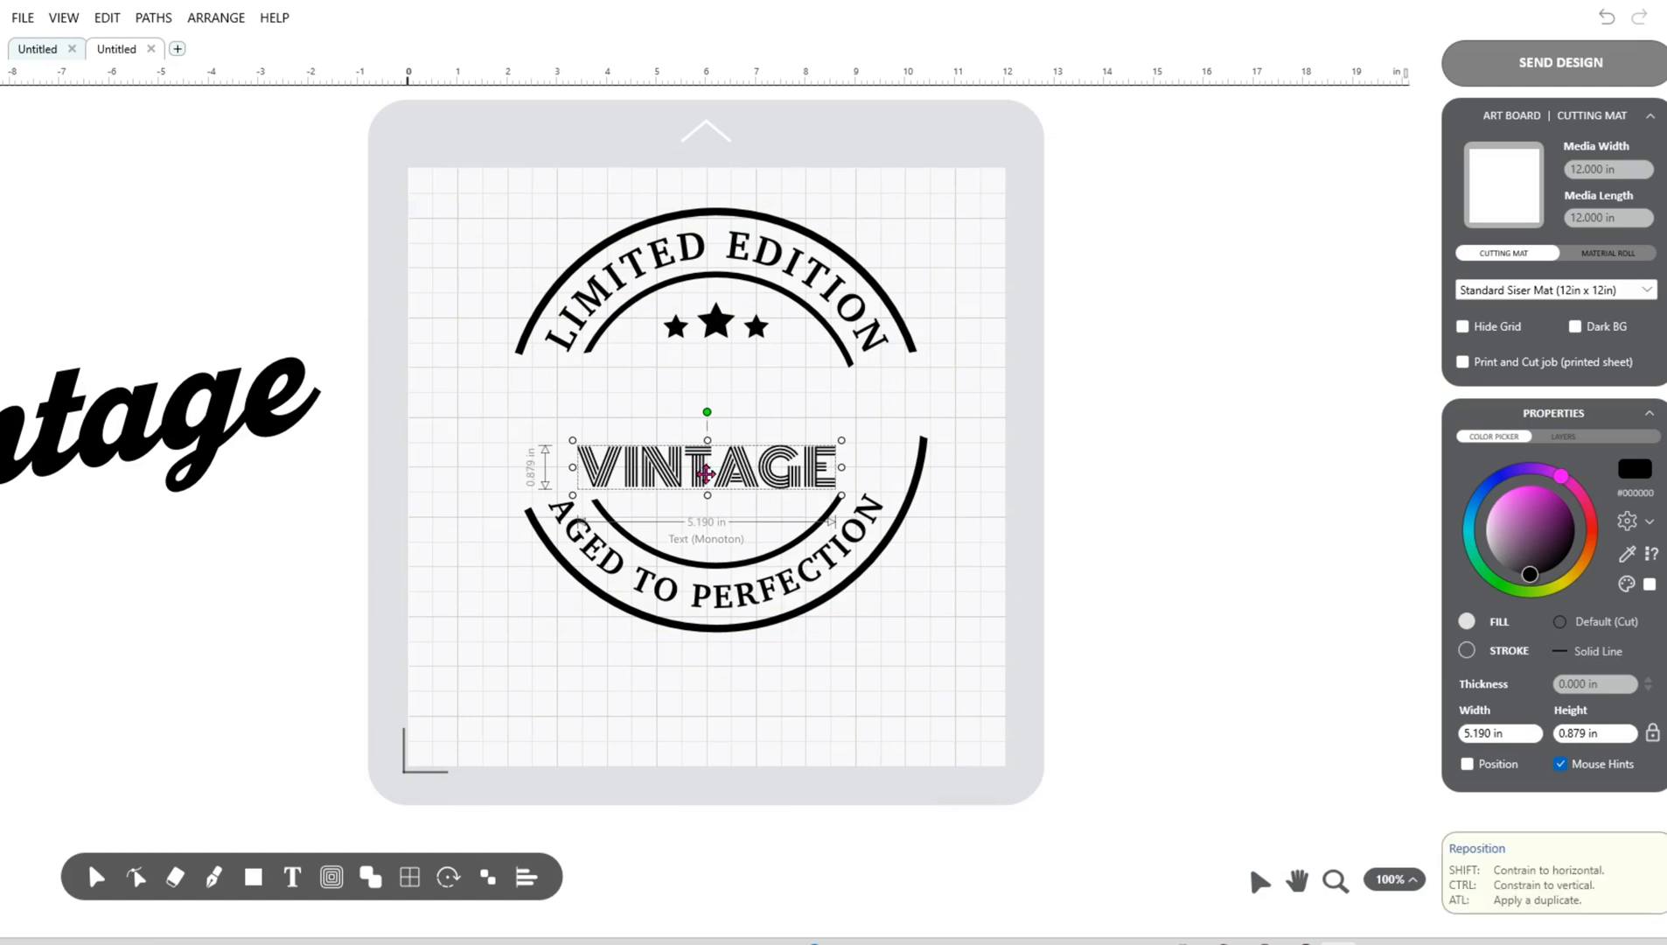
Step: Move the VINTAGE text into the badge's gap and enlarge it to about 10.8 in wide and 2.6 in high
{"action": "left_click_drag", "start_coordinate": [709, 472], "coordinate": [649, 406]}
{"action": "left_click_drag", "start_coordinate": [782, 429], "coordinate": [958, 523]}
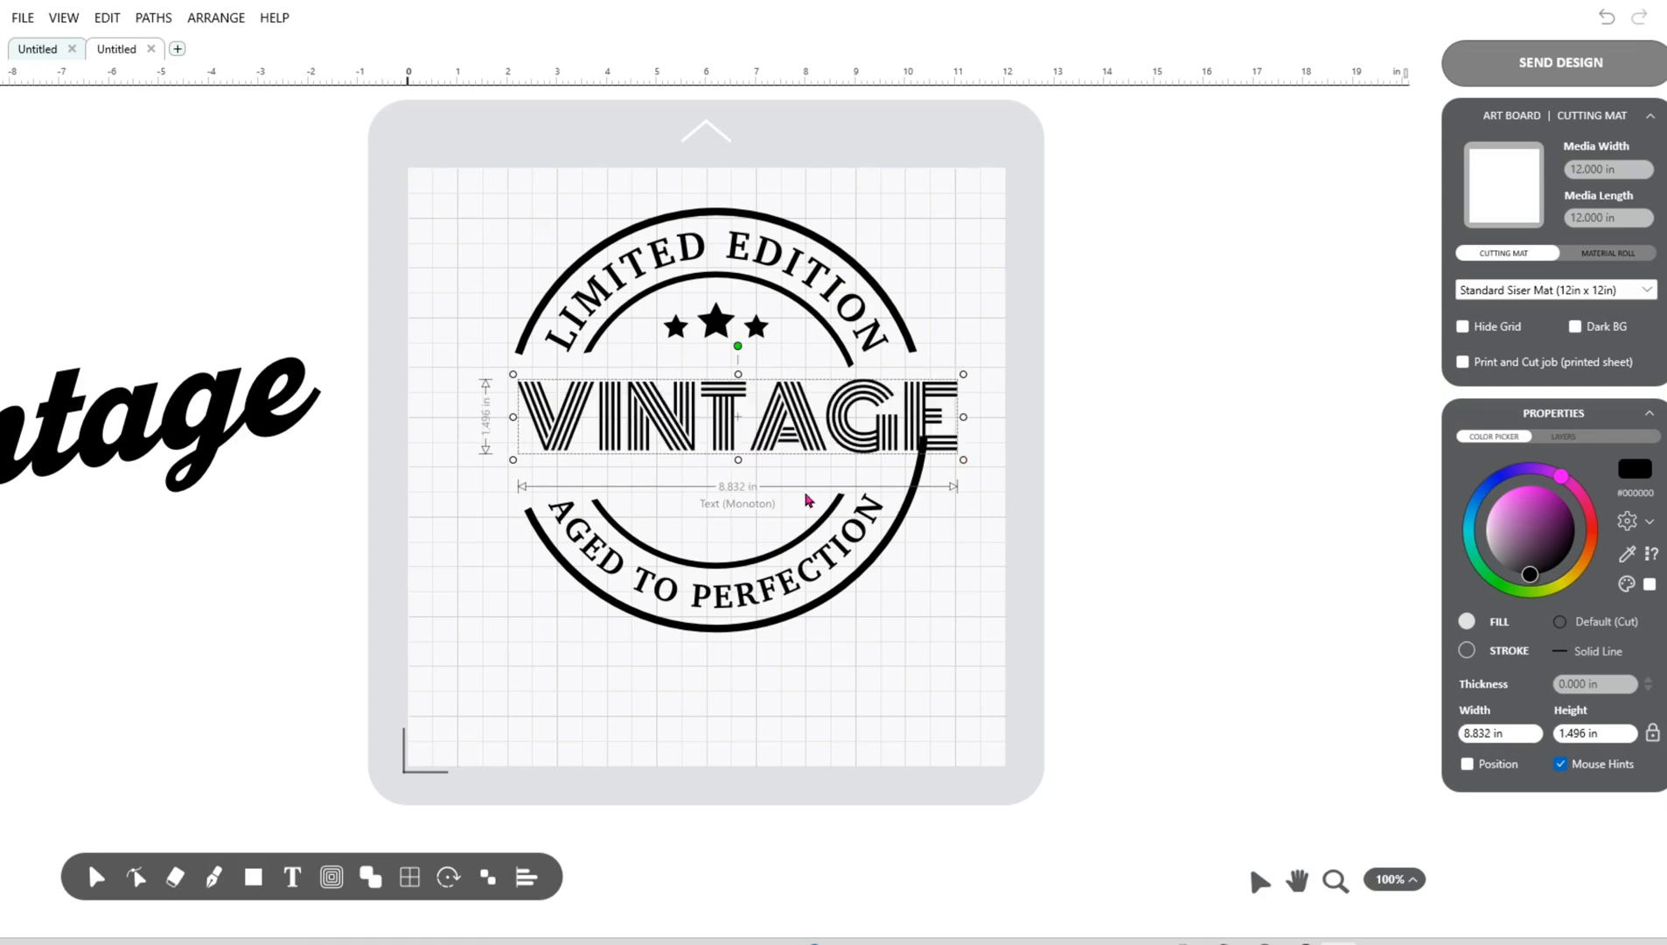
{"action": "left_click_drag", "start_coordinate": [741, 477], "coordinate": [745, 498]}
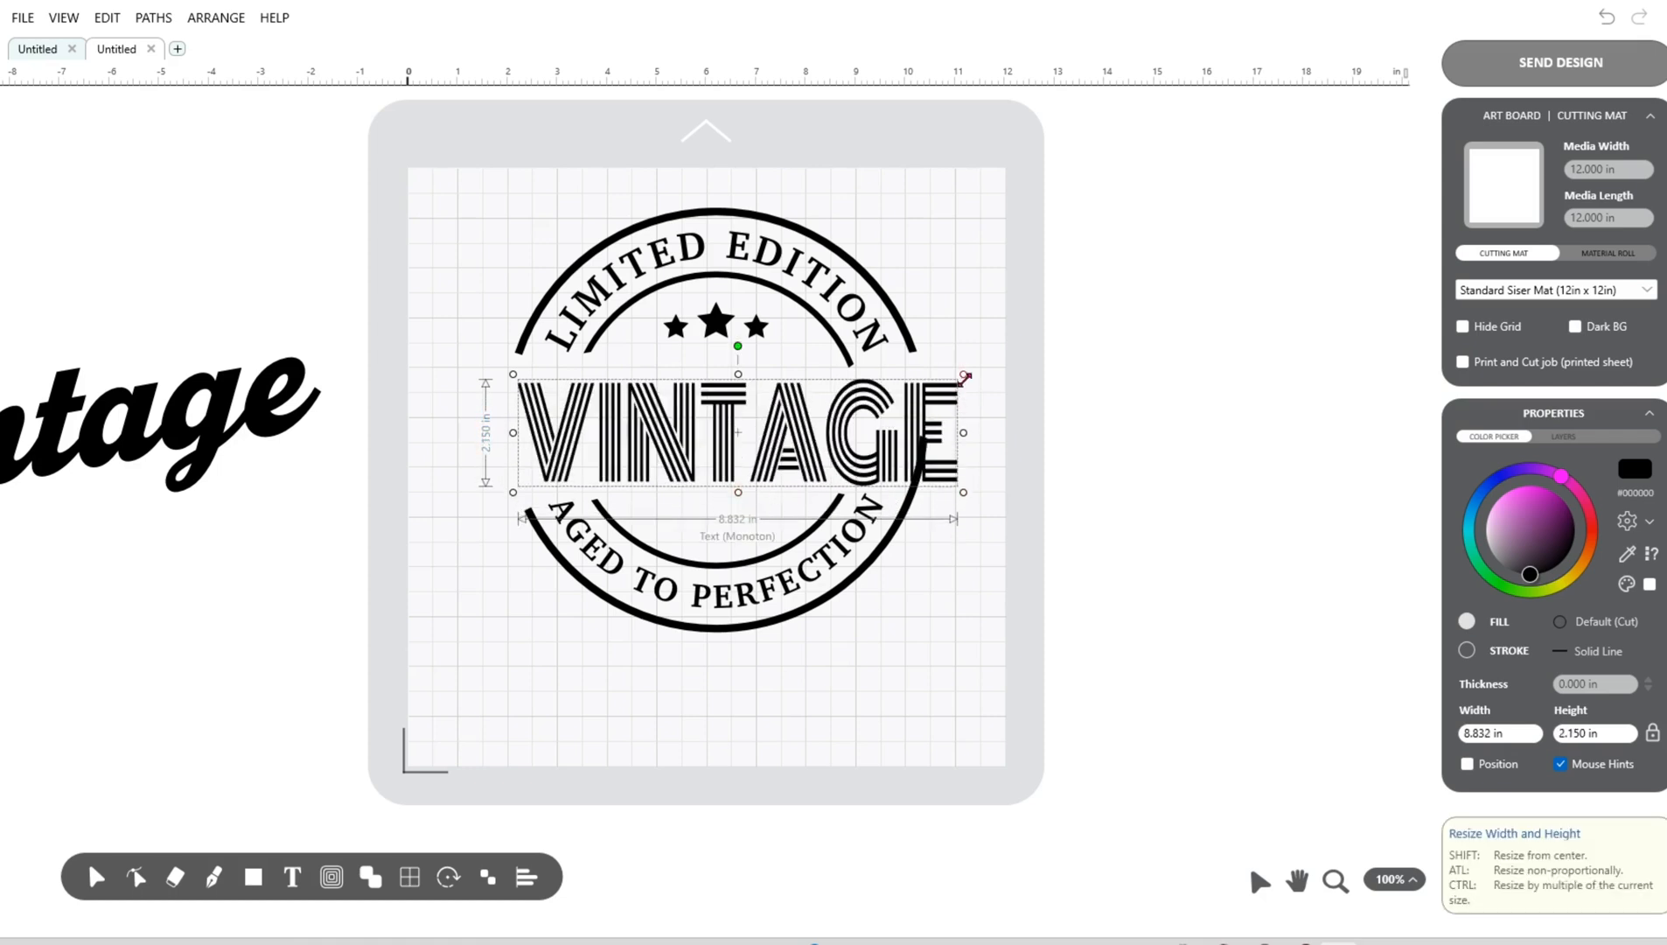
{"action": "left_click_drag", "start_coordinate": [963, 374], "coordinate": [1035, 339]}
{"action": "left_click_drag", "start_coordinate": [513, 357], "coordinate": [486, 350]}
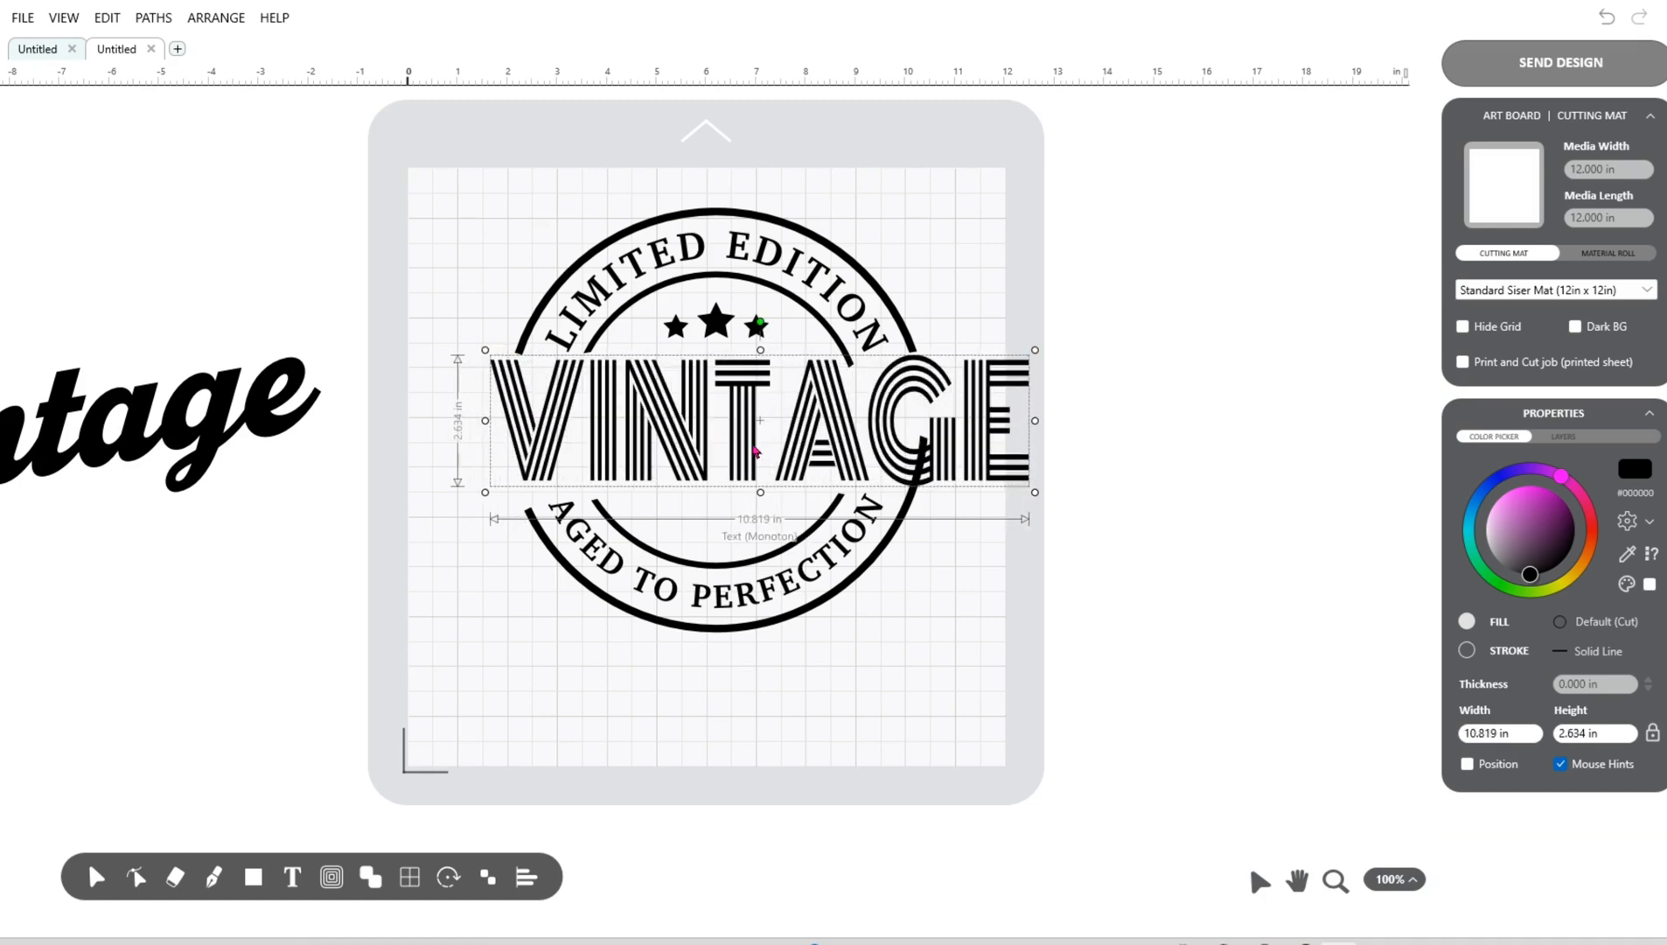
Step: Center the VINTAGE text across the circular badge and stretch its height to about 3.38 in
{"action": "left_click_drag", "start_coordinate": [763, 426], "coordinate": [719, 431]}
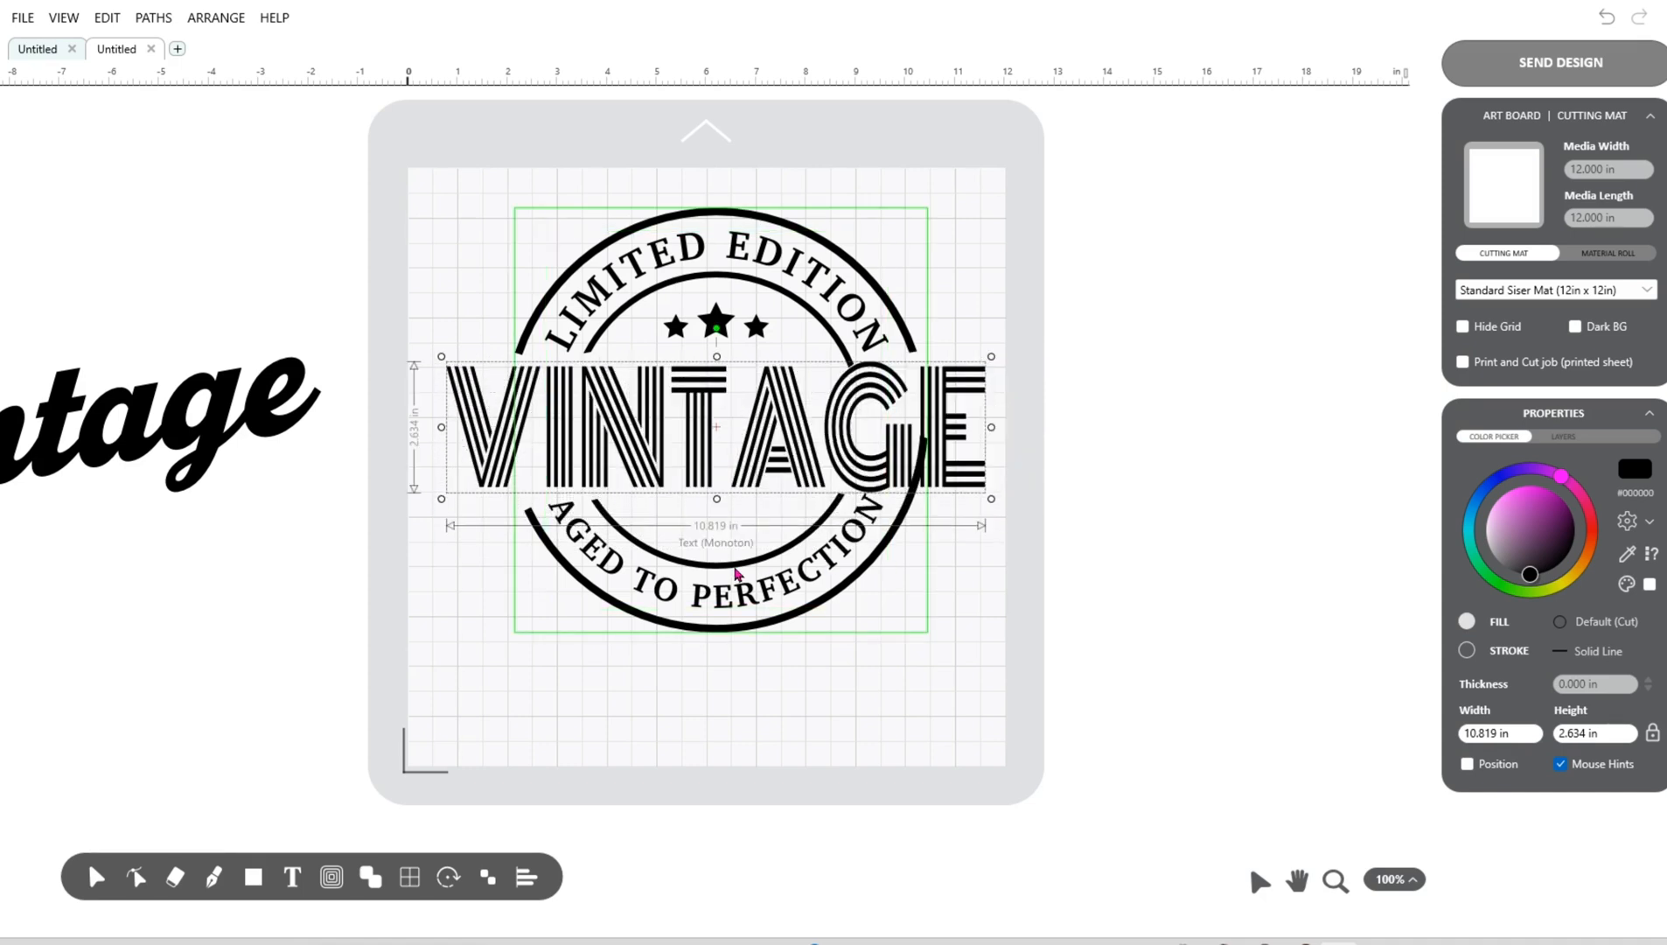
{"action": "left_click_drag", "start_coordinate": [716, 498], "coordinate": [730, 544]}
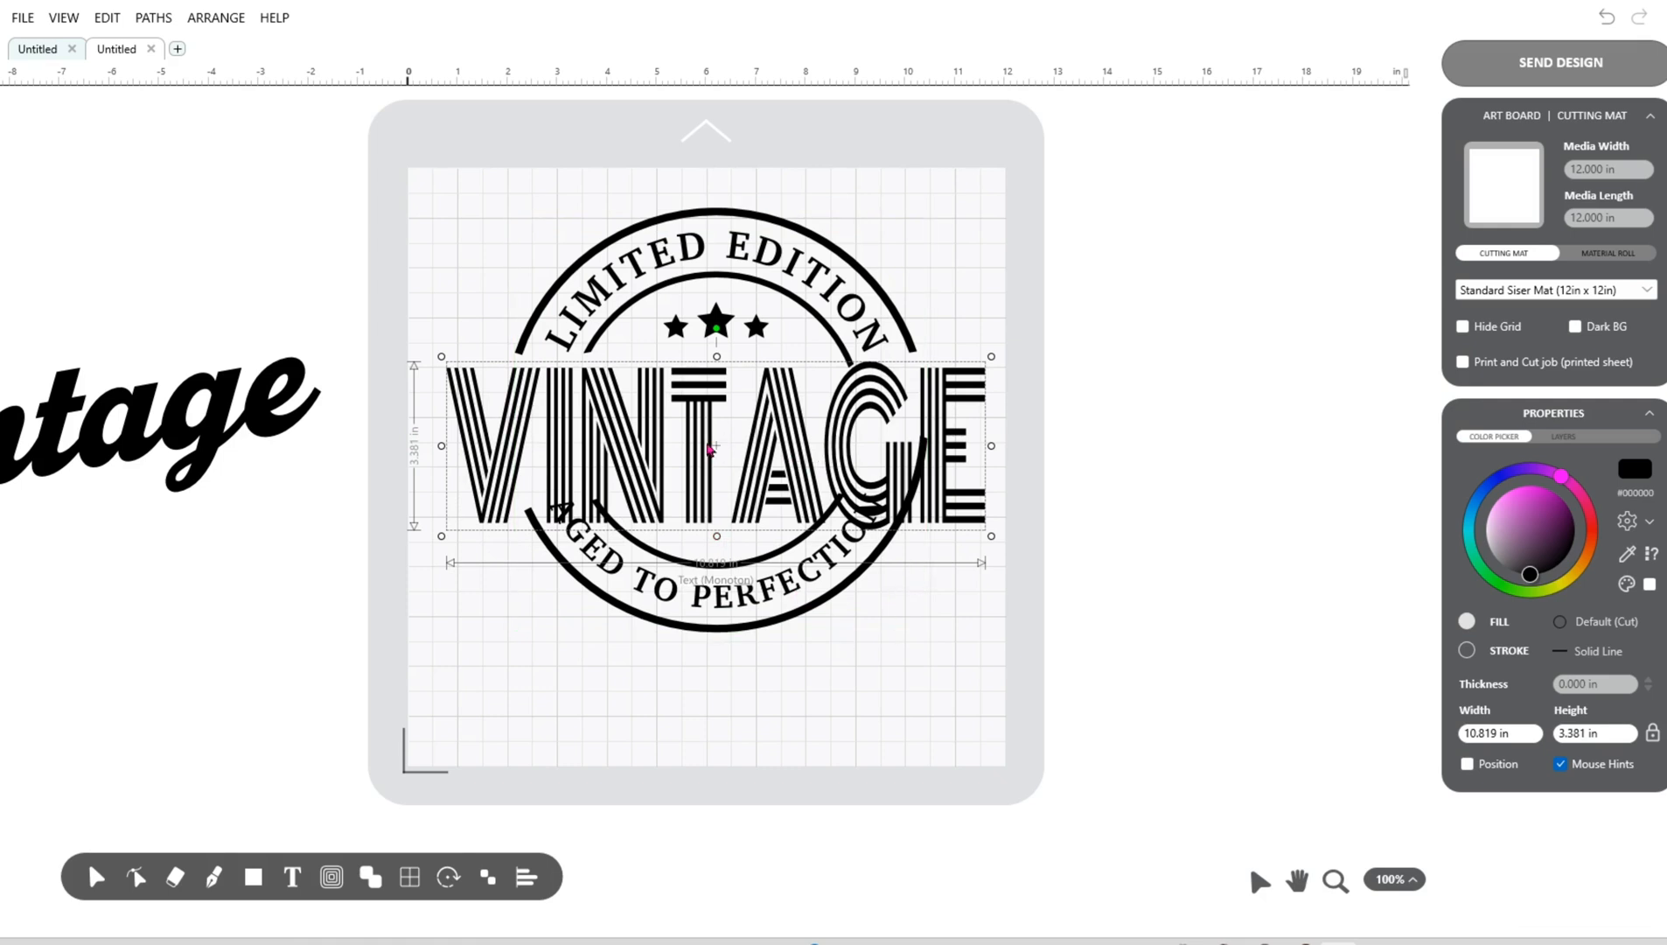
{"action": "left_click_drag", "start_coordinate": [712, 440], "coordinate": [700, 434]}
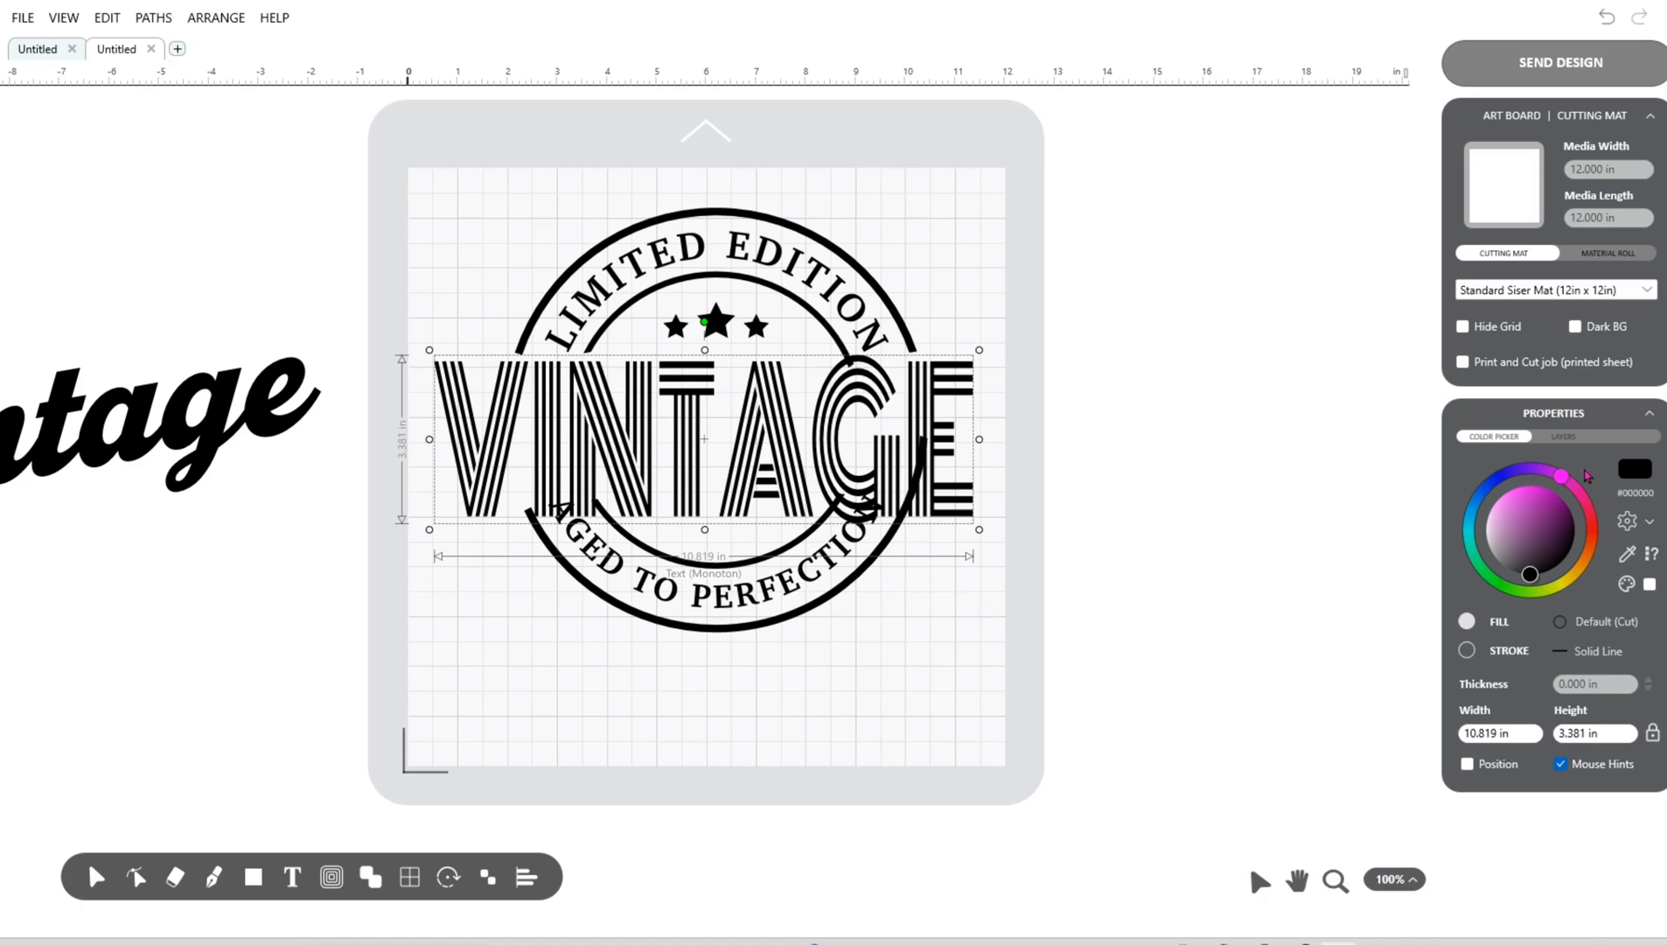
Step: Recolor the VINTAGE text yellow (#FFFF00) and turn on the art board's dark background
{"action": "left_click", "coordinate": [1637, 475]}
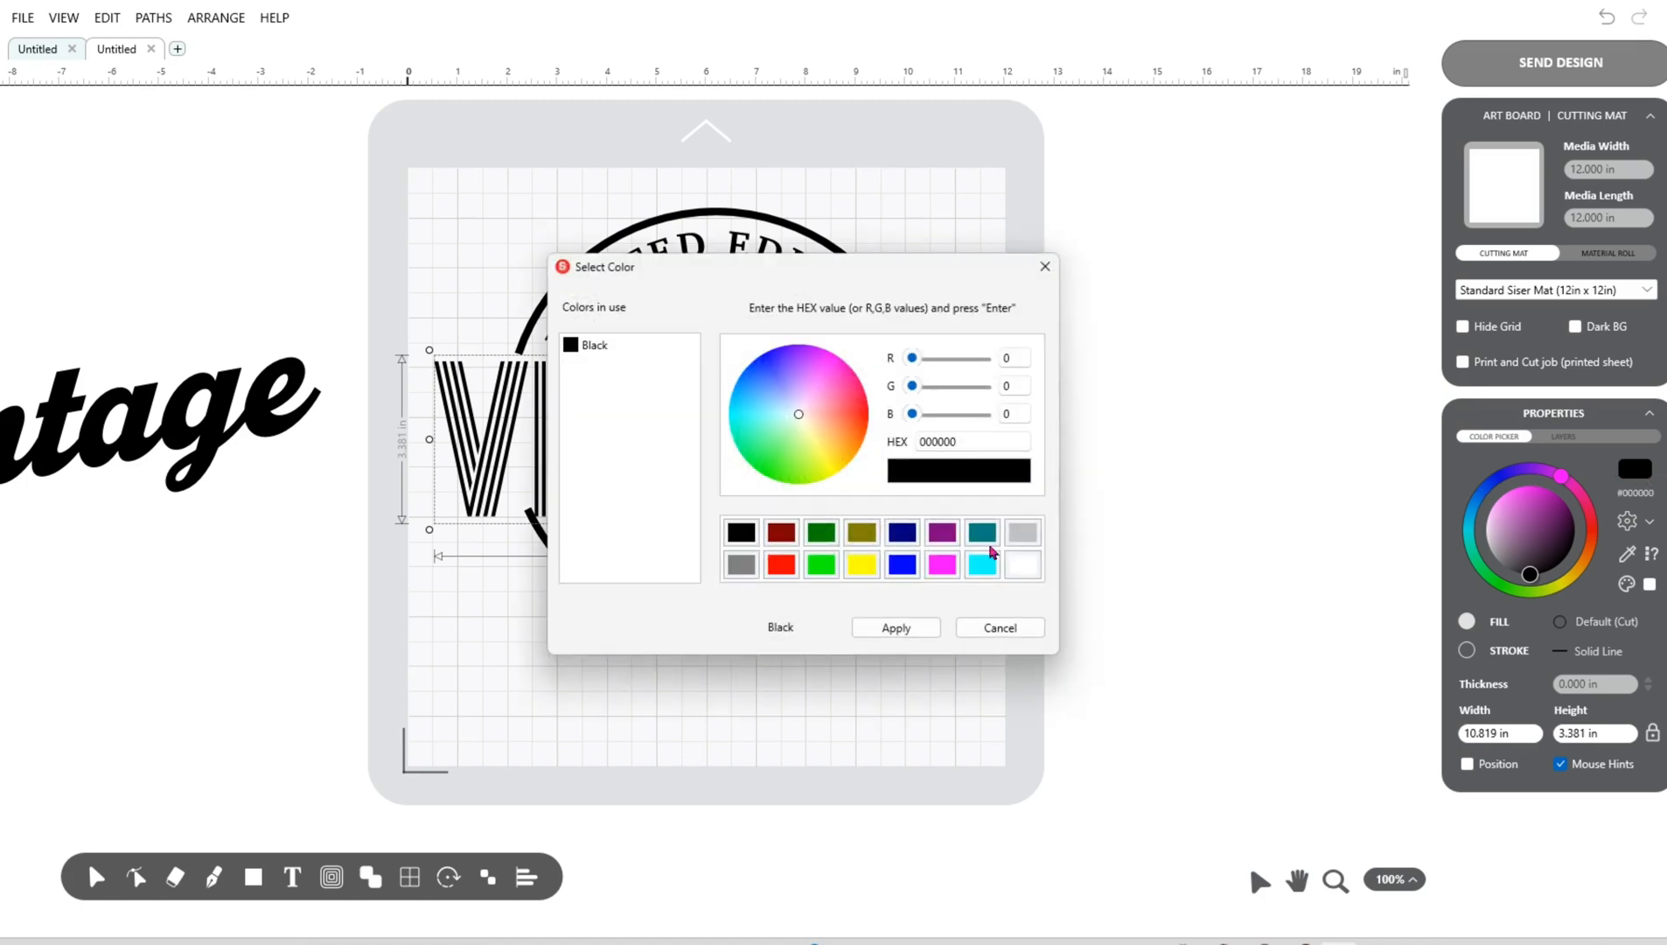
{"action": "left_click", "coordinate": [861, 568]}
{"action": "left_click", "coordinate": [896, 627]}
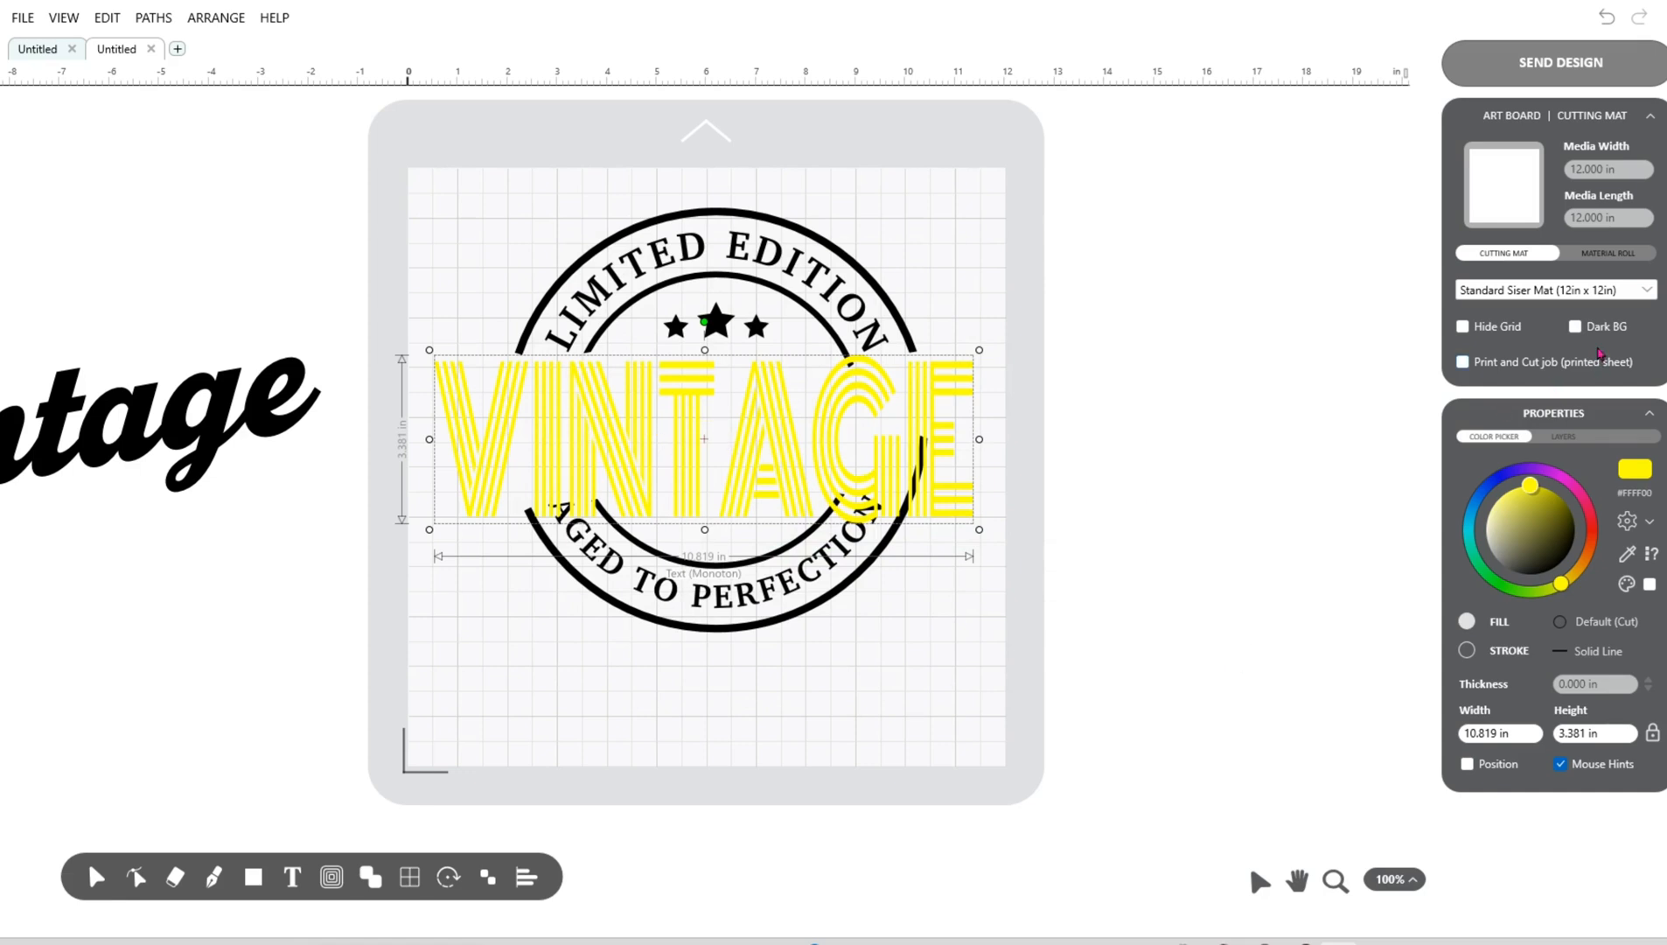
{"action": "left_click", "coordinate": [1575, 327]}
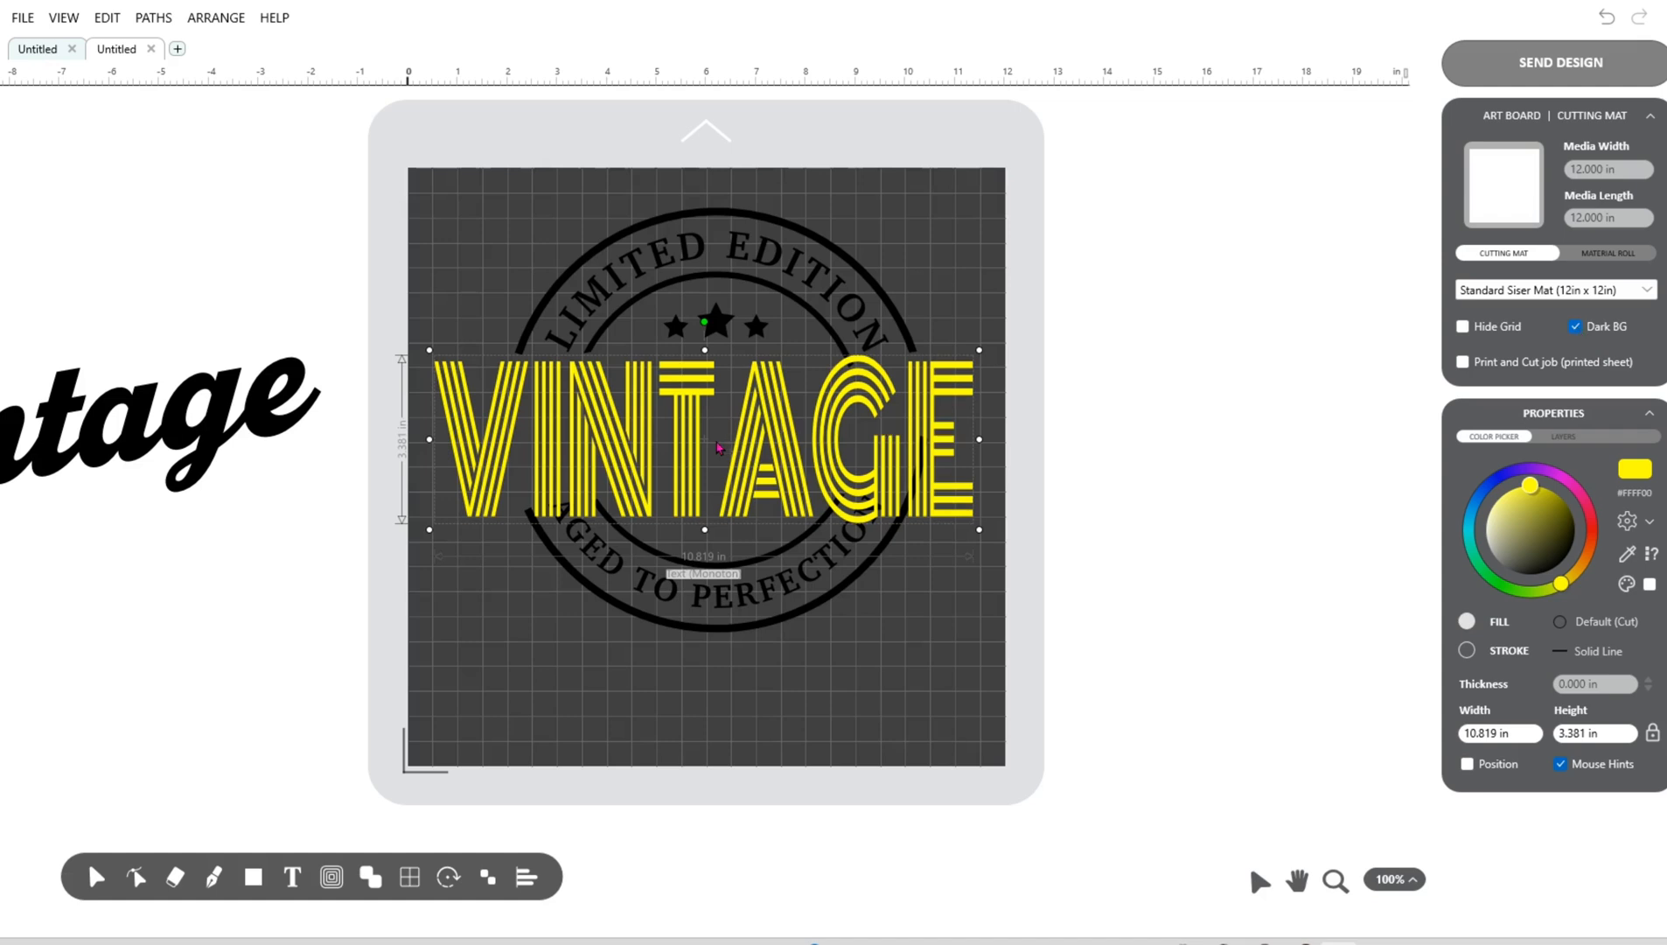
Step: Nudge the VINTAGE text slightly left and recolor the three-star group above it white (#FFFFFF)
{"action": "left_click_drag", "start_coordinate": [704, 439], "coordinate": [700, 442]}
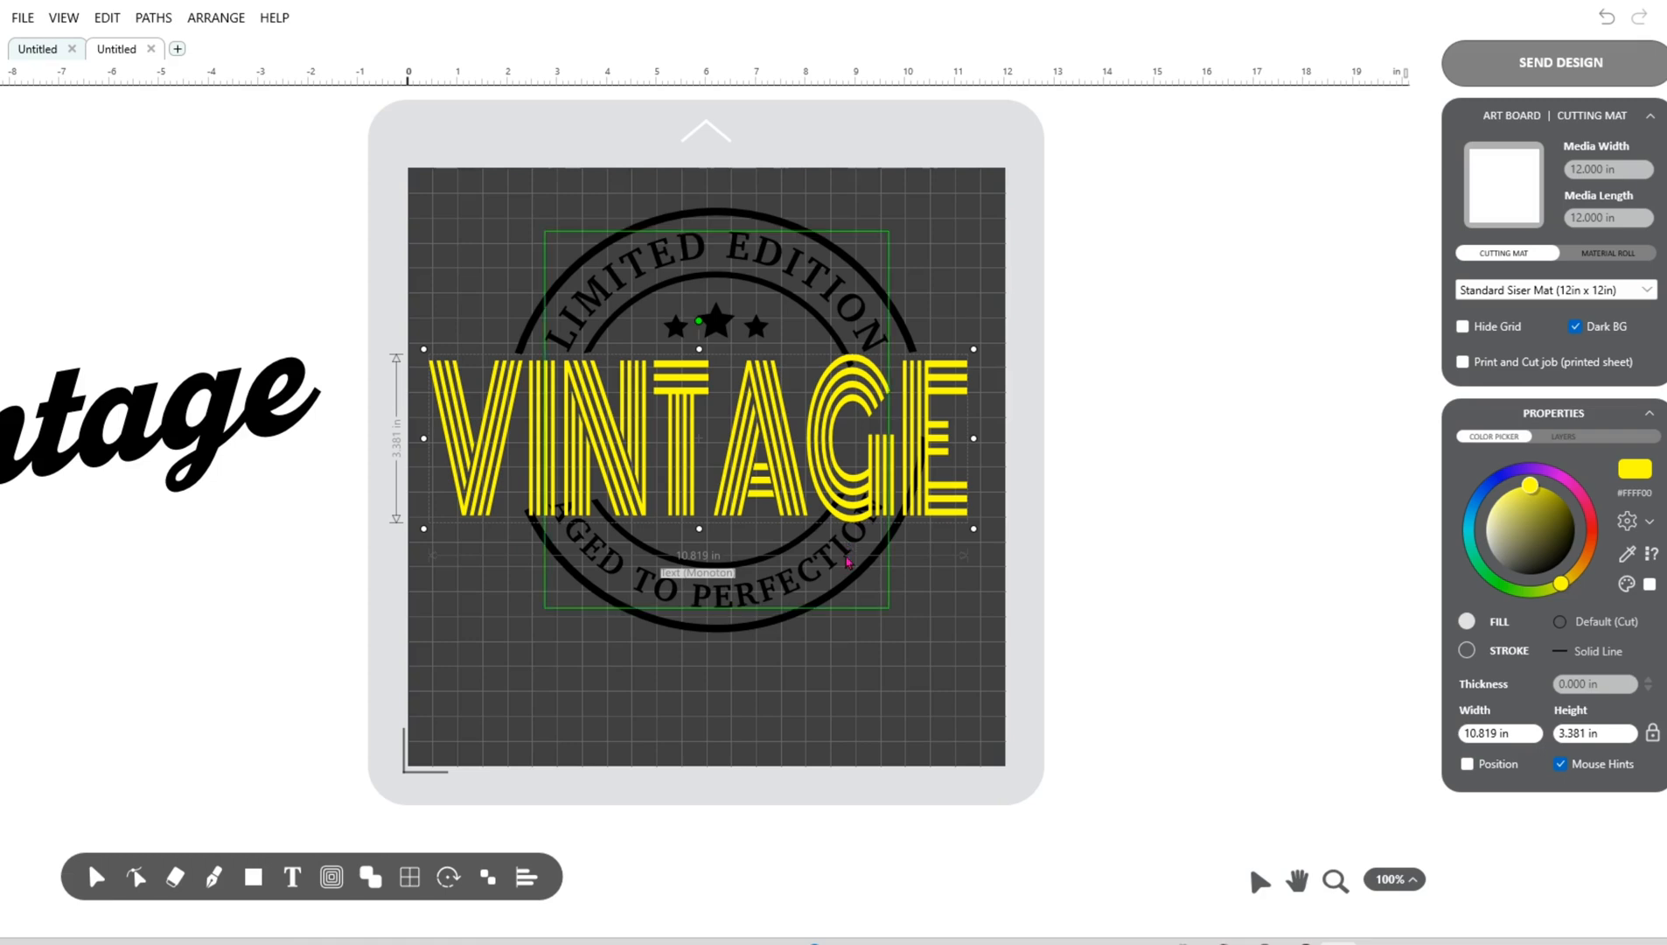
{"action": "left_click", "coordinate": [921, 734]}
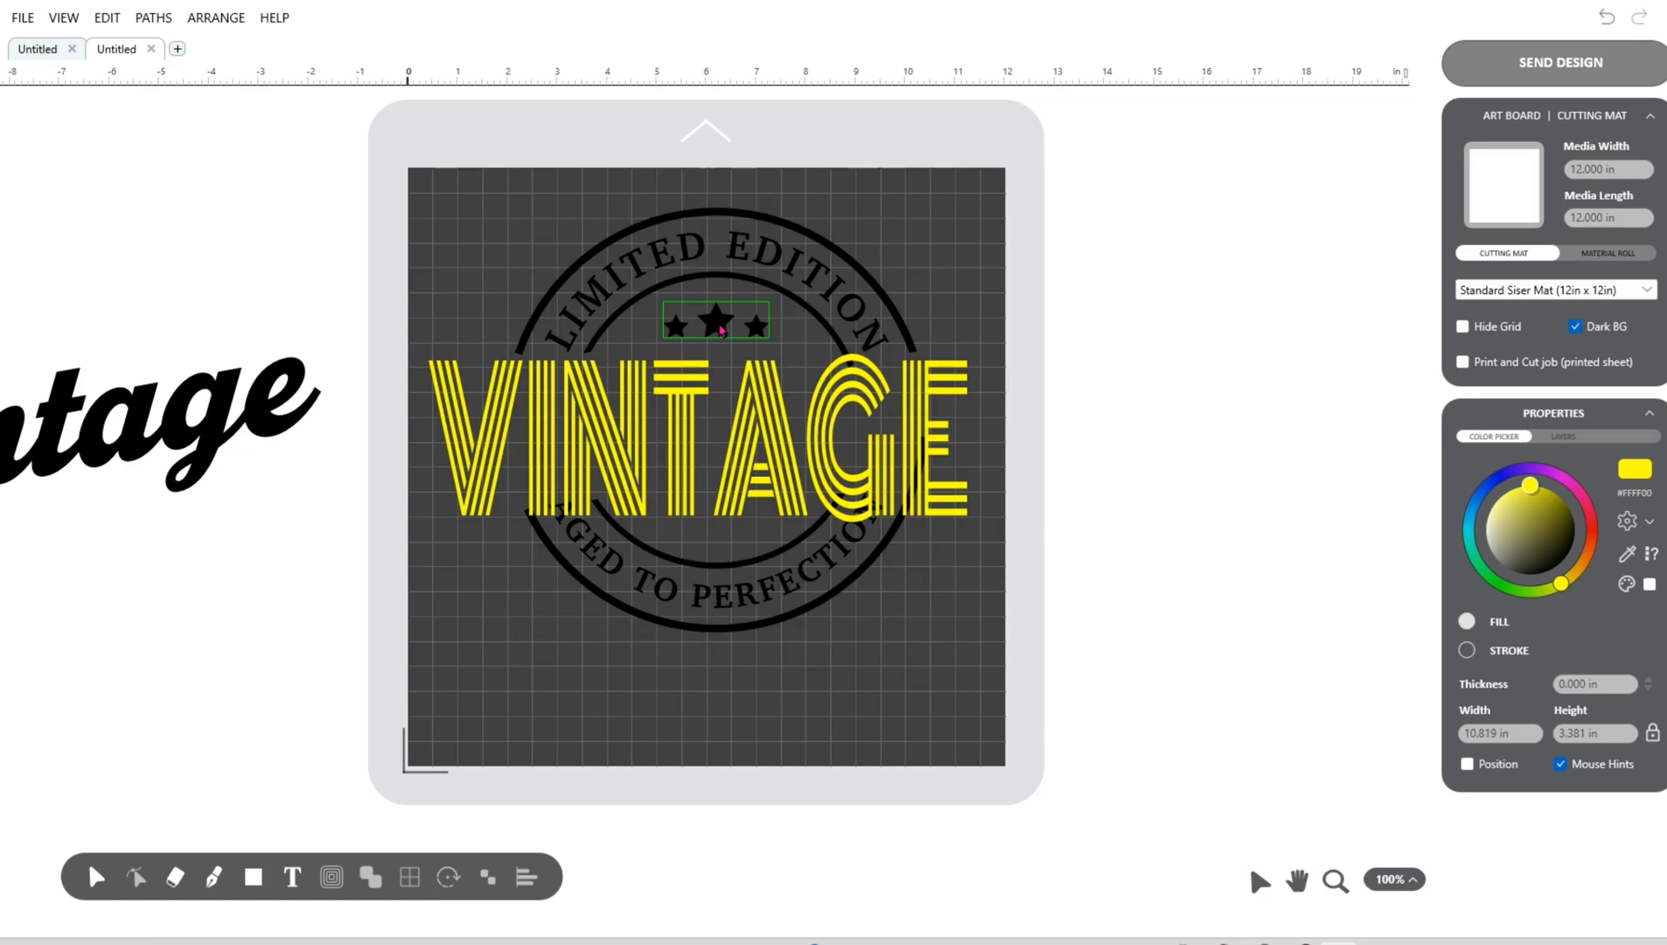
{"action": "left_click", "coordinate": [717, 322]}
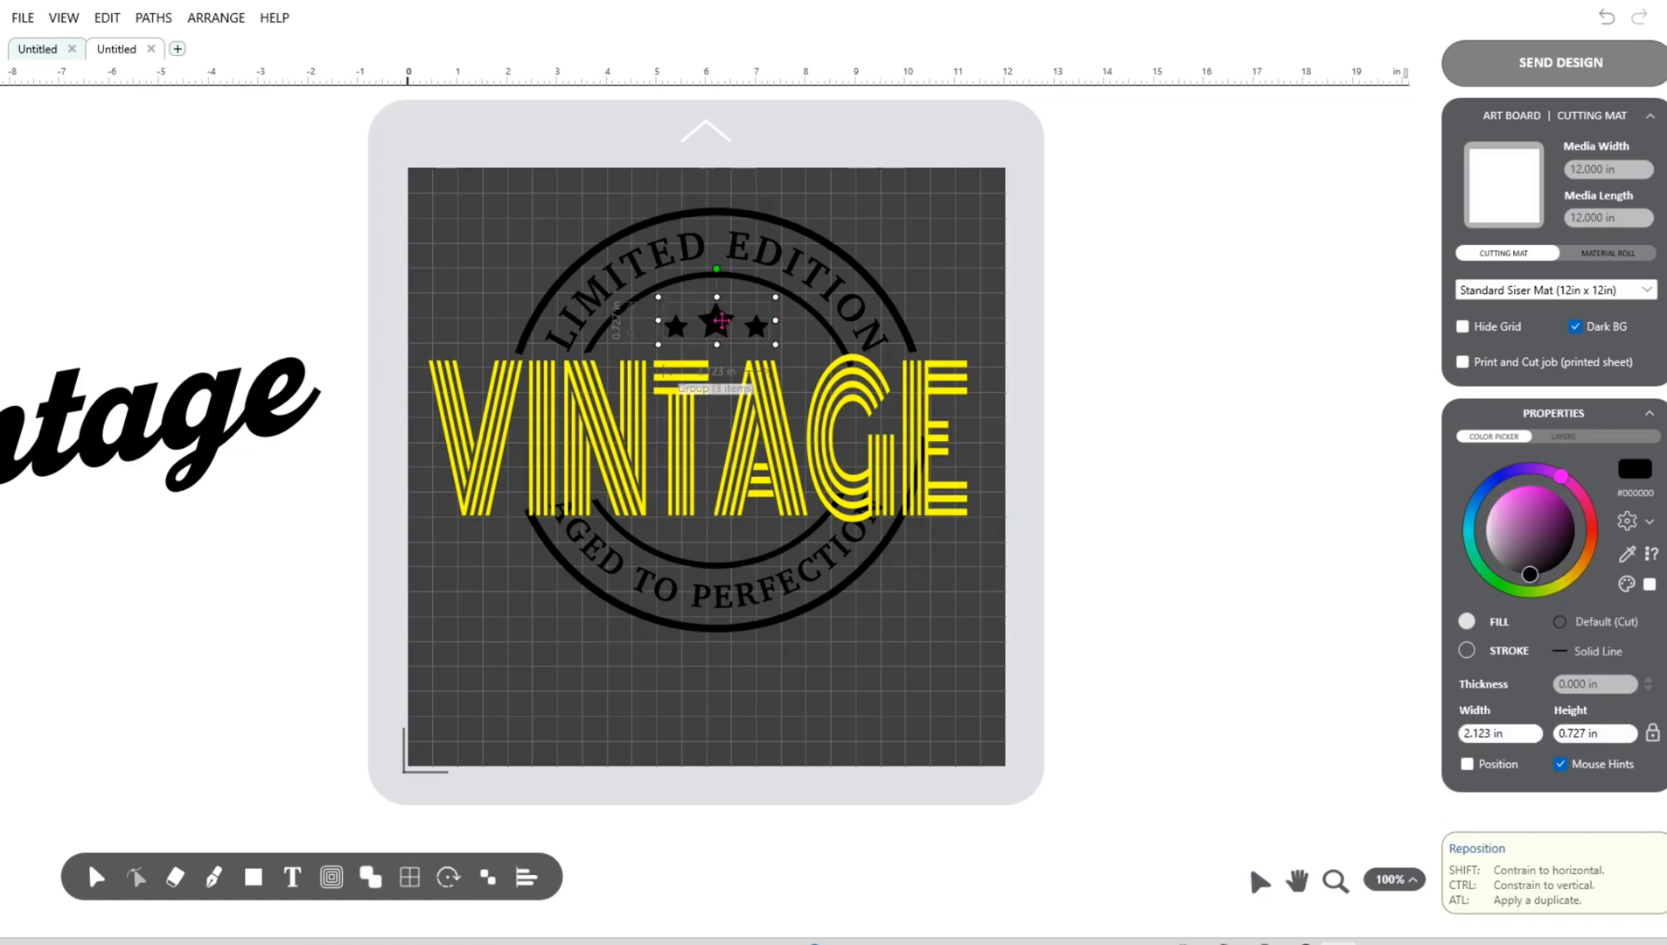
{"action": "left_click", "coordinate": [1635, 472]}
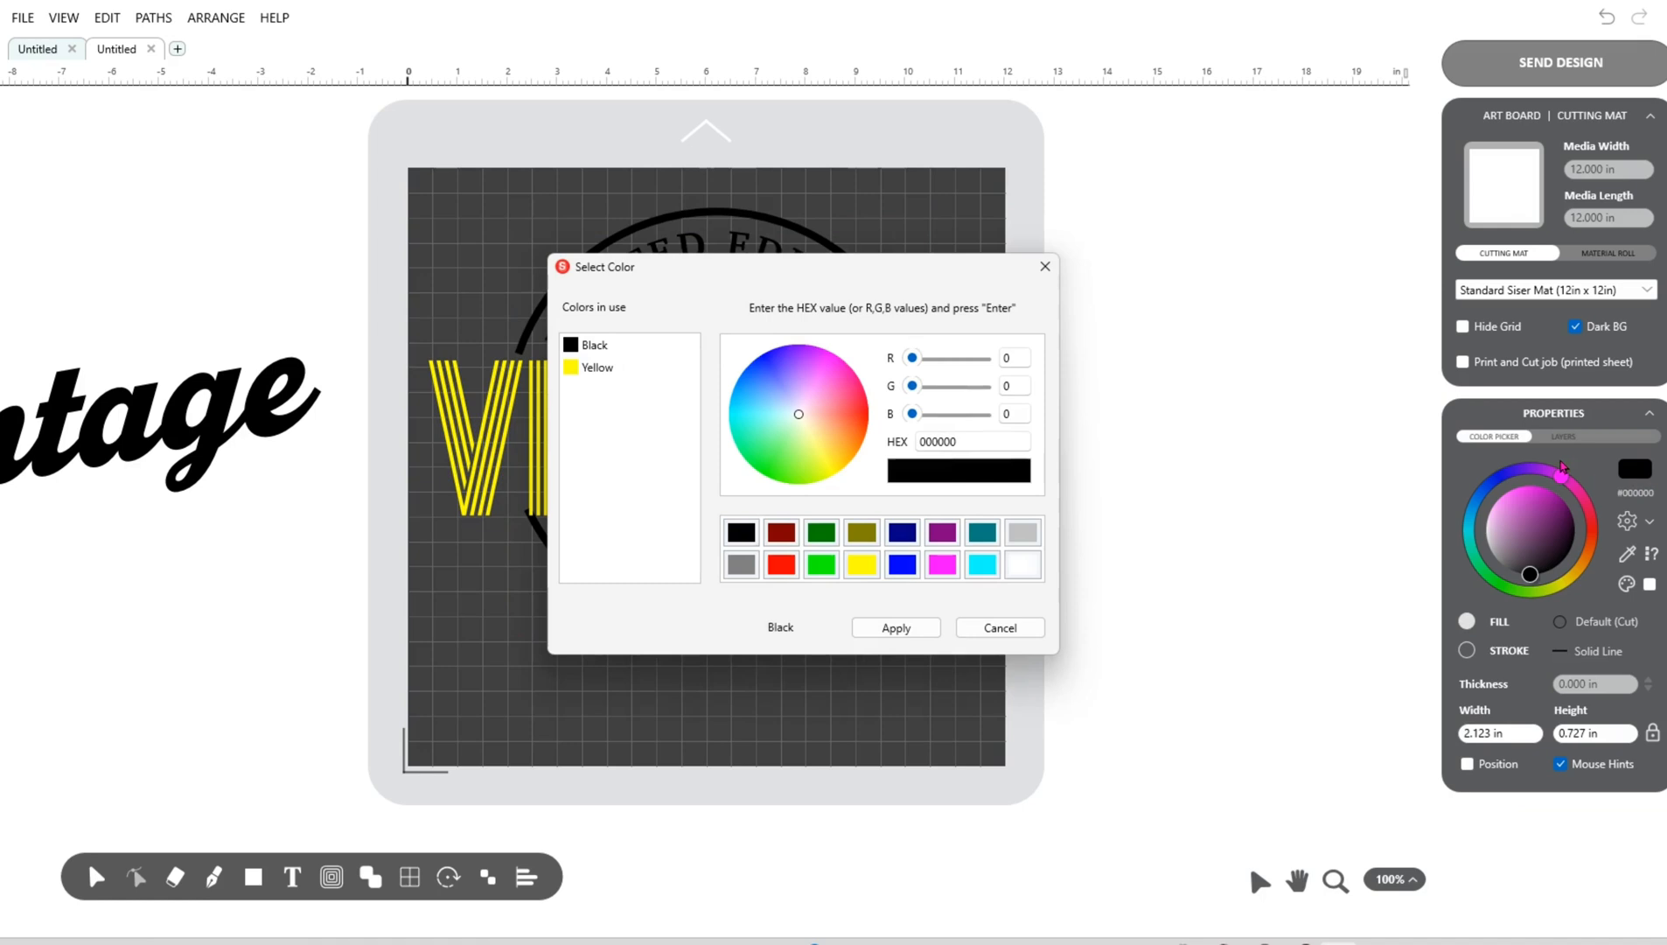
{"action": "left_click", "coordinate": [1025, 564]}
{"action": "left_click", "coordinate": [896, 628]}
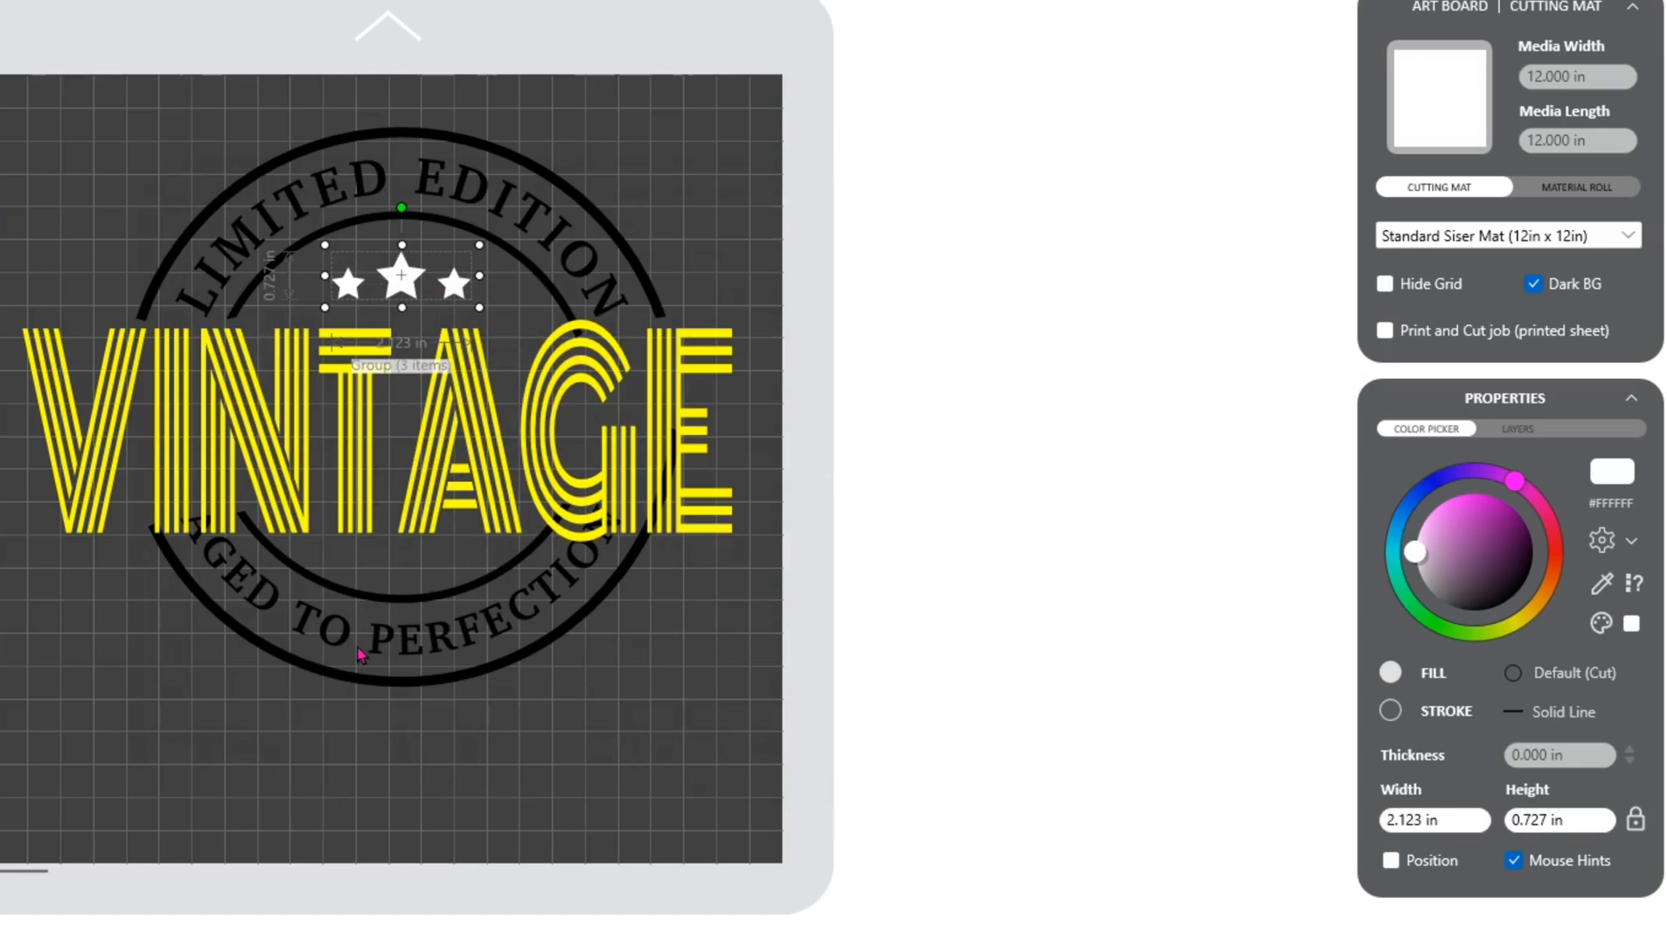
Step: Move the circular frame and its curved lettering off the mat to the right, and shift the stars up and left above VINTAGE
{"action": "left_click", "coordinate": [400, 681]}
{"action": "left_click_drag", "start_coordinate": [399, 681], "coordinate": [1118, 676]}
{"action": "left_click_drag", "start_coordinate": [439, 640], "coordinate": [1151, 637]}
{"action": "left_click_drag", "start_coordinate": [420, 293], "coordinate": [371, 263]}
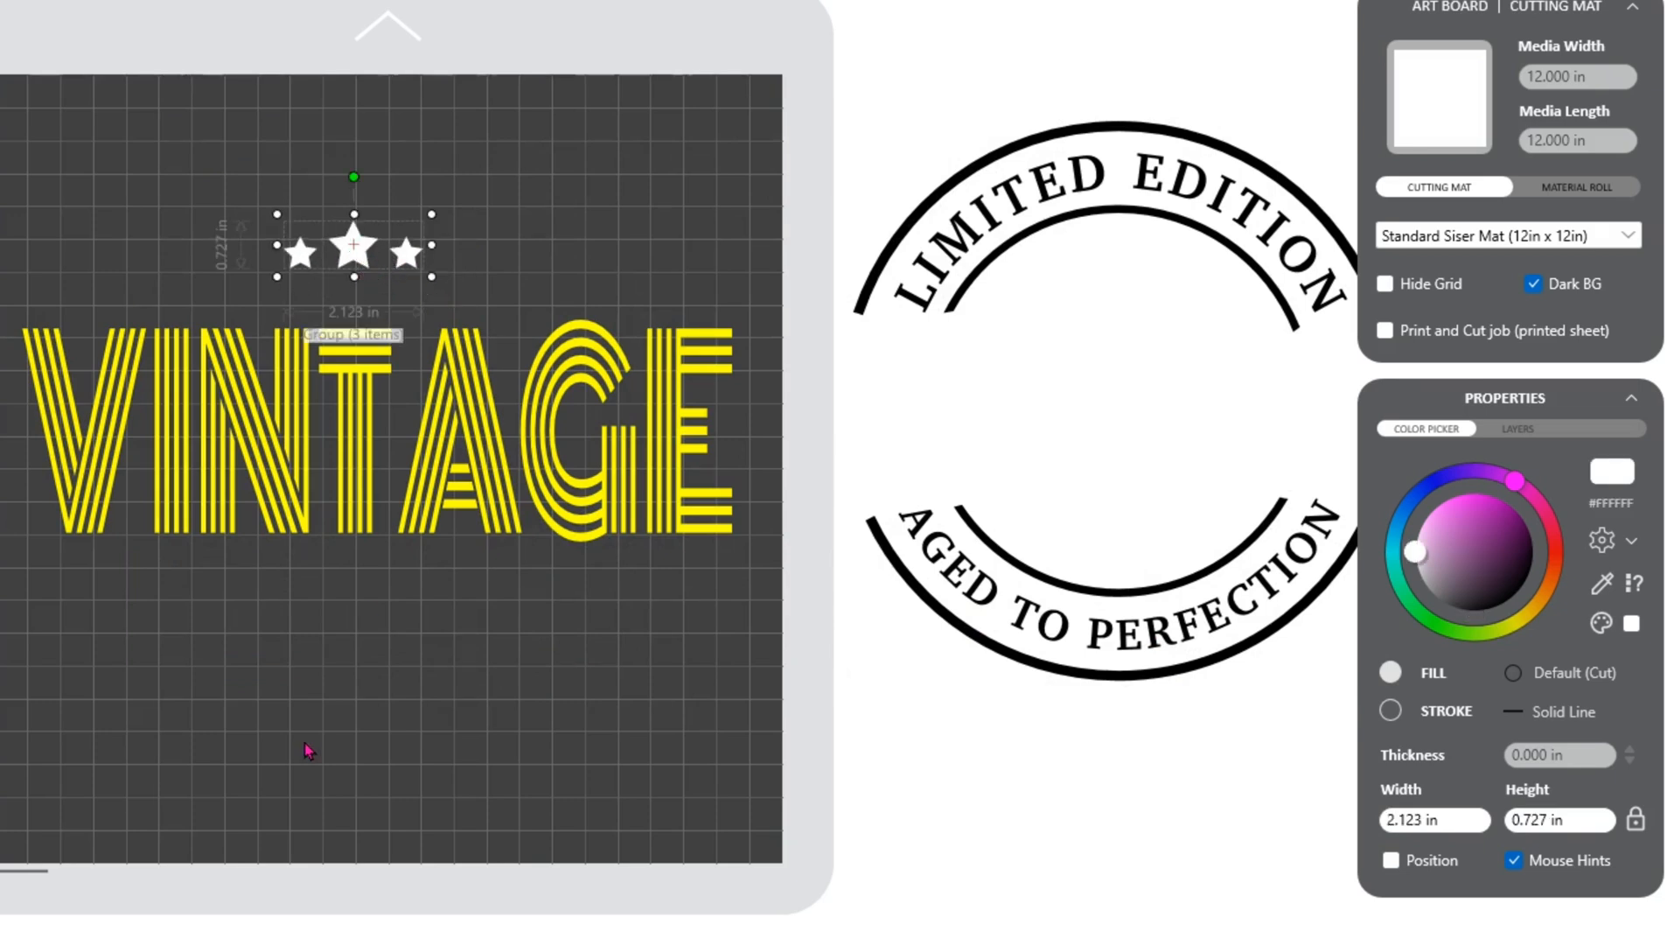
Step: Duplicate the white three-star group and move the copy straight down to just below the VINTAGE text
{"action": "right_click", "coordinate": [356, 248]}
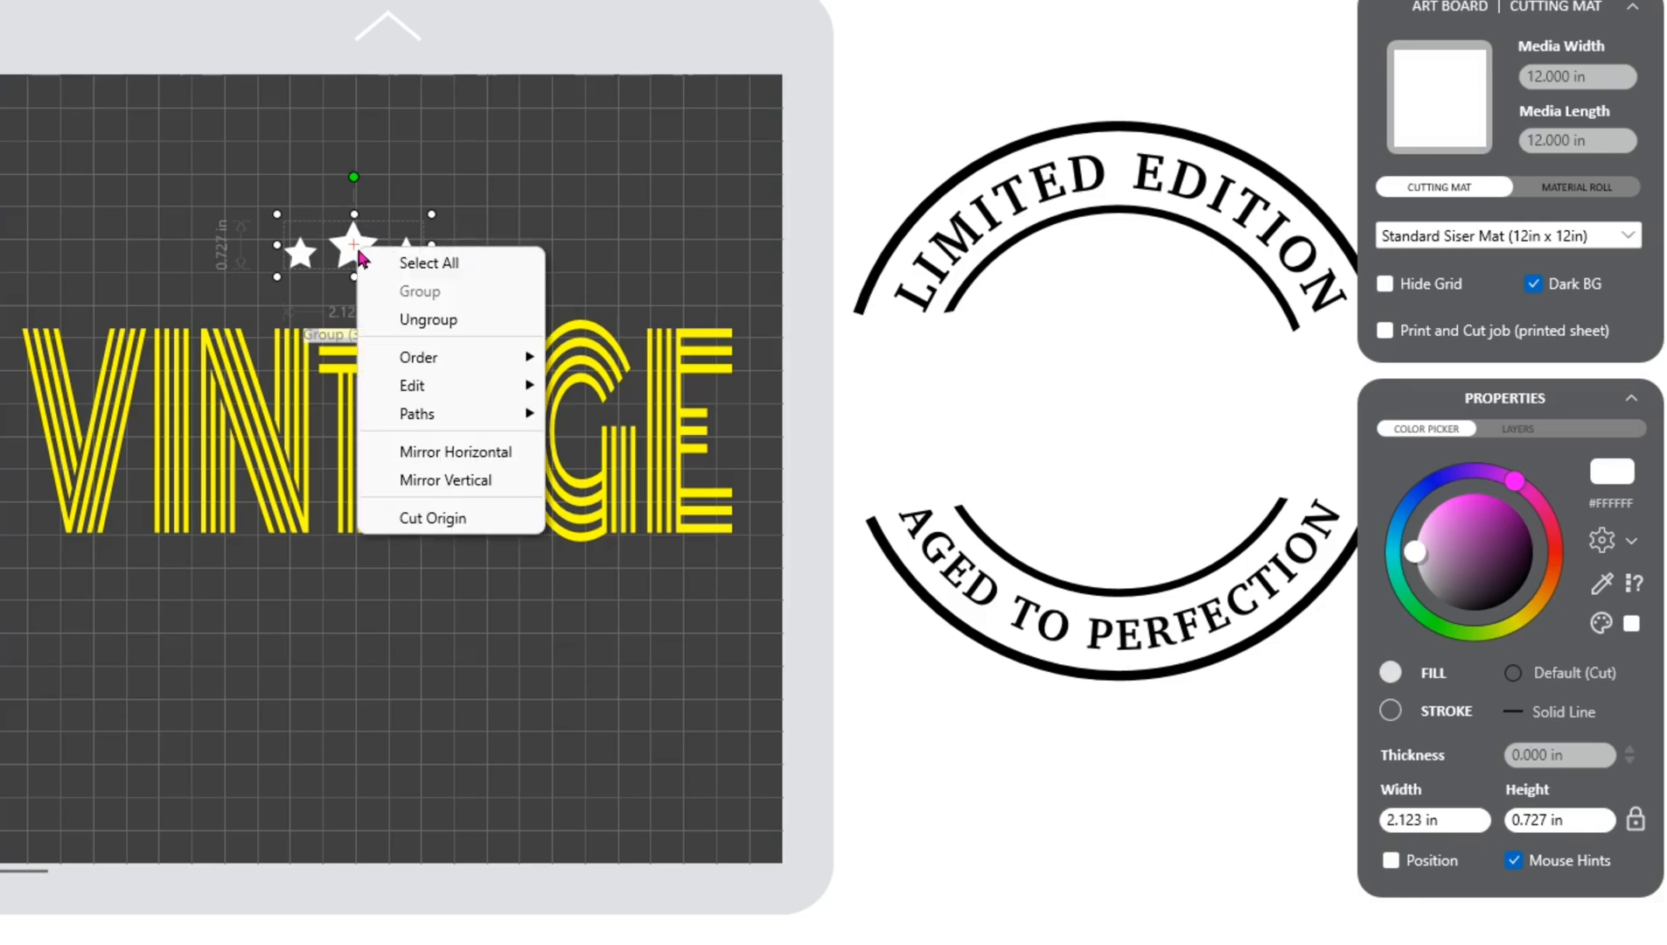
{"action": "mouse_move", "coordinate": [448, 427]}
{"action": "mouse_move", "coordinate": [449, 386]}
{"action": "left_click", "coordinate": [611, 480]}
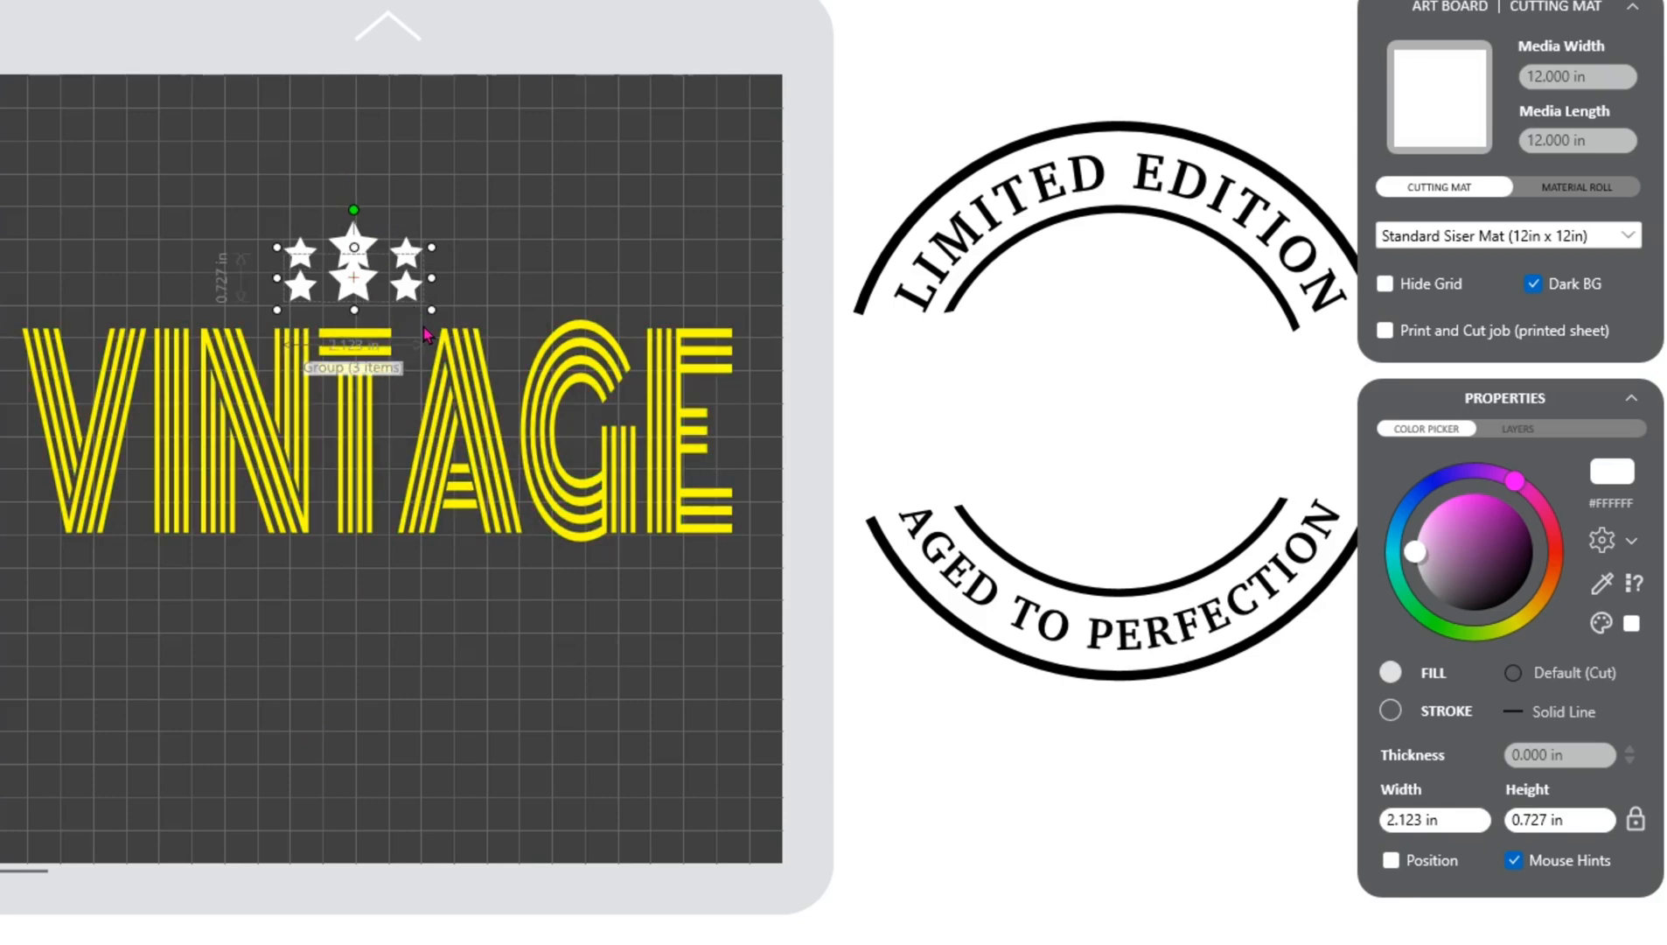
{"action": "key", "text": "Down"}
{"action": "key", "text": "Down"}
{"action": "key", "text": "Down"}
{"action": "key", "text": "Down"}
{"action": "key", "text": "Down"}
{"action": "key", "text": "Down"}
{"action": "key", "text": "Down"}
{"action": "key", "text": "Down"}
{"action": "key", "text": "Down"}
{"action": "key", "text": "Down"}
{"action": "key", "text": "Down"}
{"action": "key", "text": "Down"}
{"action": "key", "text": "Down"}
{"action": "key", "text": "Down"}
{"action": "key", "text": "Down"}
{"action": "key", "text": "Down"}
{"action": "key", "text": "Down"}
{"action": "key", "text": "Down"}
{"action": "key", "text": "Down"}
{"action": "key", "text": "Down"}
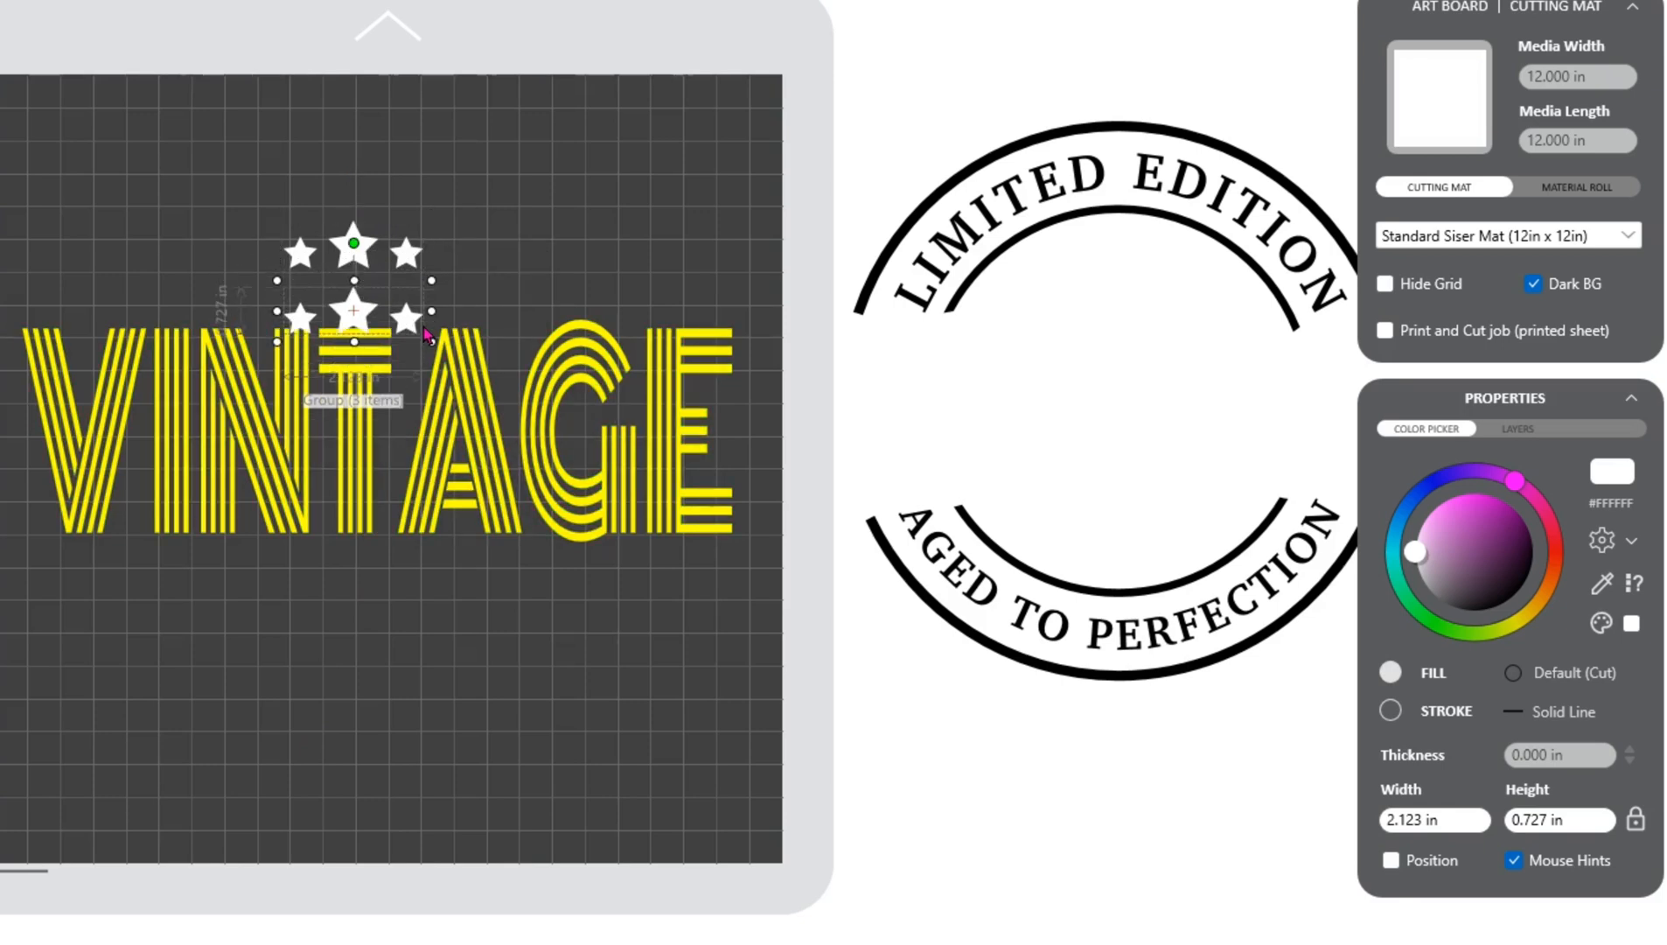
{"action": "key", "text": "Down"}
{"action": "key", "text": "Down"}
{"action": "key", "text": "Down"}
{"action": "key", "text": "Down"}
{"action": "key", "text": "Down"}
{"action": "key", "text": "Down"}
{"action": "key", "text": "Down"}
{"action": "key", "text": "Down"}
{"action": "key", "text": "Down"}
{"action": "key", "text": "Down"}
{"action": "key", "text": "Down"}
{"action": "key", "text": "Down"}
{"action": "key", "text": "Down"}
{"action": "key", "text": "Down"}
{"action": "key", "text": "Down"}
{"action": "key", "text": "Down"}
{"action": "key", "text": "Down"}
{"action": "key", "text": "Down"}
{"action": "key", "text": "Down"}
{"action": "key", "text": "Down"}
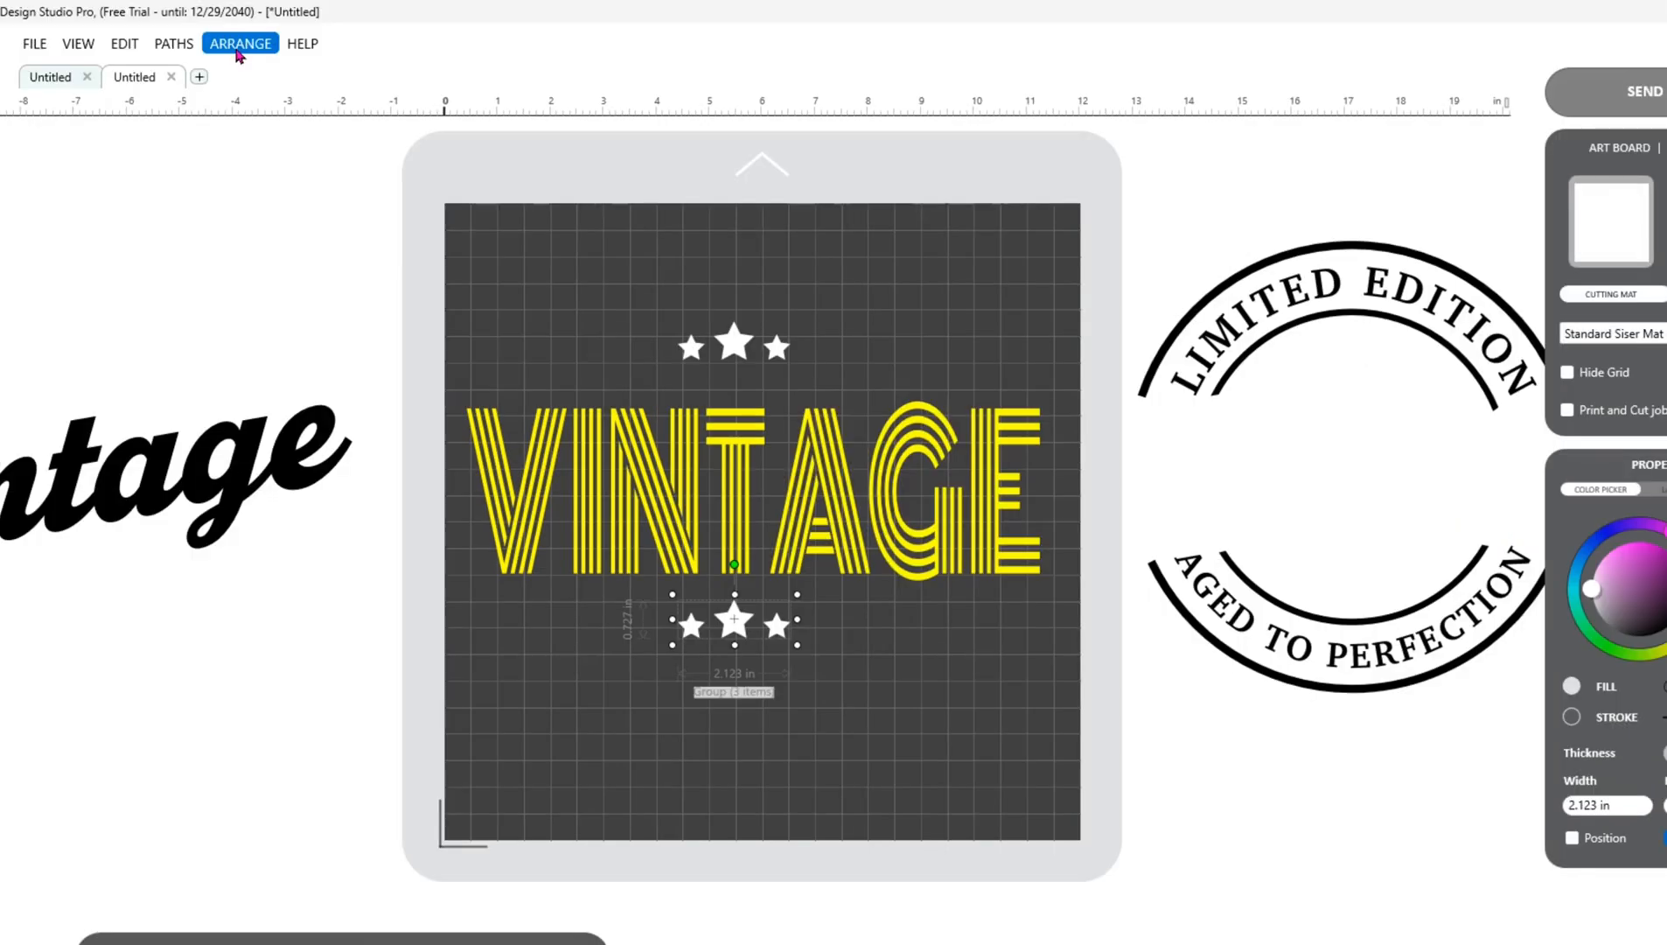
Step: Mirror the lower star group vertically and lower it slightly to leave more space below VINTAGE
{"action": "left_click", "coordinate": [0, 0]}
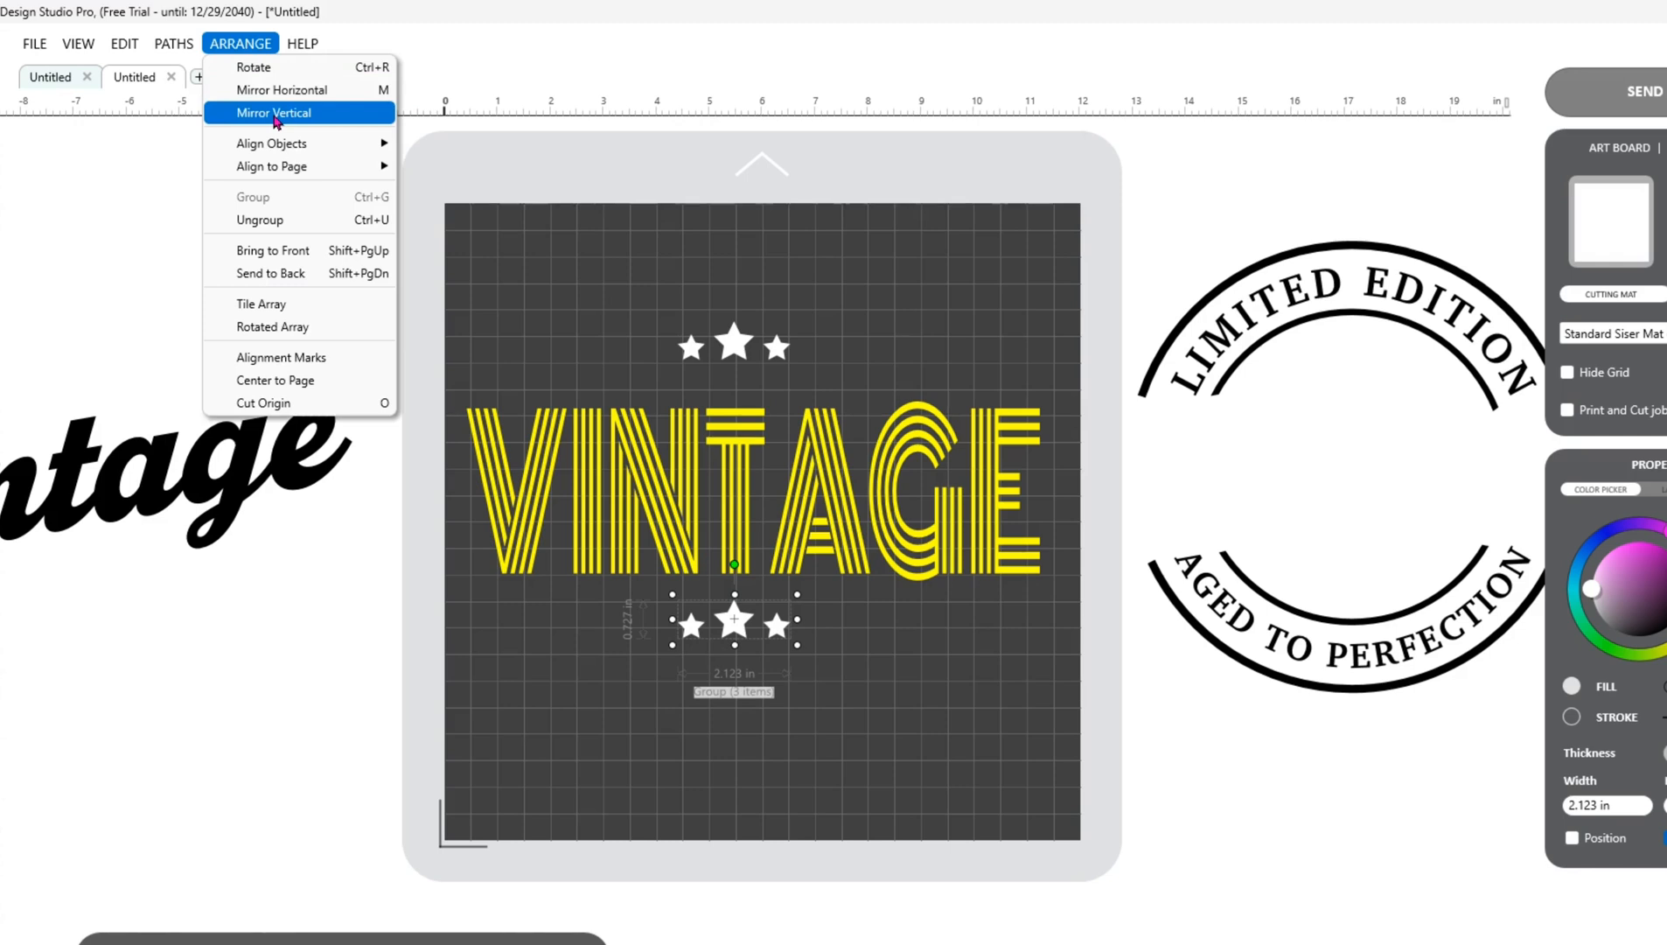
{"action": "left_click", "coordinate": [274, 114]}
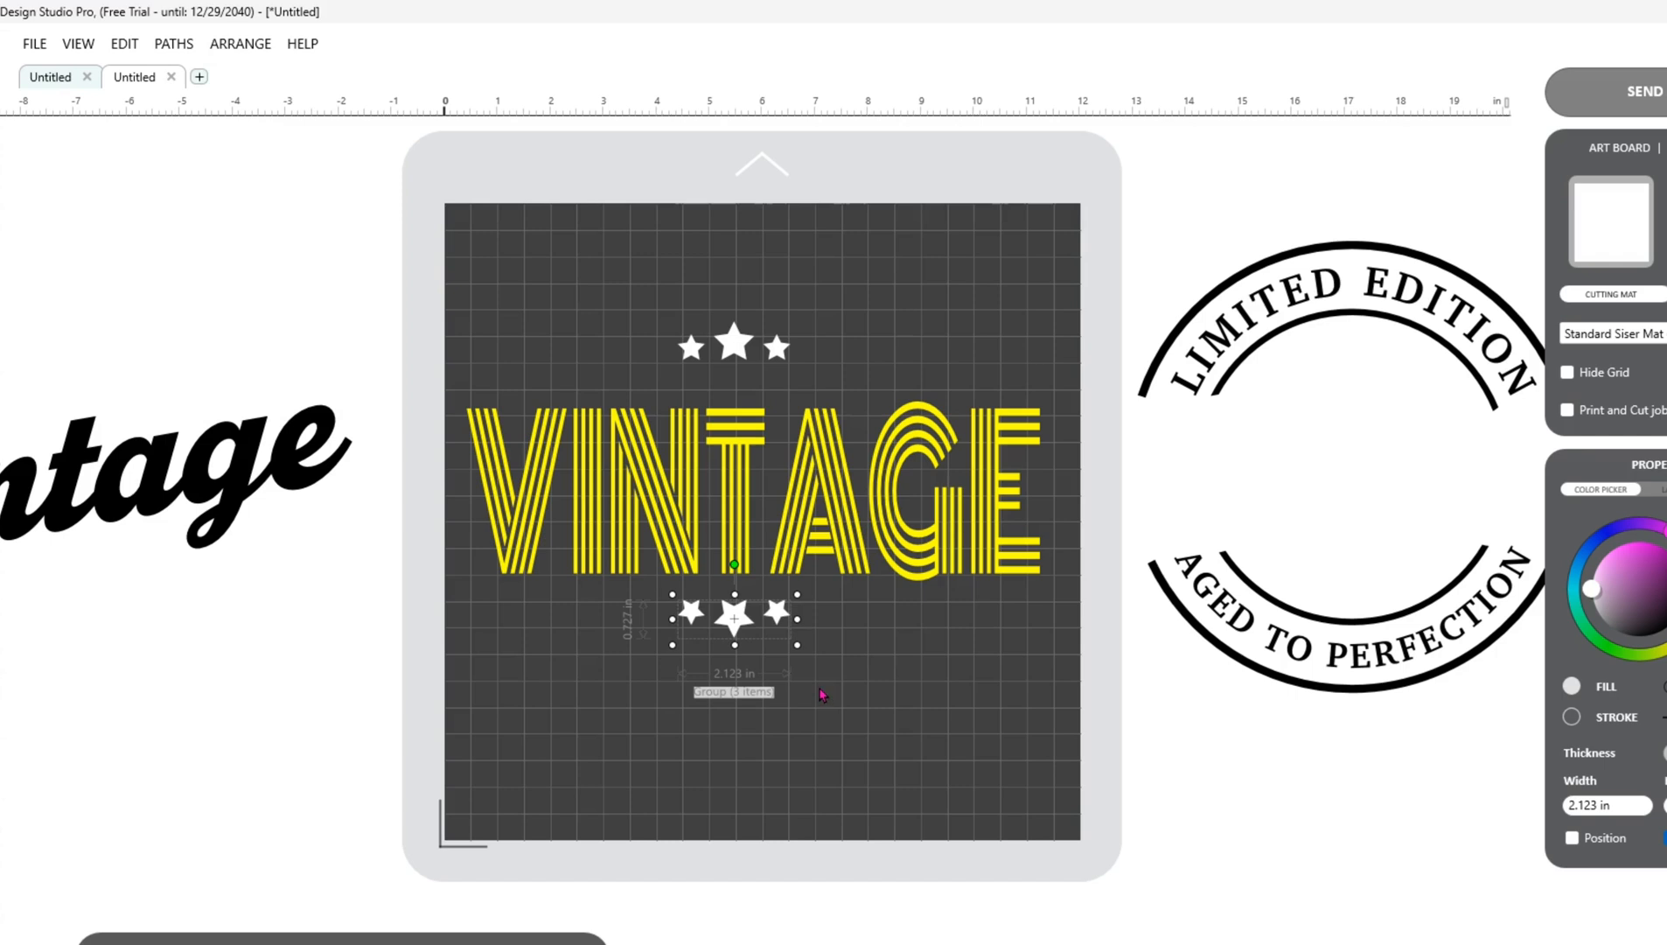
{"action": "key", "text": "Down"}
{"action": "key", "text": "Down"}
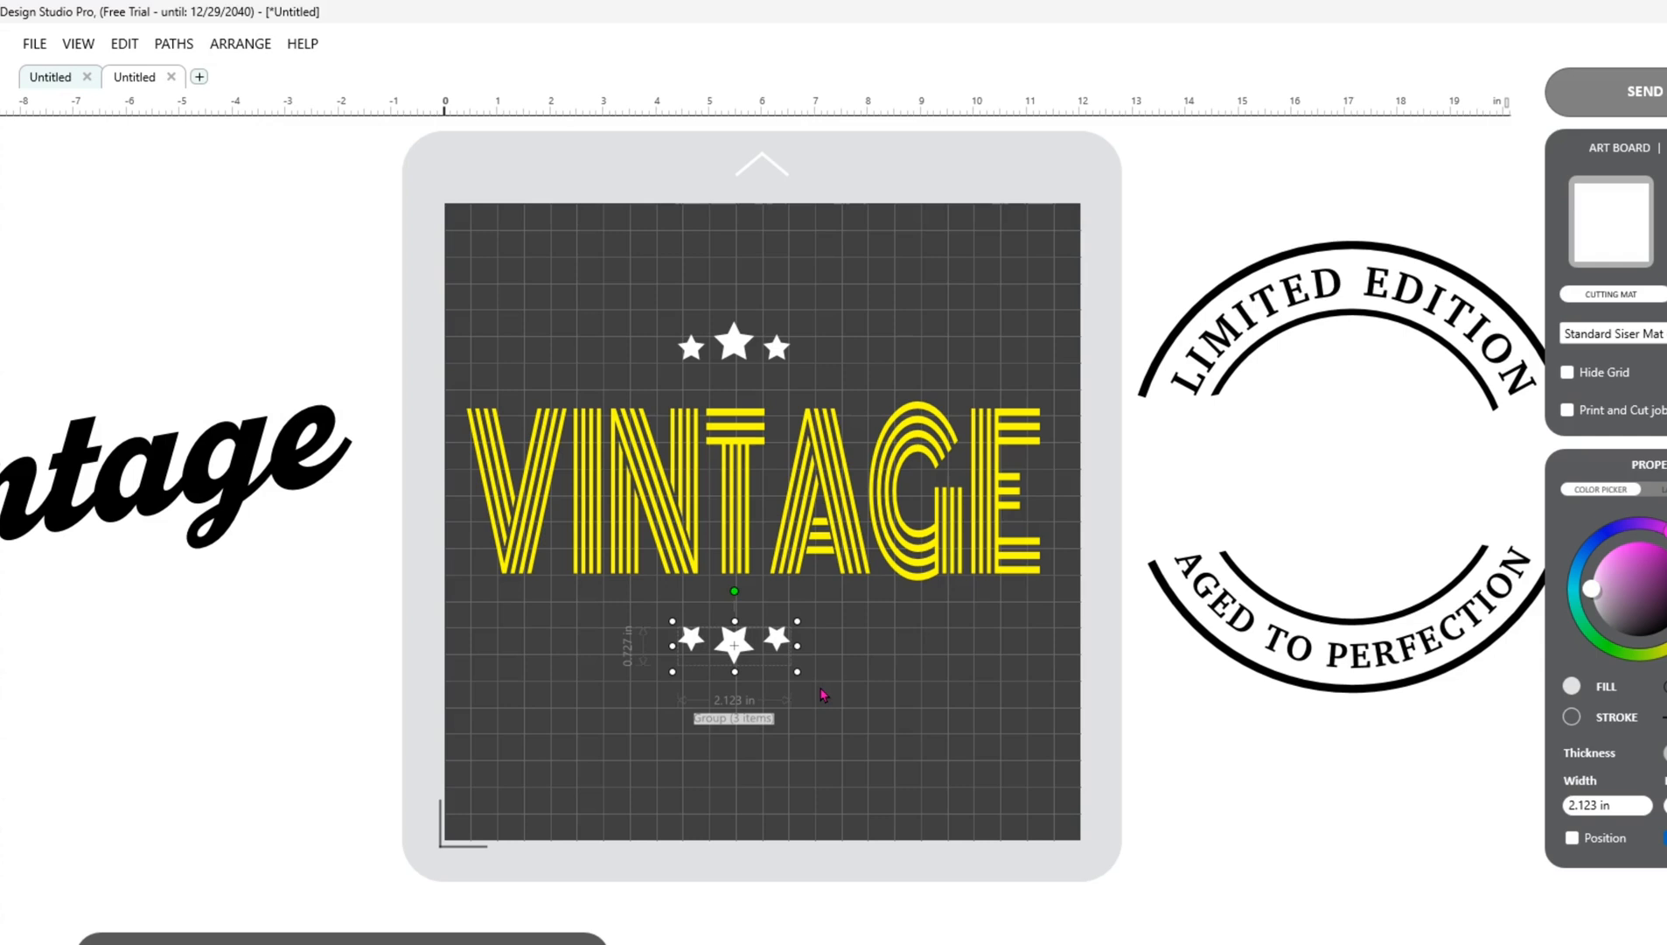
Step: Group the upper and lower star sets together and enlarge them proportionally to about 2.48 in wide
{"action": "left_click", "coordinate": [737, 348], "text": "shift"}
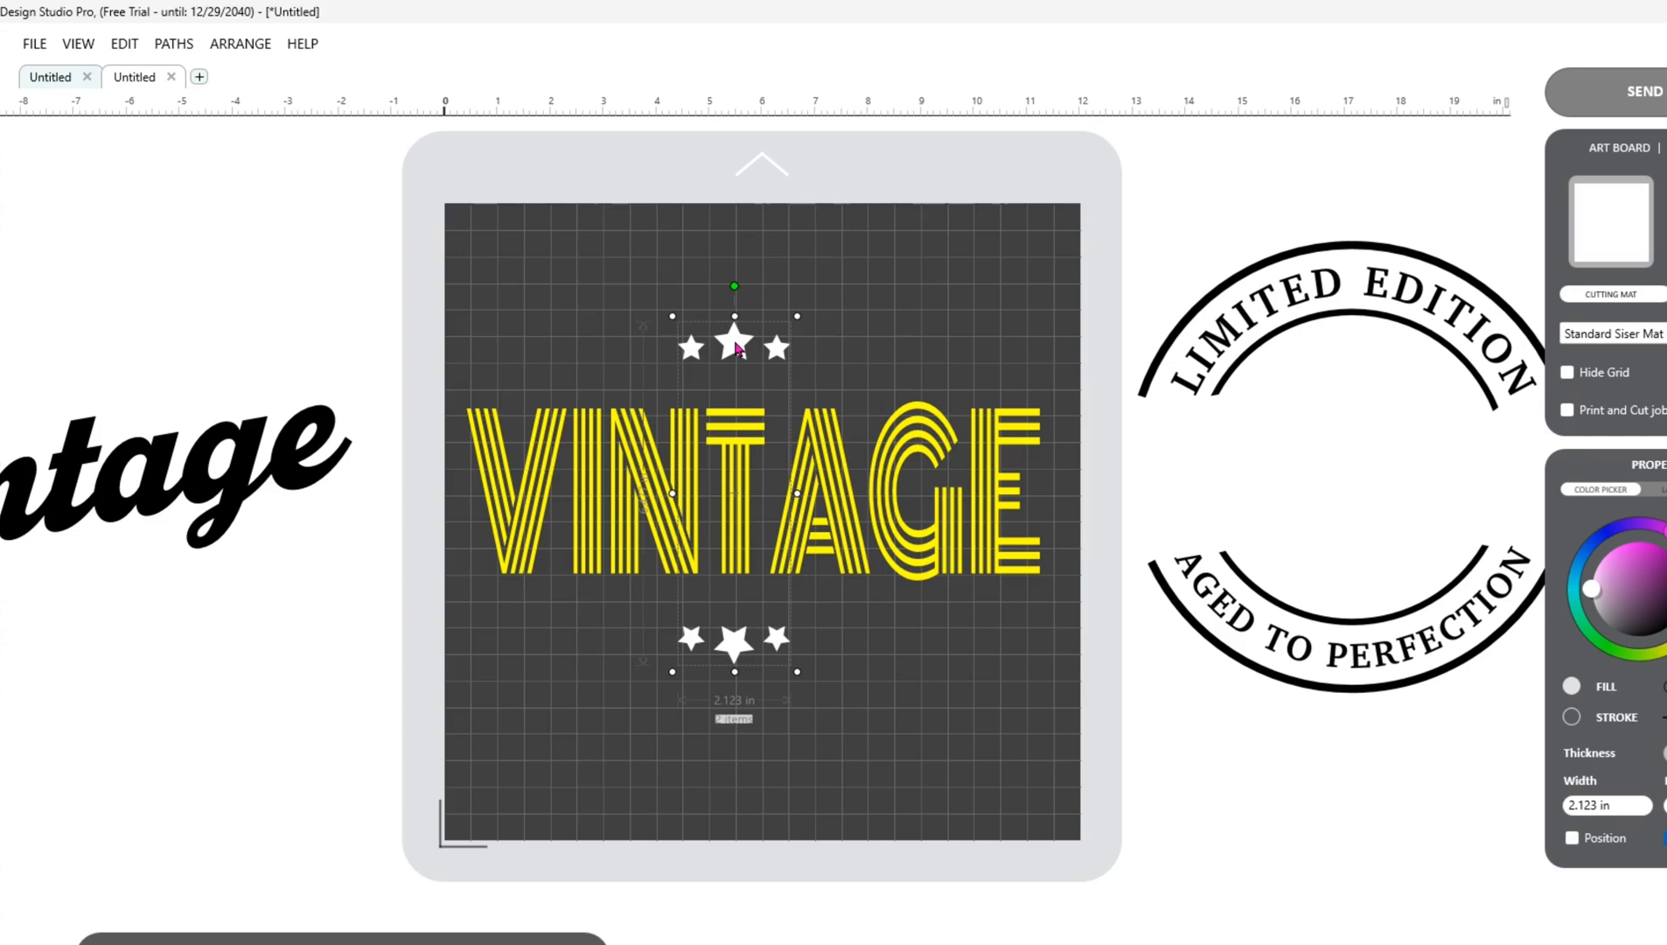
{"action": "right_click", "coordinate": [738, 348]}
{"action": "left_click", "coordinate": [769, 374]}
{"action": "left_click_drag", "start_coordinate": [797, 672], "coordinate": [737, 676]}
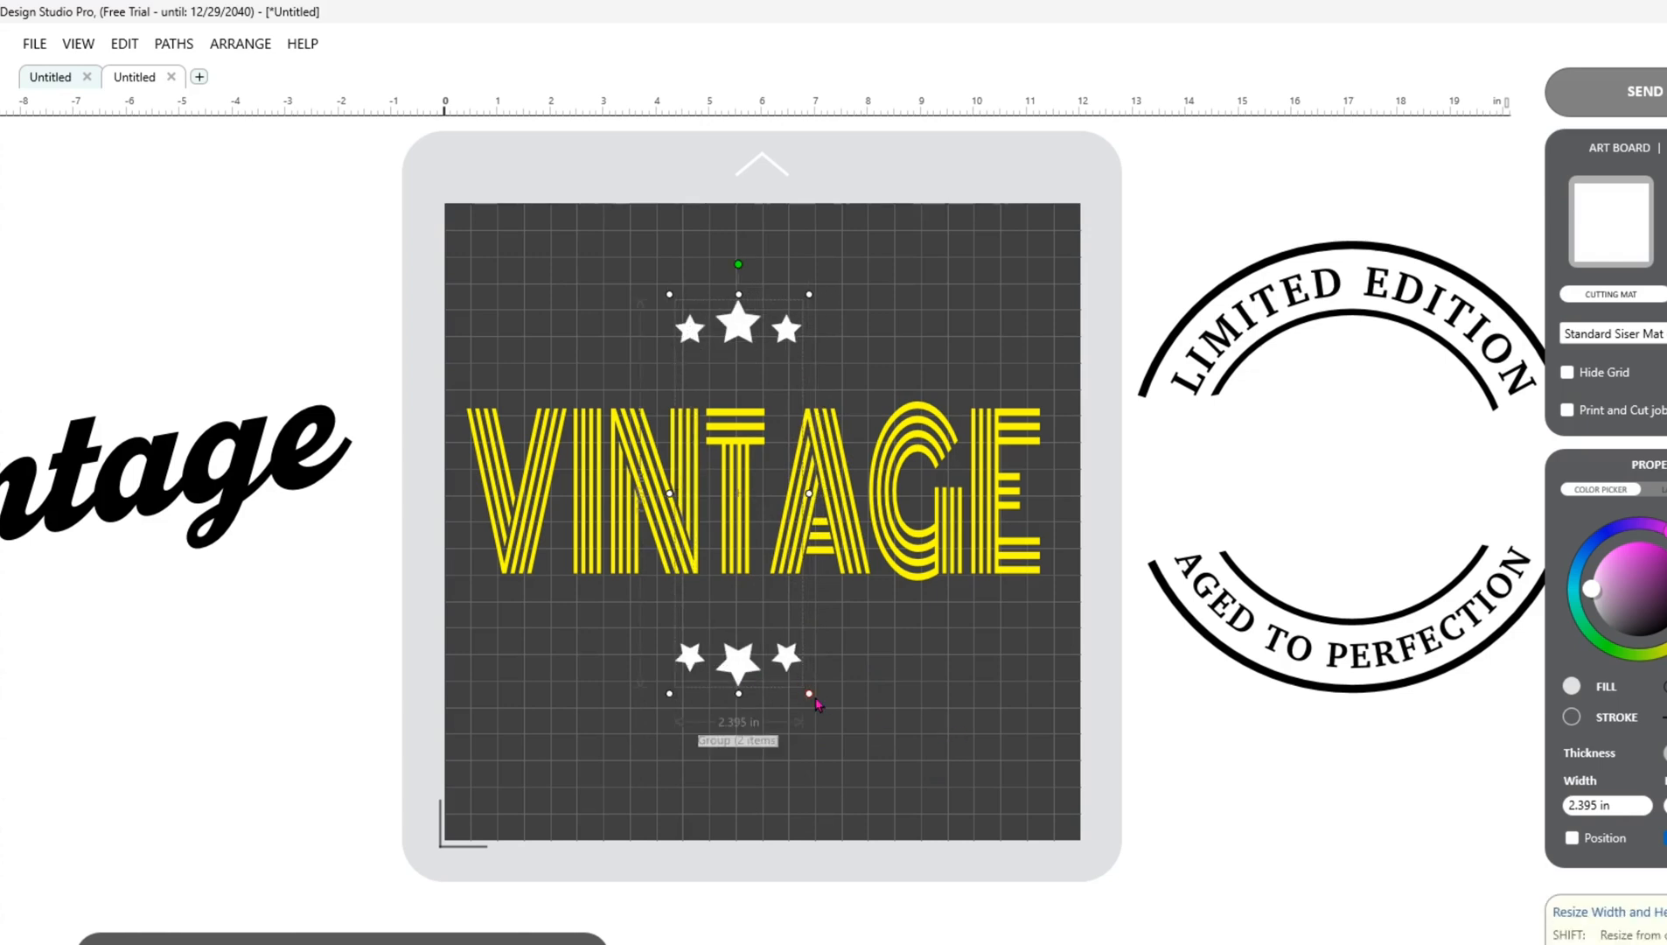
{"action": "left_click_drag", "start_coordinate": [810, 693], "coordinate": [755, 686]}
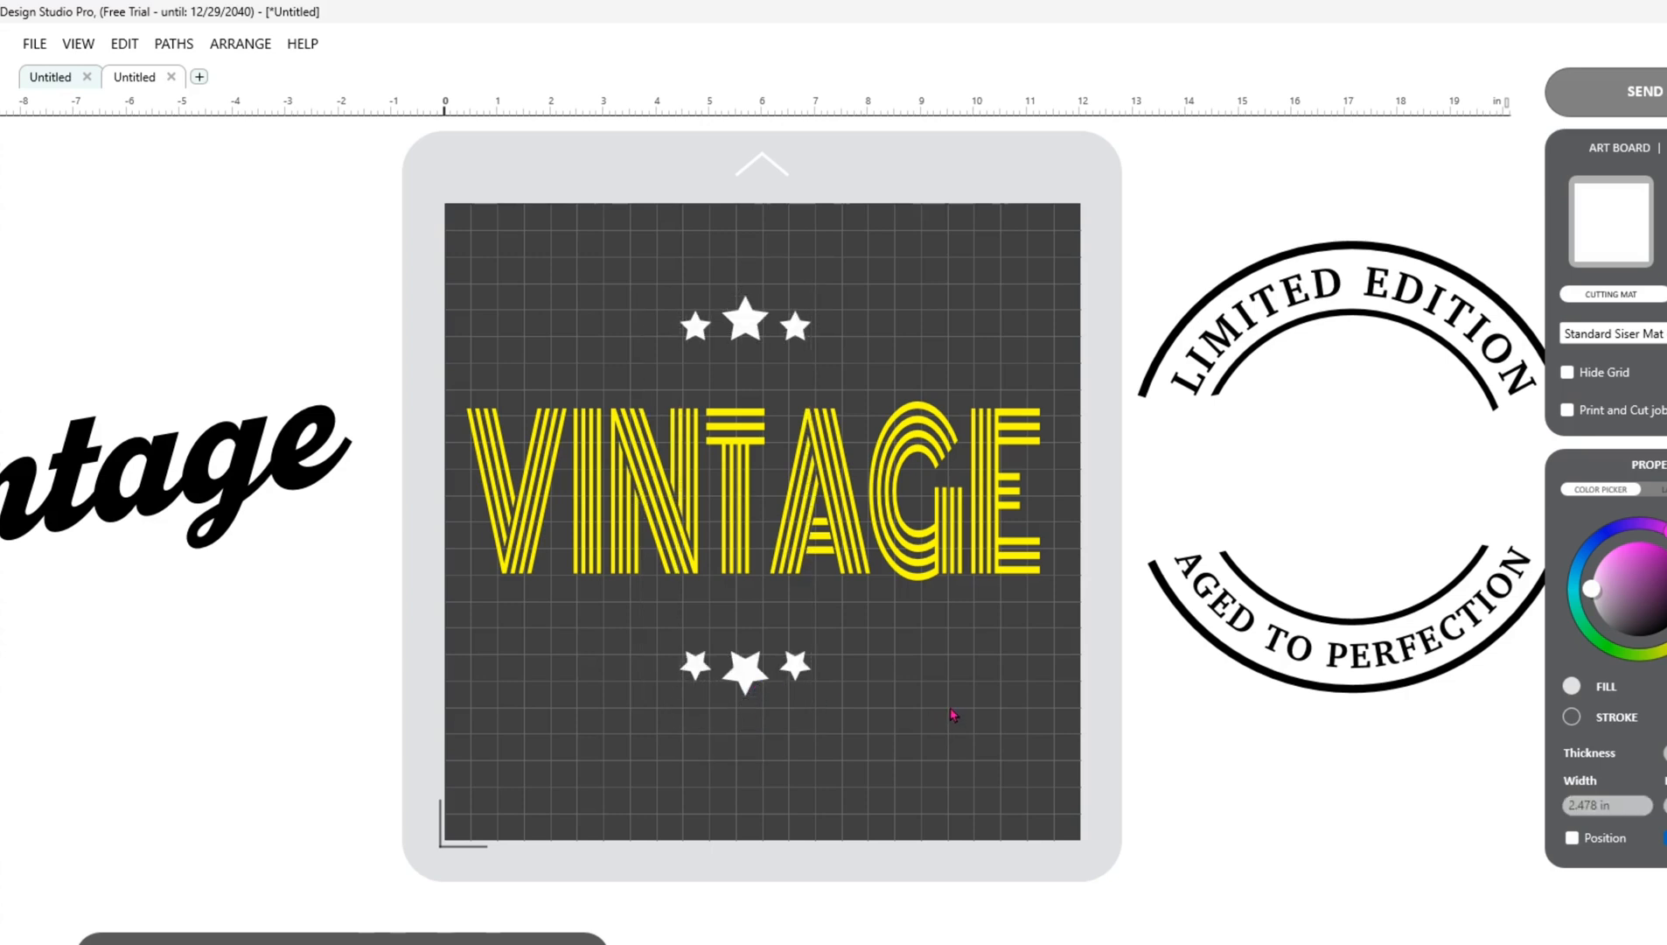
Step: Align the combined star group and the VINTAGE text so that their centers line up horizontally
{"action": "left_click_drag", "start_coordinate": [454, 261], "coordinate": [793, 503]}
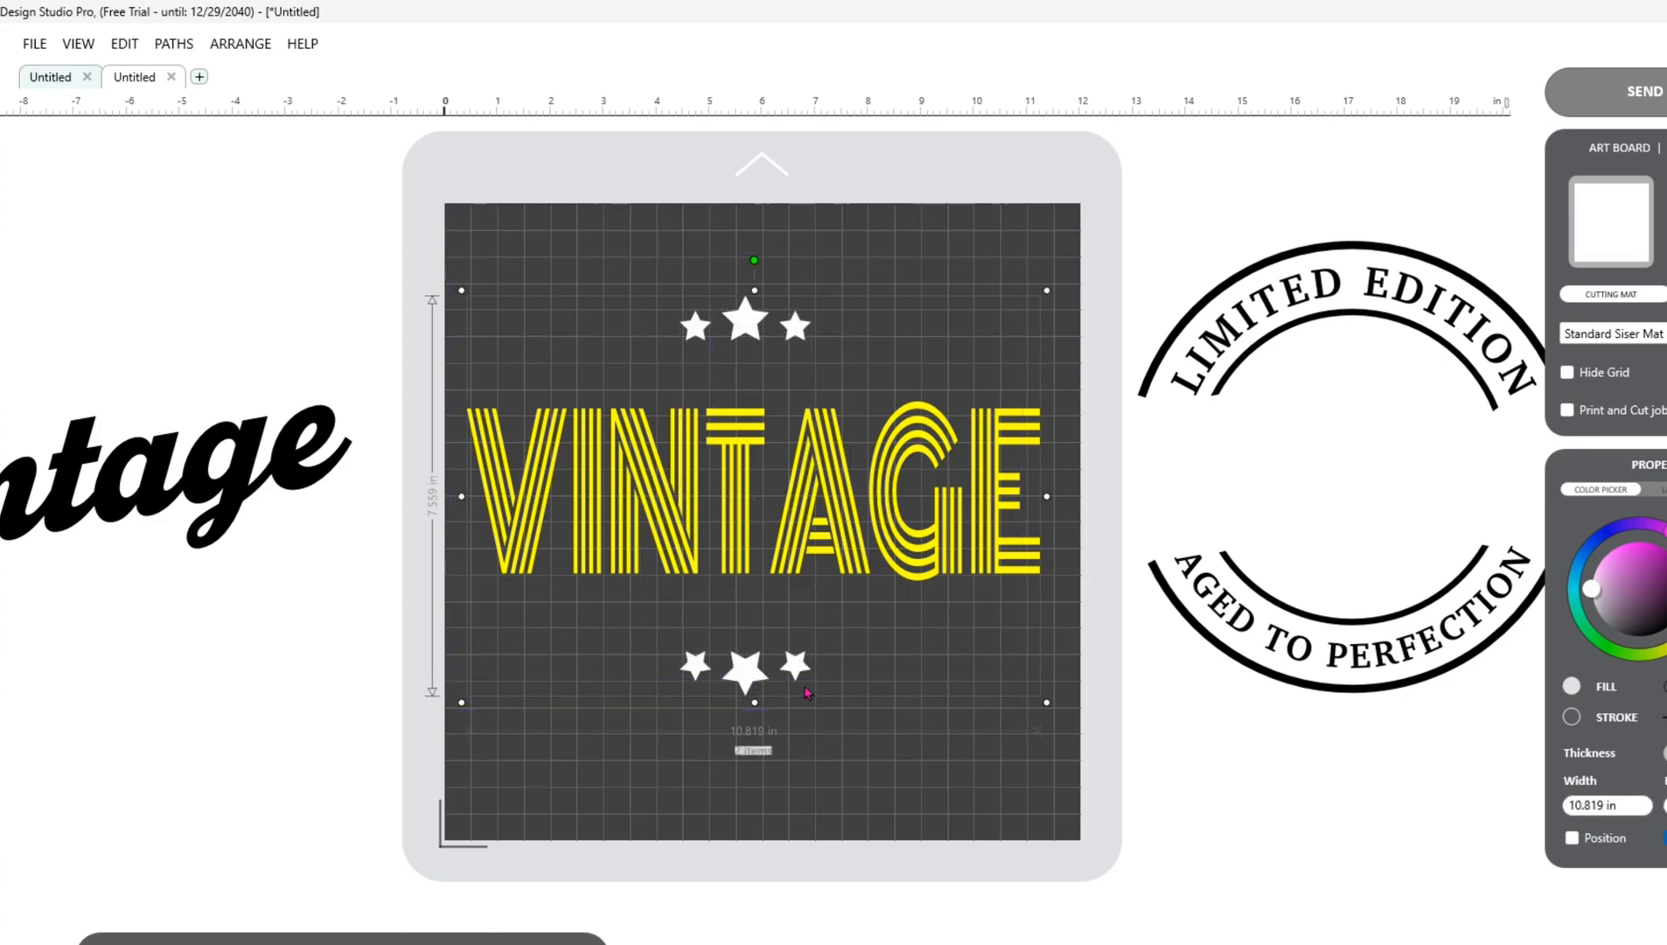
{"action": "right_click", "coordinate": [775, 676]}
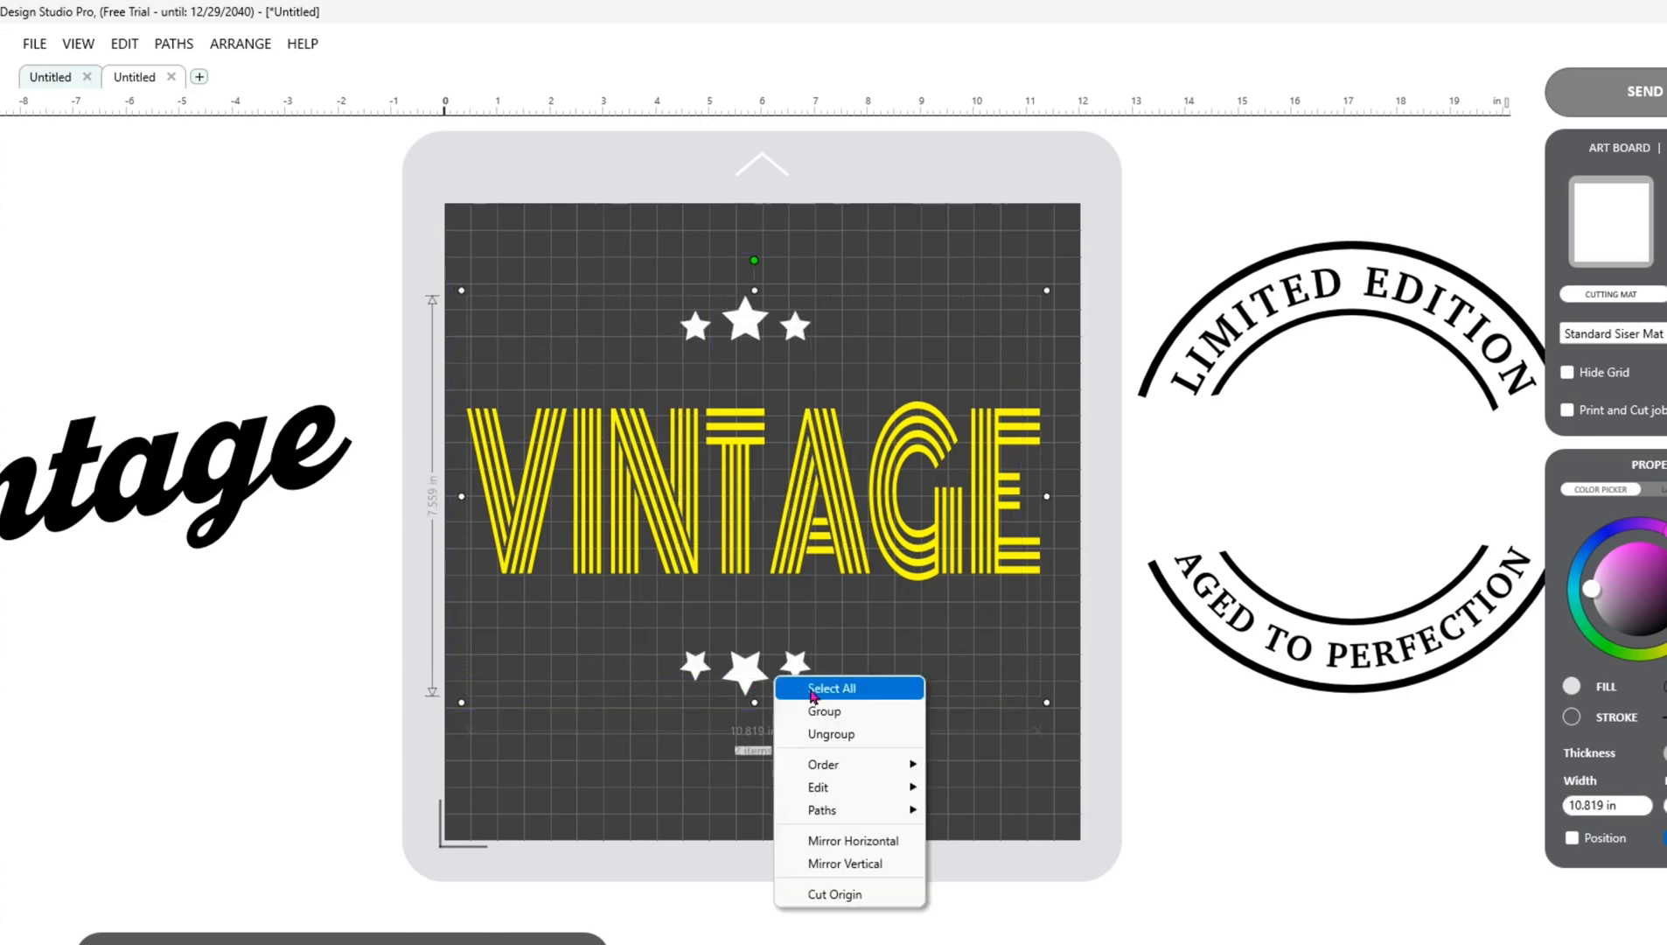
{"action": "left_click", "coordinate": [245, 53]}
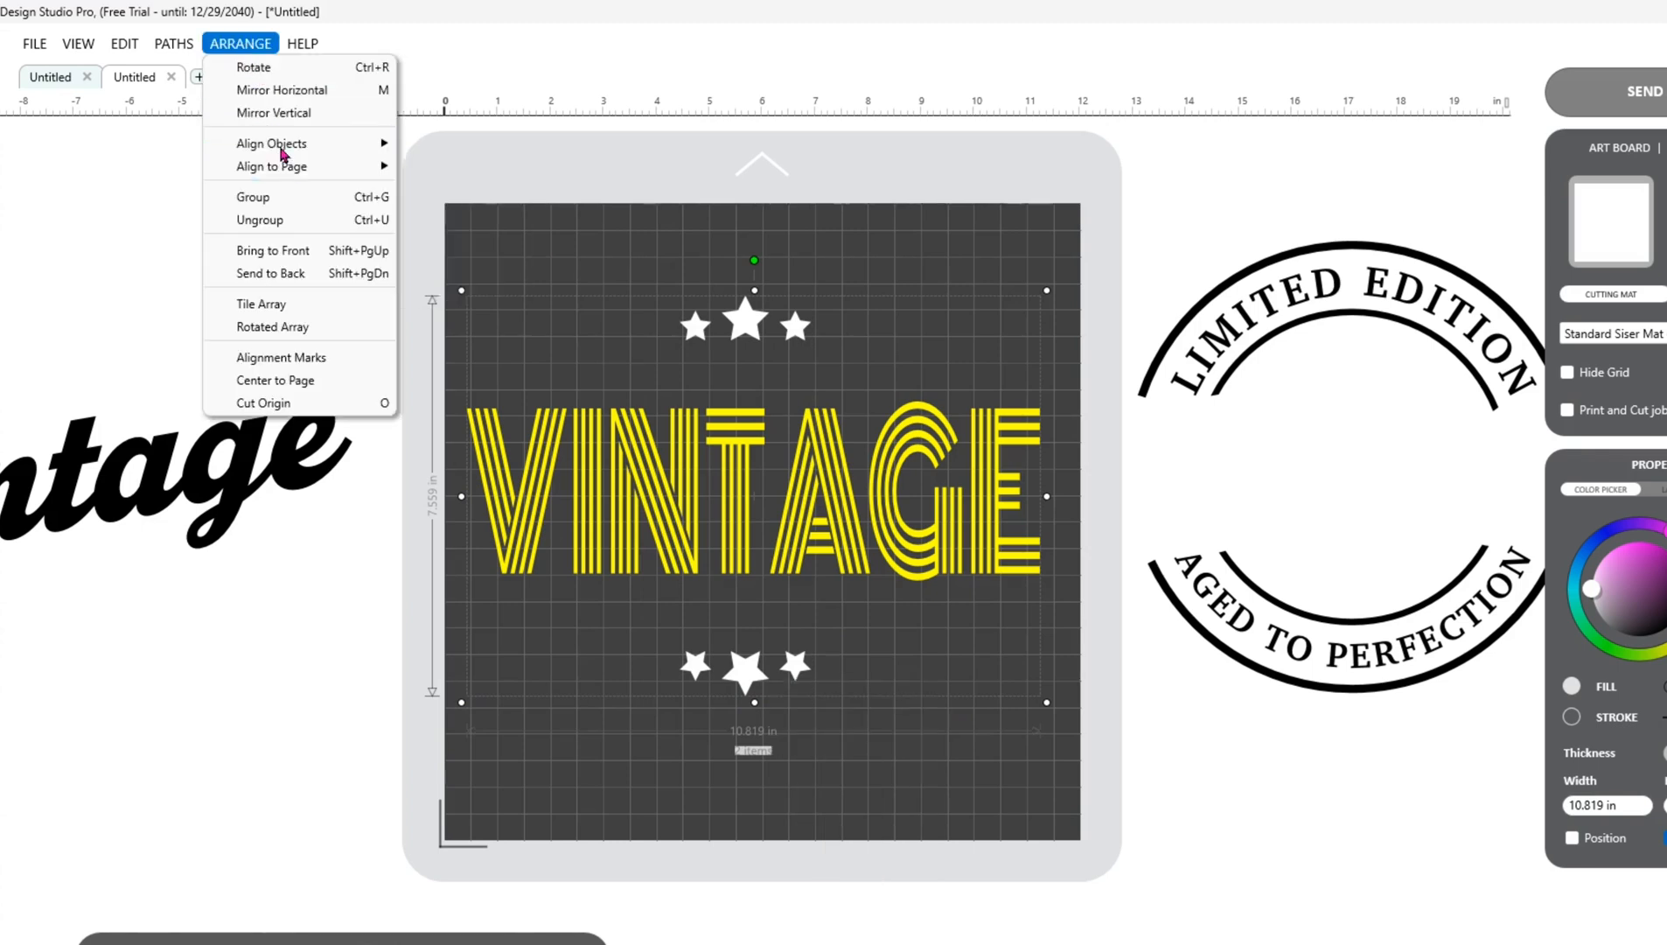
{"action": "mouse_move", "coordinate": [282, 147]}
{"action": "left_click", "coordinate": [442, 175]}
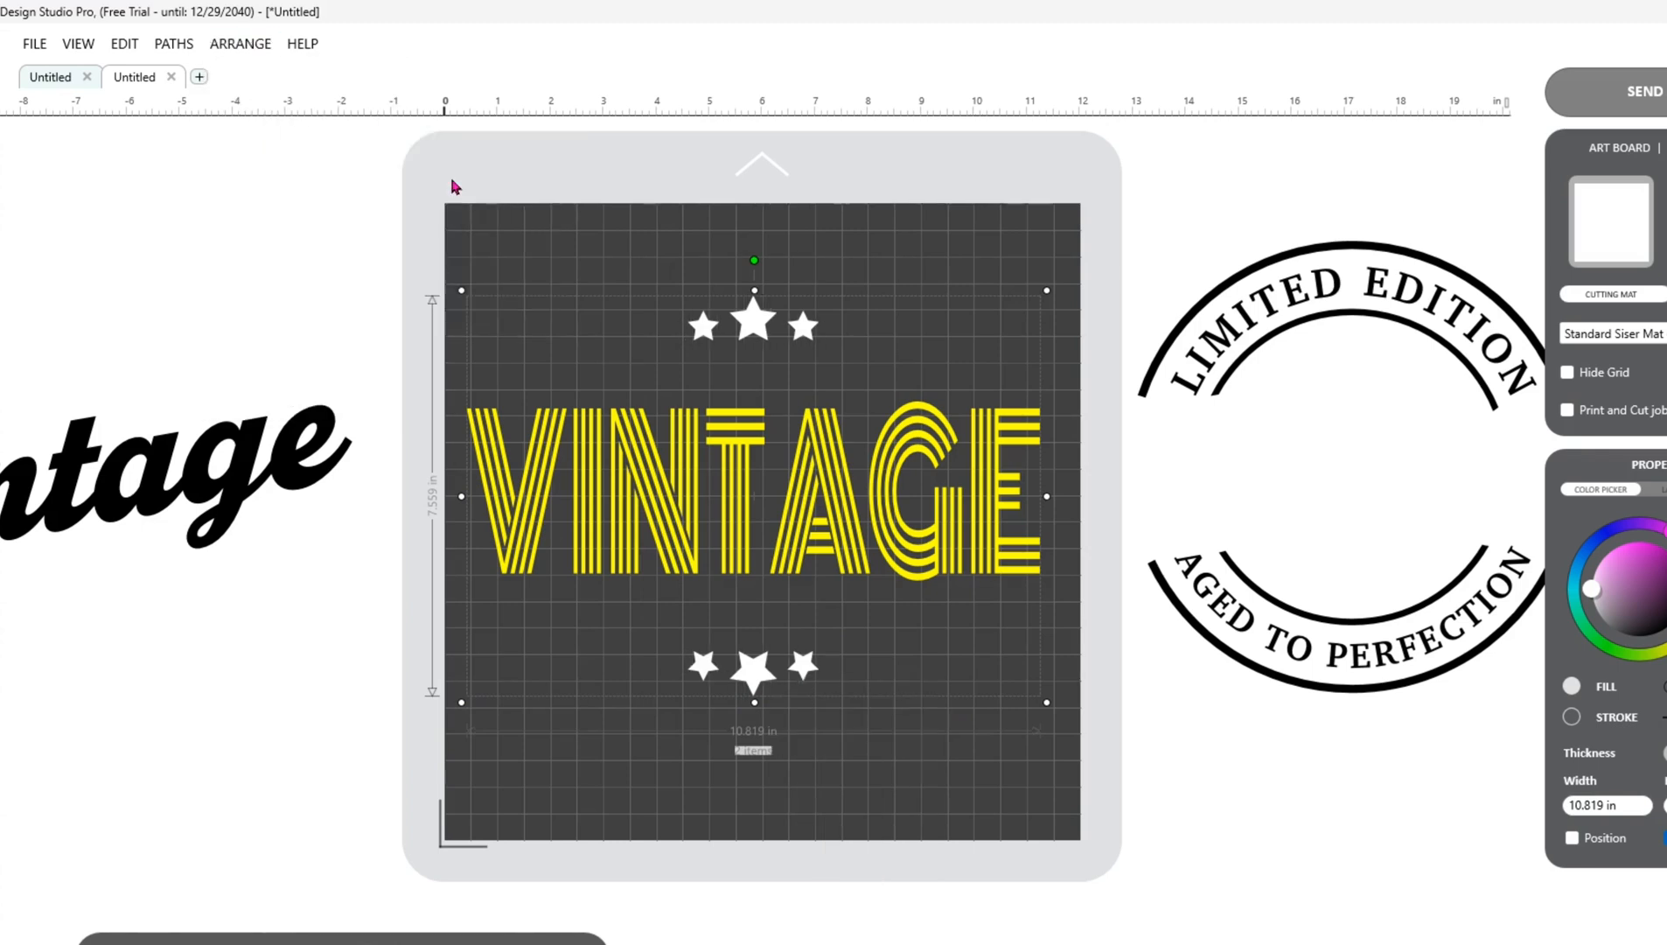
{"action": "left_click", "coordinate": [909, 792]}
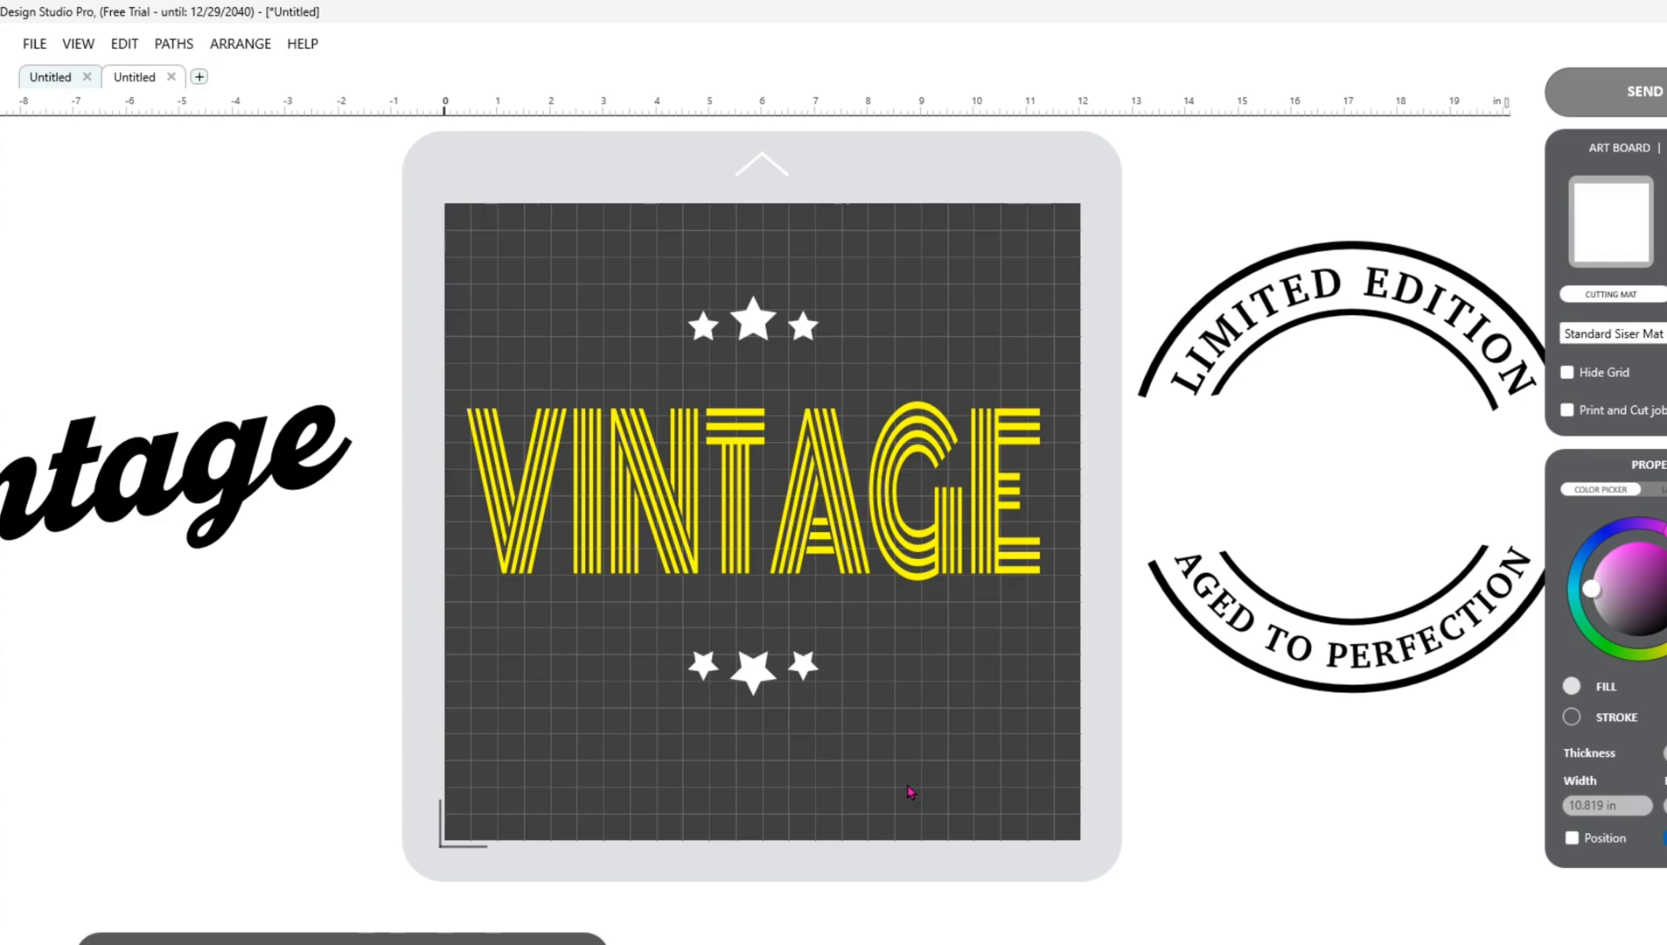
Step: Recolor the combined star group Cornflower Blue (#7984FF) and stretch its width to about 2.87 in
{"action": "left_click", "coordinate": [766, 683]}
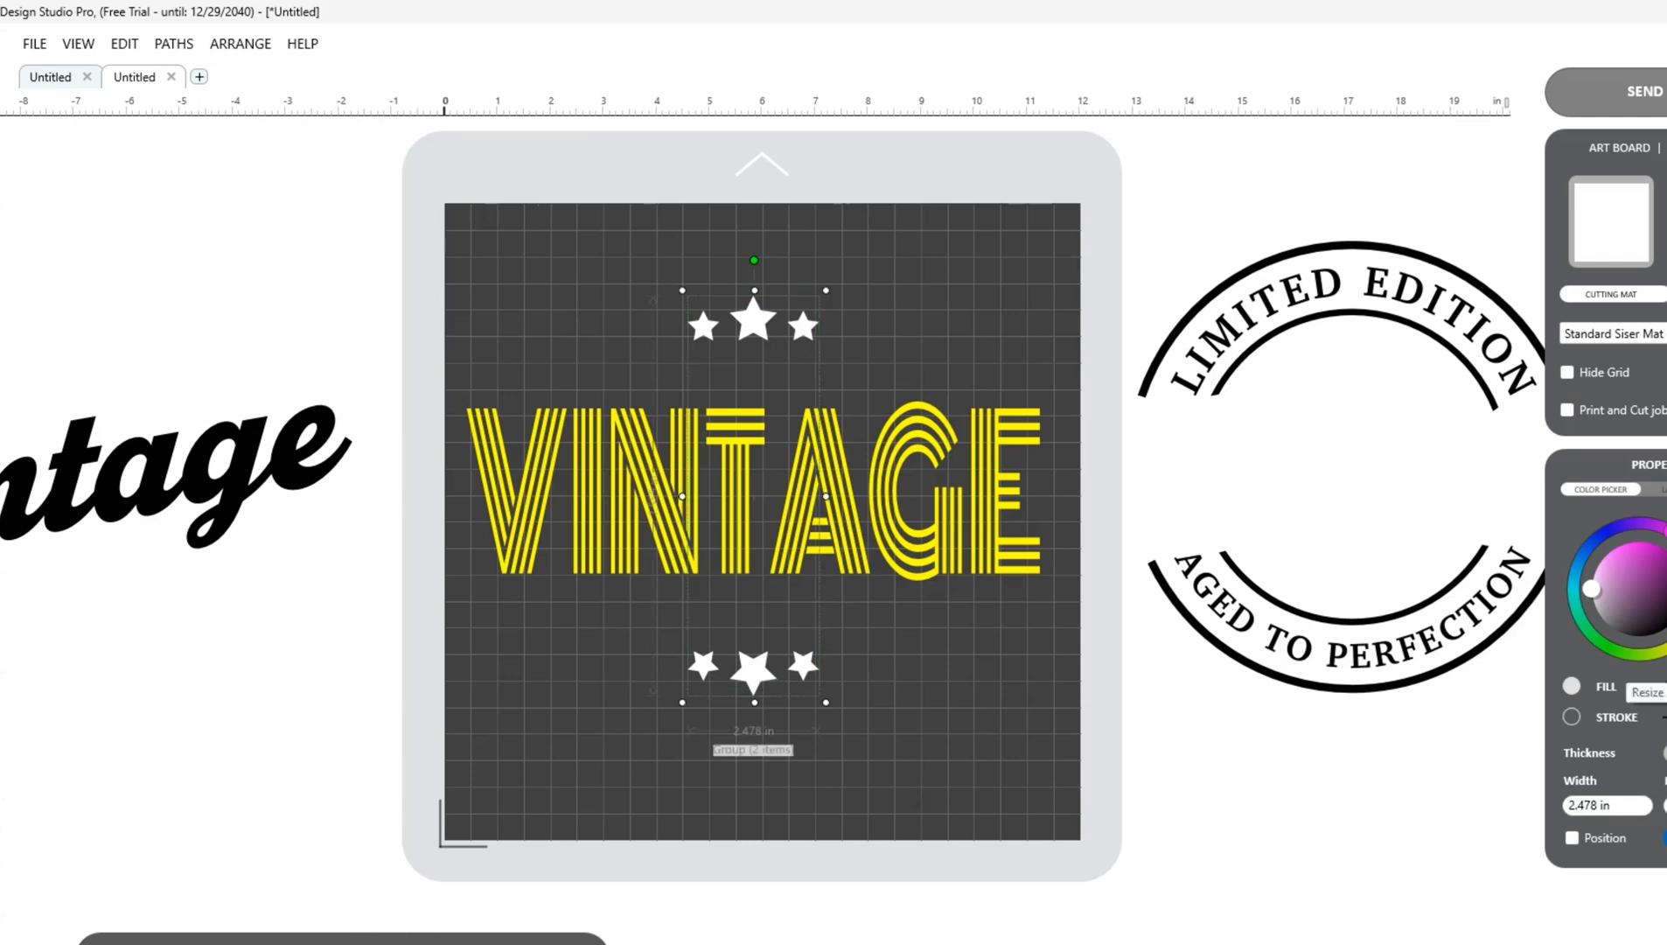
{"action": "left_click", "coordinate": [1665, 686]}
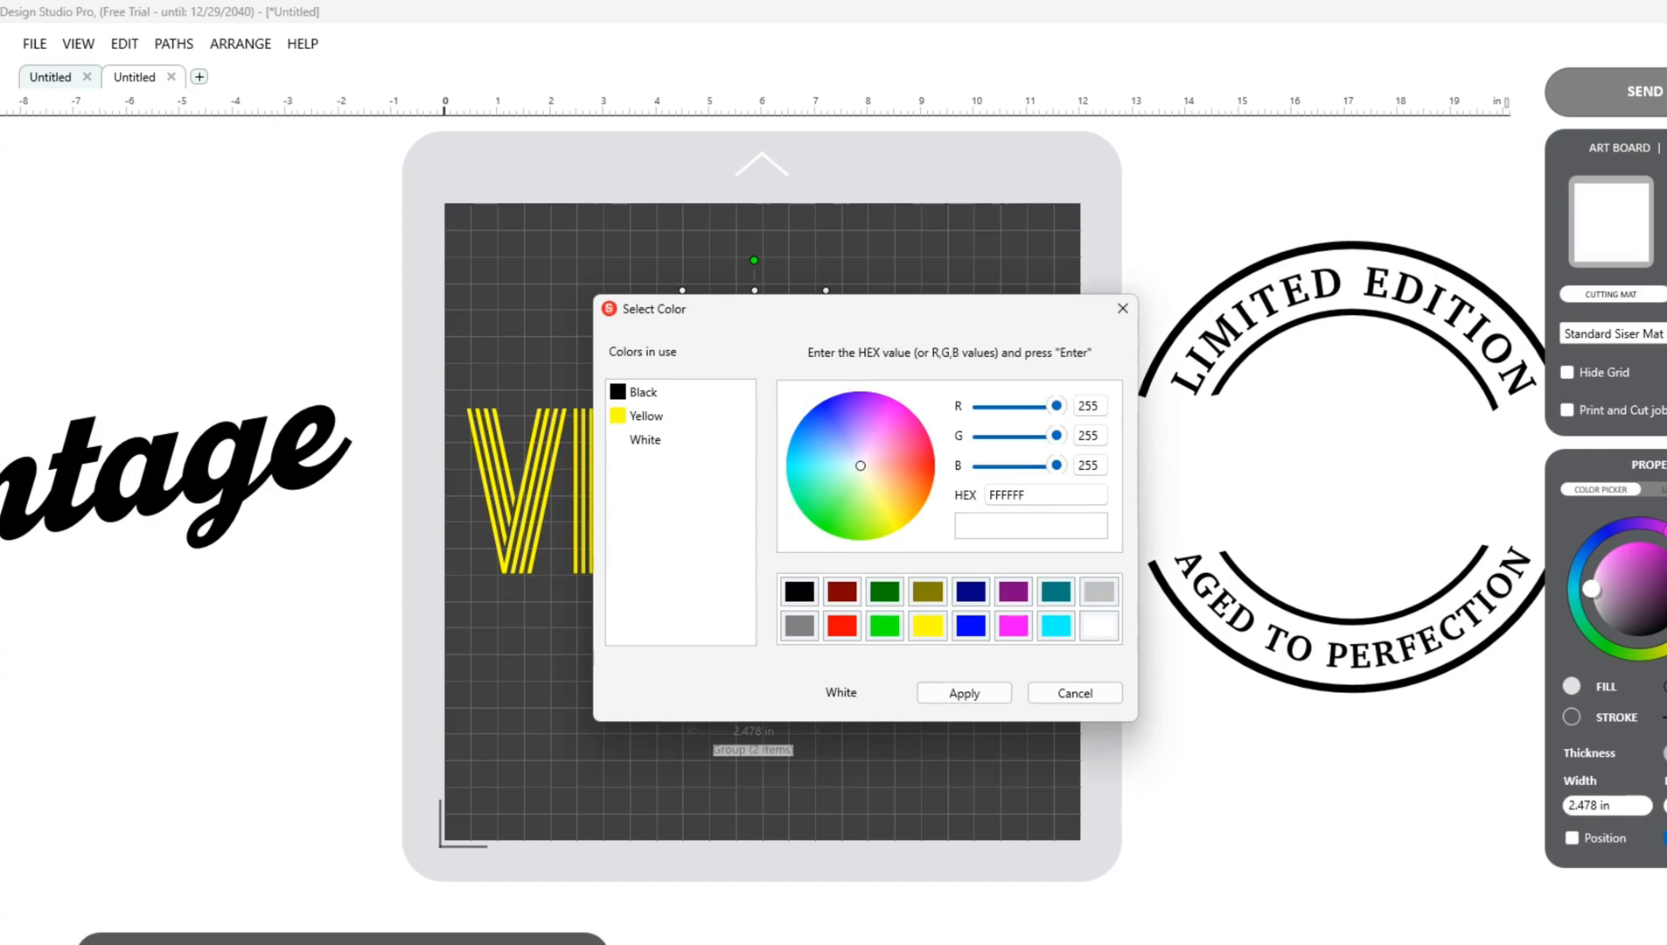
{"action": "left_click", "coordinate": [971, 629]}
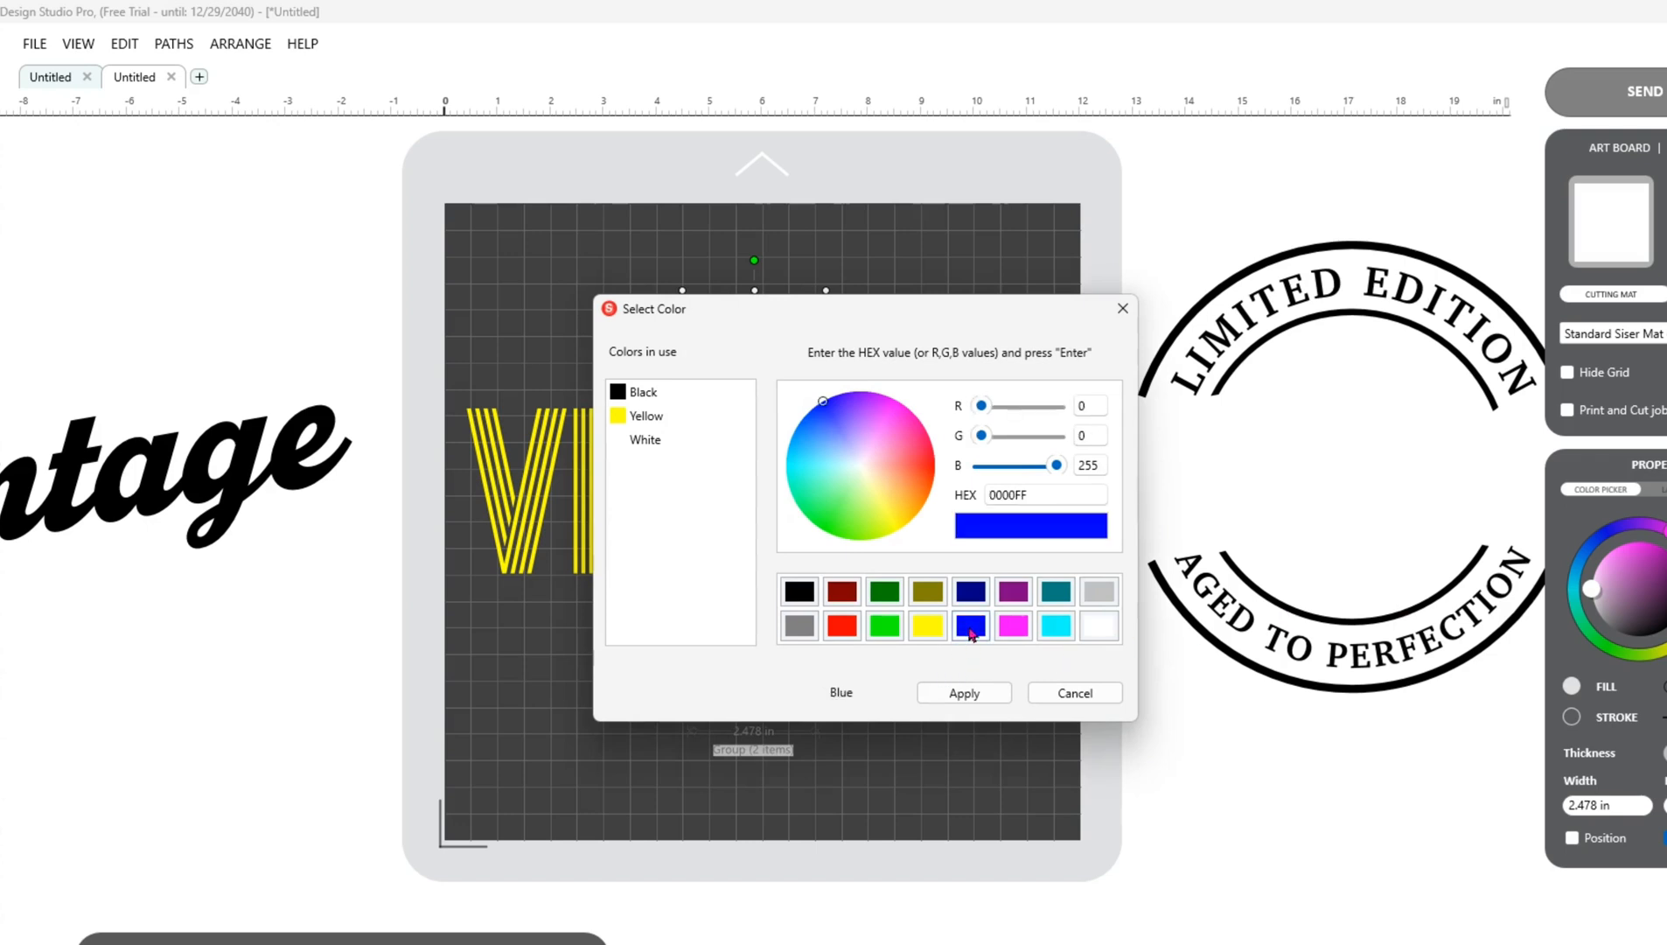
{"action": "left_click_drag", "start_coordinate": [823, 402], "coordinate": [838, 435]}
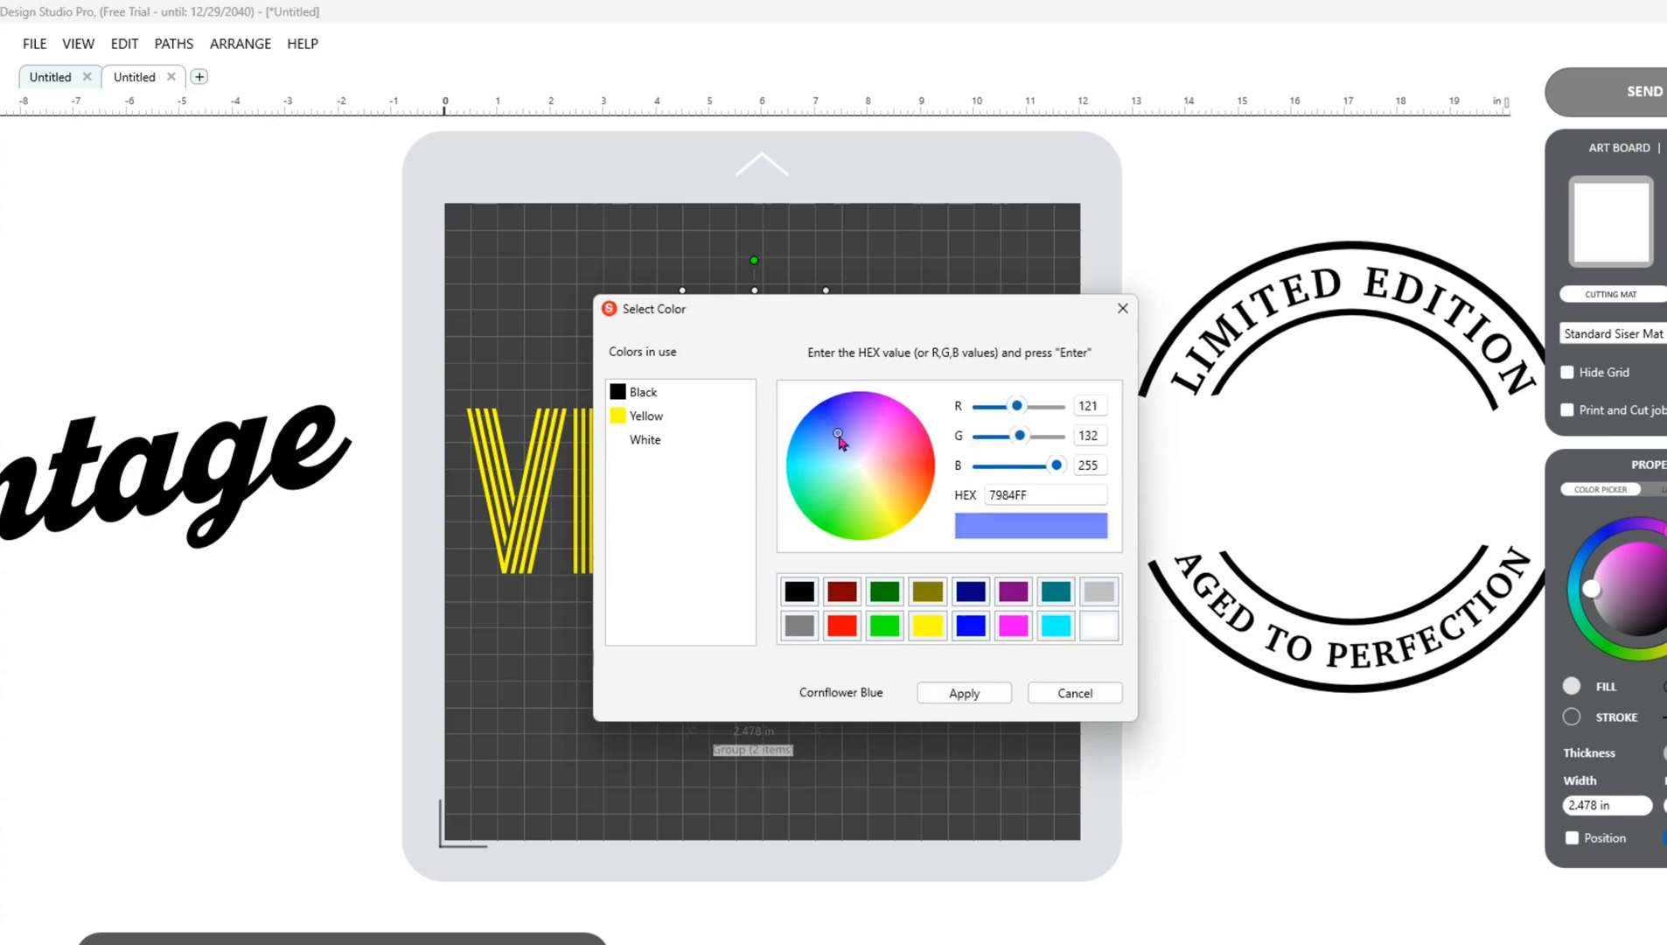
{"action": "left_click", "coordinate": [964, 693]}
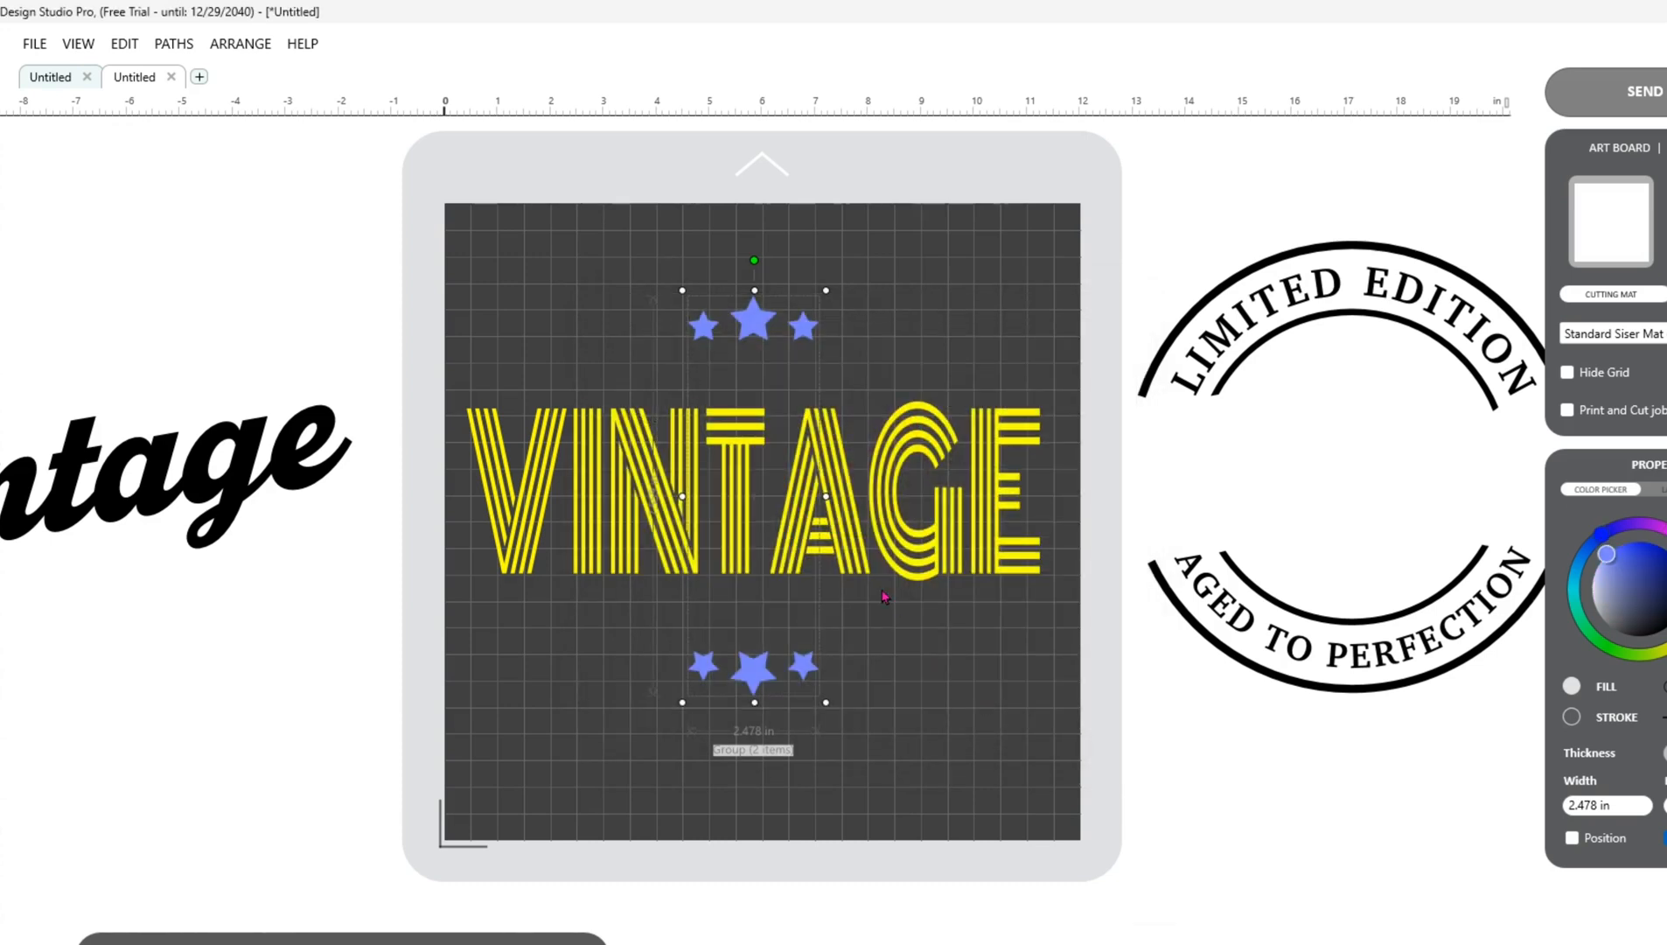
{"action": "left_click_drag", "start_coordinate": [828, 499], "coordinate": [847, 499]}
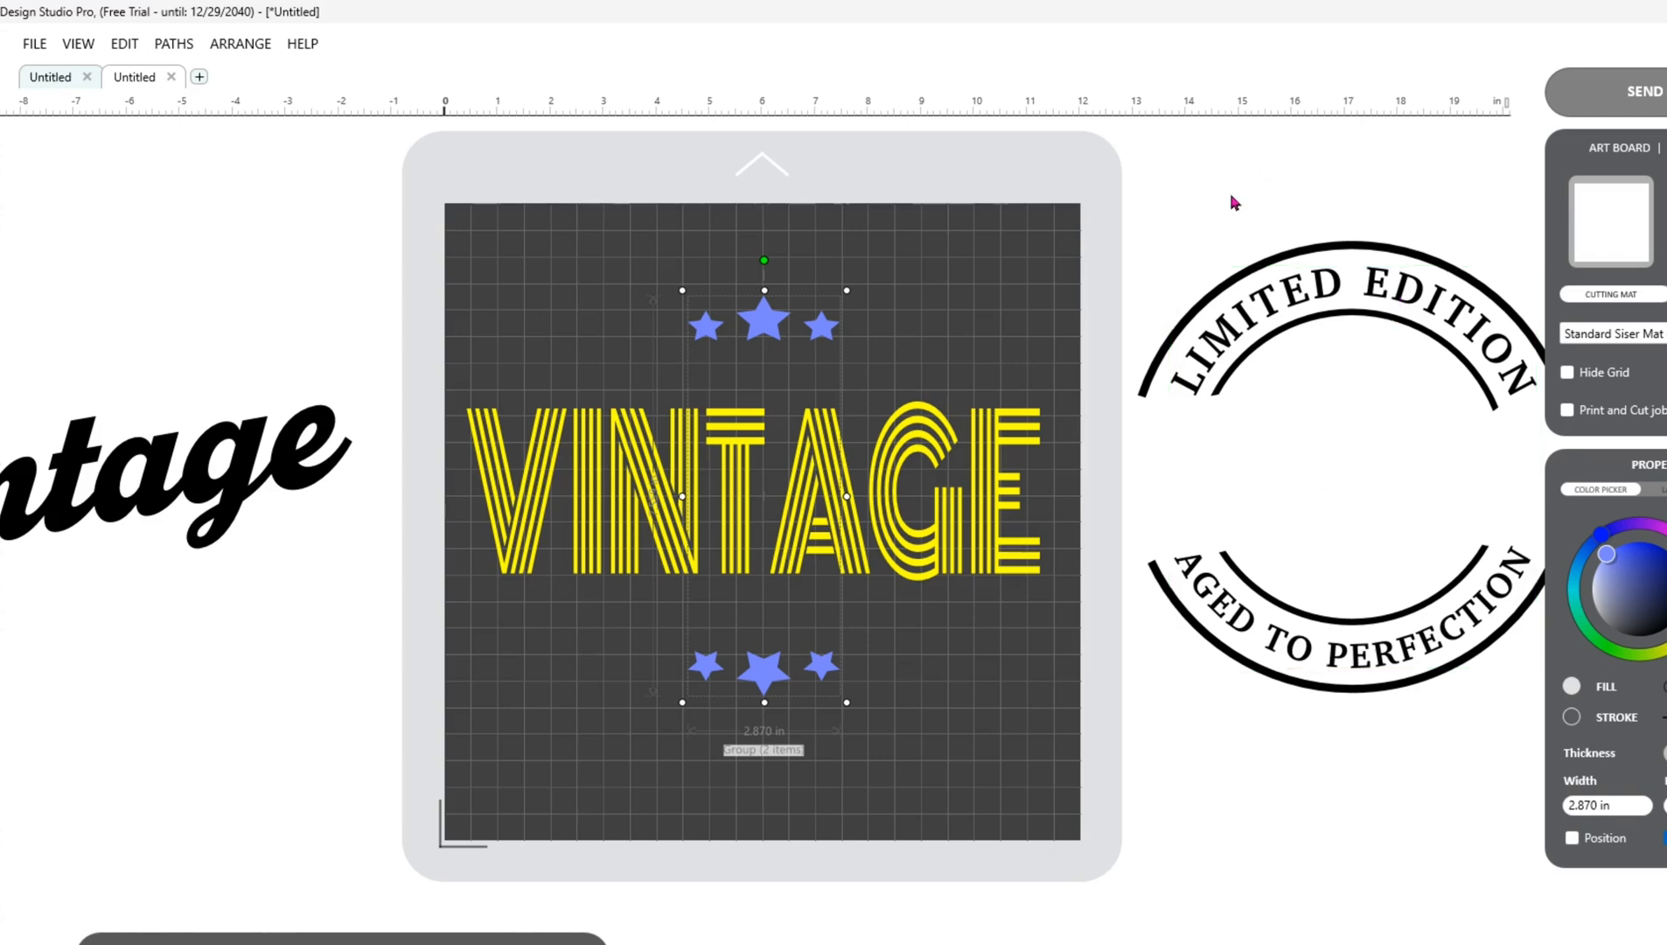
Step: Move the circular frame and its curved lettering back onto the mat, roughly centered over the VINTAGE text
{"action": "left_click_drag", "start_coordinate": [1194, 175], "coordinate": [1398, 587]}
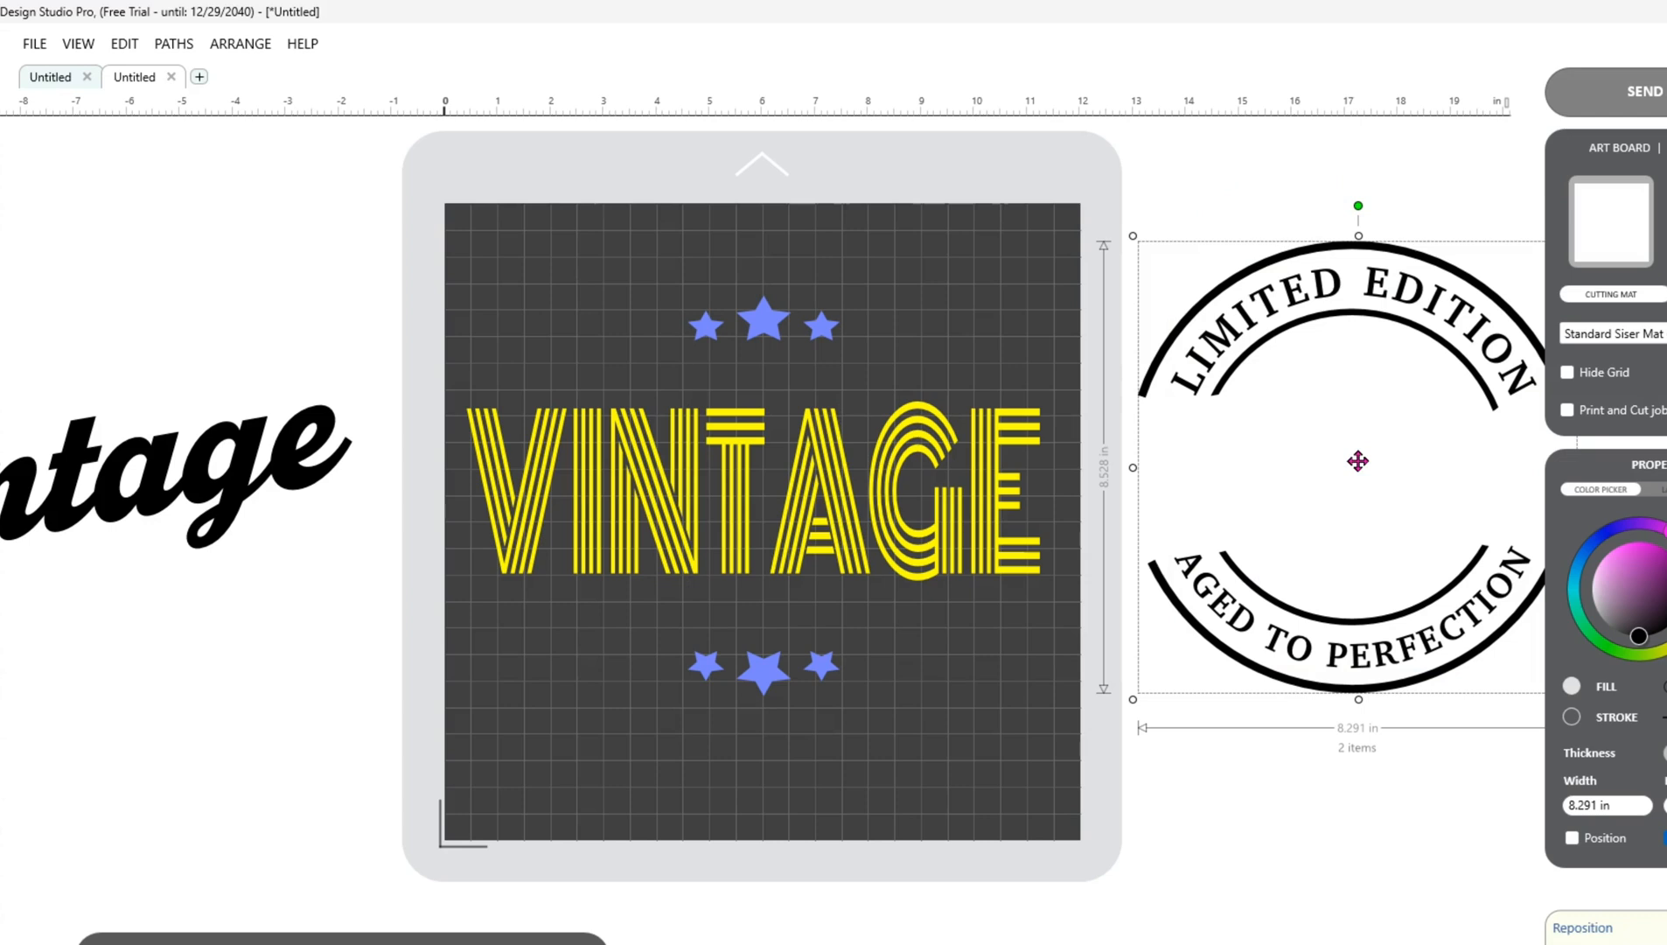
{"action": "left_click_drag", "start_coordinate": [1358, 460], "coordinate": [757, 499]}
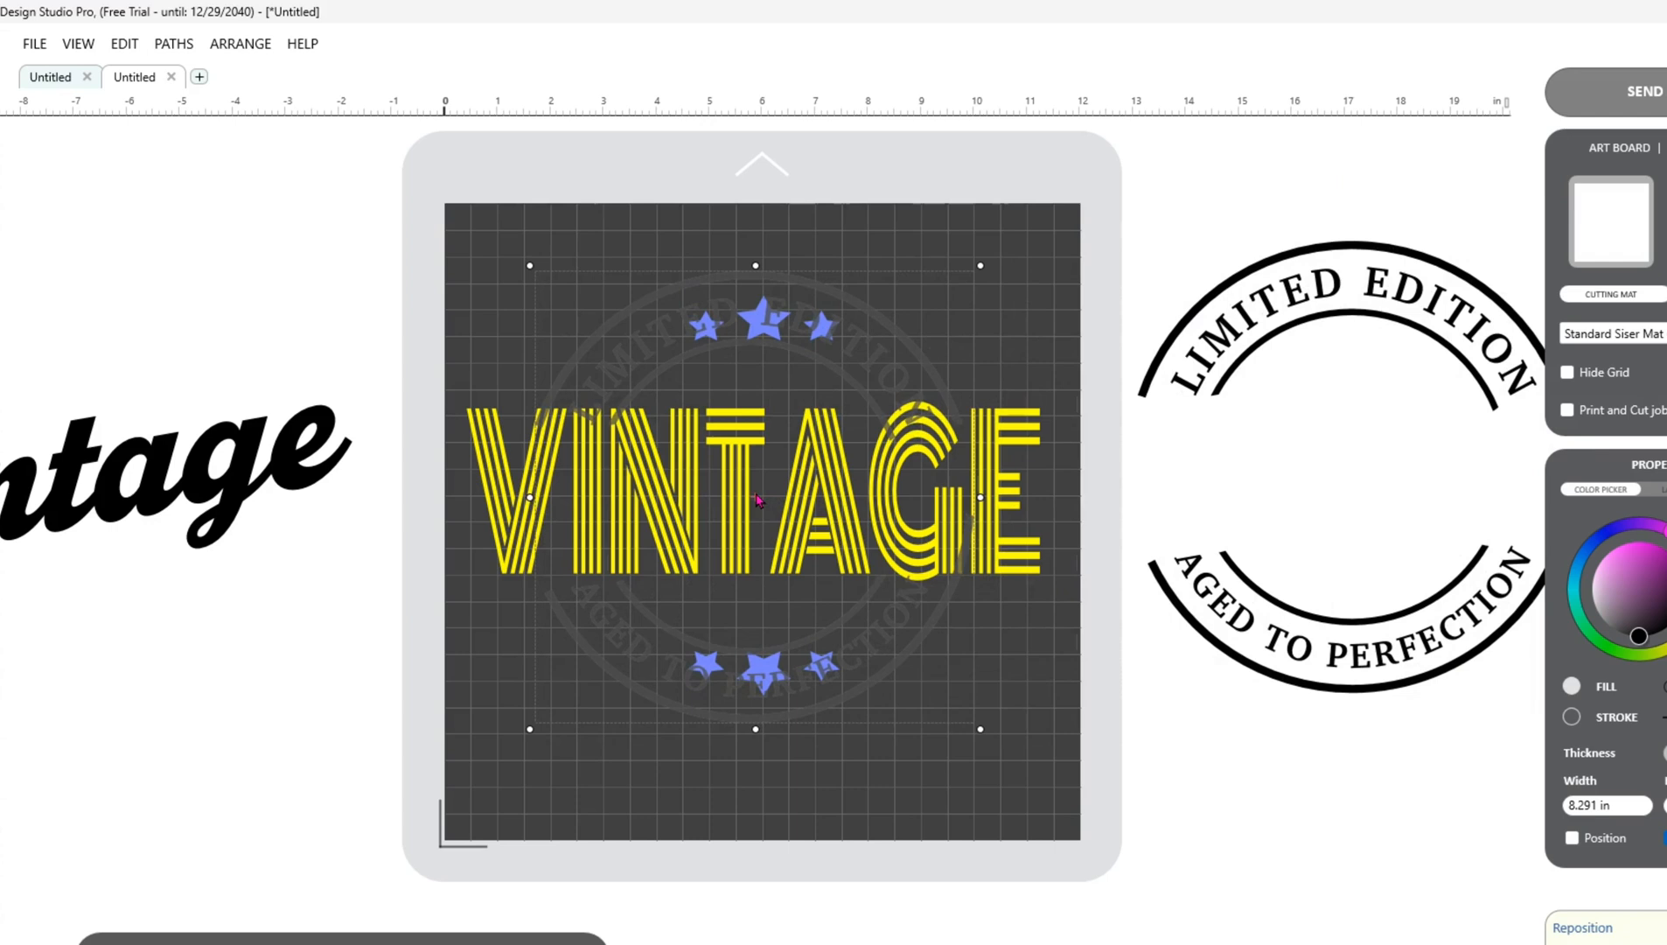
{"action": "left_click_drag", "start_coordinate": [758, 500], "coordinate": [754, 491]}
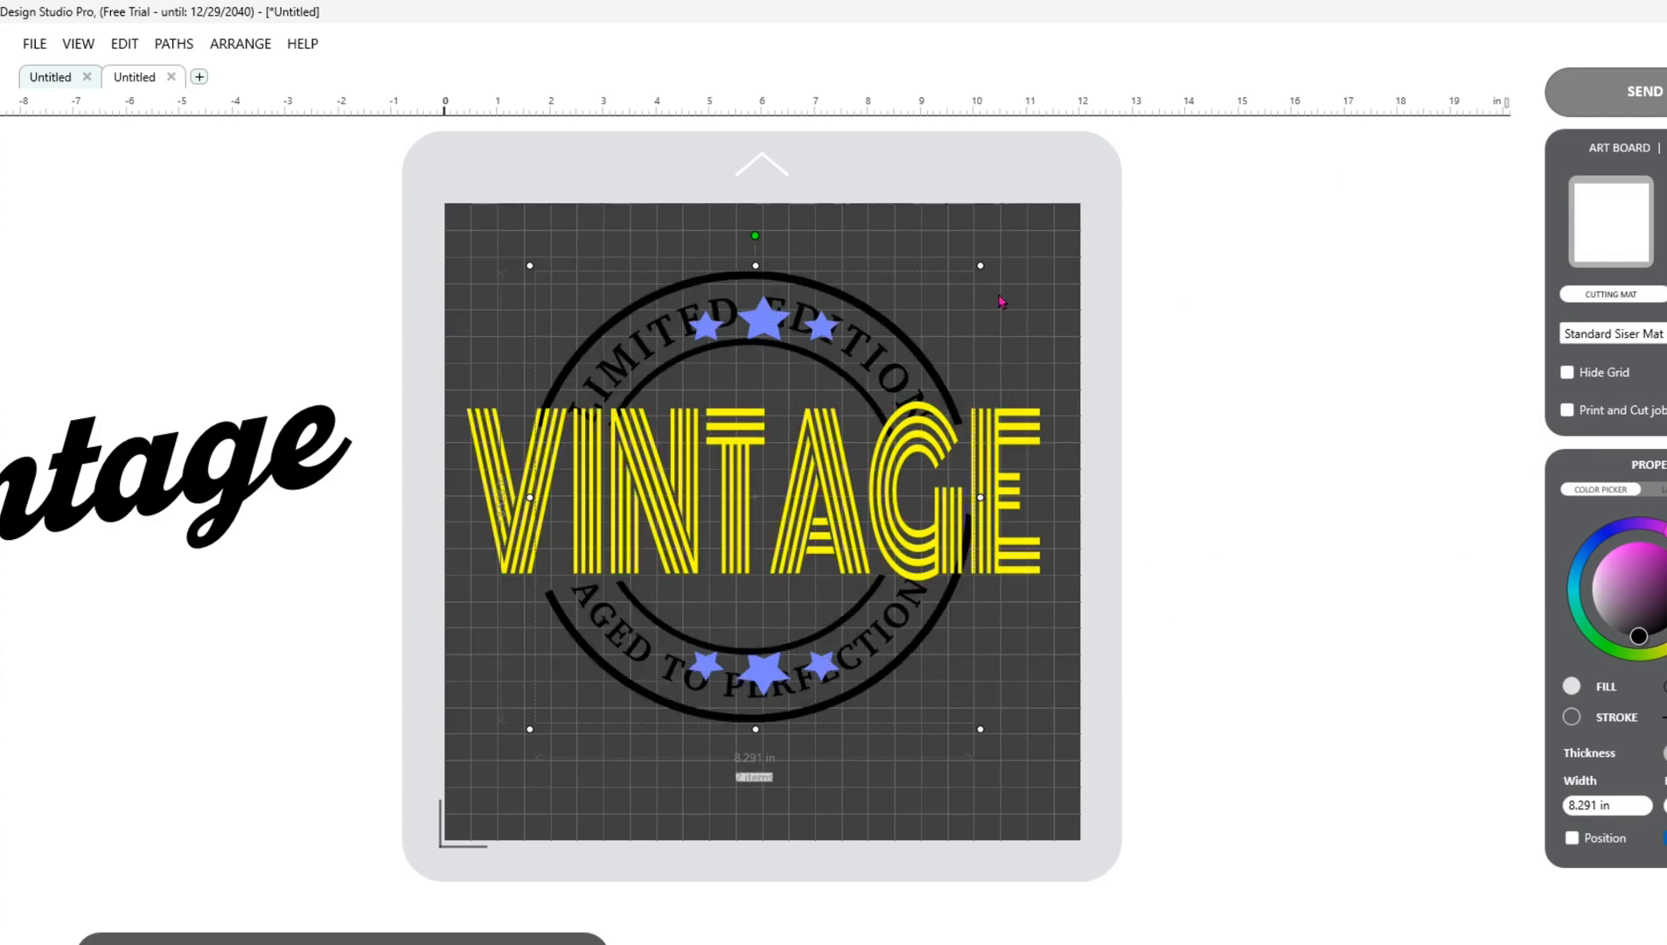
Step: Enlarge the circular frame and its lettering to about 10.7 in wide so it spans the VINTAGE text
{"action": "left_click_drag", "start_coordinate": [981, 266], "coordinate": [1046, 248]}
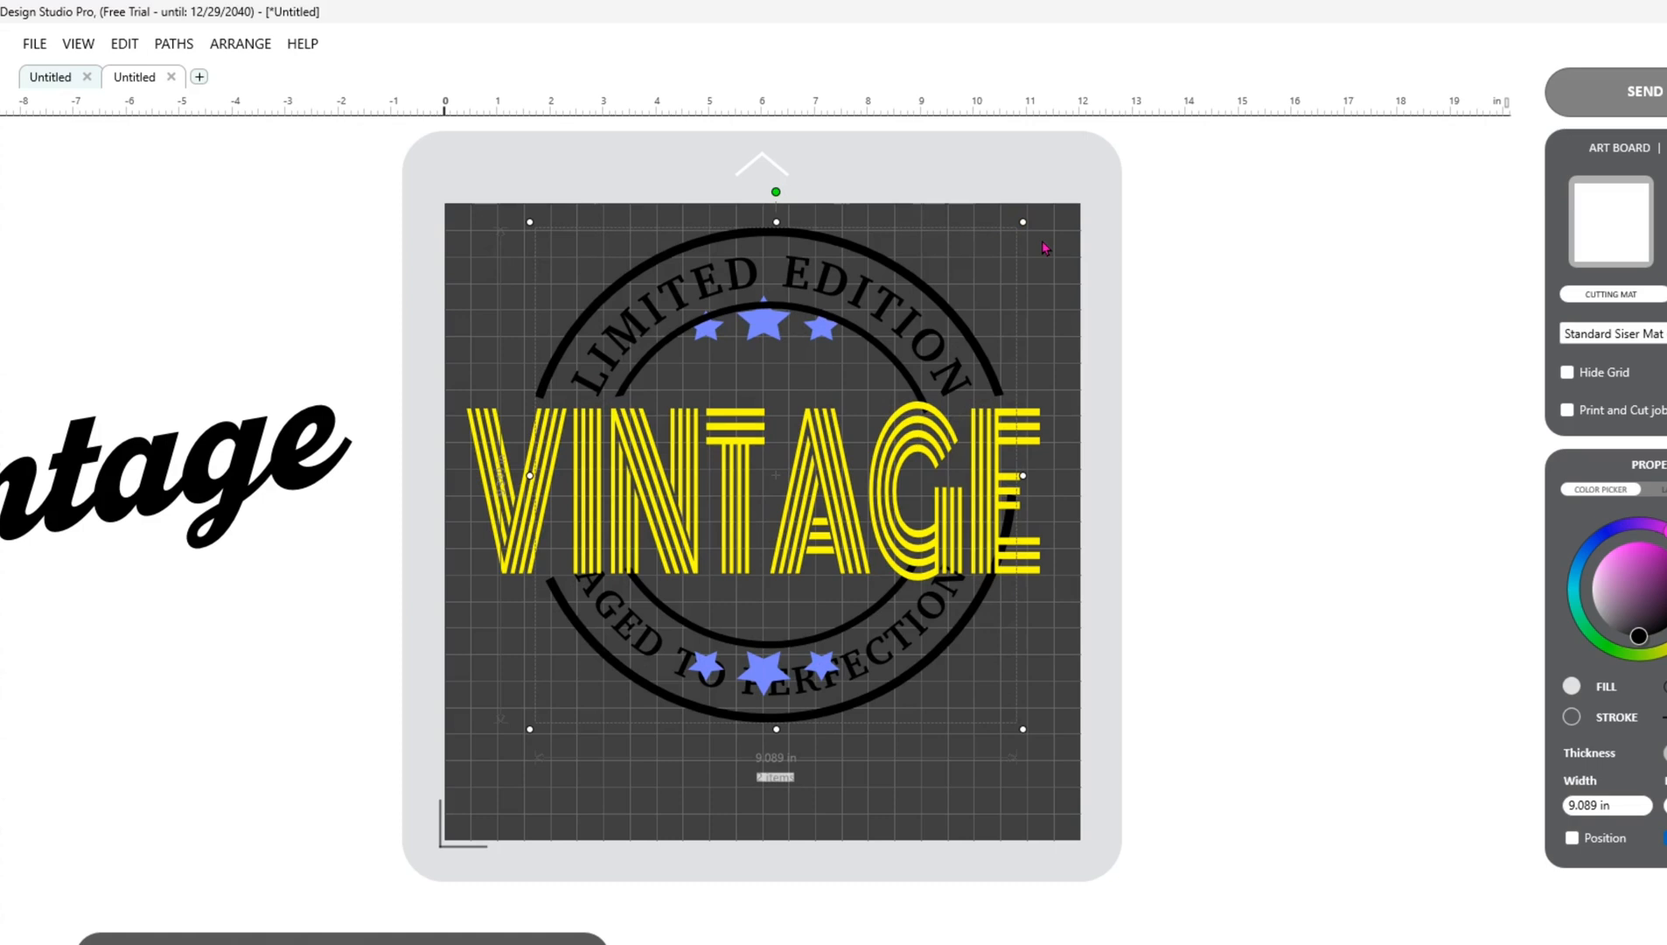
{"action": "left_click_drag", "start_coordinate": [530, 728], "coordinate": [470, 802]}
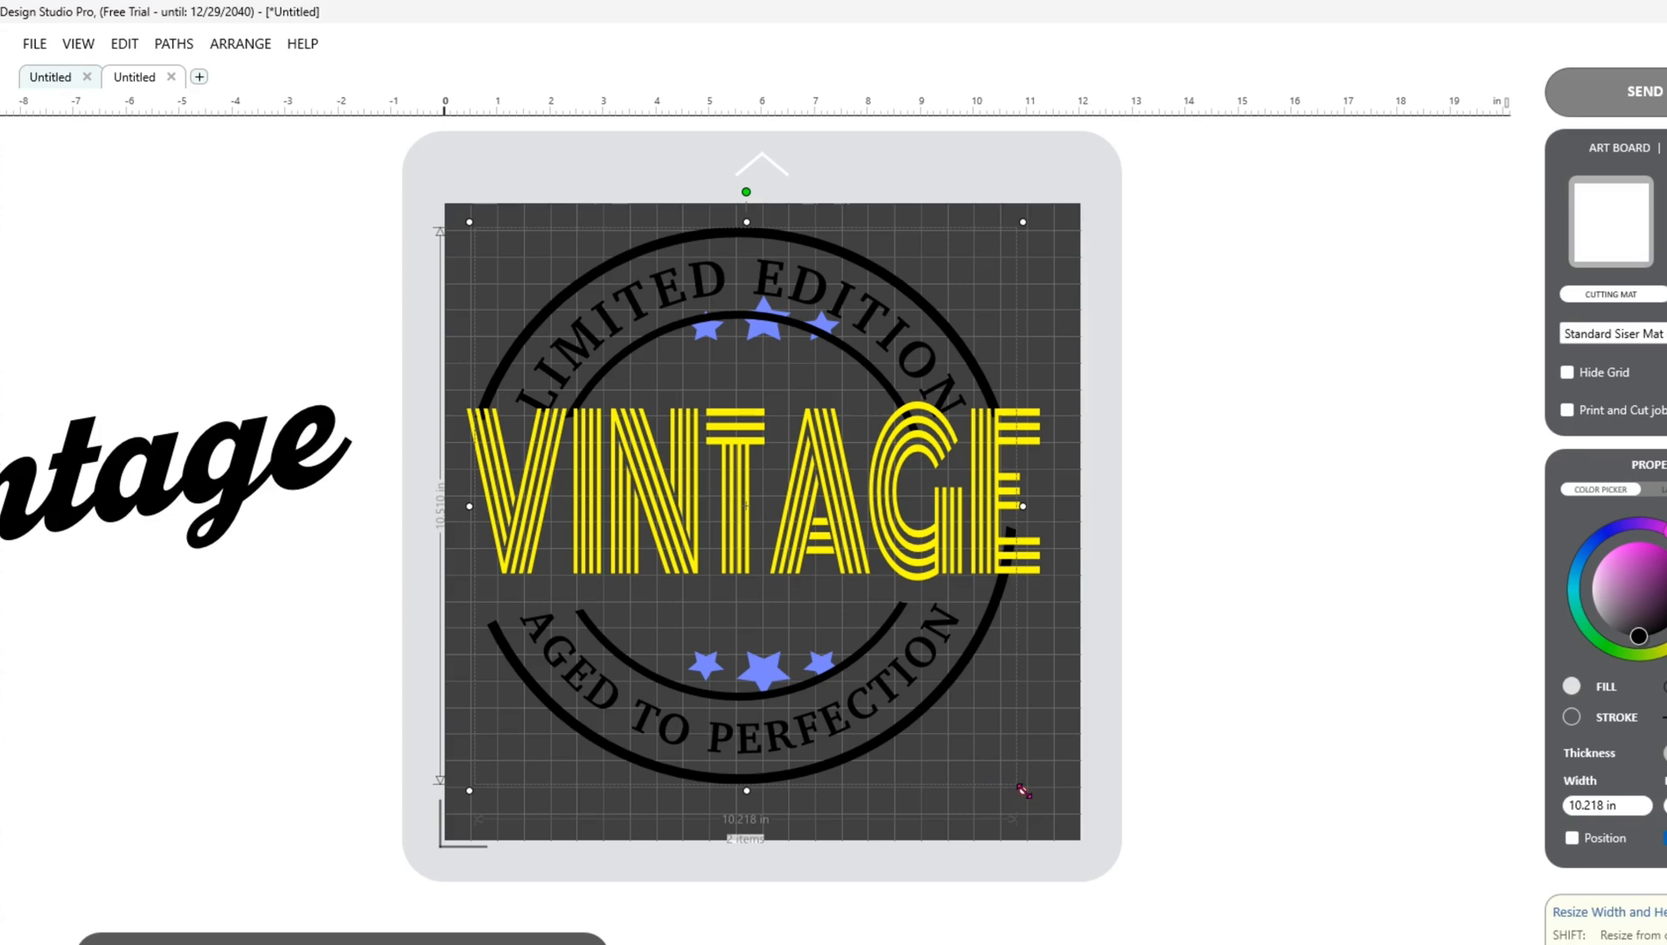
{"action": "left_click_drag", "start_coordinate": [1022, 790], "coordinate": [1039, 805]}
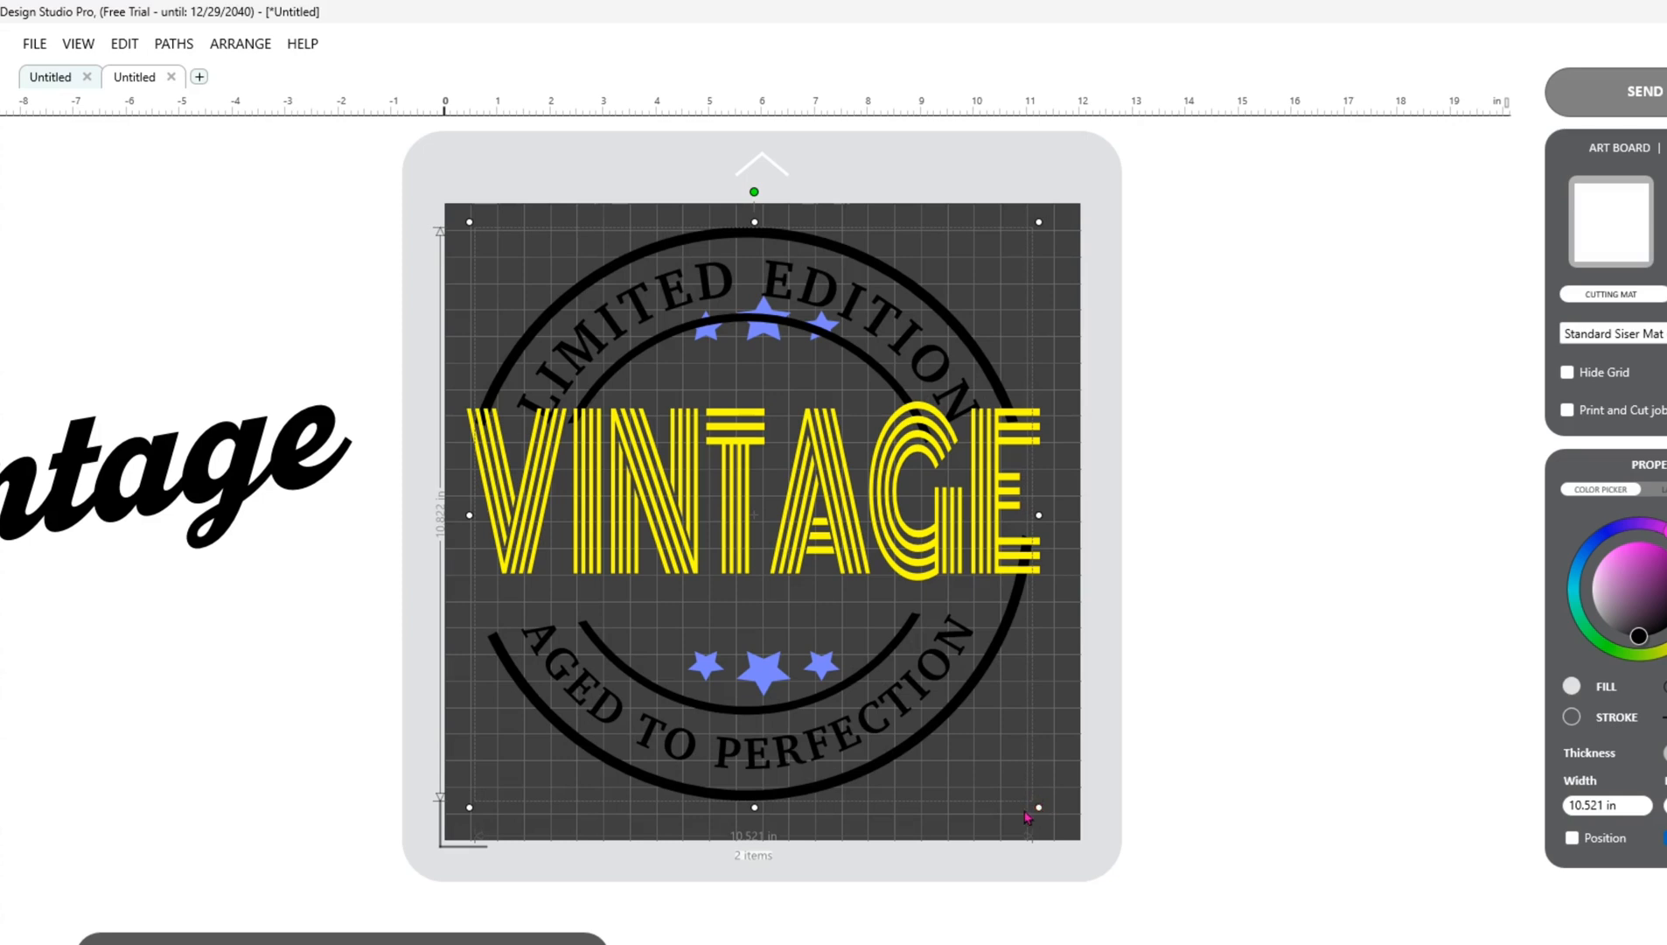
{"action": "left_click_drag", "start_coordinate": [1039, 805], "coordinate": [1055, 816]}
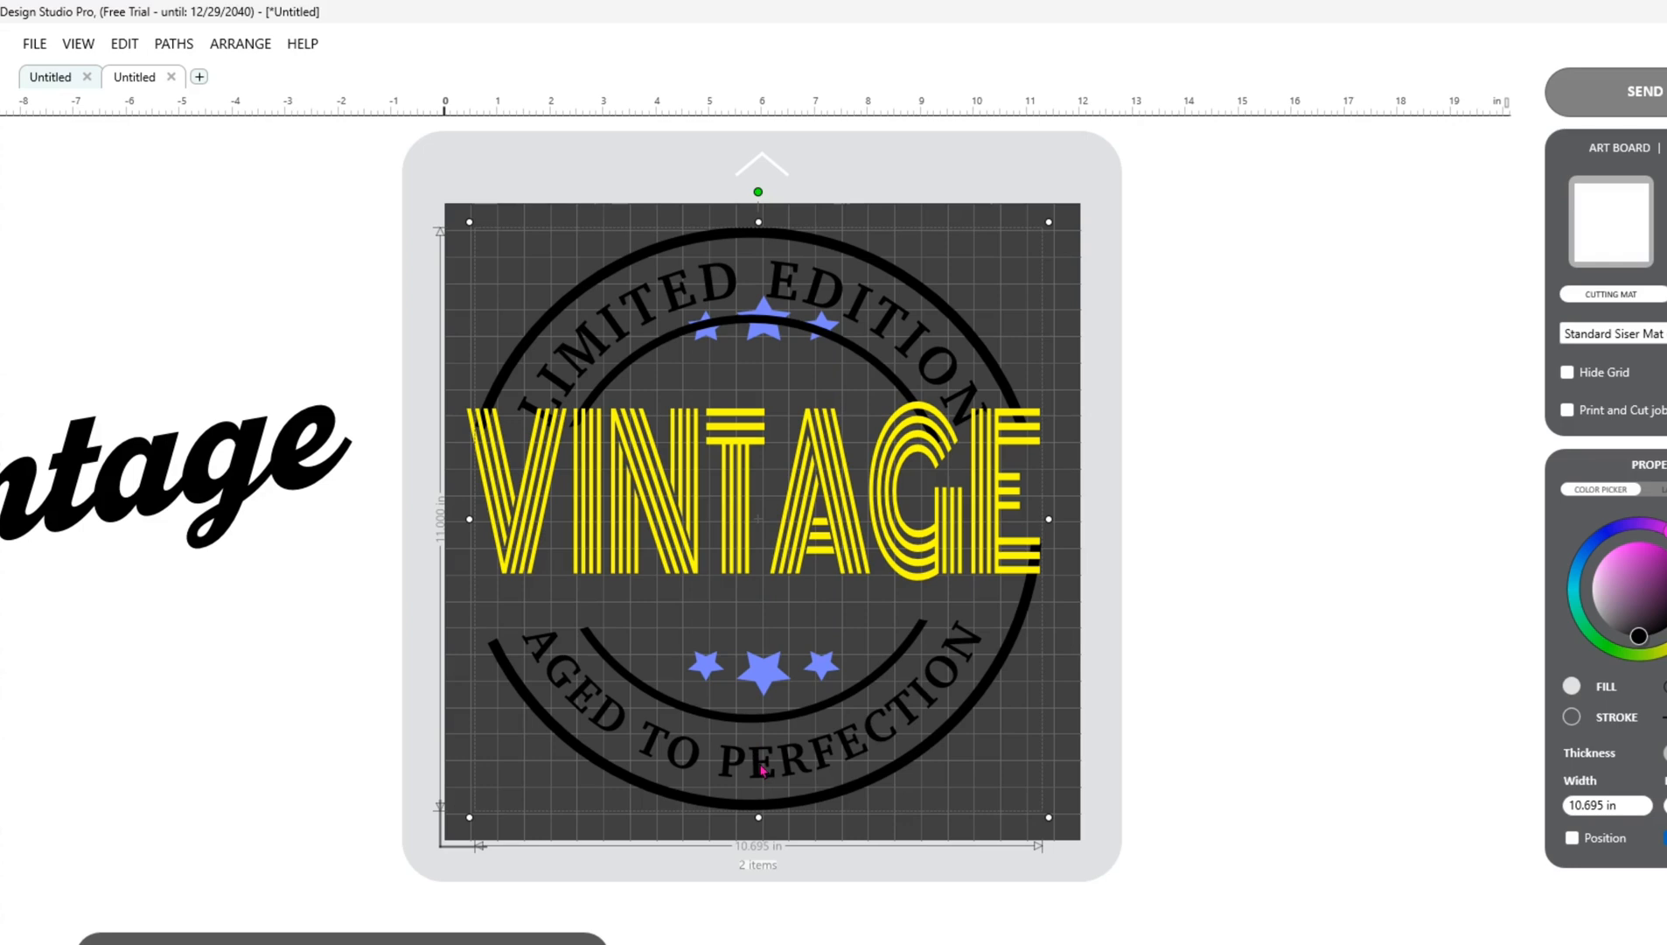
Step: Shift the circular frame and its lettering up around VINTAGE, and shrink the star group to about 2.7 in wide, centered inside the inner ring
{"action": "left_click", "coordinate": [1661, 489]}
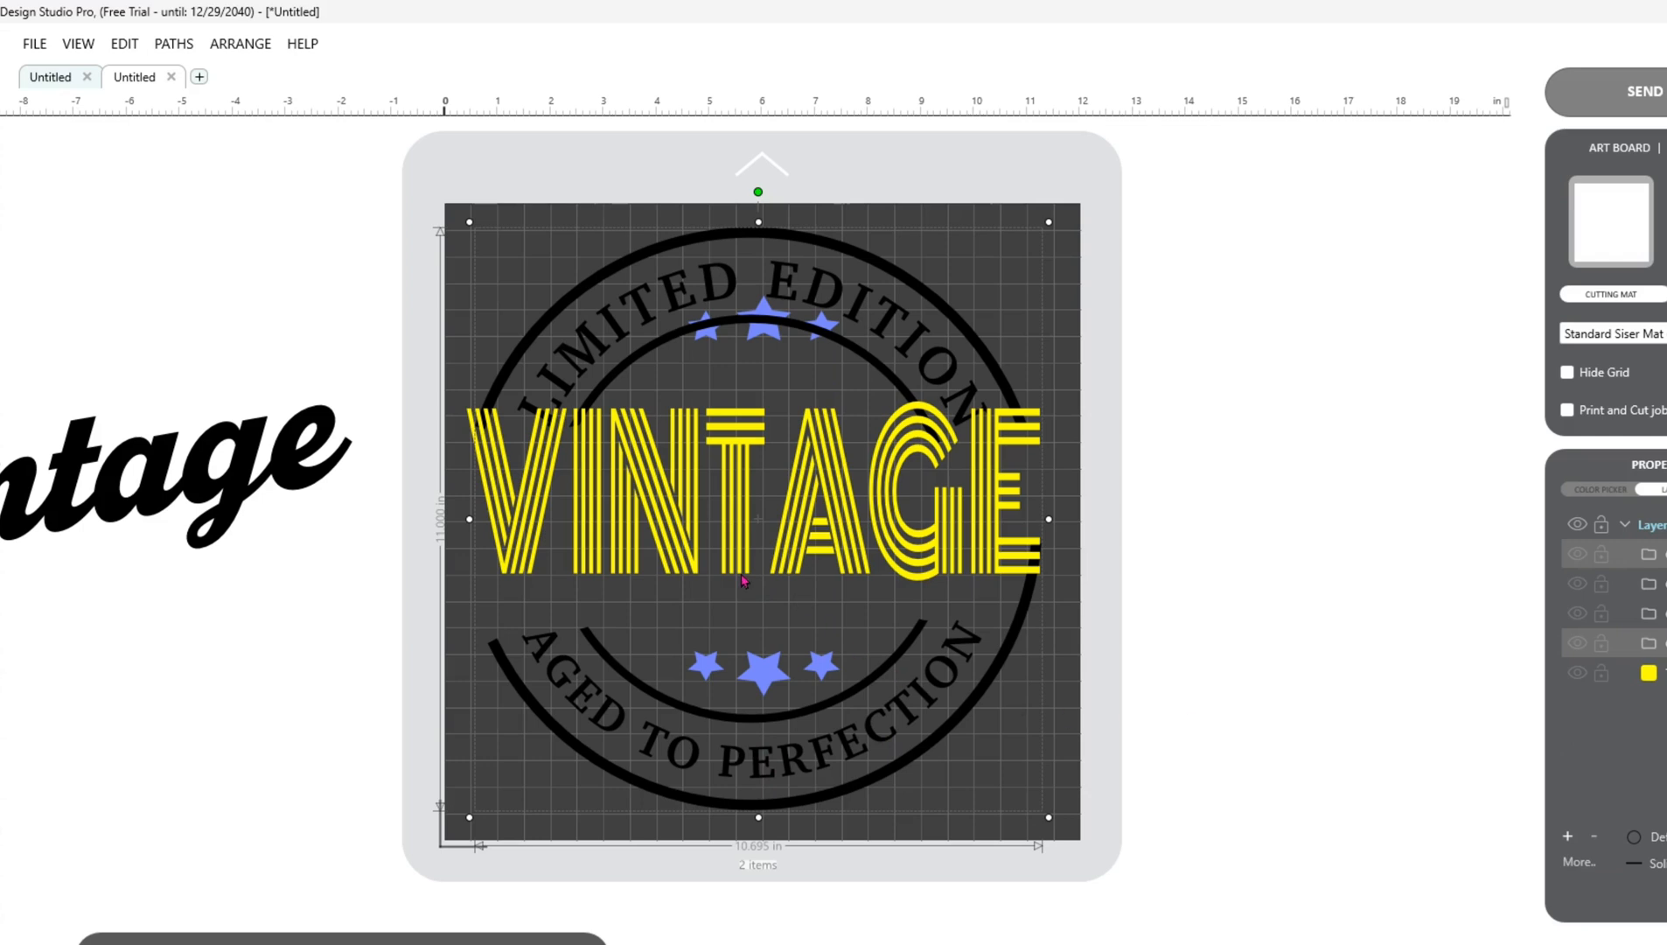
{"action": "left_click_drag", "start_coordinate": [758, 520], "coordinate": [766, 501]}
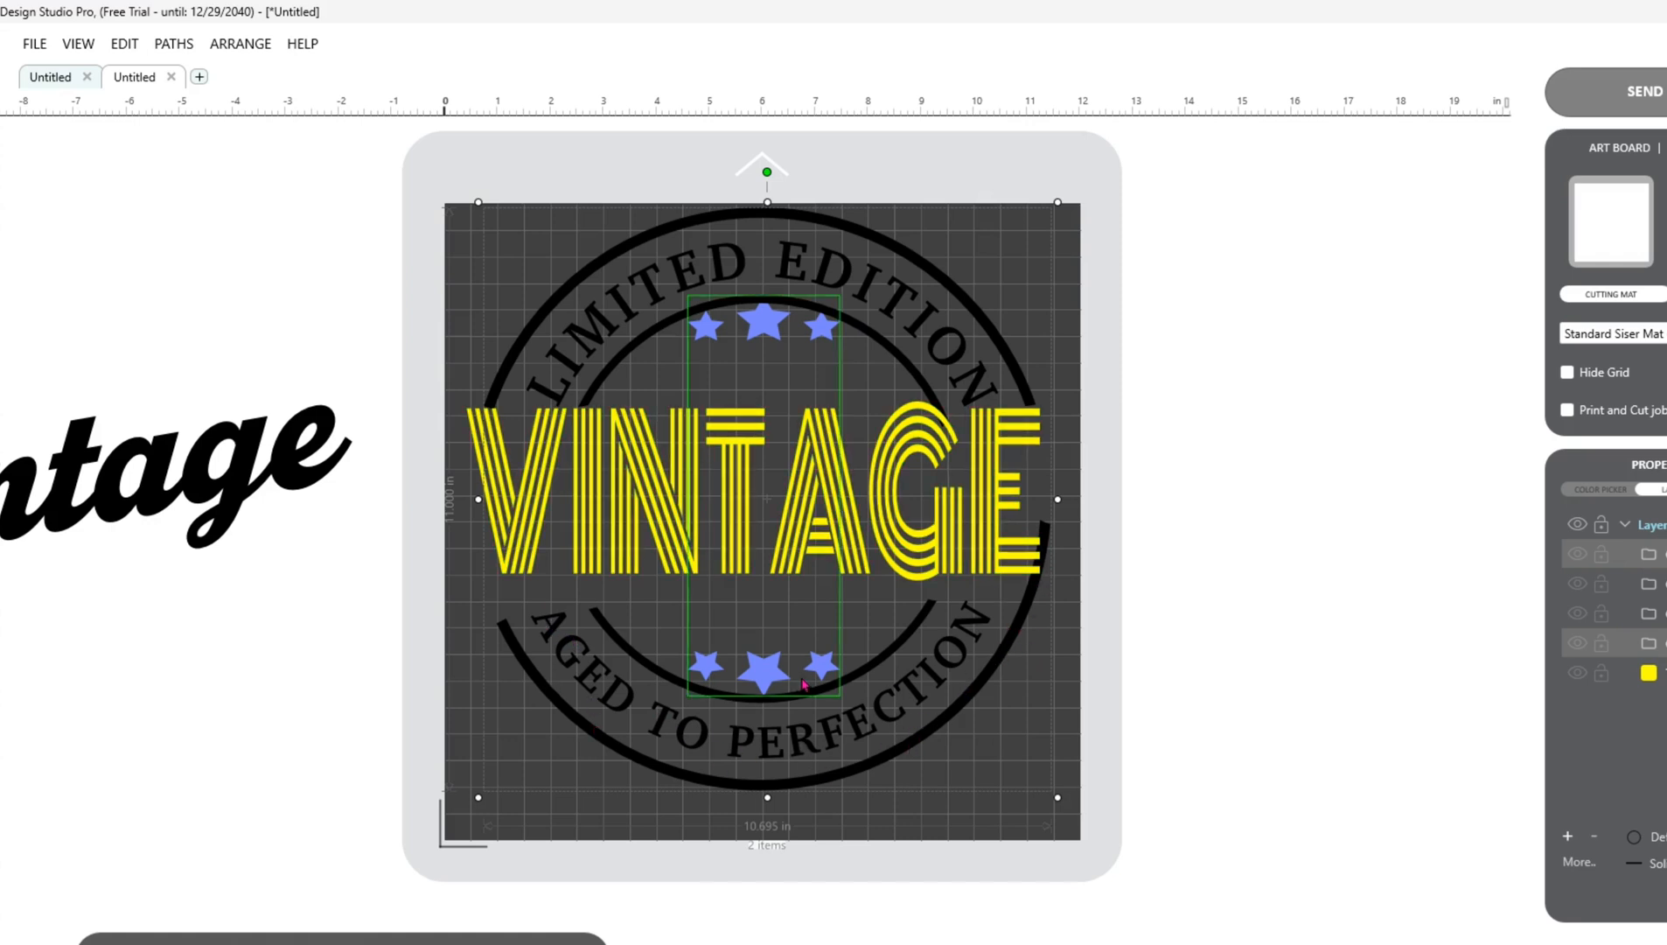
{"action": "left_click", "coordinate": [763, 685]}
{"action": "left_click_drag", "start_coordinate": [848, 288], "coordinate": [836, 320]}
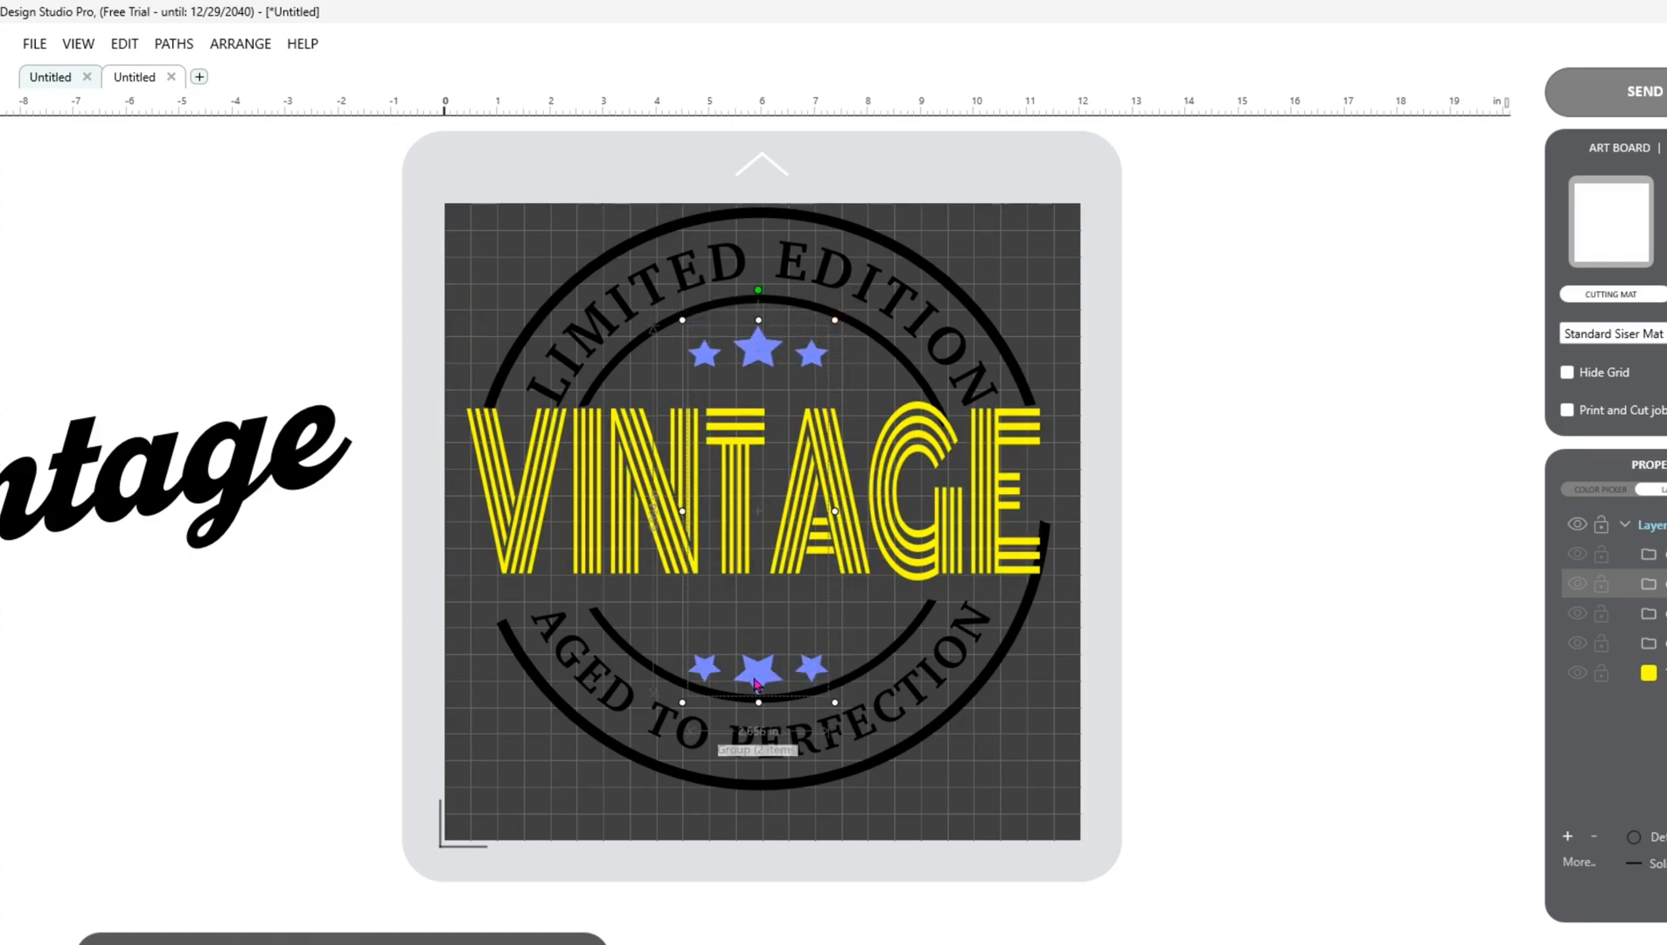
{"action": "left_click_drag", "start_coordinate": [762, 684], "coordinate": [759, 676]}
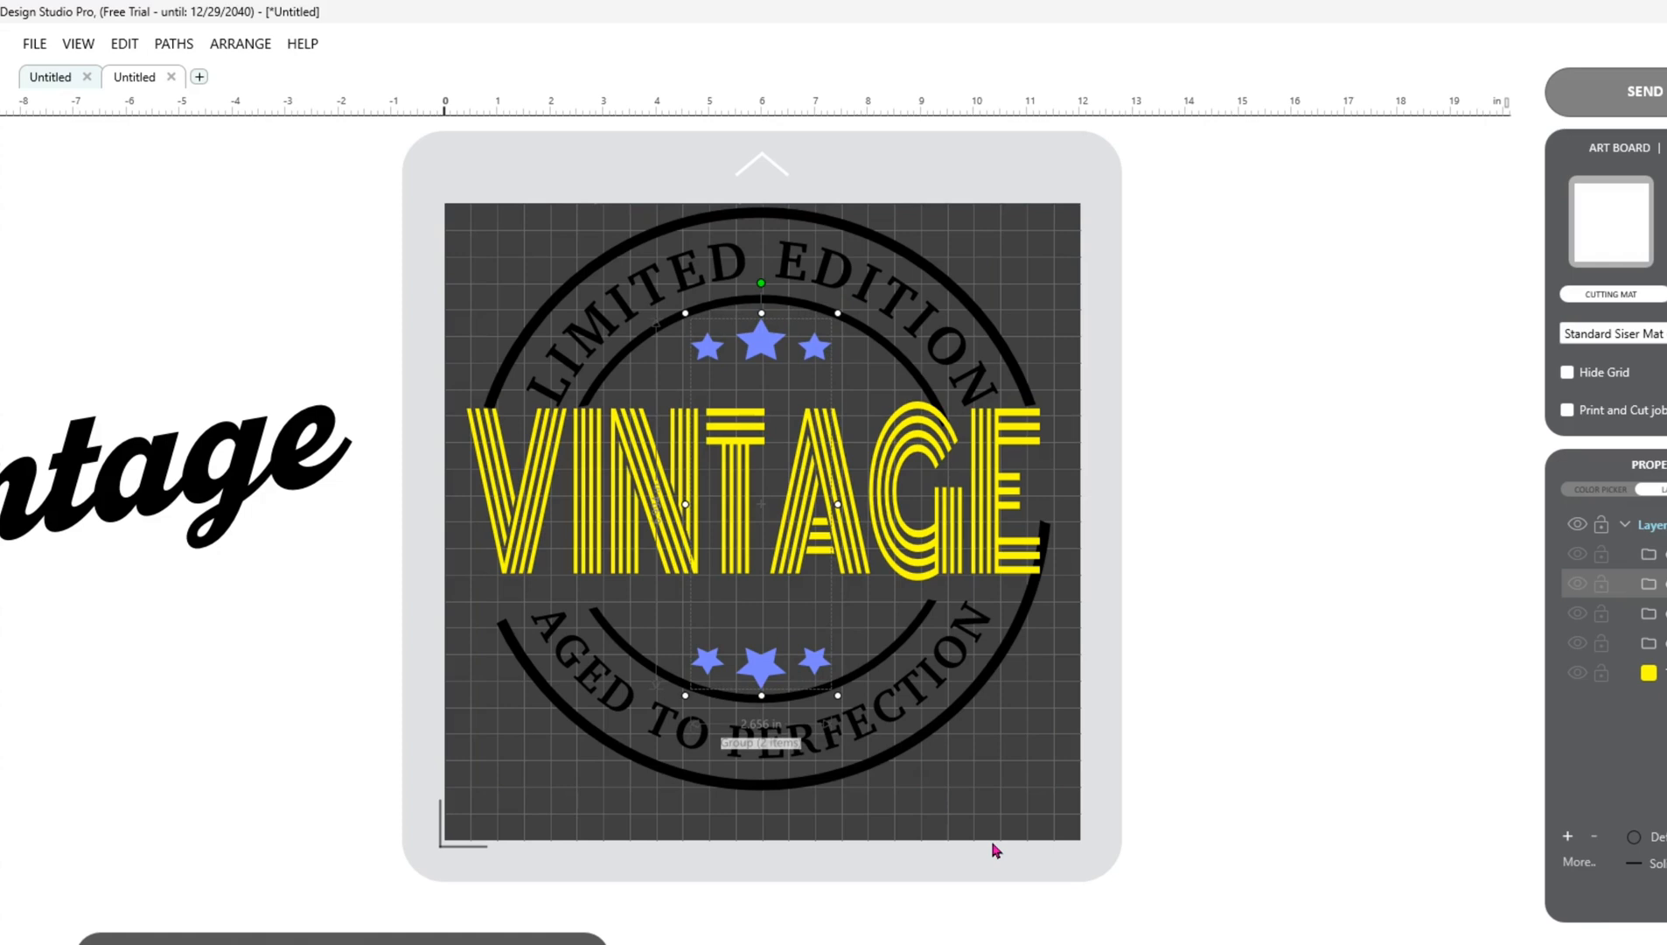
{"action": "left_click", "coordinate": [1257, 731]}
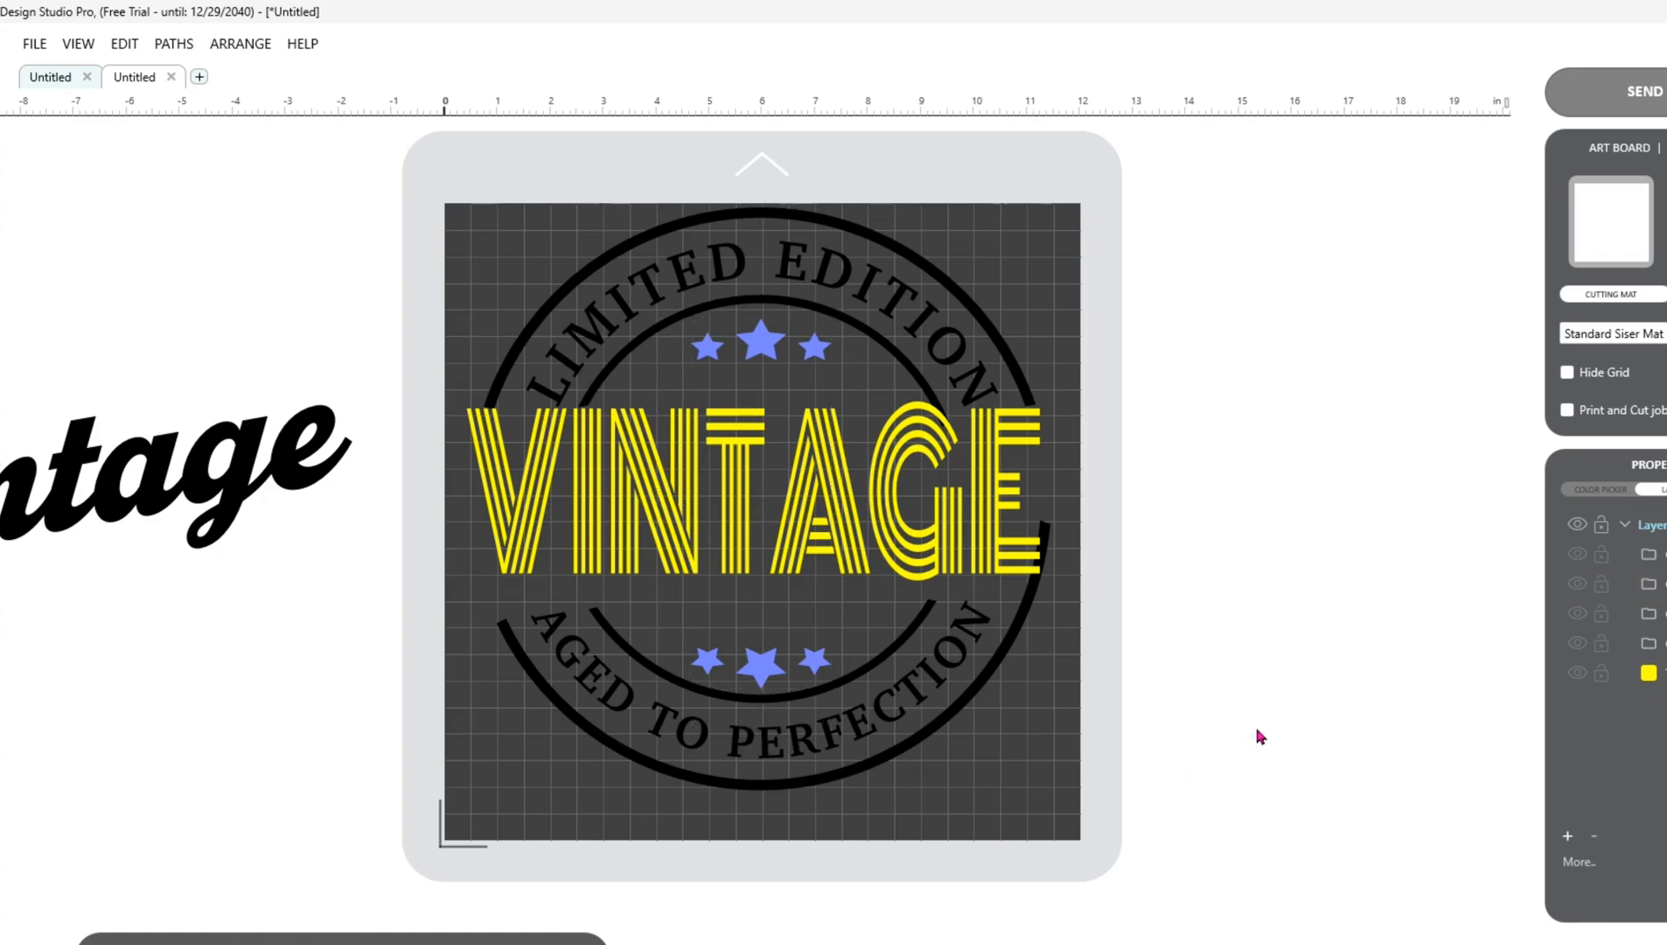
Step: Recolor the outer and inner rings of the circular frame white
{"action": "left_click", "coordinate": [949, 740]}
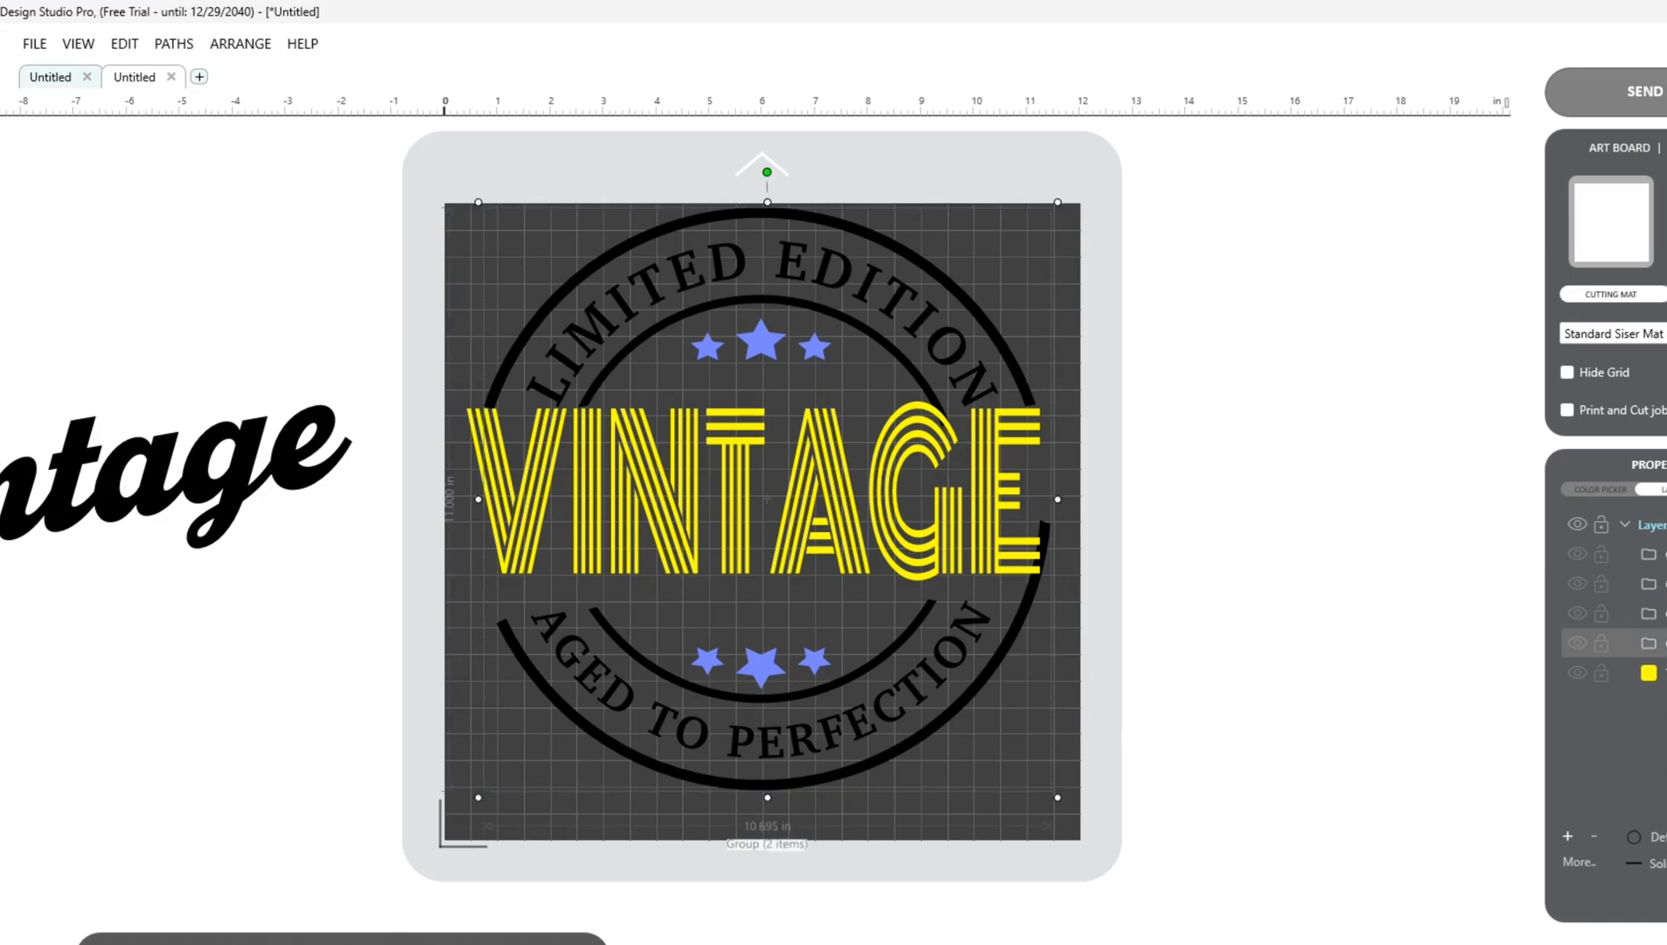
{"action": "left_click", "coordinate": [1596, 493]}
{"action": "left_click", "coordinate": [1665, 687]}
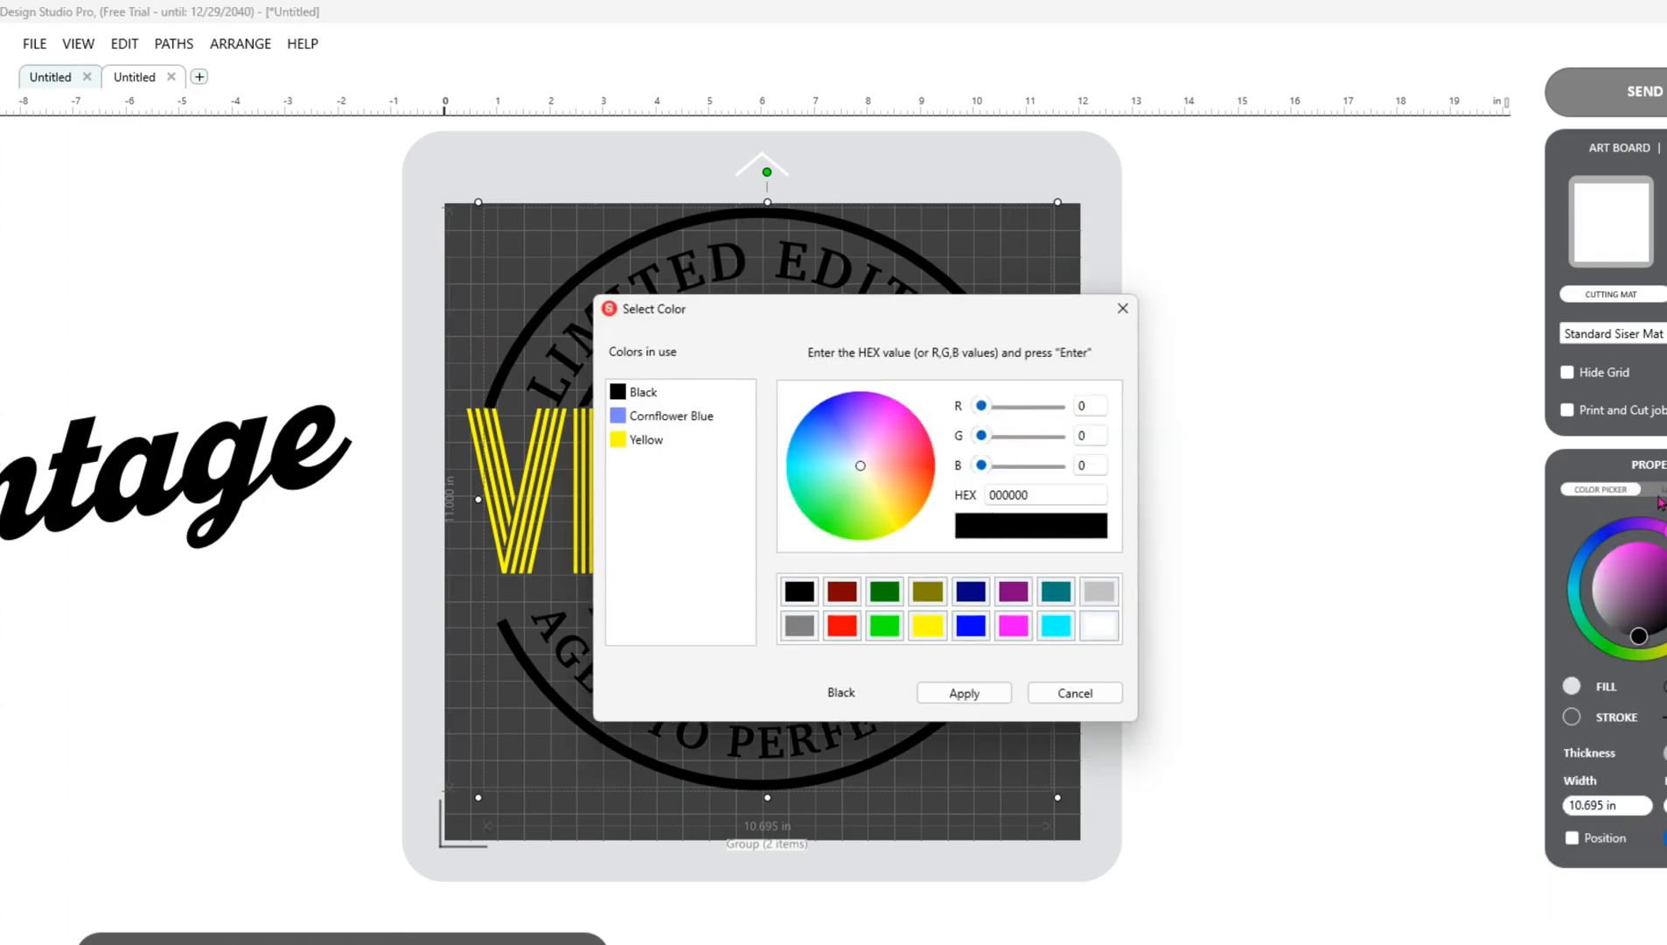
{"action": "left_click", "coordinate": [1094, 631]}
{"action": "left_click", "coordinate": [981, 699]}
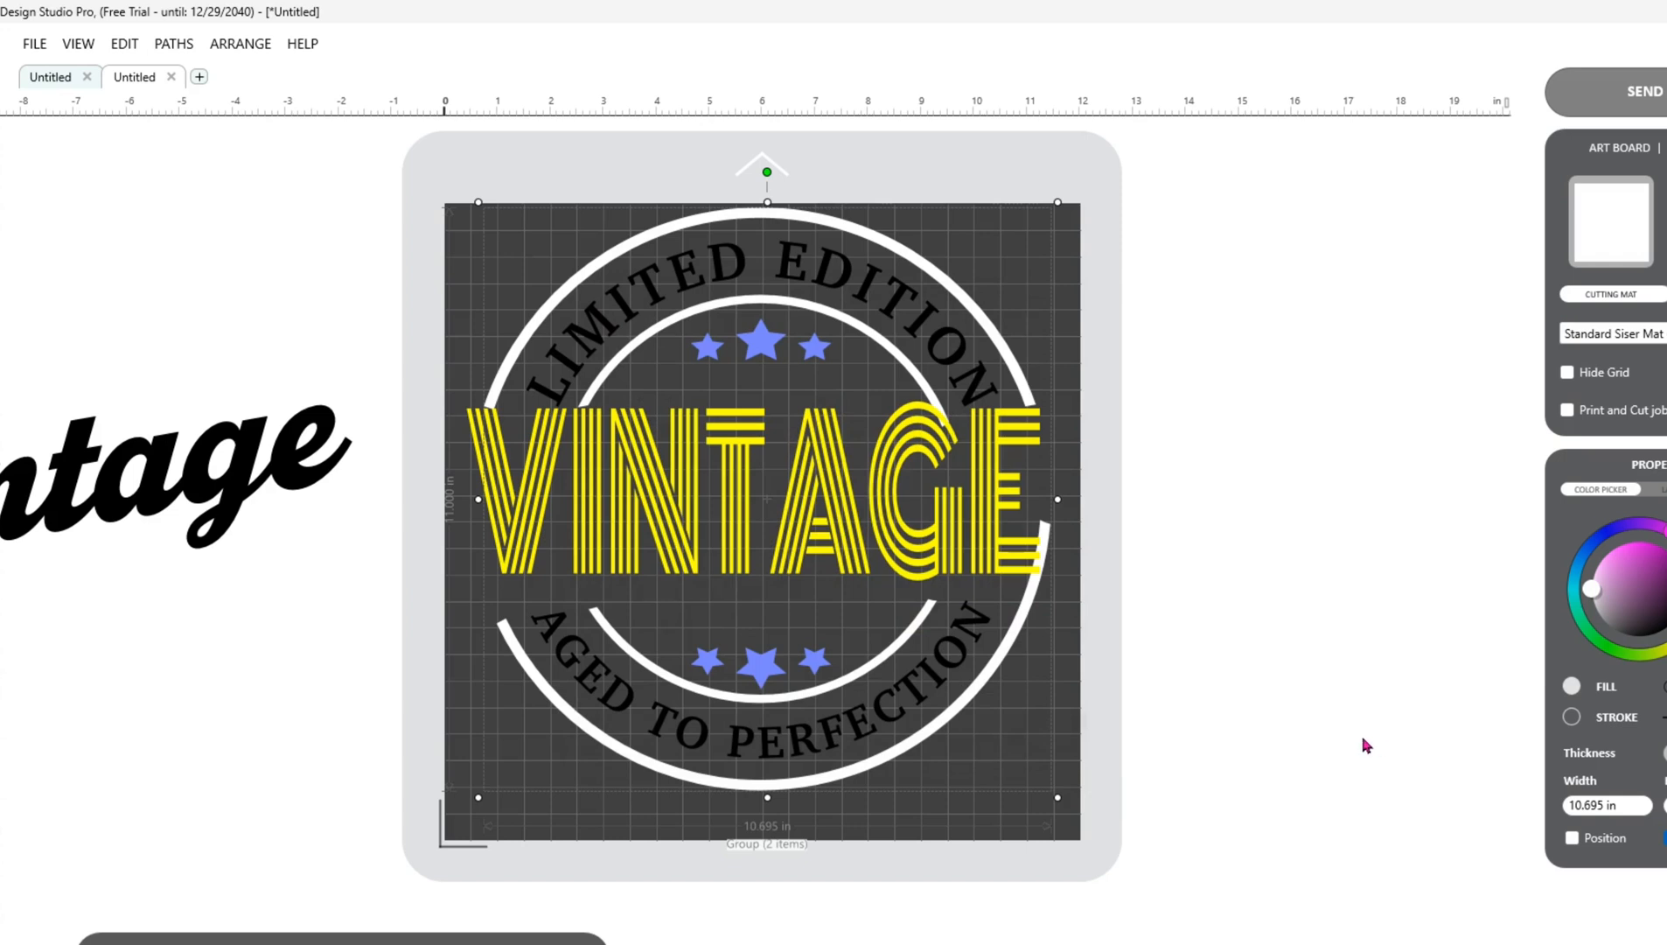
Step: Ungroup the white rings so the outer ring and the inner ring can each be selected separately
{"action": "right_click", "coordinate": [966, 702]}
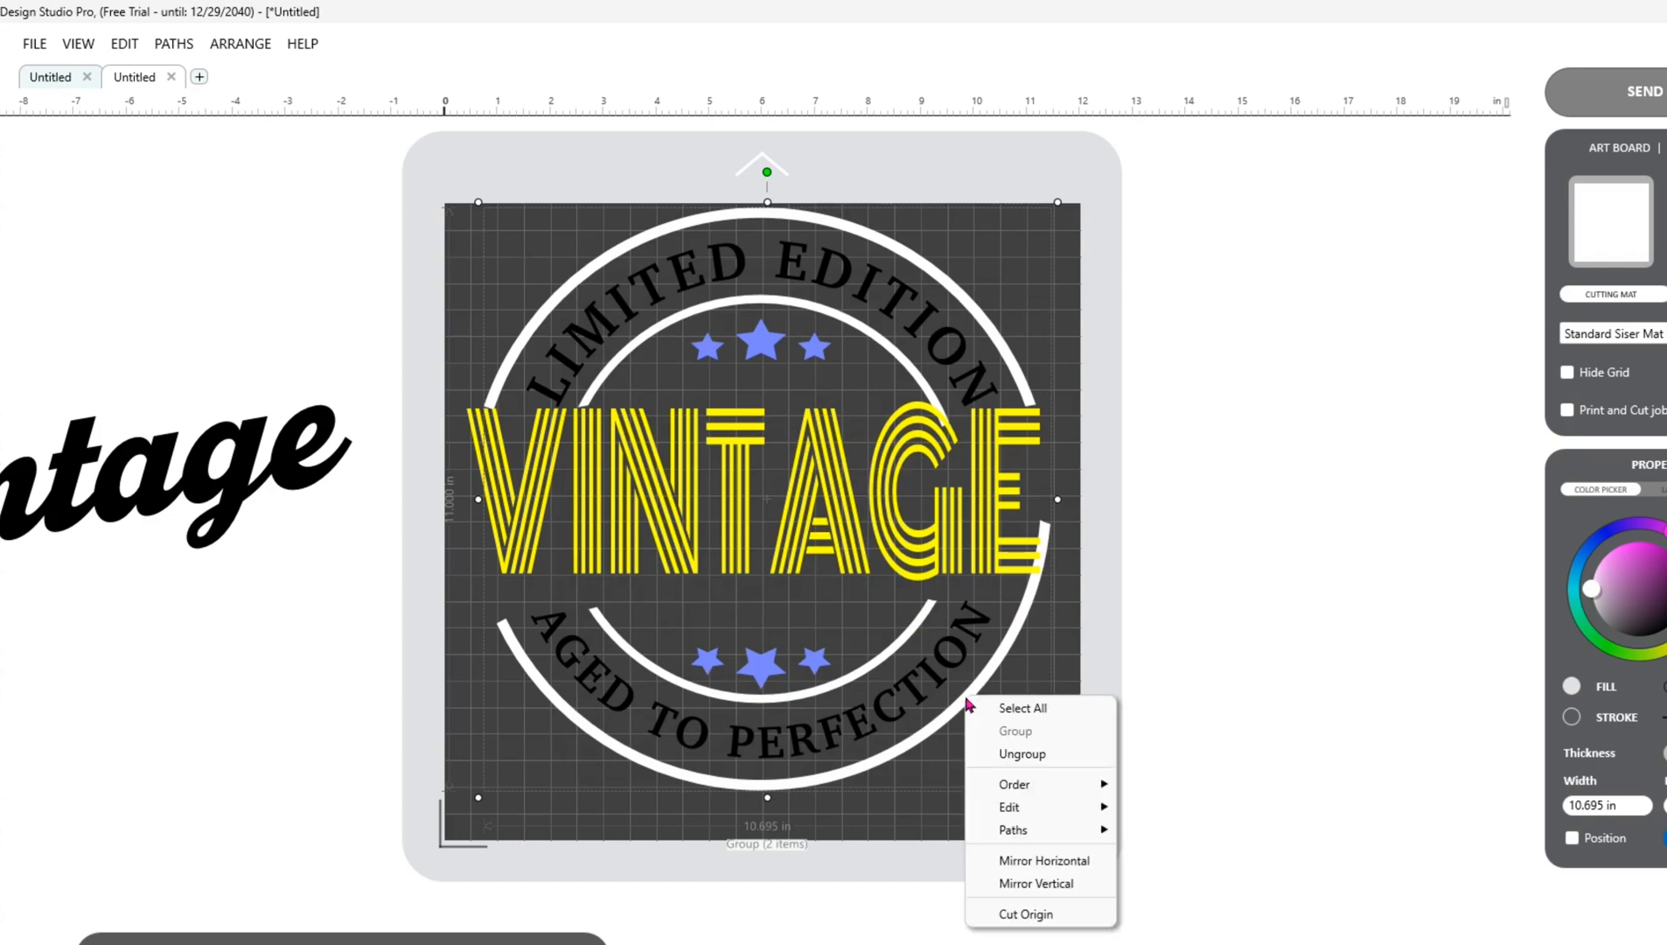
{"action": "left_click", "coordinate": [1033, 753]}
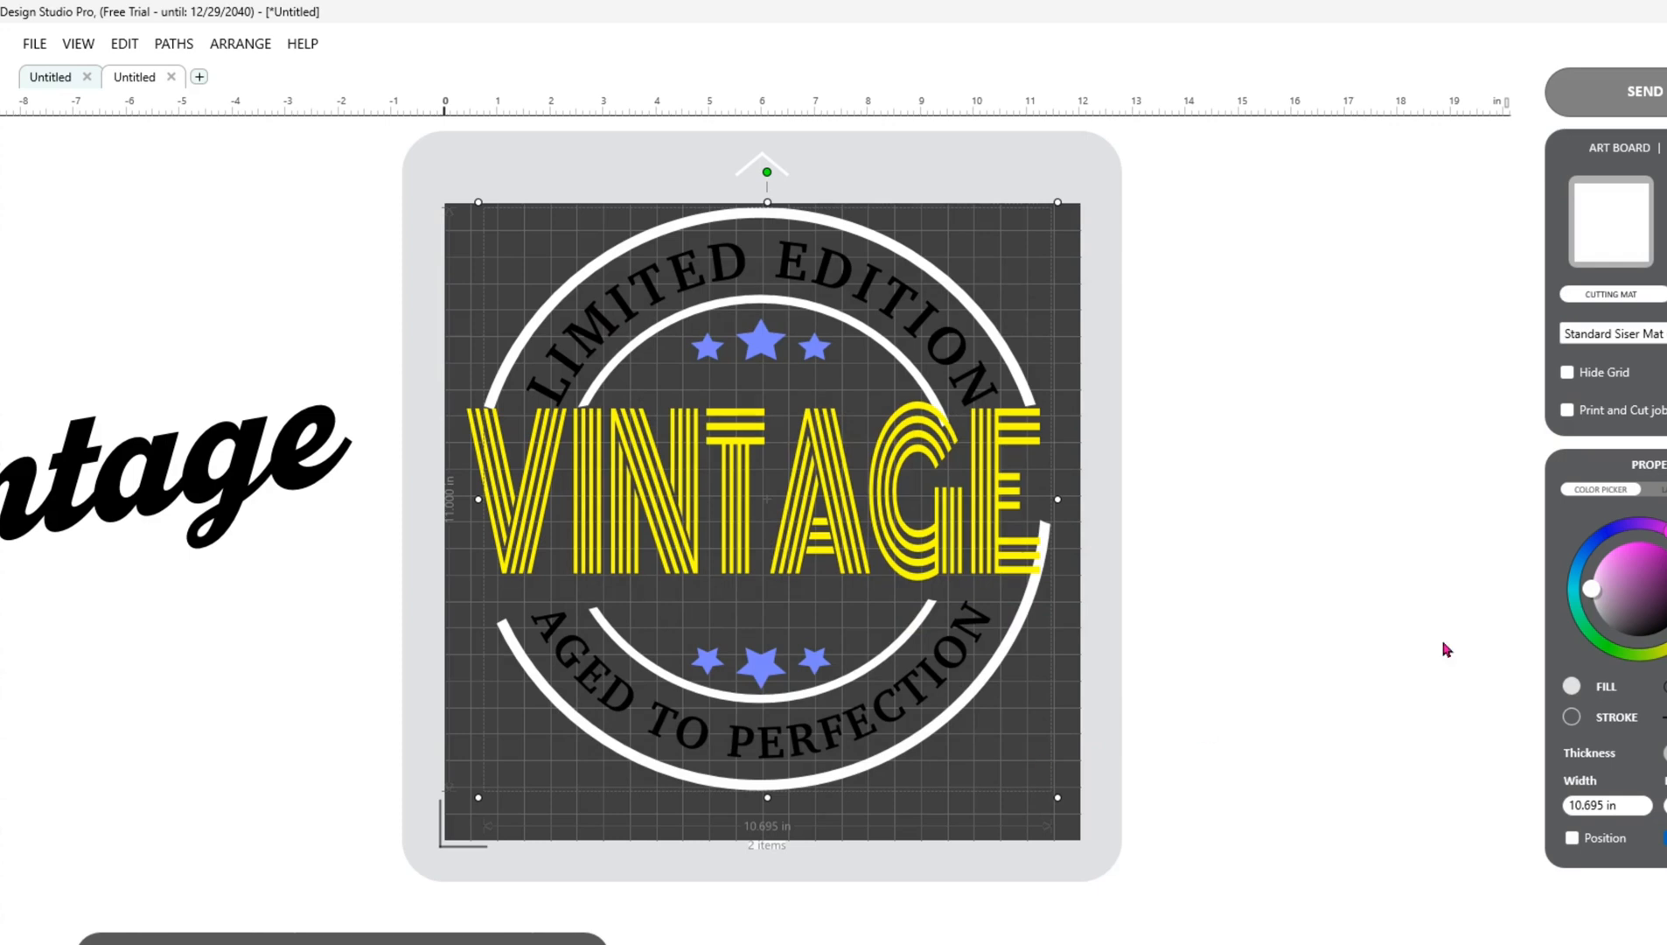
{"action": "left_click", "coordinate": [1662, 490]}
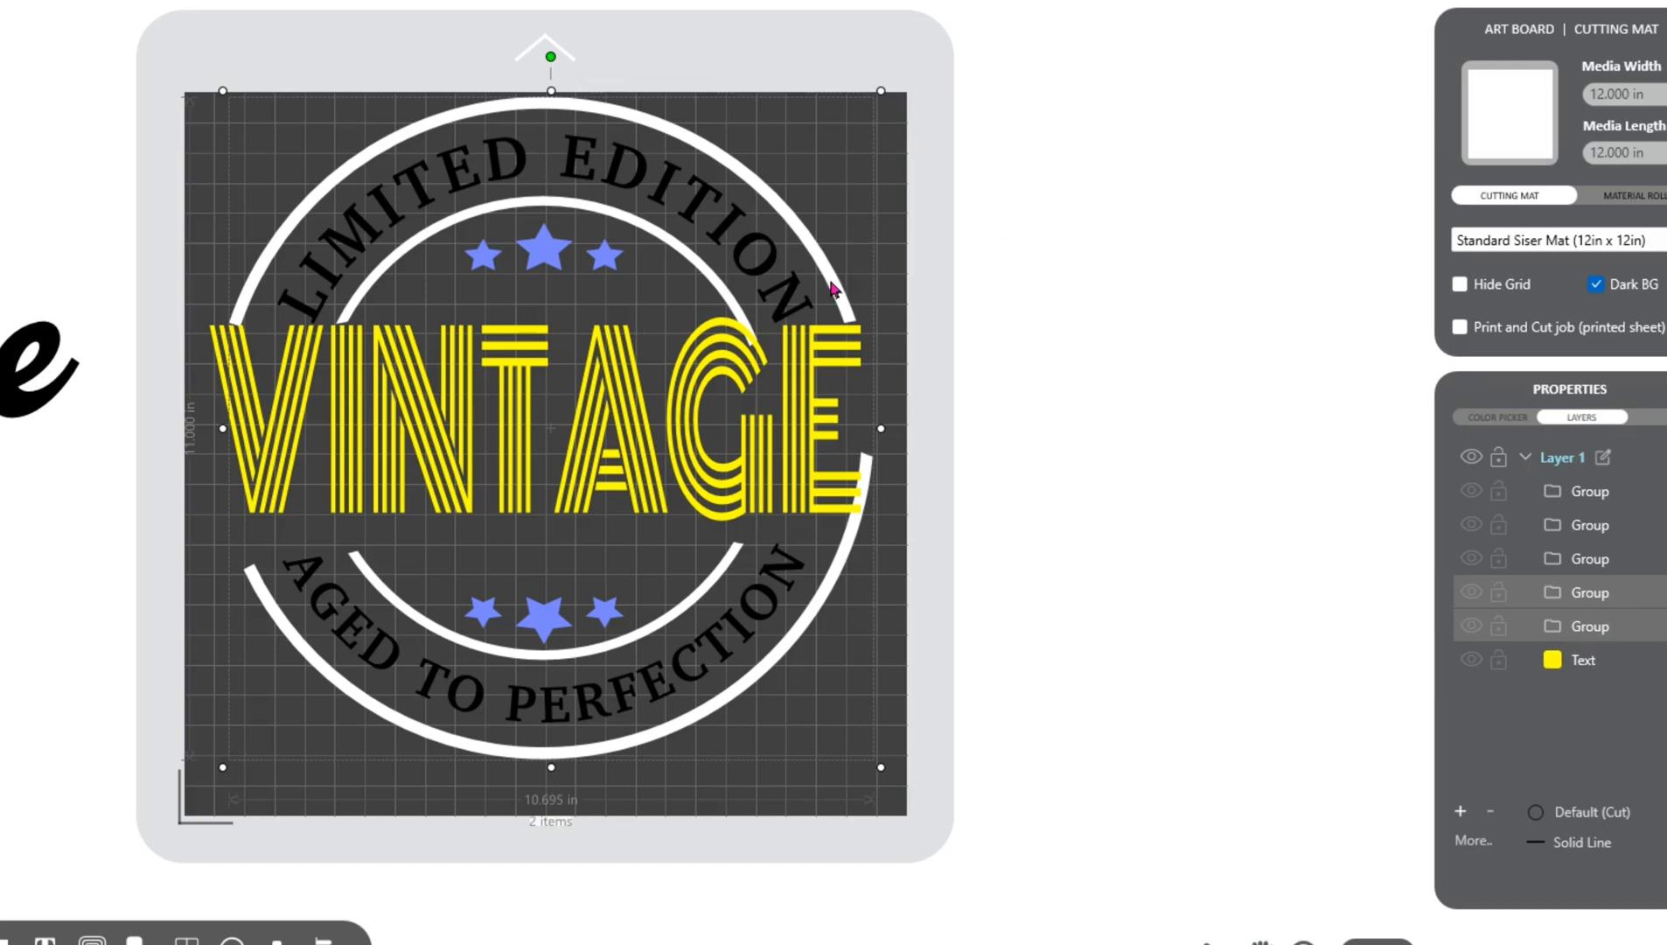
{"action": "left_click", "coordinate": [1093, 352]}
{"action": "left_click", "coordinate": [848, 310]}
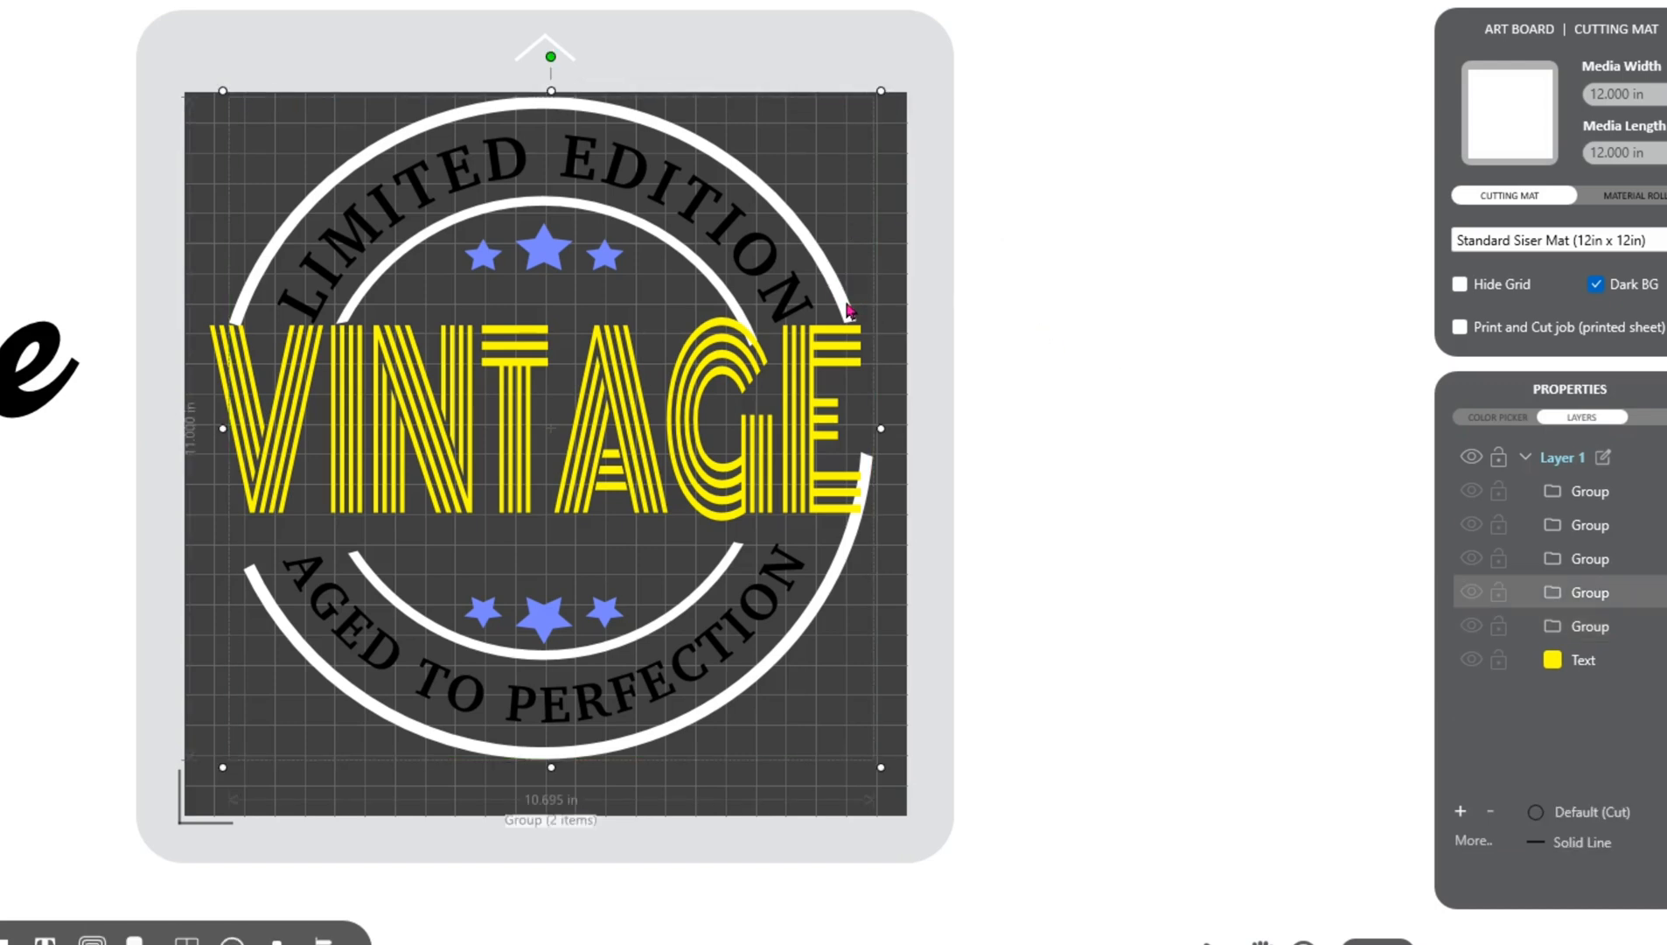
{"action": "left_click", "coordinate": [731, 306]}
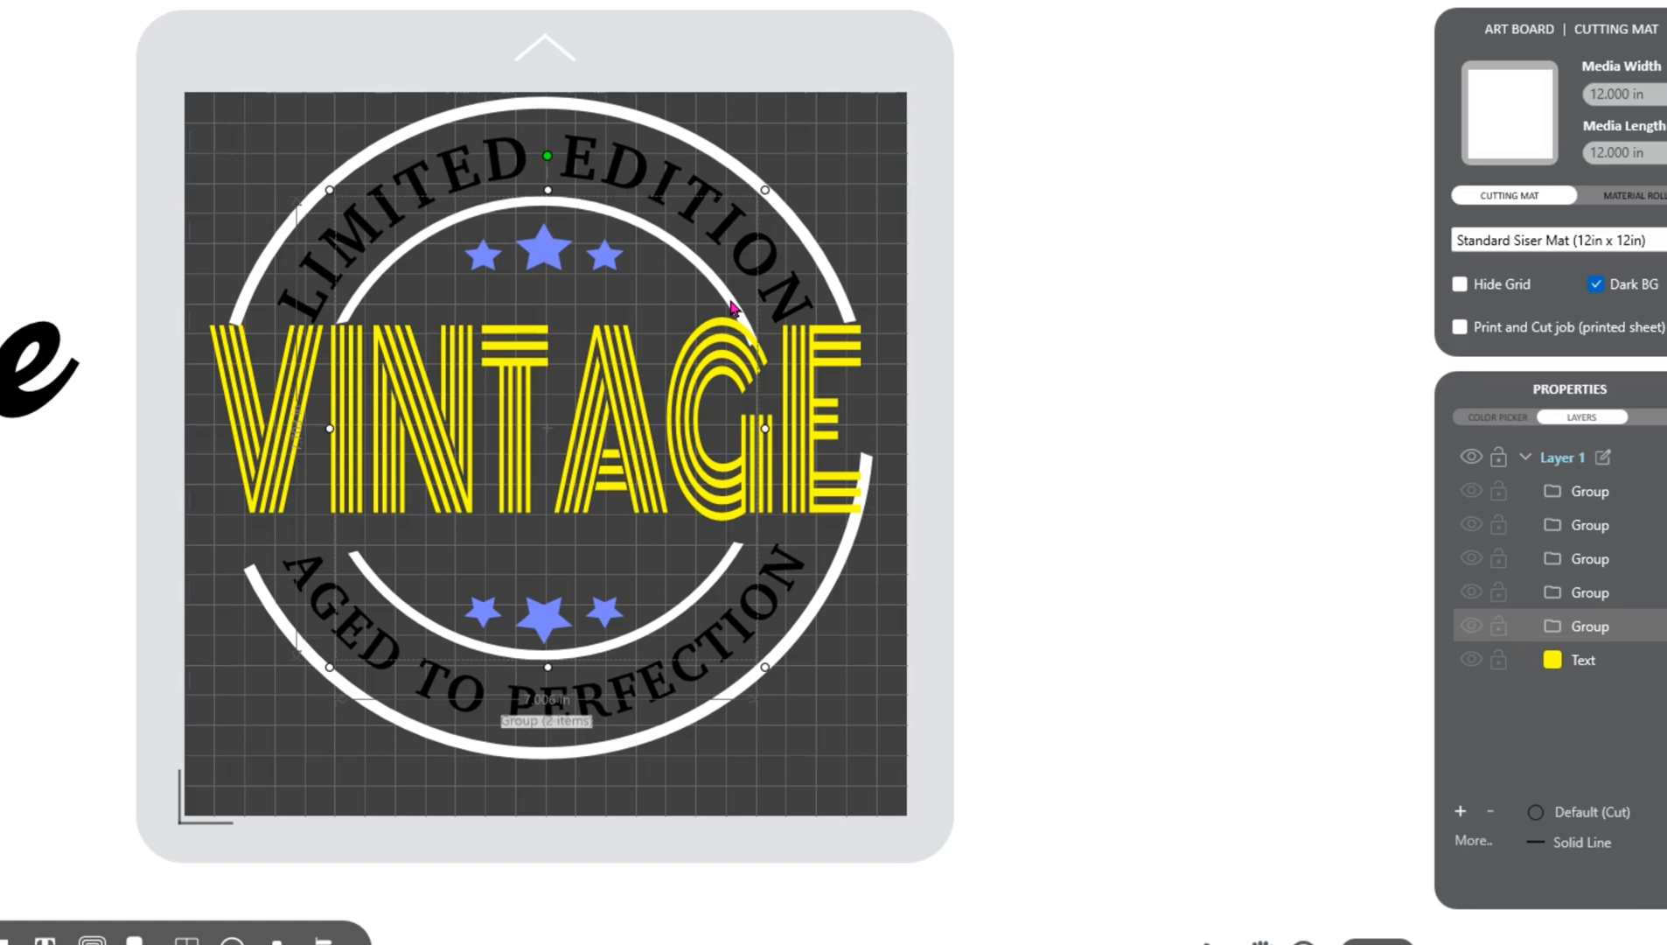
{"action": "left_click", "coordinate": [1172, 370]}
{"action": "left_click", "coordinate": [872, 481]}
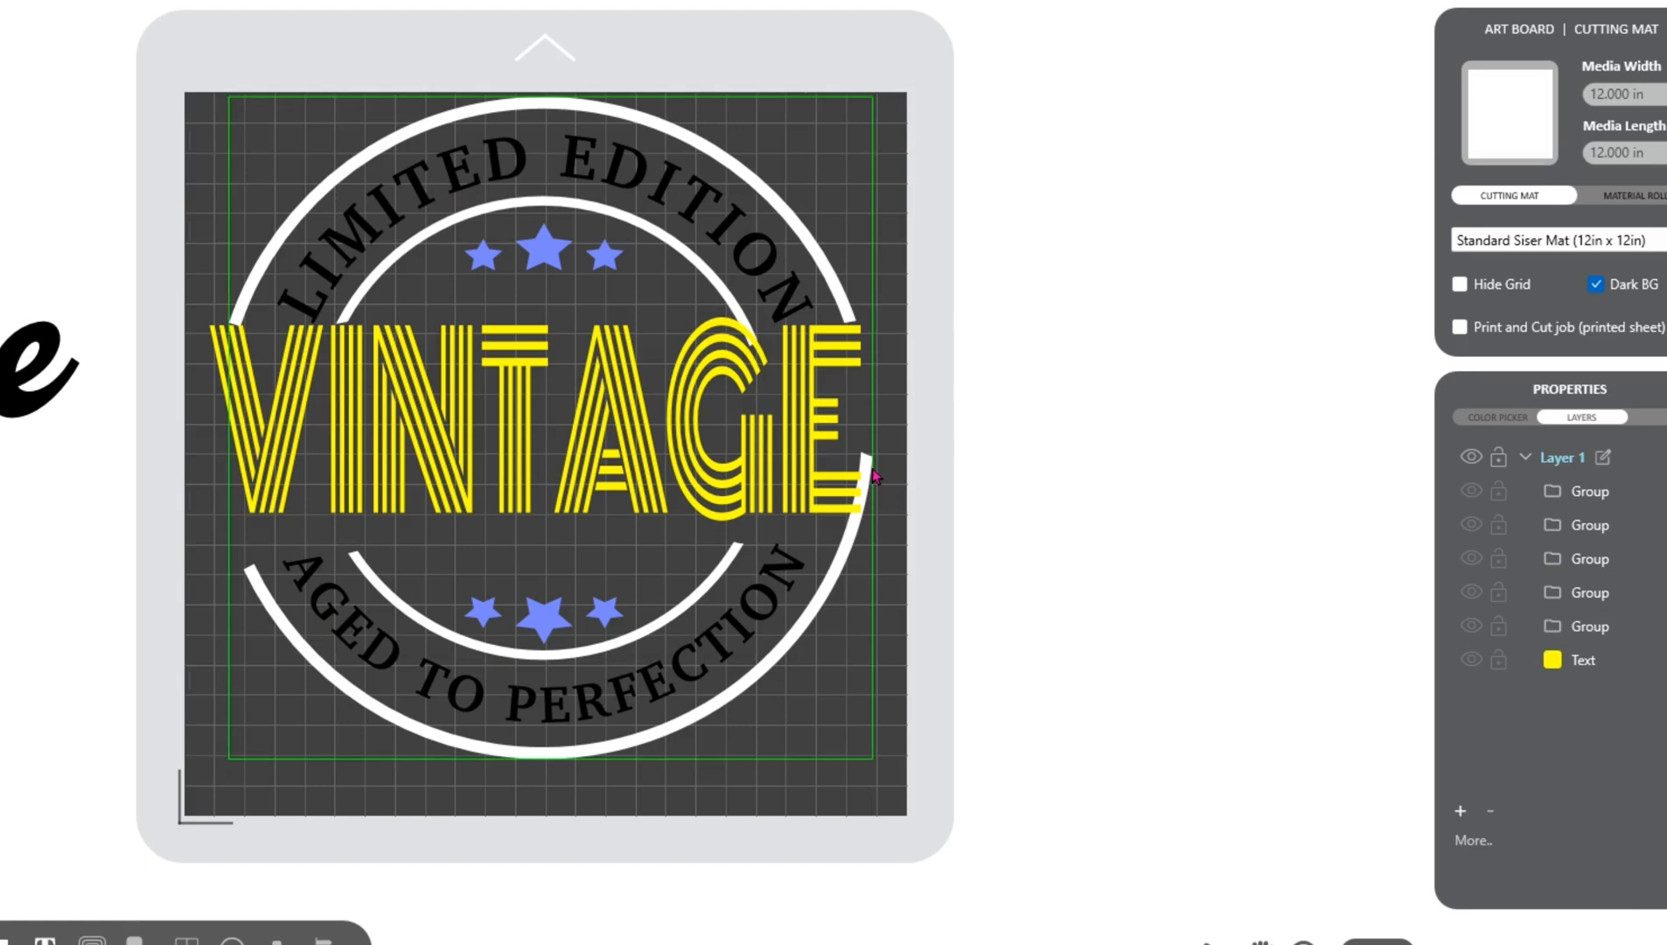
Step: Ungroup the outer ring and the inner ring so their upper and lower arcs are separate shapes
{"action": "right_click", "coordinate": [874, 477]}
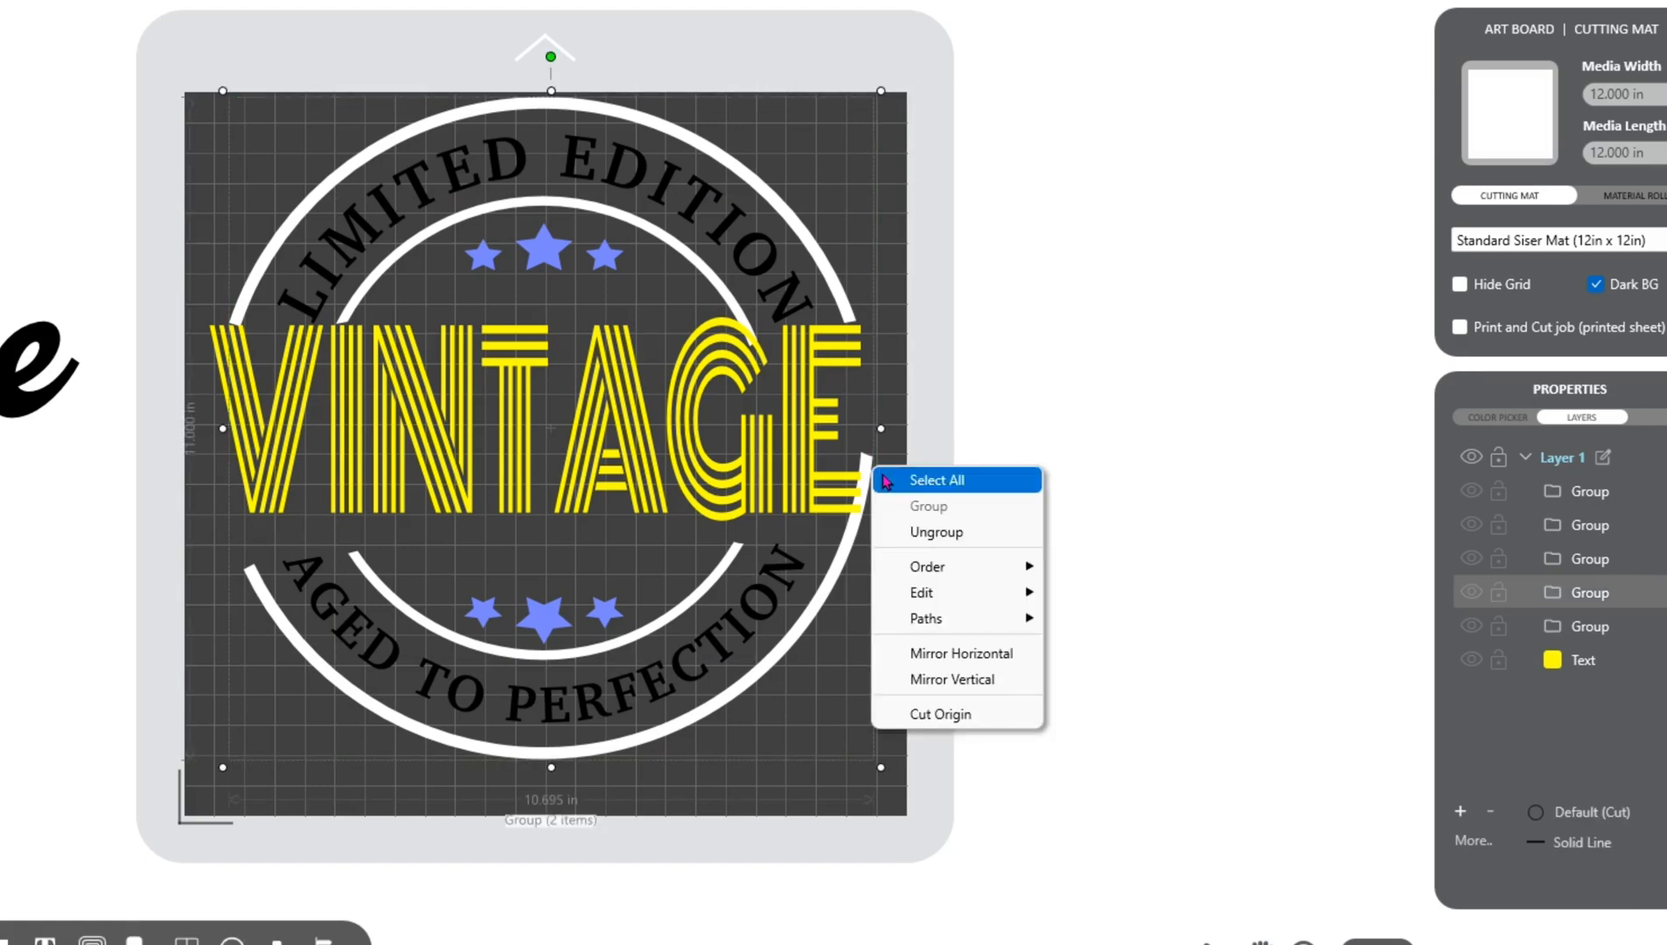
{"action": "left_click", "coordinate": [988, 536]}
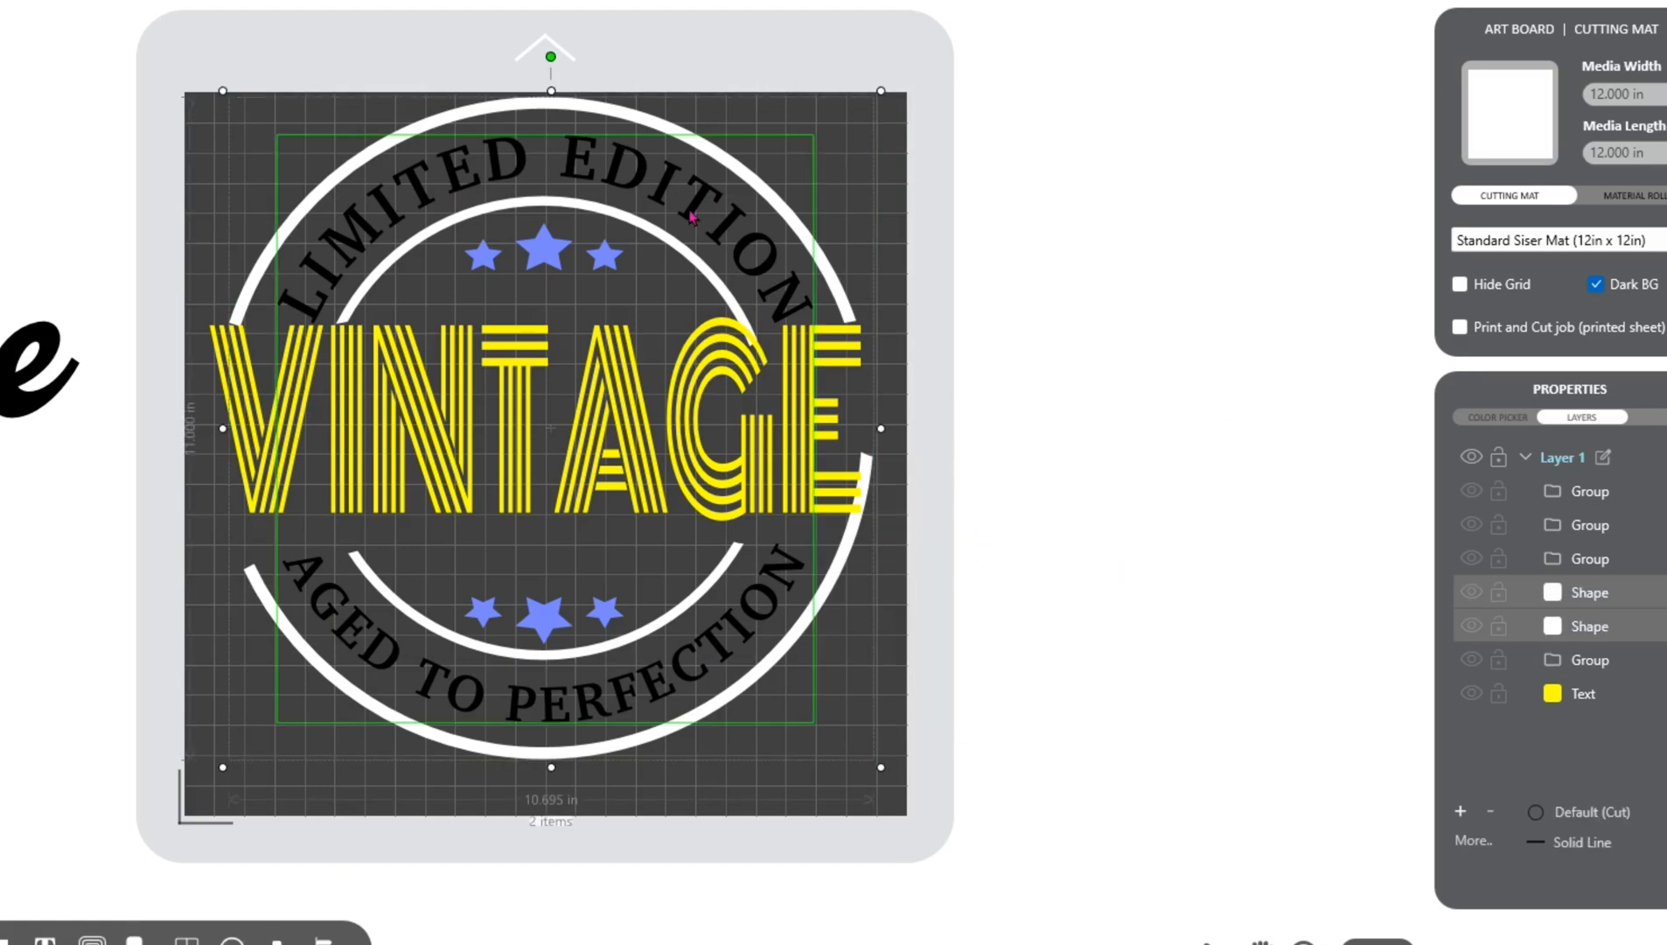
{"action": "left_click", "coordinate": [667, 252]}
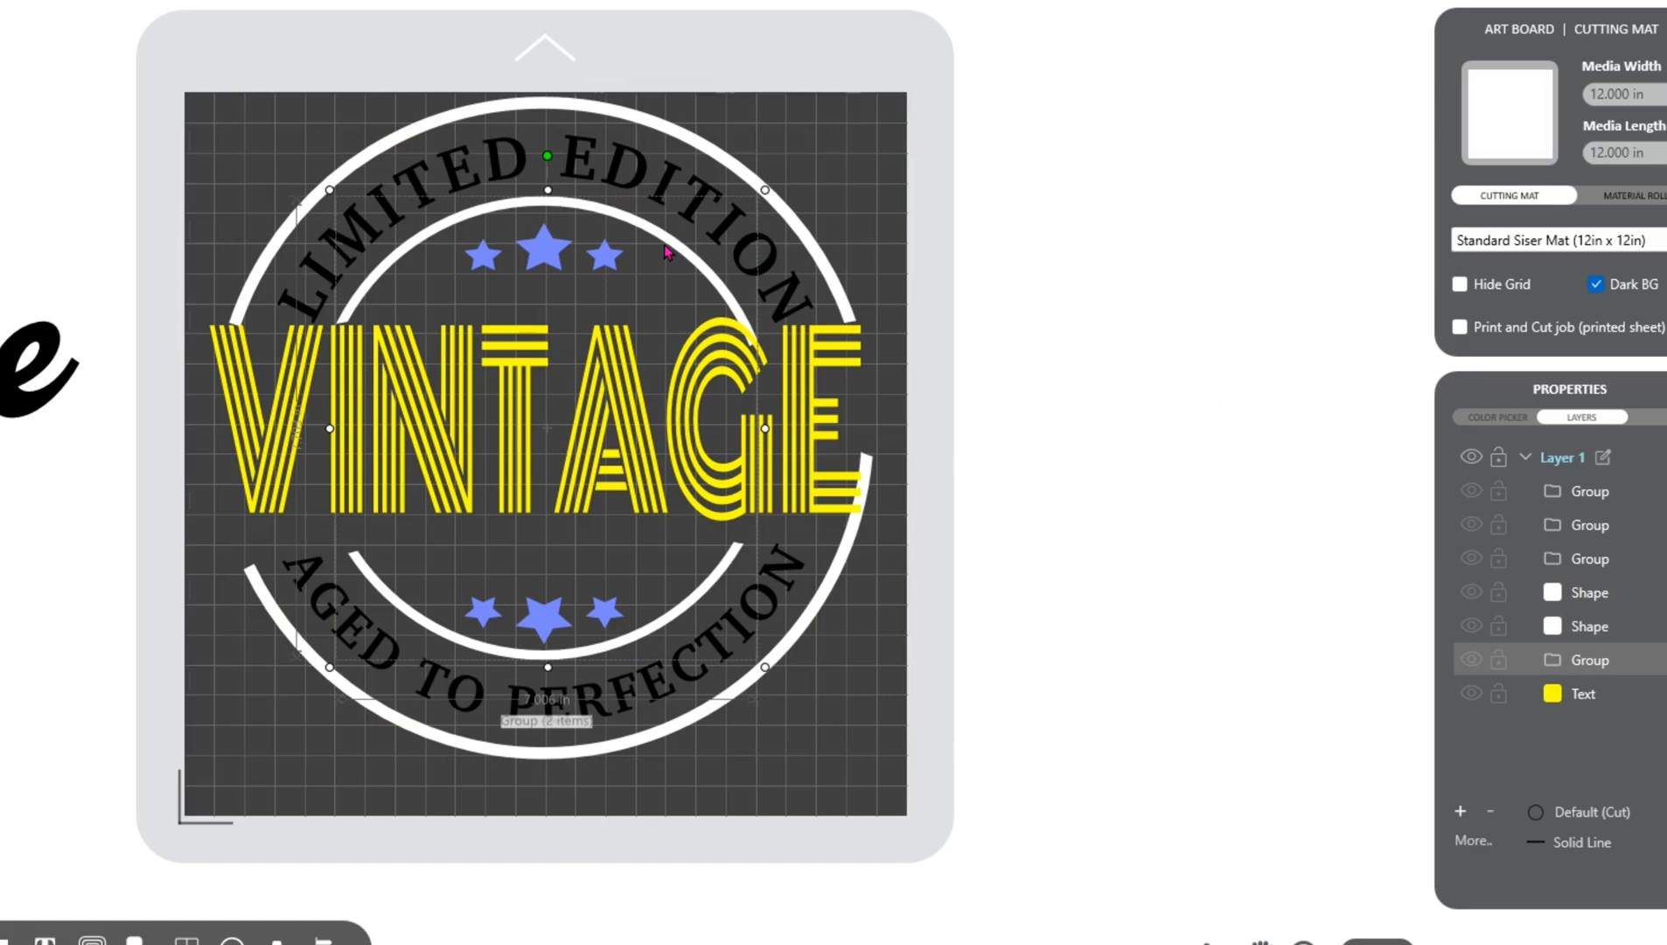
{"action": "right_click", "coordinate": [666, 252]}
{"action": "left_click", "coordinate": [724, 313]}
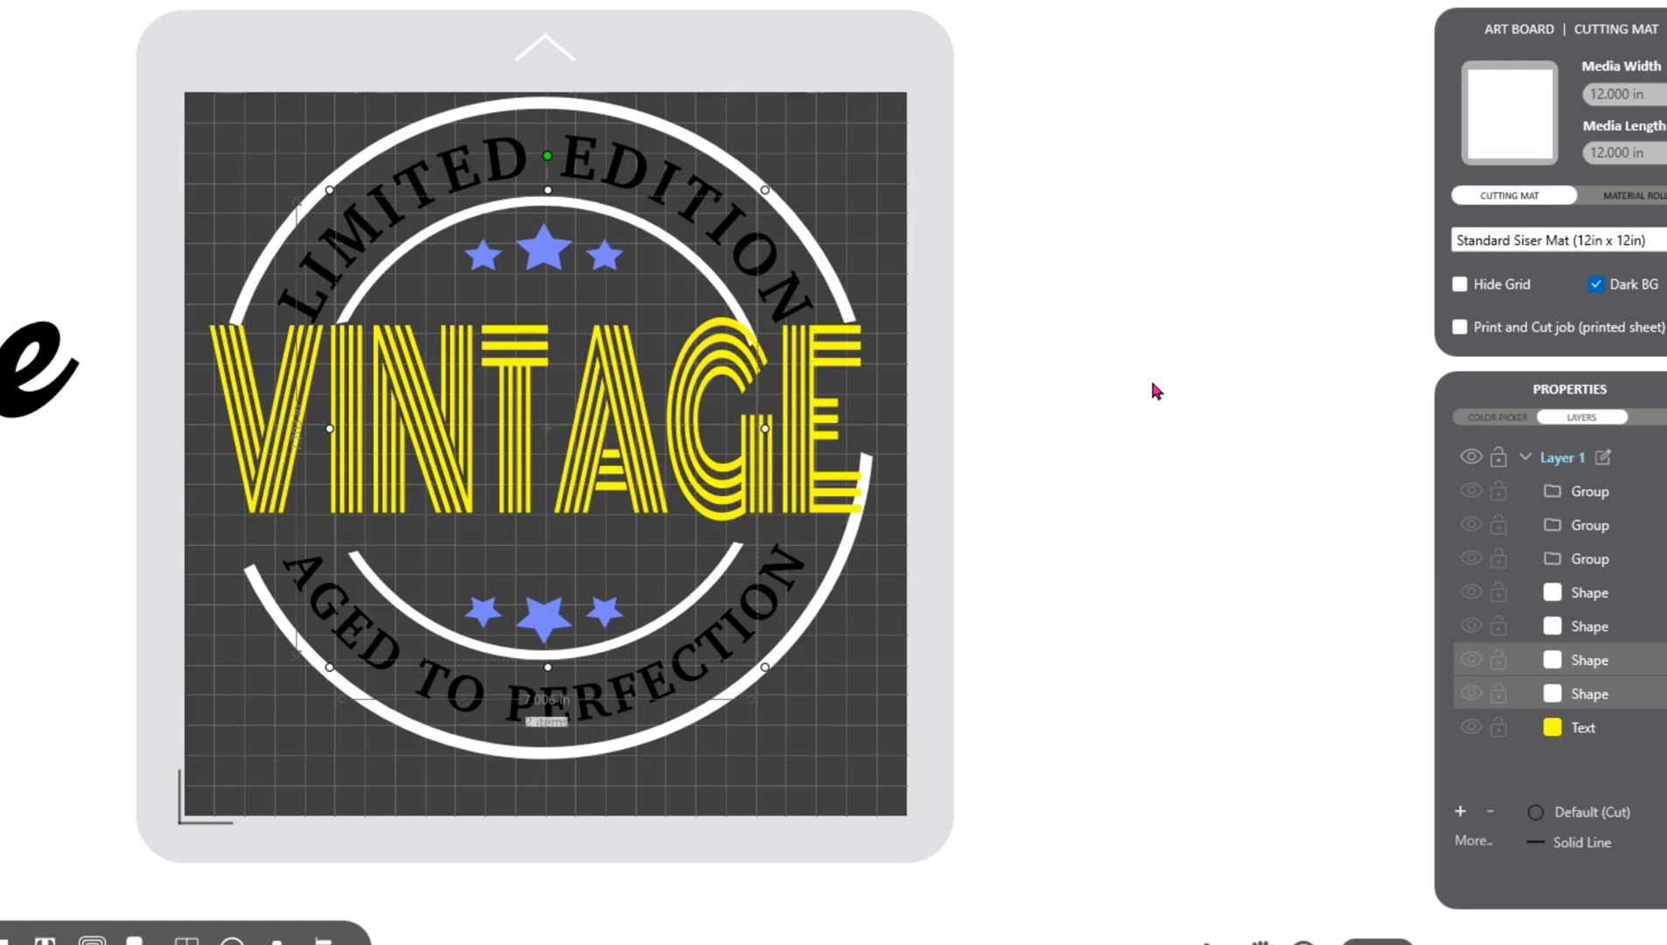
{"action": "left_click", "coordinate": [1110, 360]}
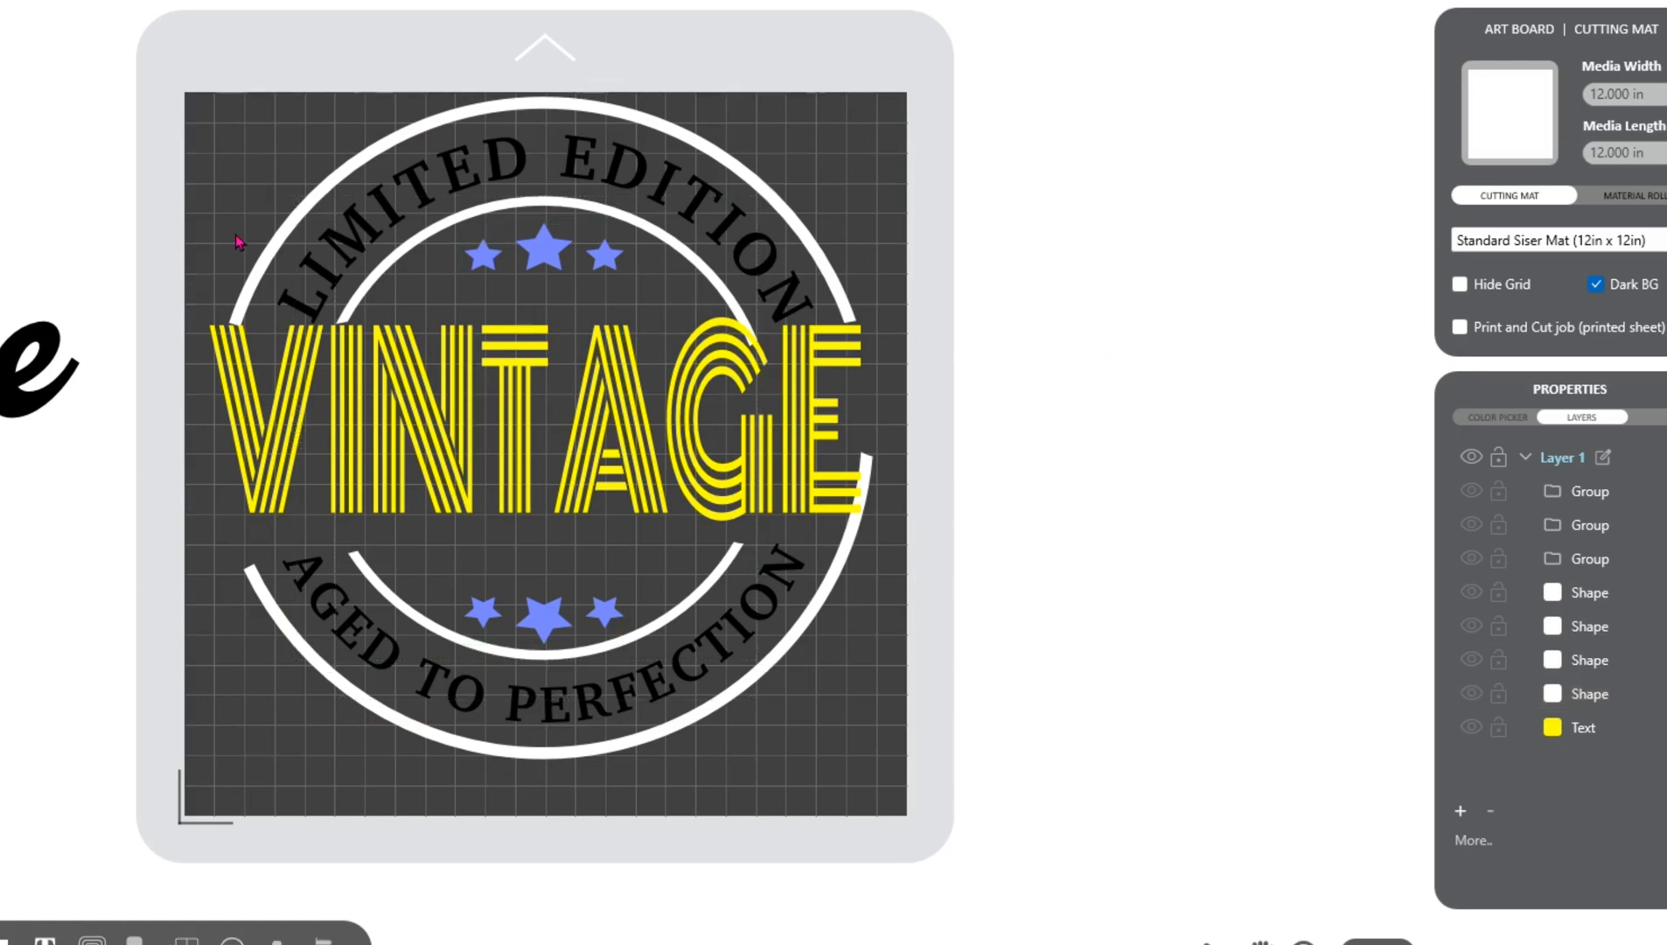
Step: Group the outer and inner white arcs above the VINTAGE text
{"action": "left_click", "coordinate": [276, 237]}
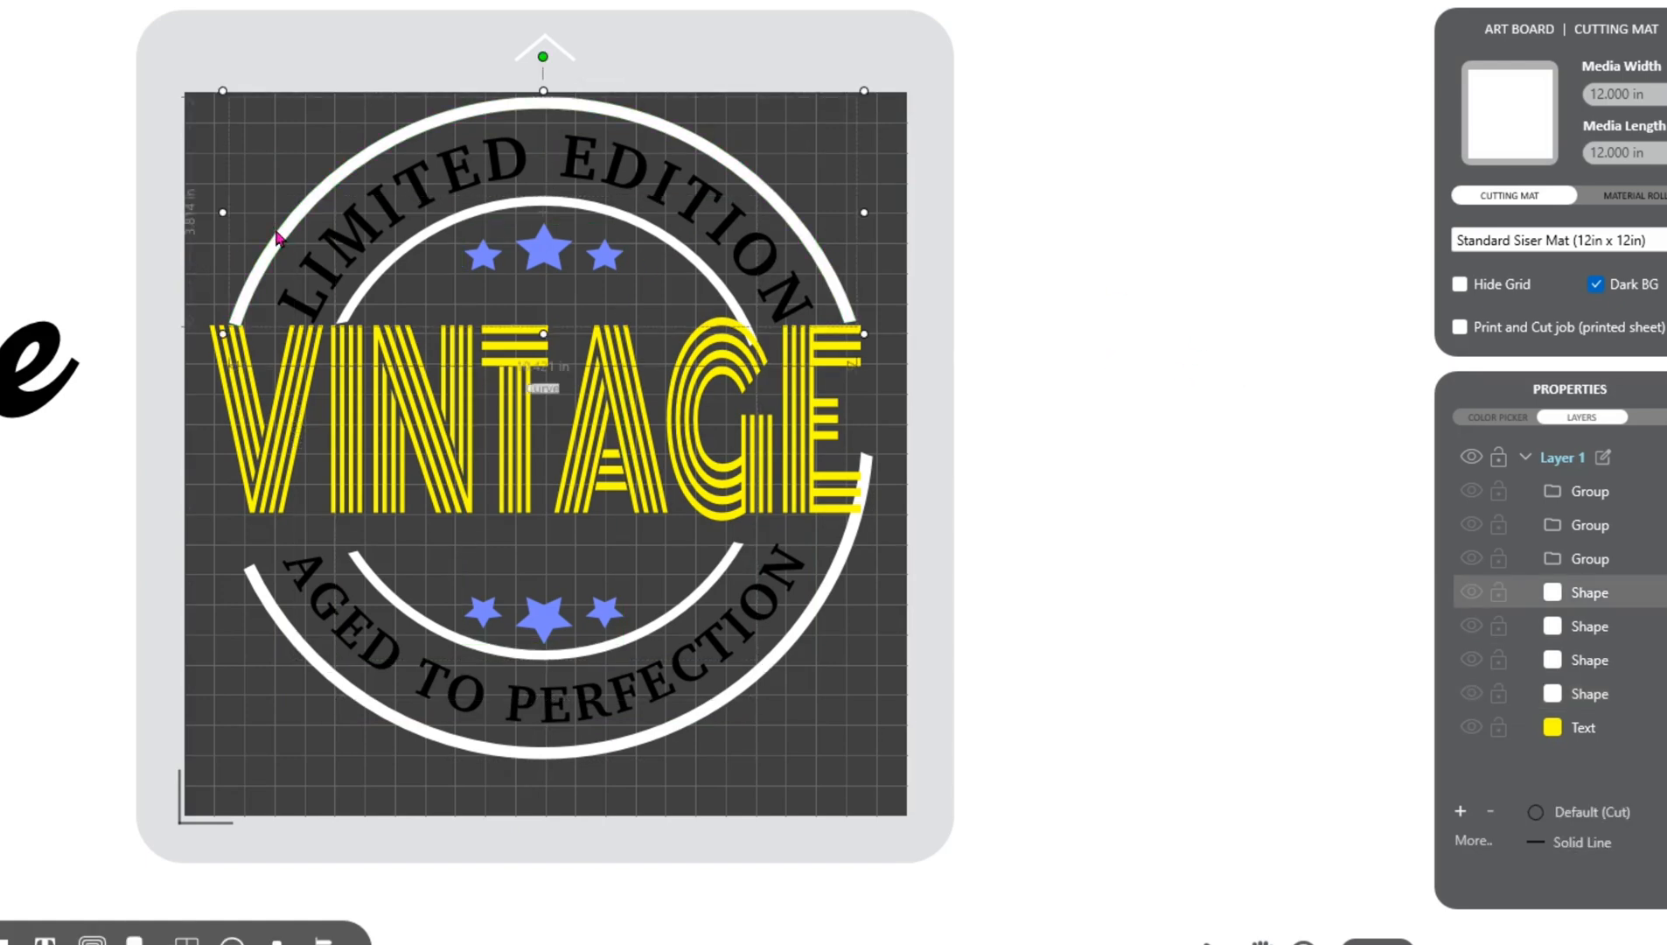
{"action": "left_click", "coordinate": [417, 247], "text": "shift"}
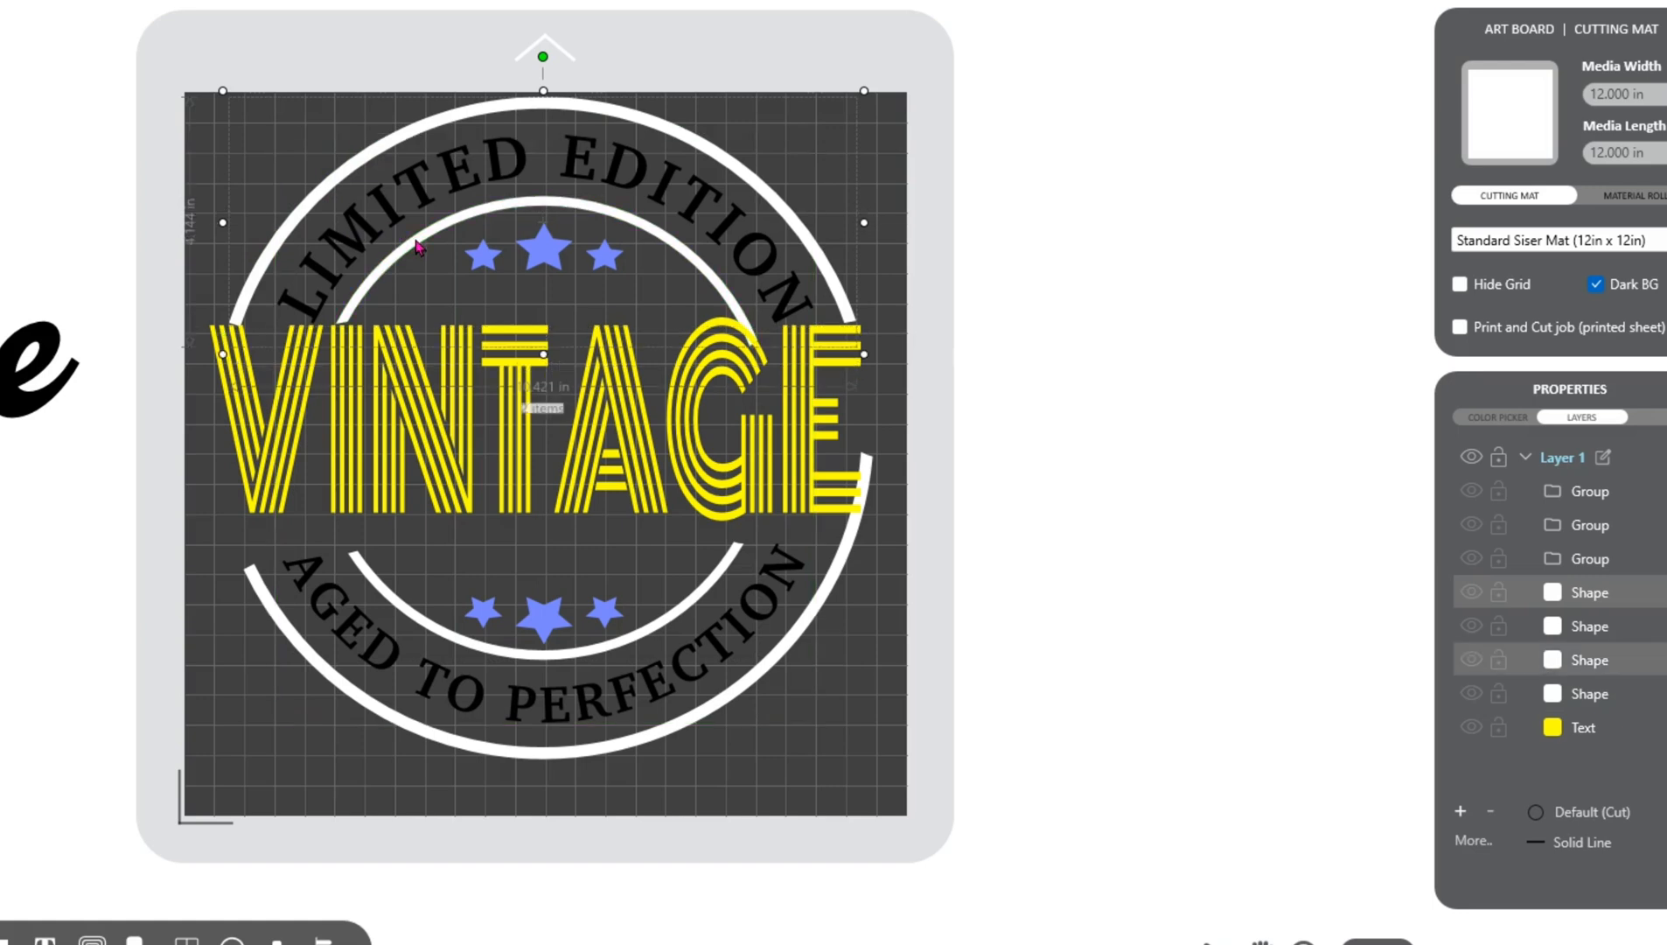
{"action": "right_click", "coordinate": [416, 247]}
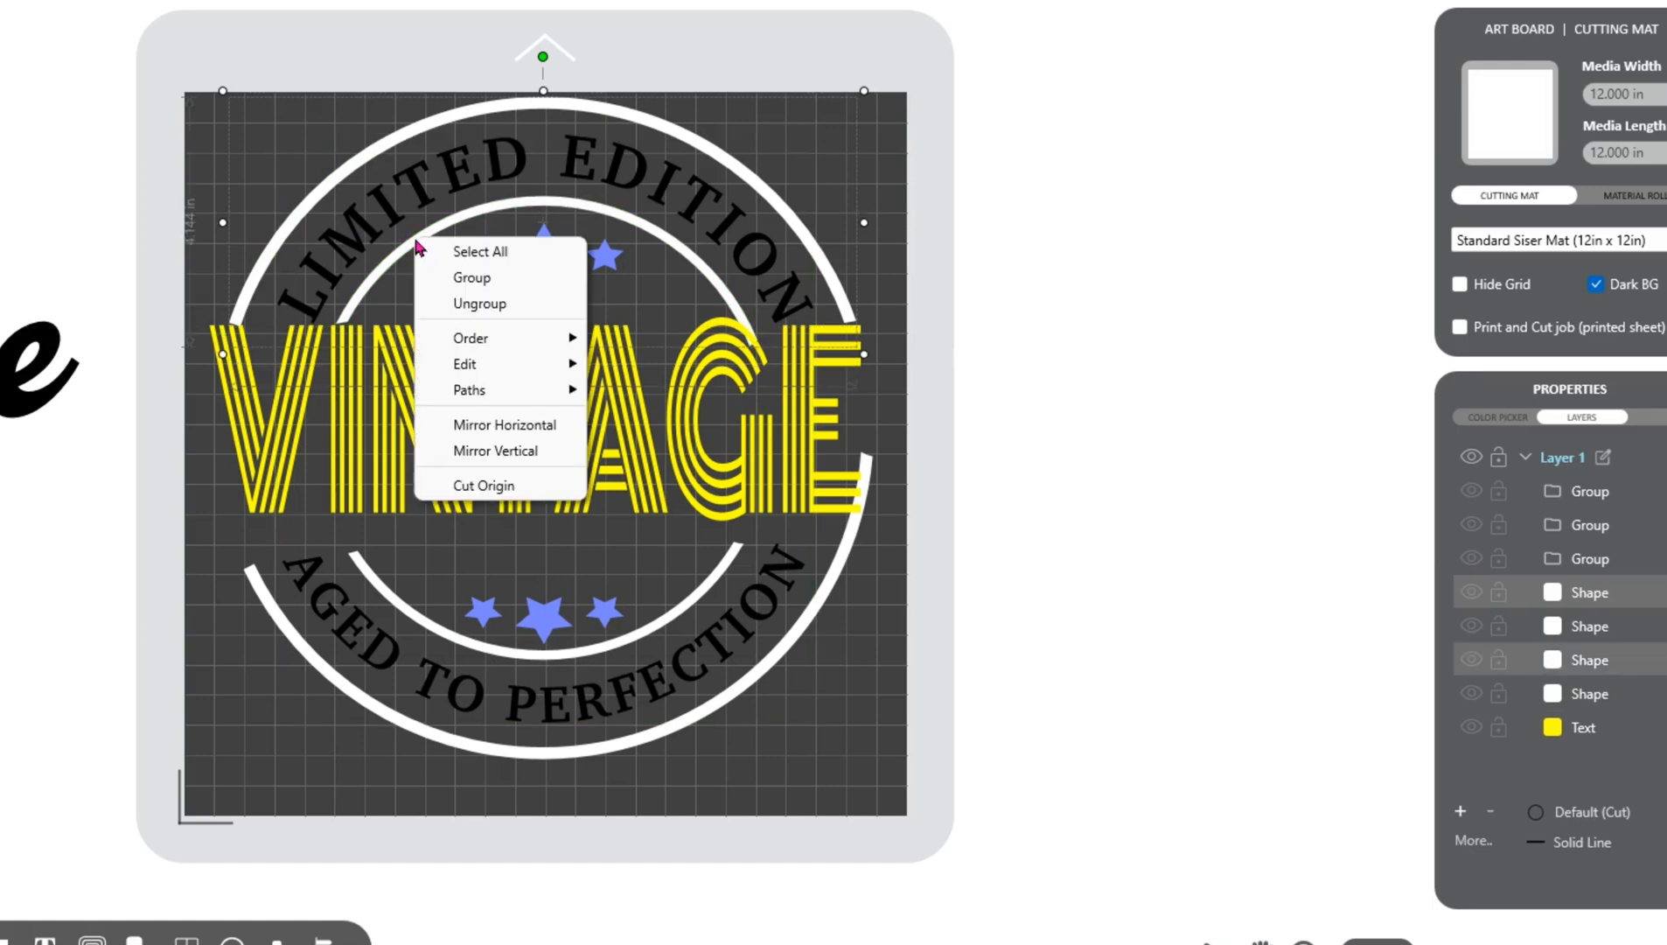
{"action": "left_click", "coordinate": [463, 288]}
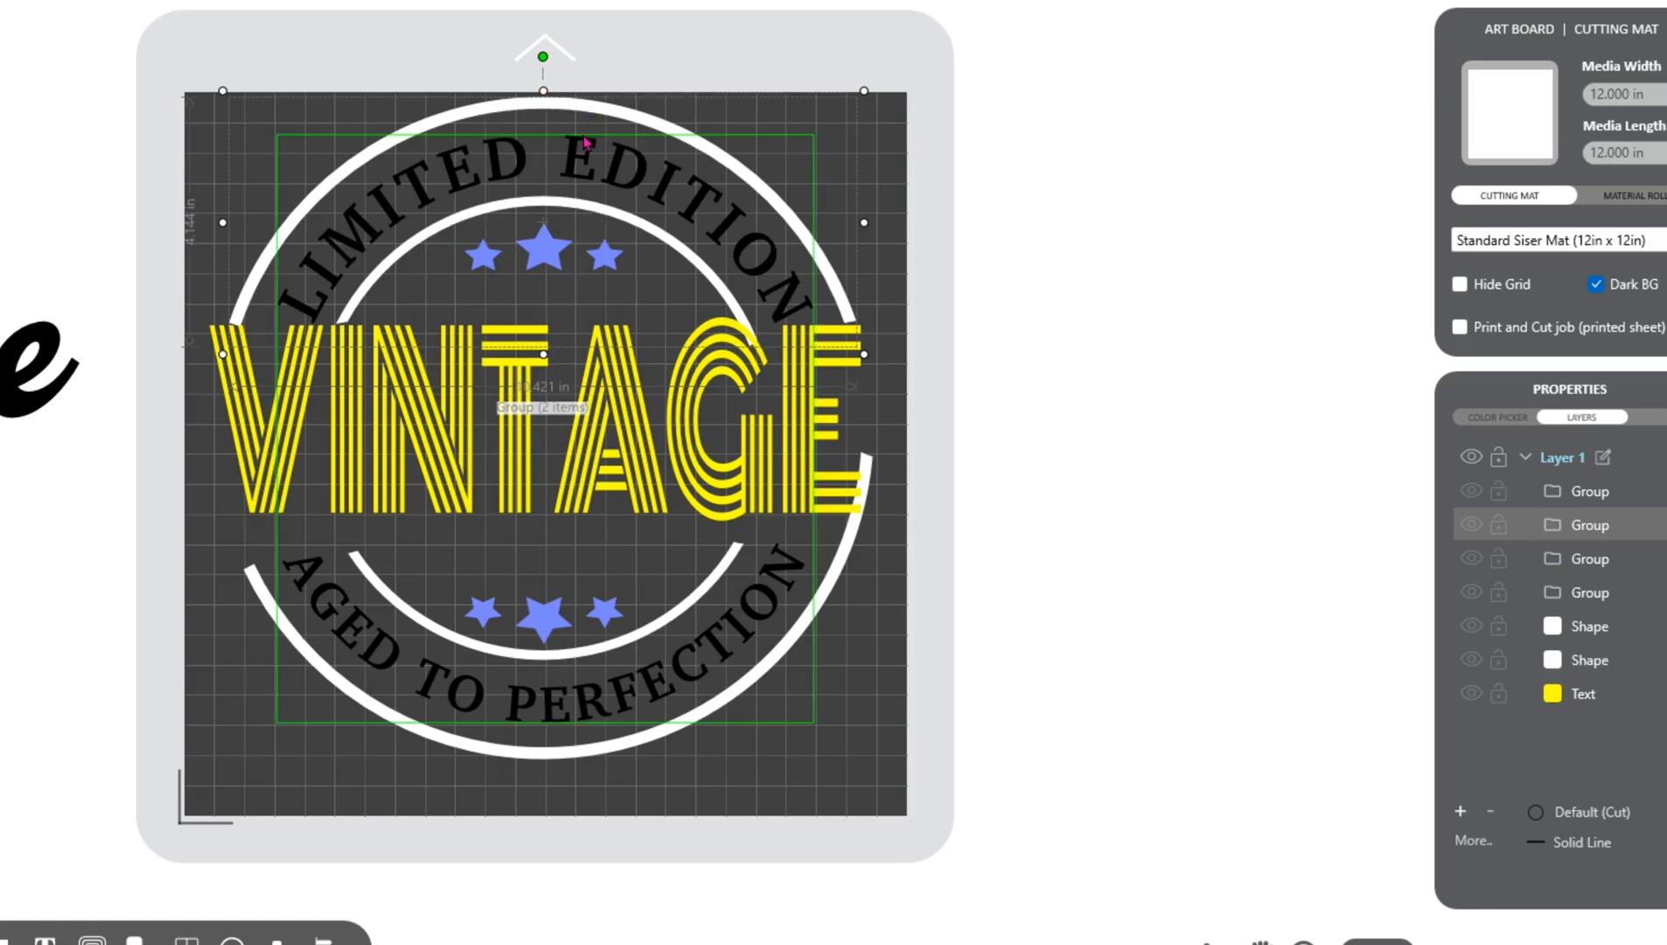
{"action": "left_click", "coordinate": [1231, 285]}
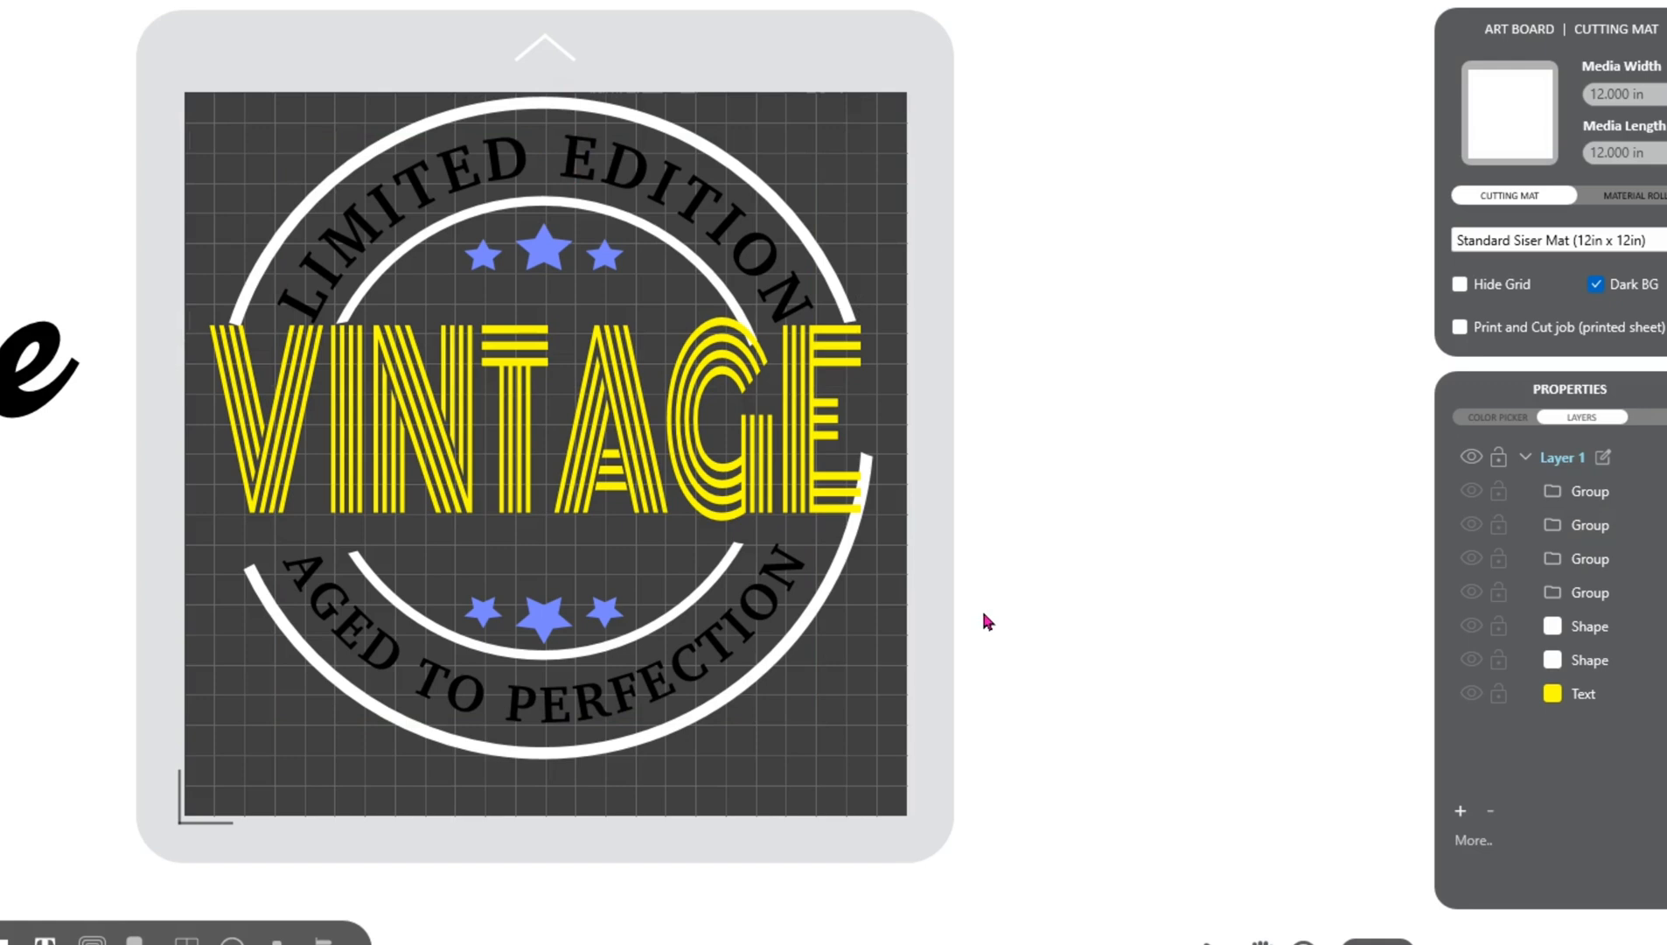
{"action": "left_click", "coordinate": [837, 593]}
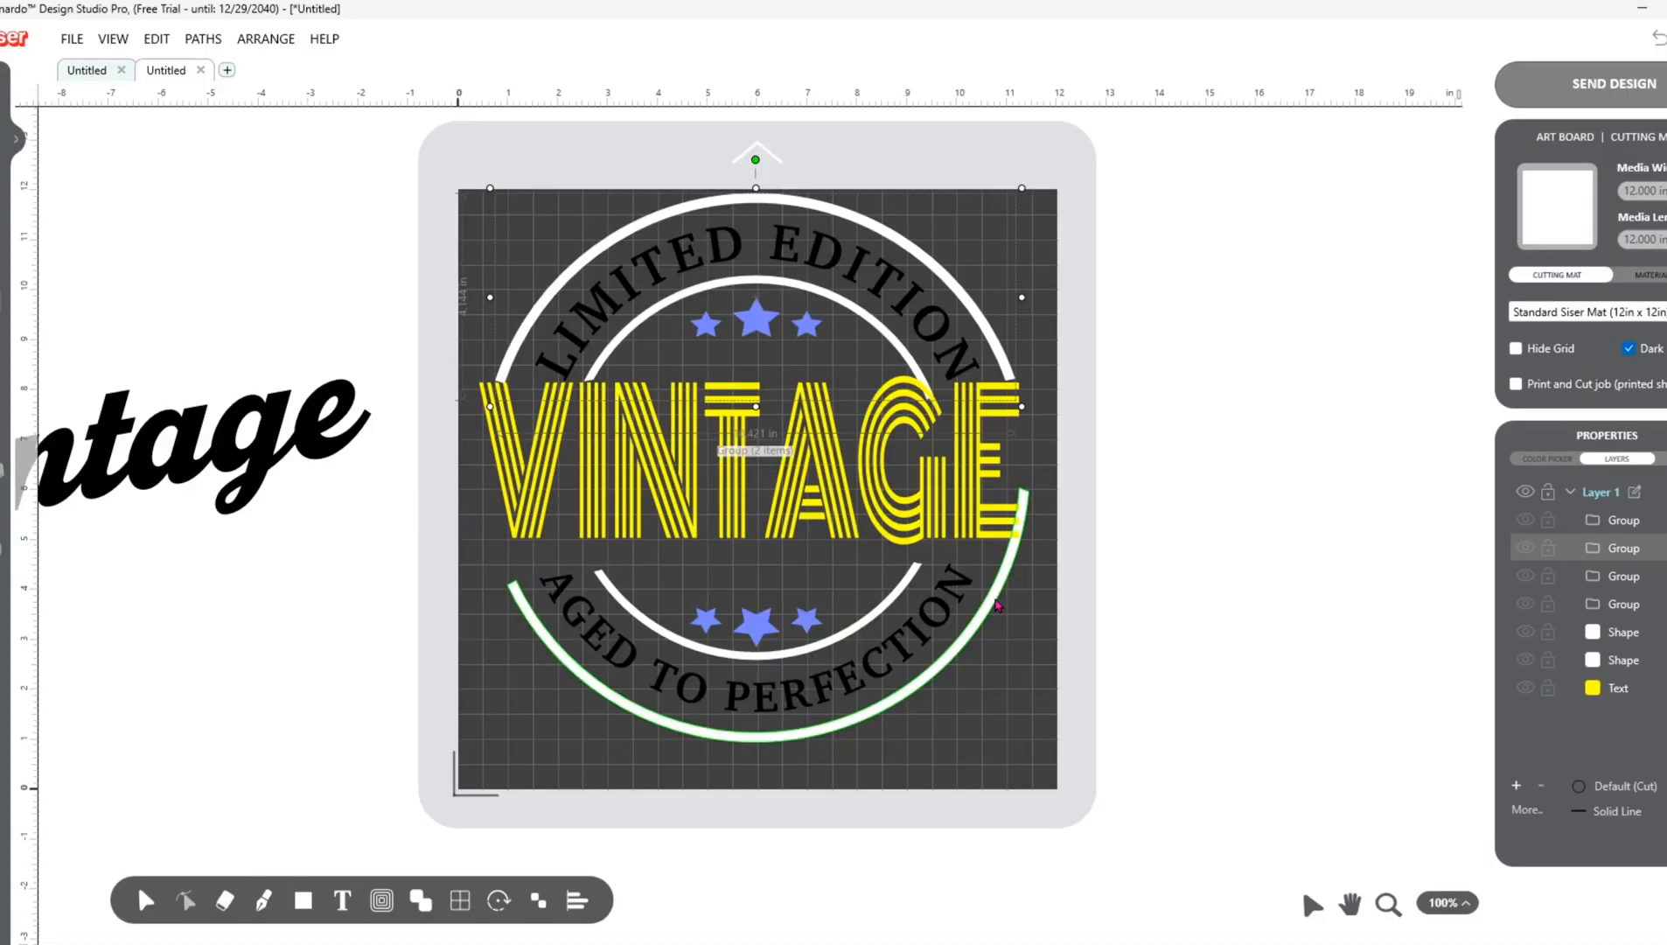
Step: Delete the outer and inner white arcs below the VINTAGE text
{"action": "left_click", "coordinate": [998, 603]}
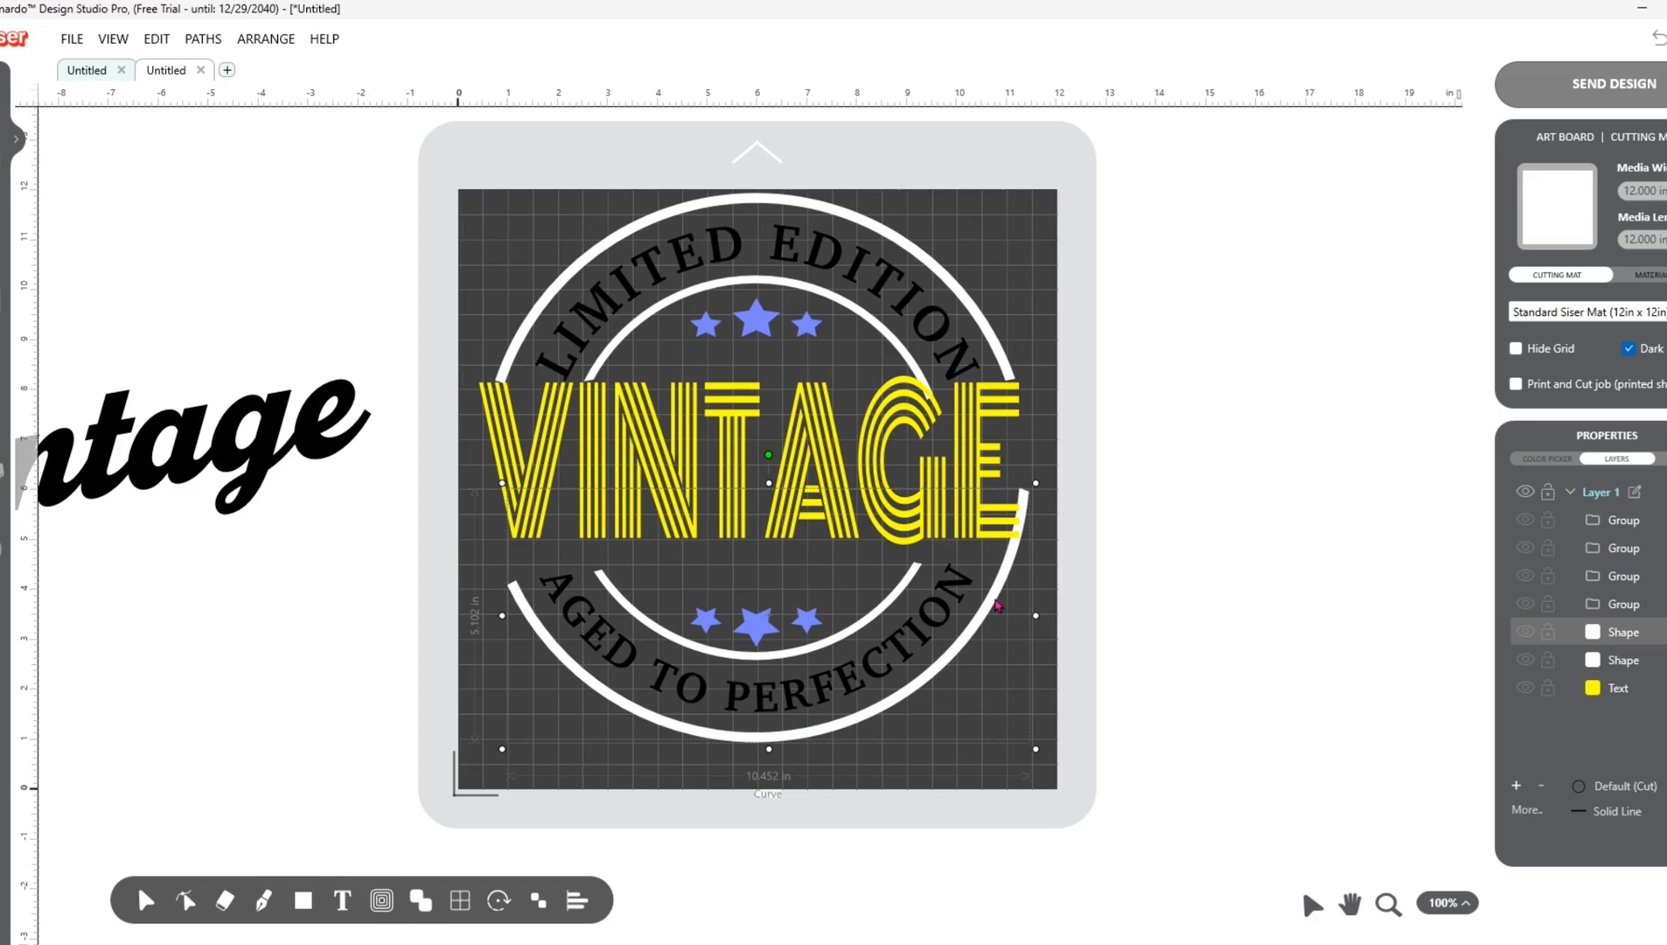
{"action": "key", "text": "Delete"}
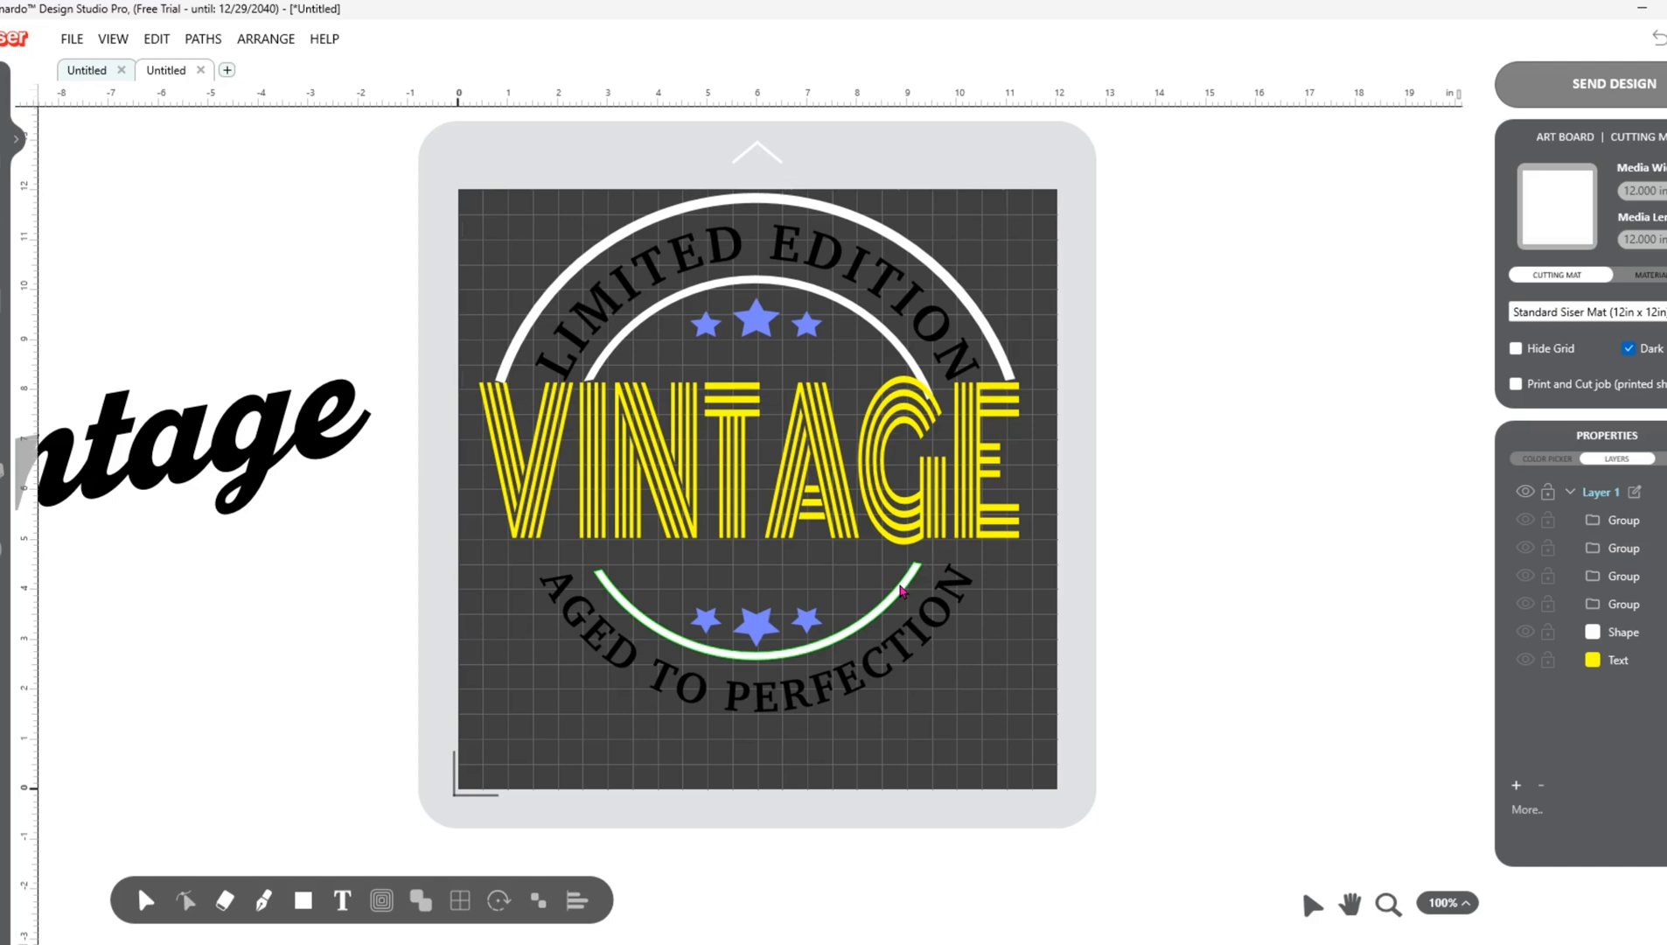
{"action": "left_click", "coordinate": [900, 587]}
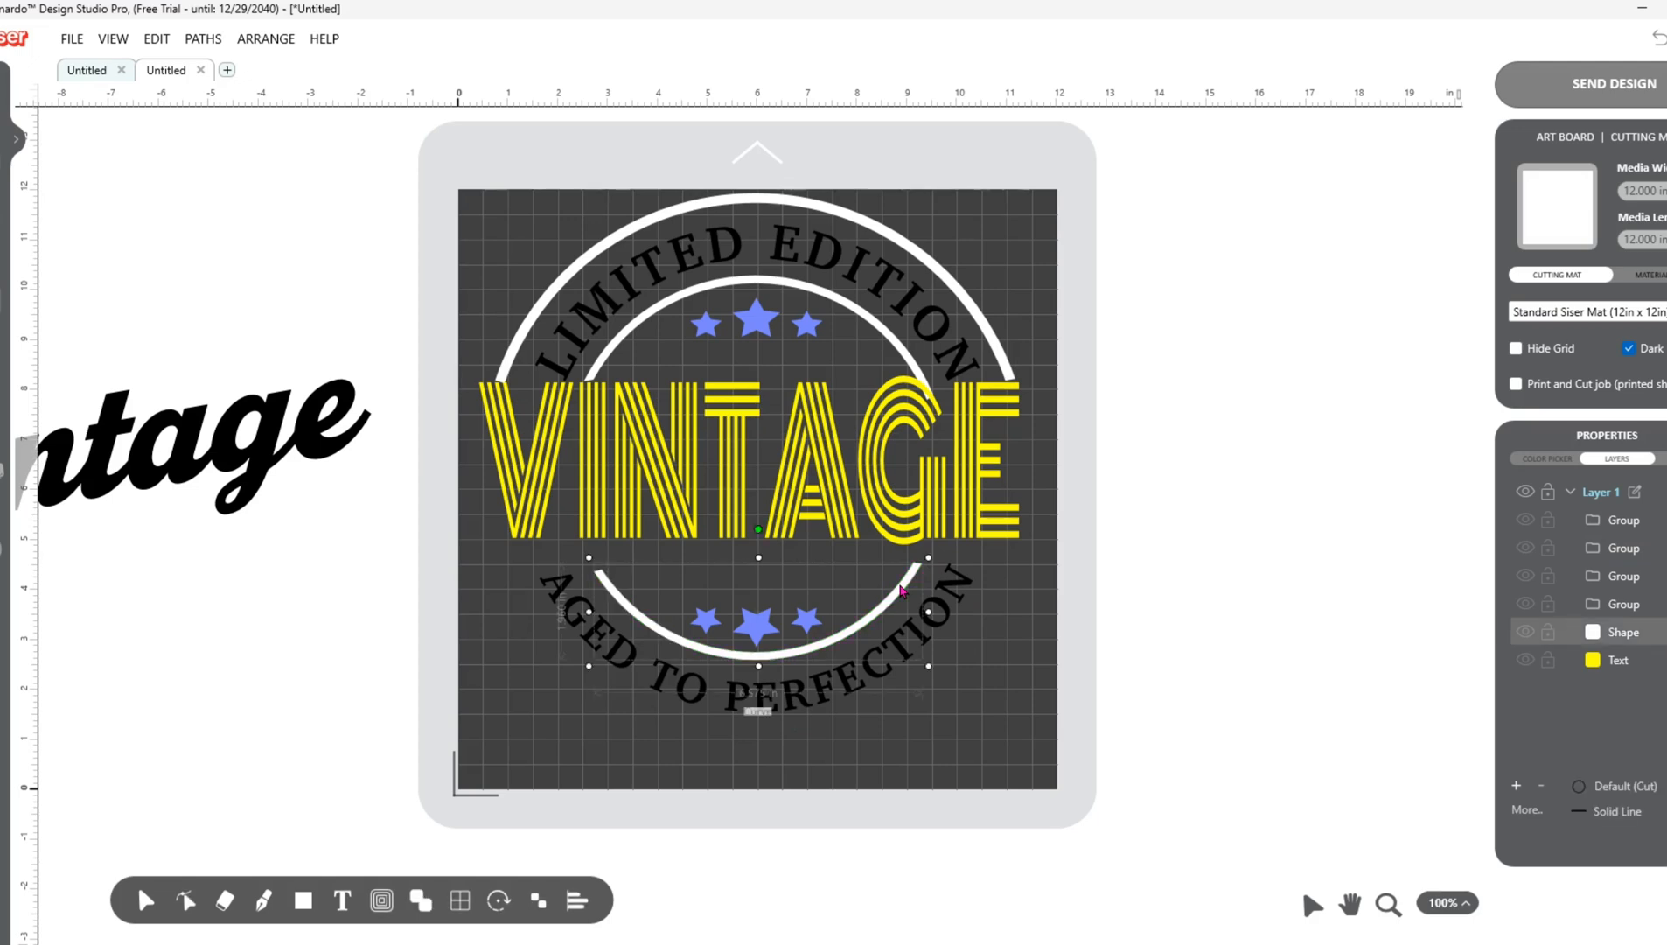
{"action": "key", "text": "Delete"}
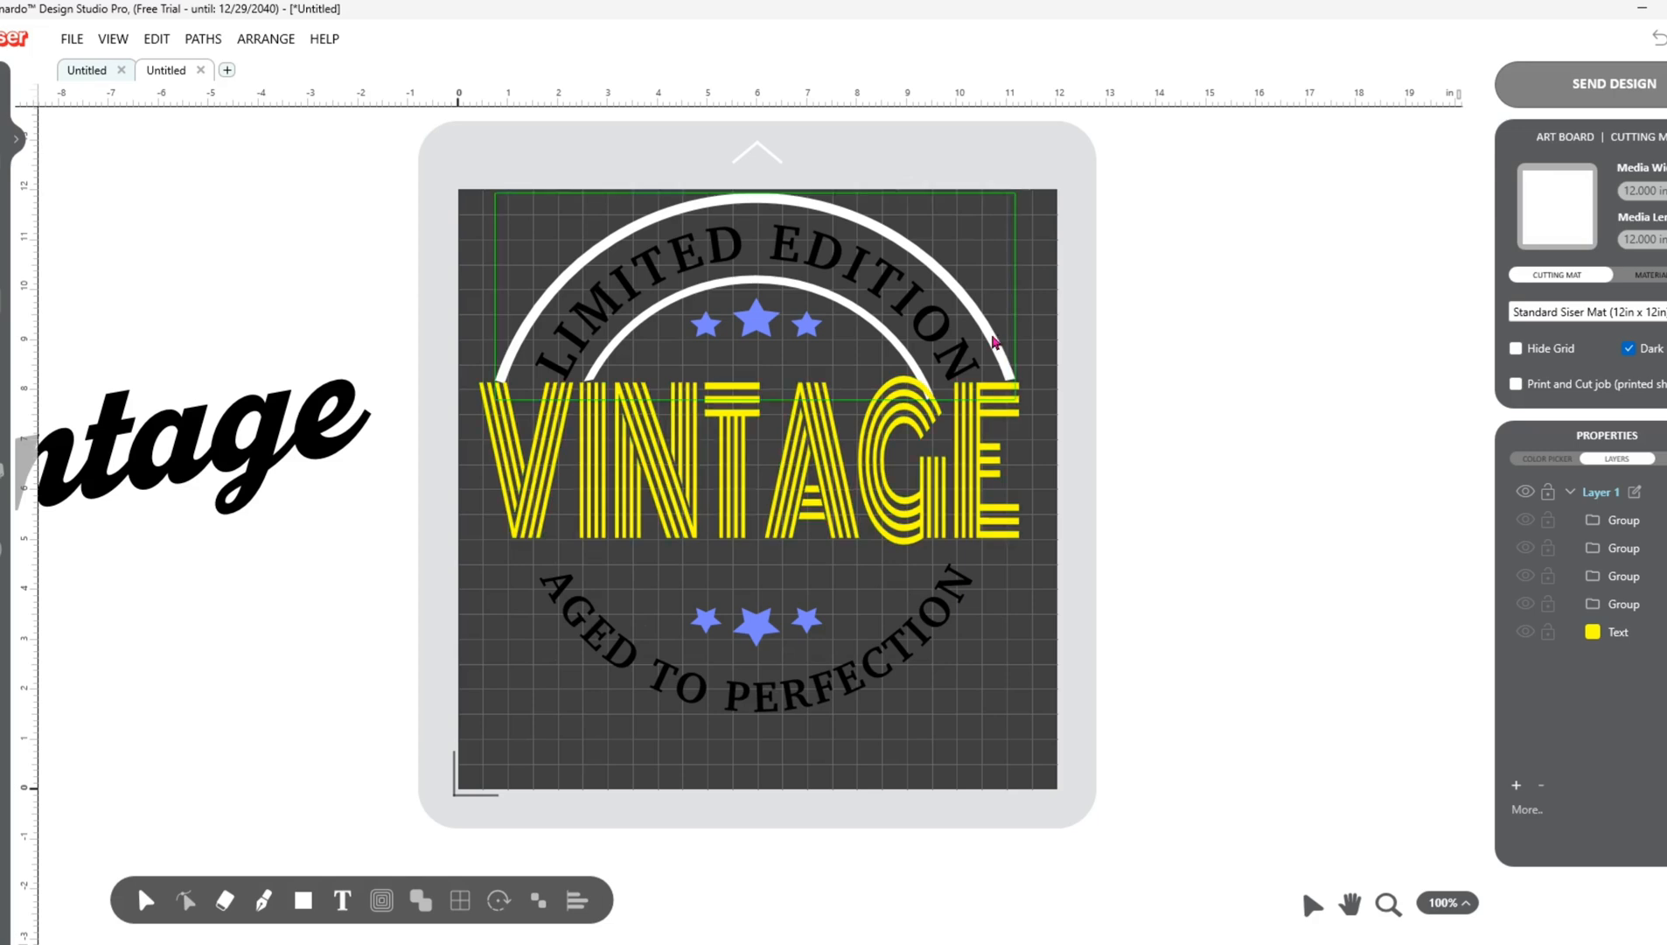
Step: Duplicate the grouped upper white arcs and mirror the copy vertically
{"action": "left_click", "coordinate": [995, 342]}
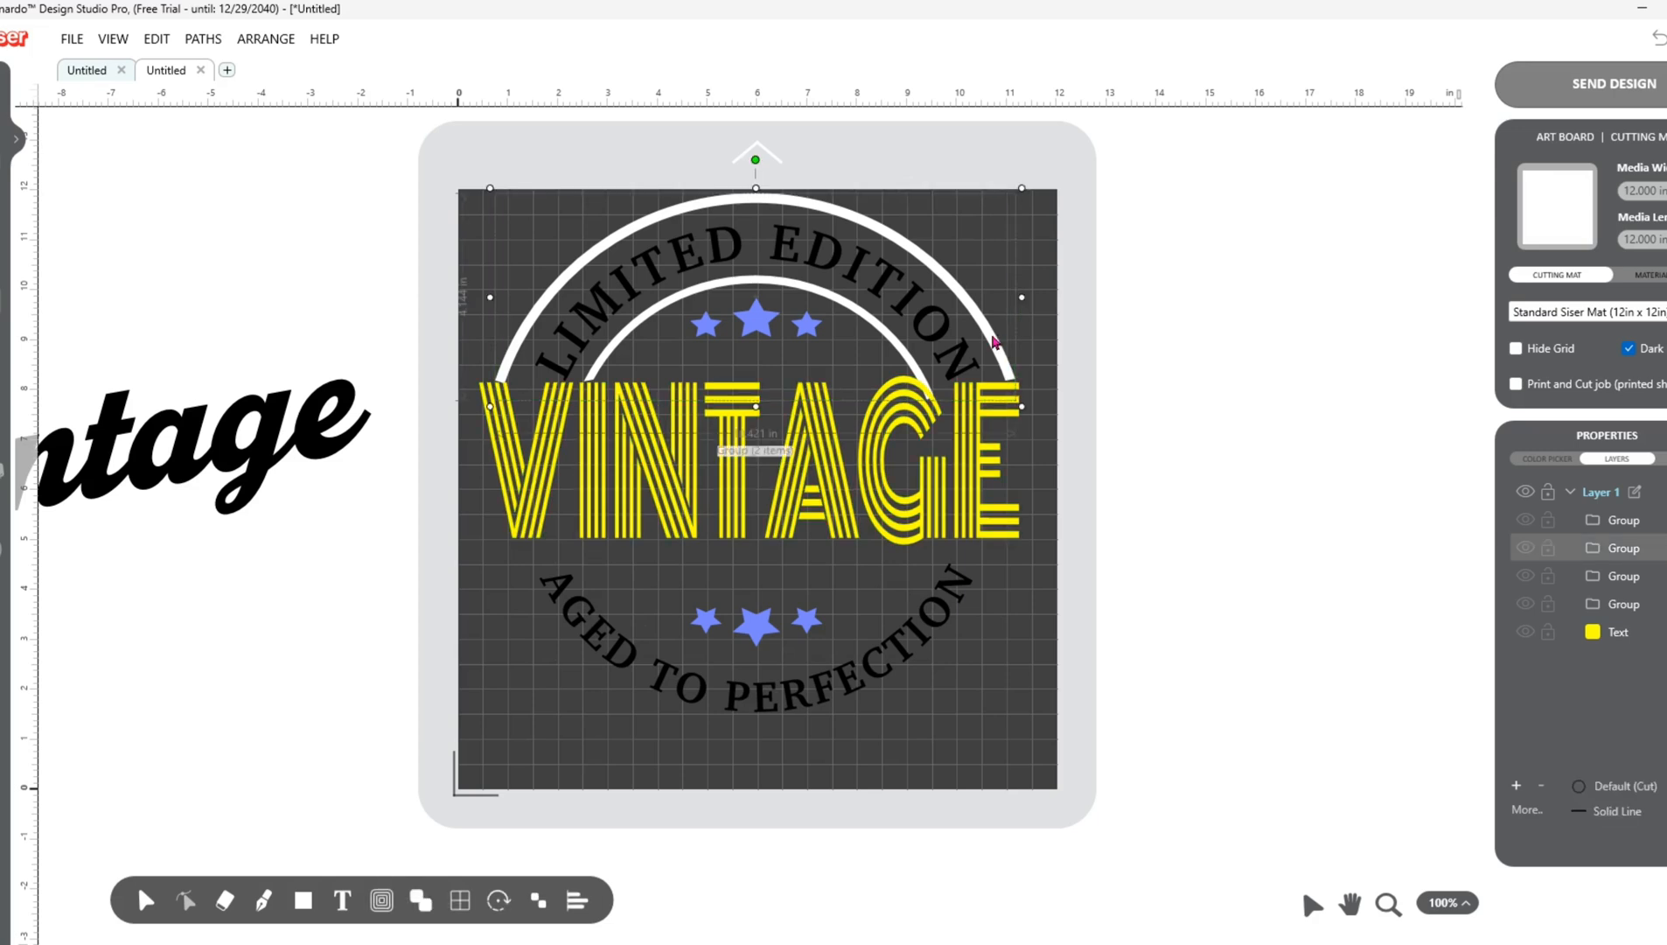
{"action": "right_click", "coordinate": [994, 342]}
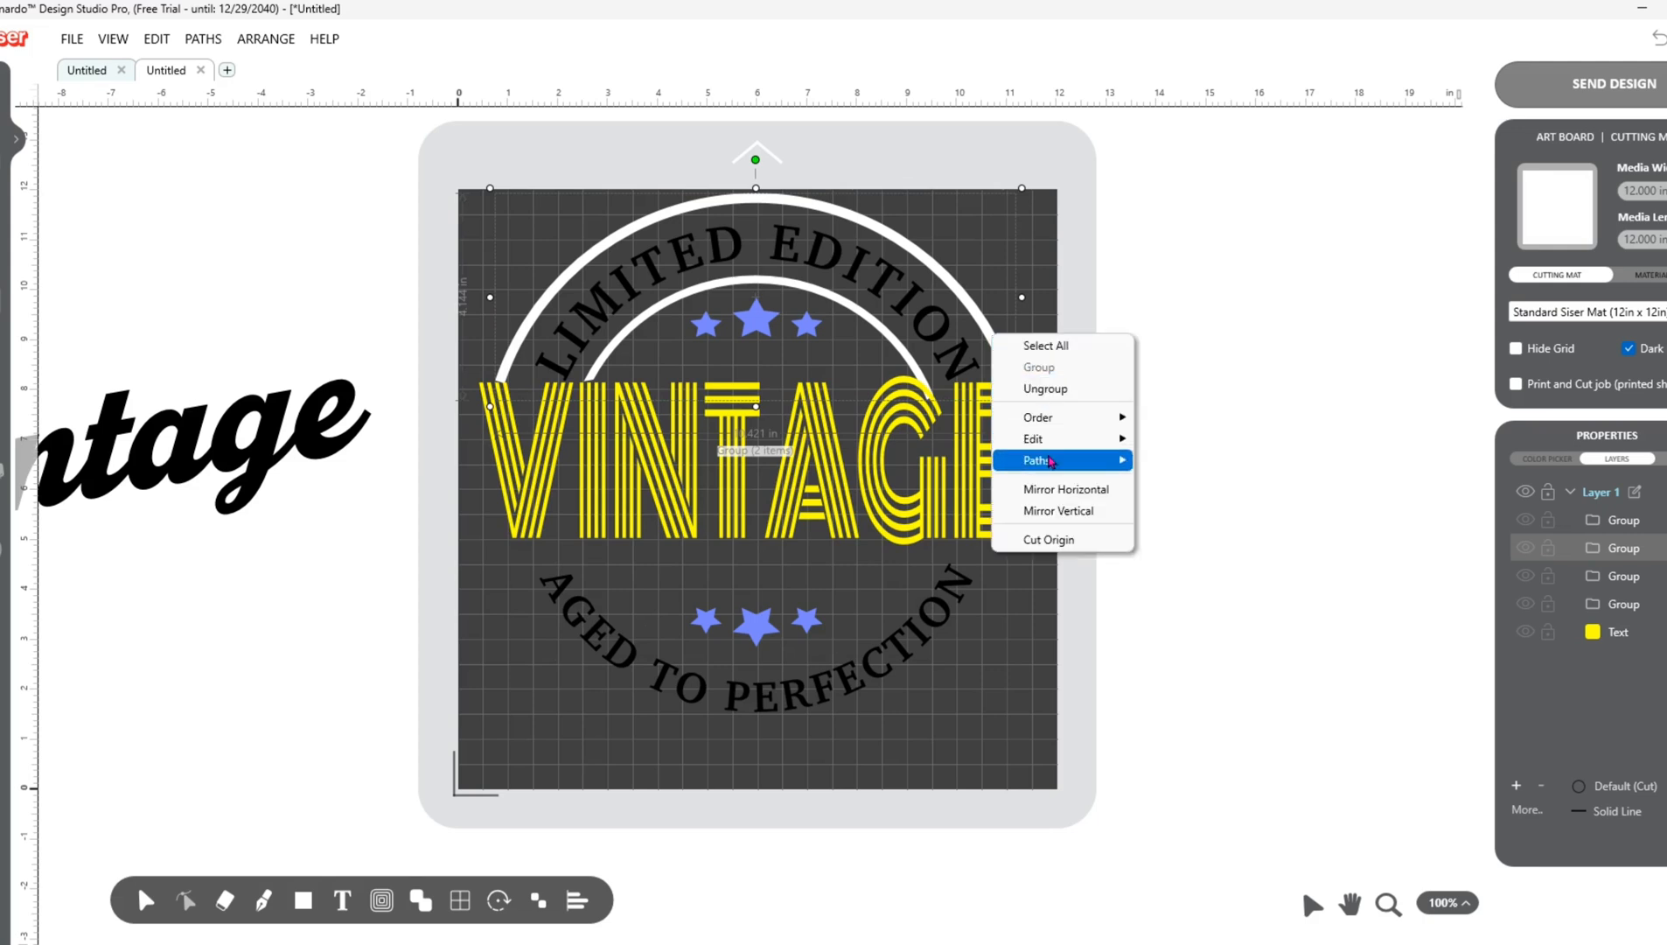
{"action": "mouse_move", "coordinate": [1052, 451]}
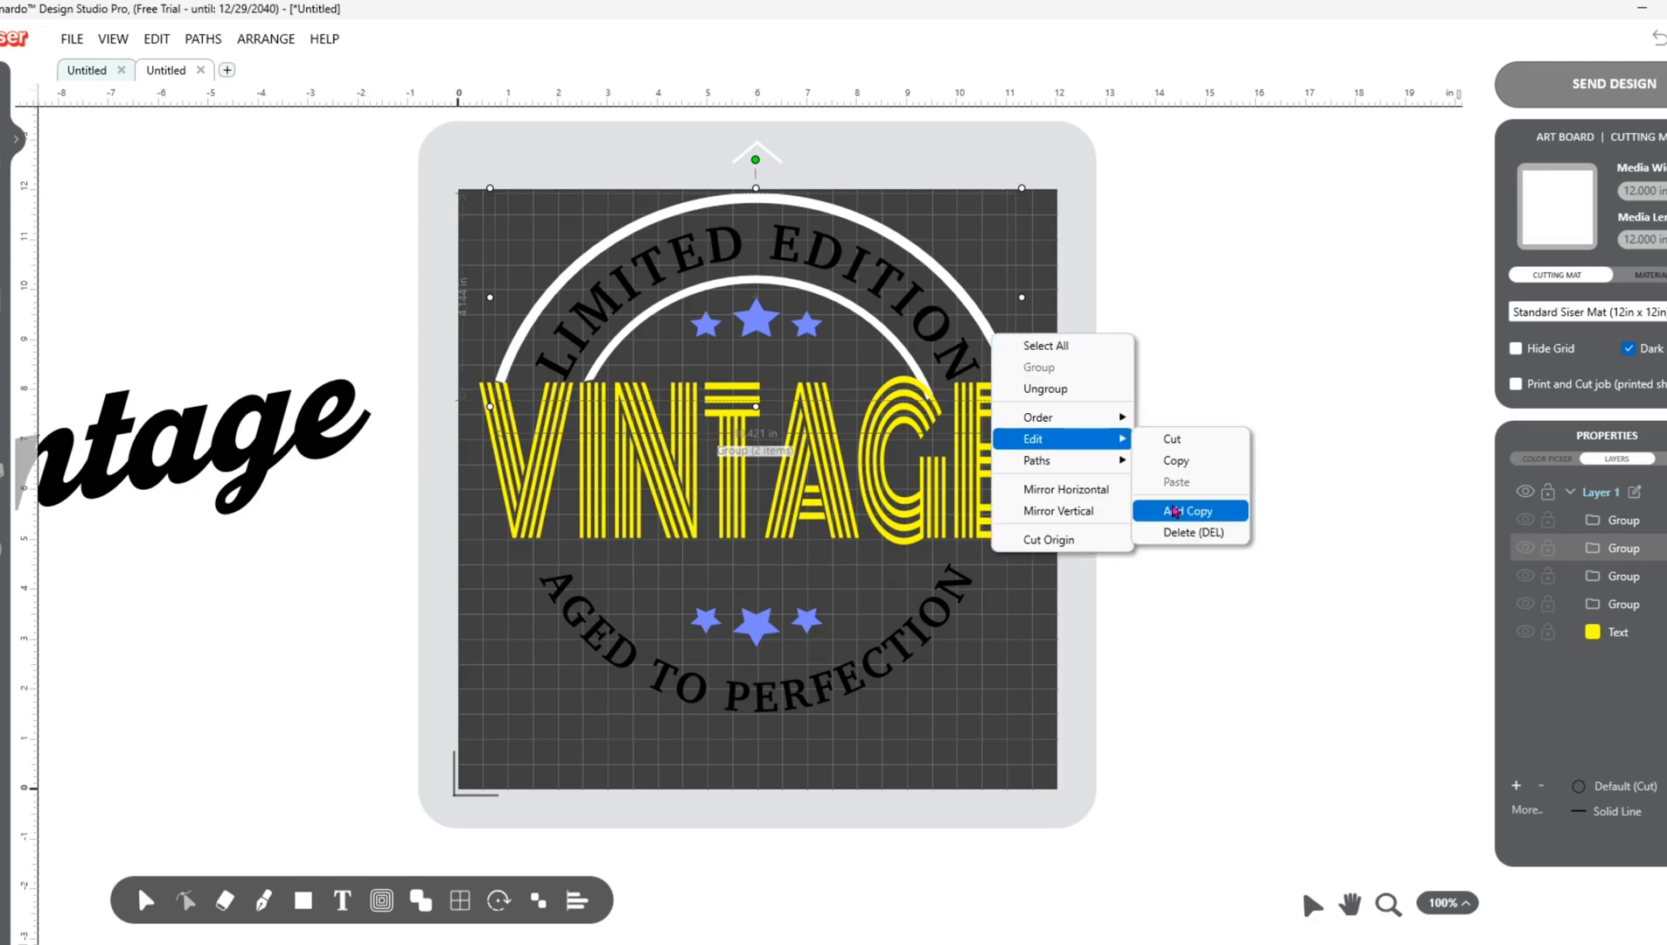
{"action": "left_click", "coordinate": [1184, 512]}
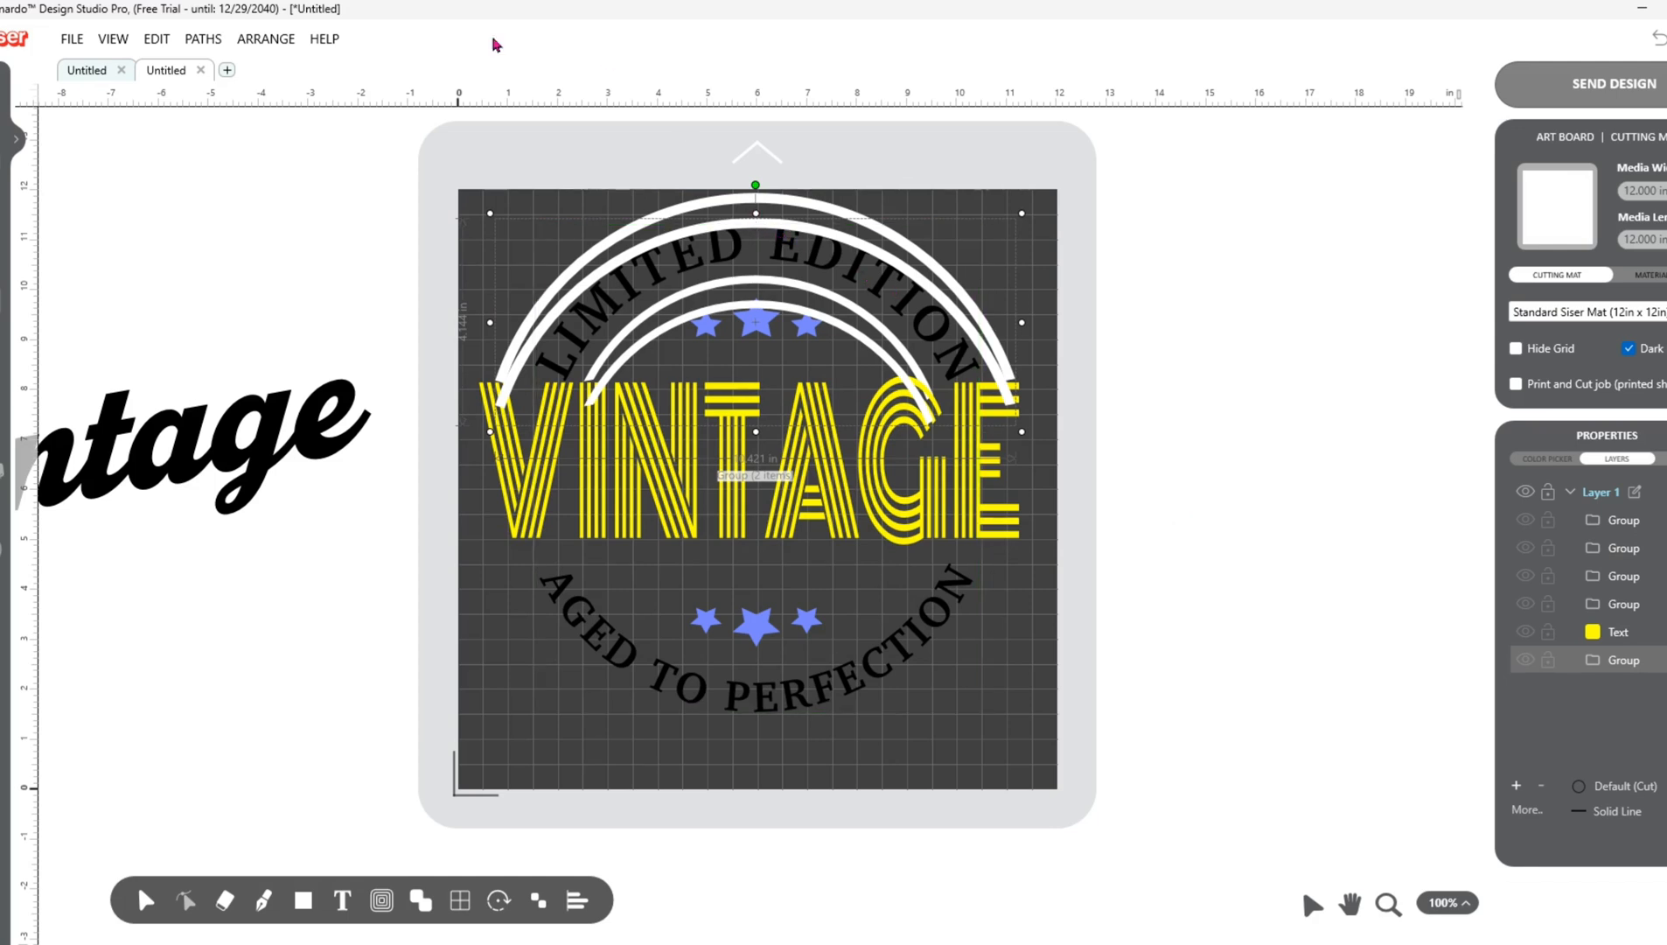
{"action": "left_click", "coordinate": [265, 39]}
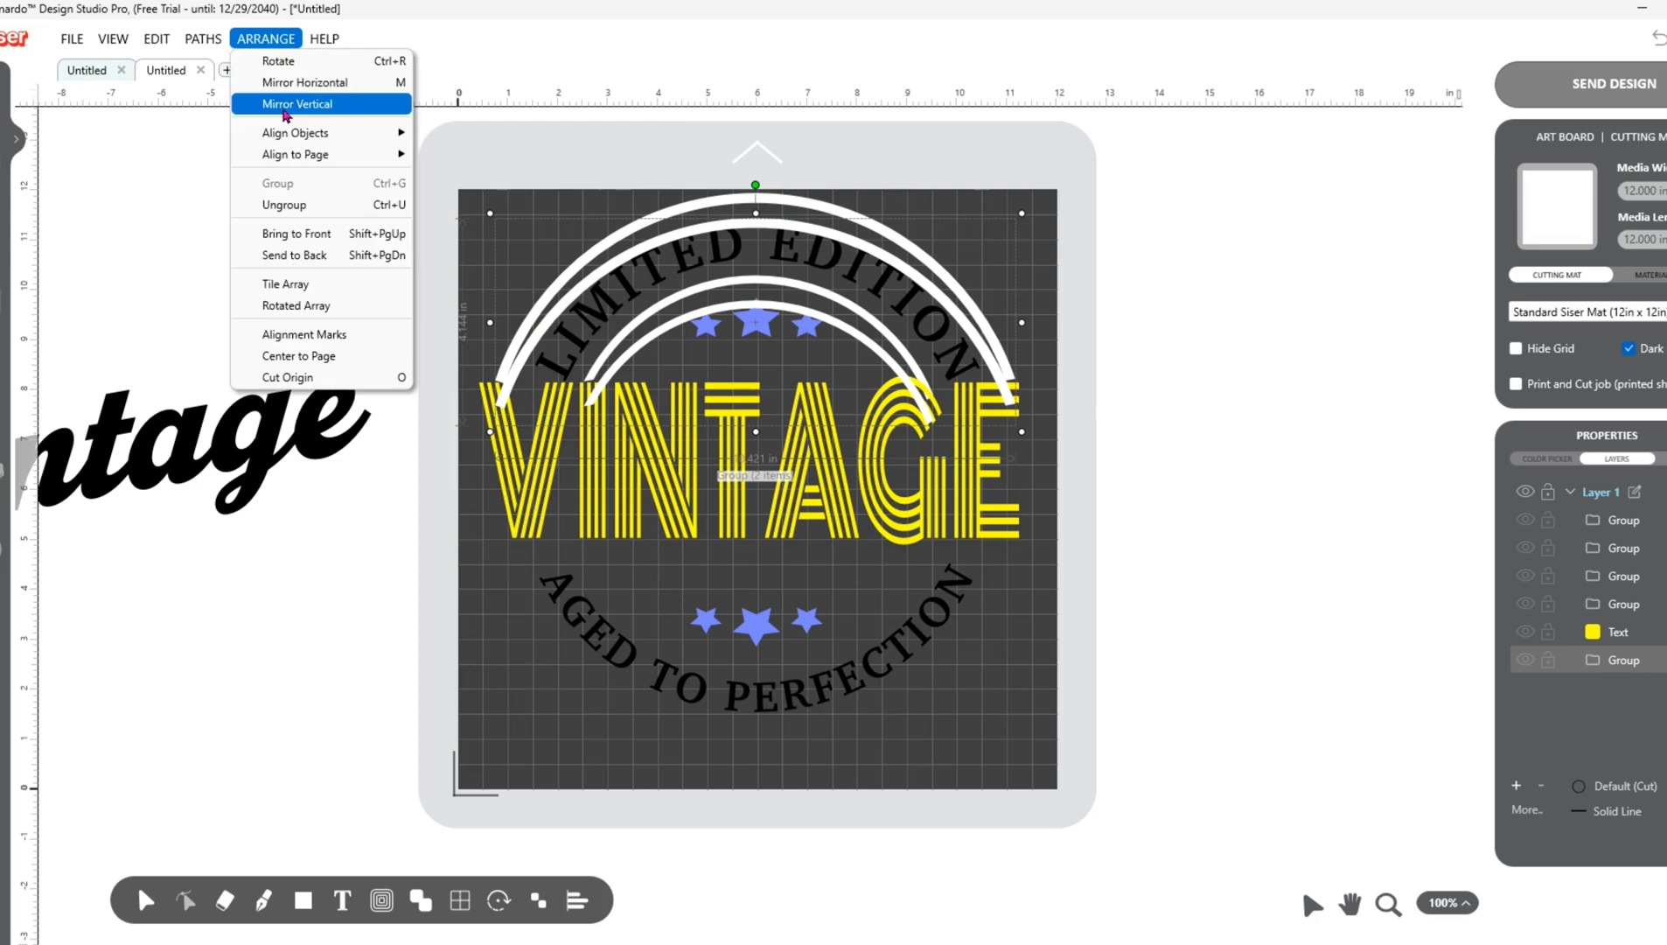
{"action": "left_click", "coordinate": [284, 111]}
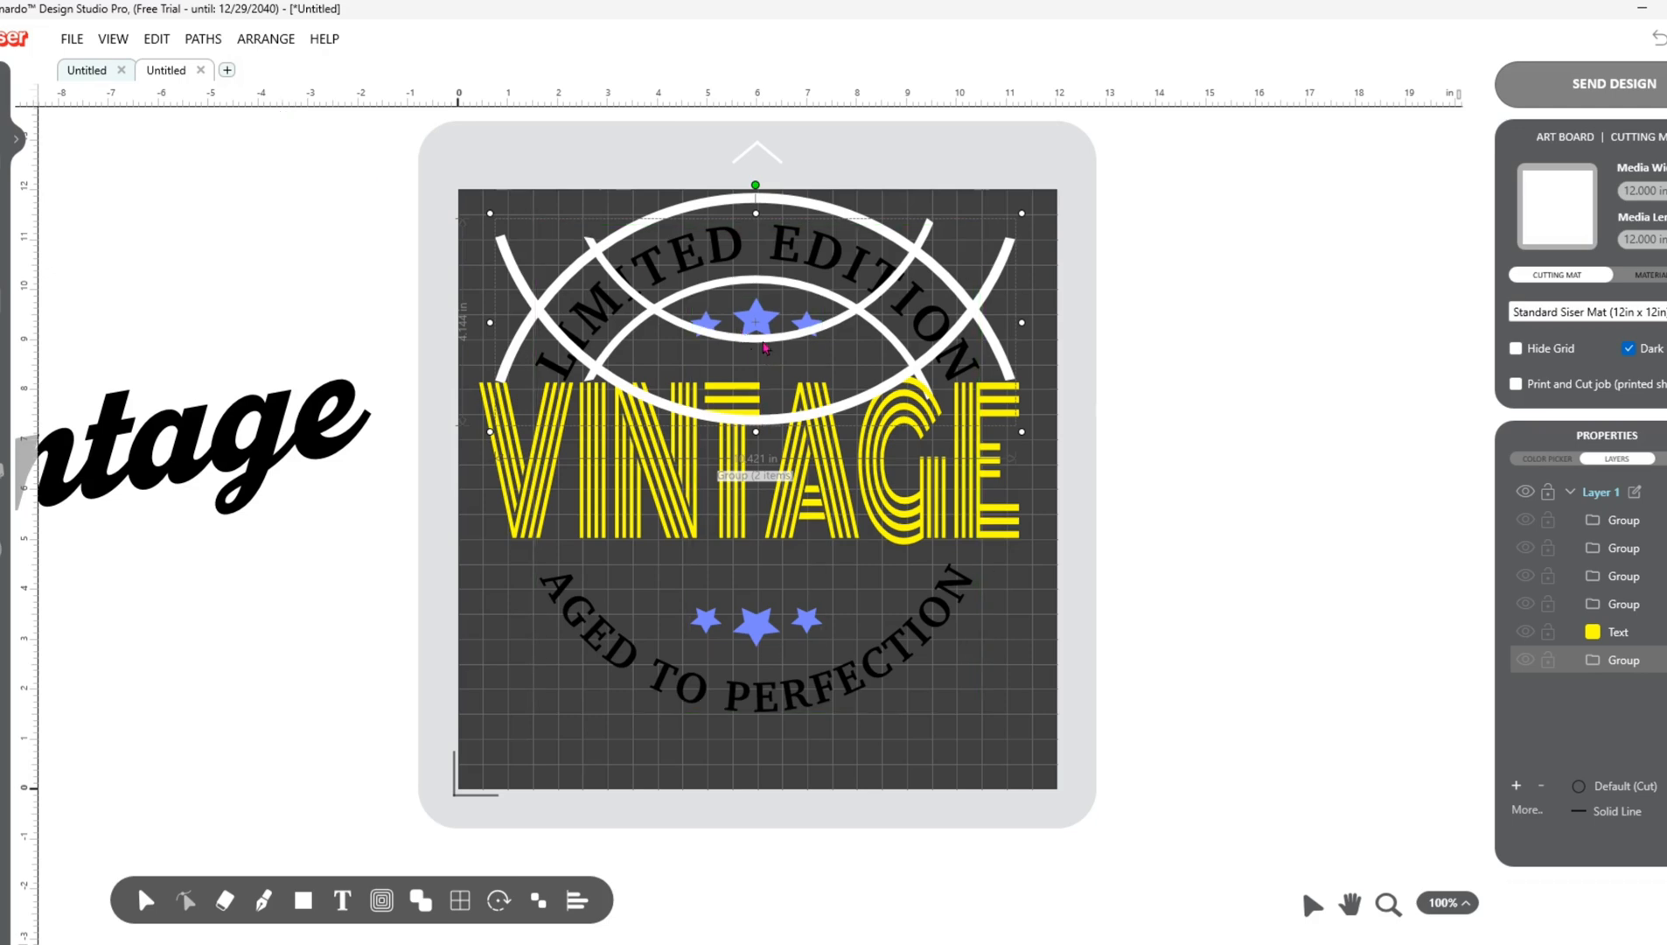
Step: Move the mirrored white arcs straight down until they sit below the VINTAGE text, encircling AGED TO PERFECTION
{"action": "key", "text": "Down"}
{"action": "key", "text": "Down"}
{"action": "key", "text": "Down"}
{"action": "key", "text": "Down"}
{"action": "key", "text": "Down"}
{"action": "key", "text": "Down"}
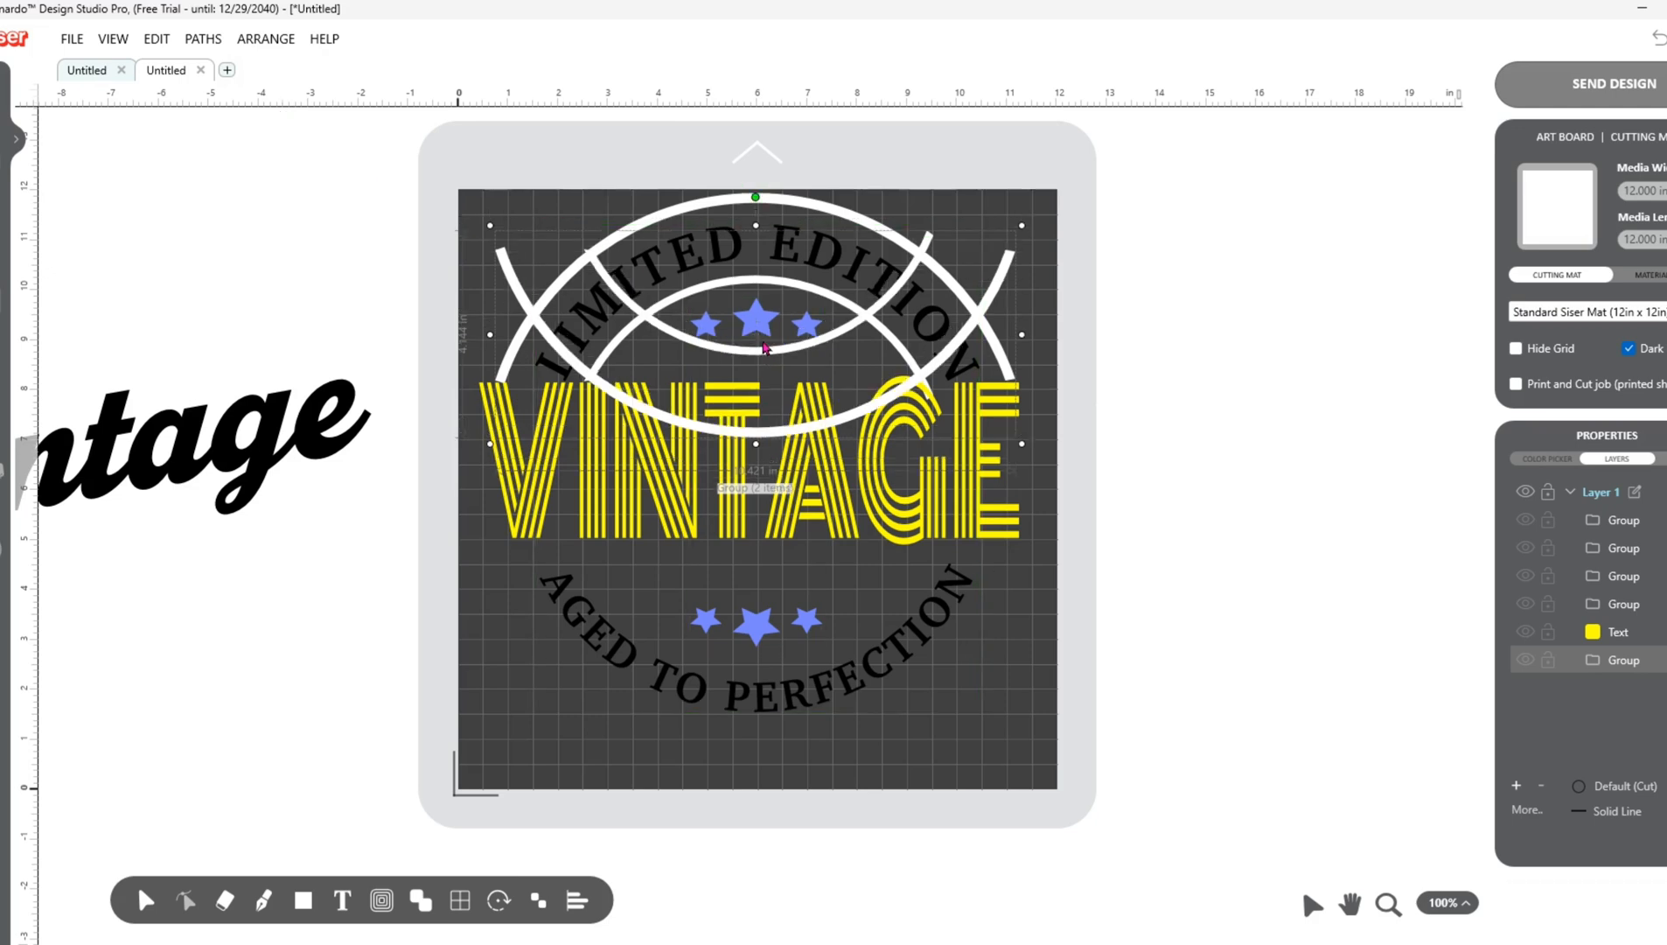
{"action": "key", "text": "Down"}
{"action": "key", "text": "Down"}
{"action": "key", "text": "Down"}
{"action": "key", "text": "Down"}
{"action": "key", "text": "Down"}
{"action": "key", "text": "Down"}
{"action": "key", "text": "Down"}
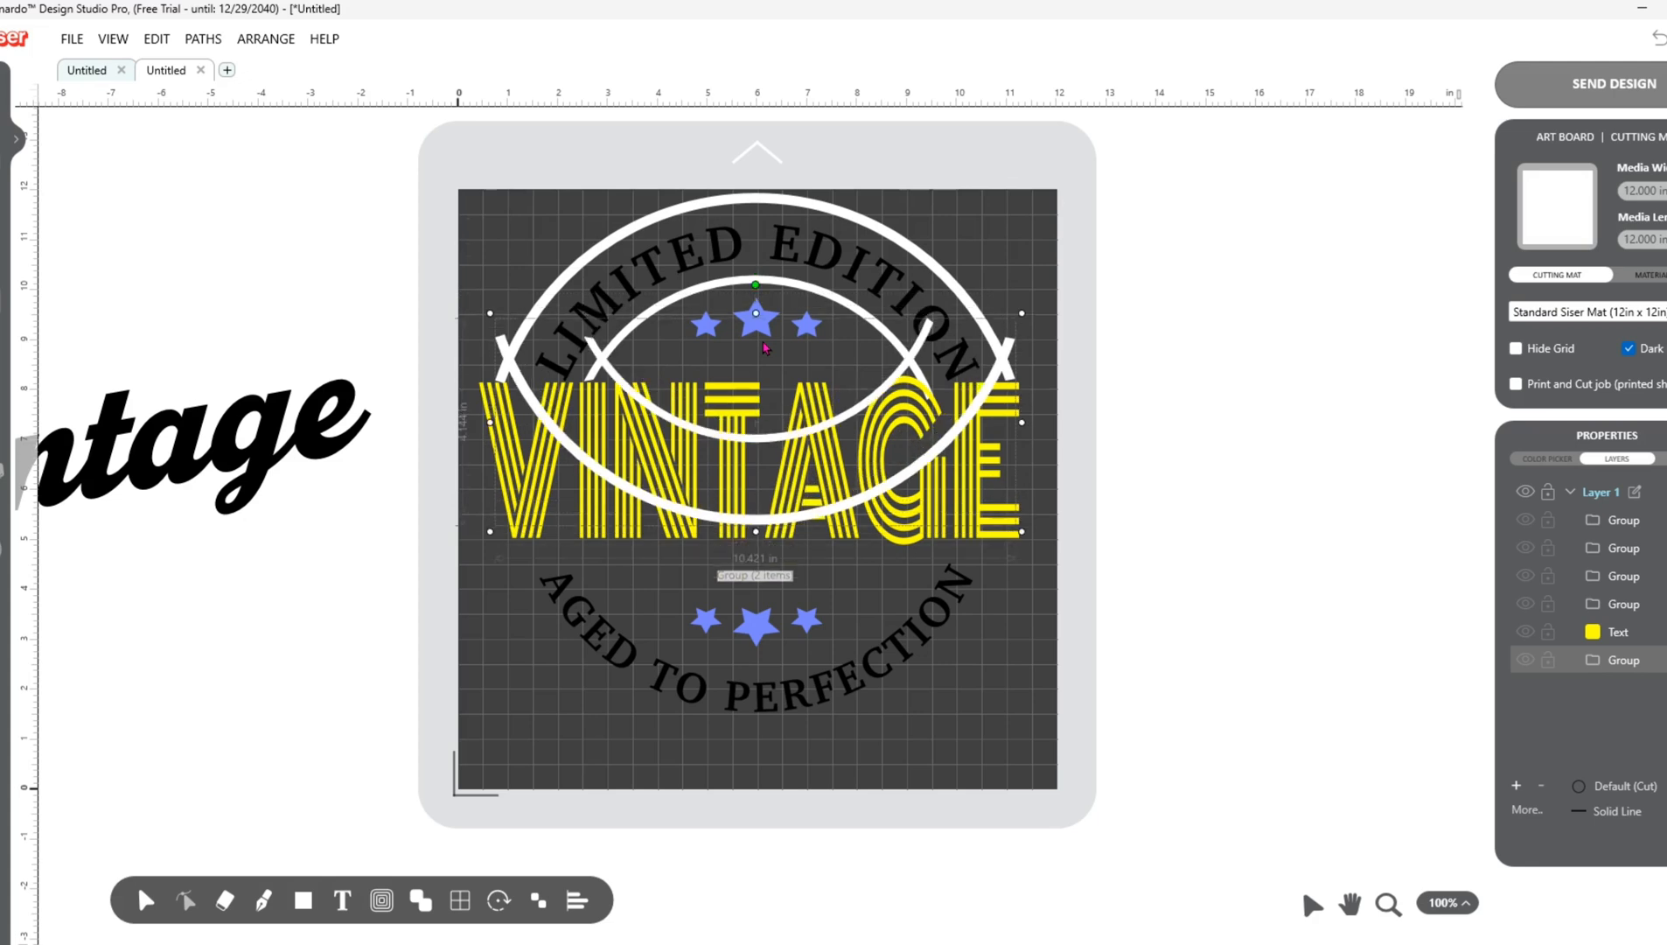
{"action": "key", "text": "Down"}
{"action": "key", "text": "Down"}
{"action": "key", "text": "Down"}
{"action": "key", "text": "Down"}
{"action": "key", "text": "Down"}
{"action": "key", "text": "Down"}
{"action": "key", "text": "Down"}
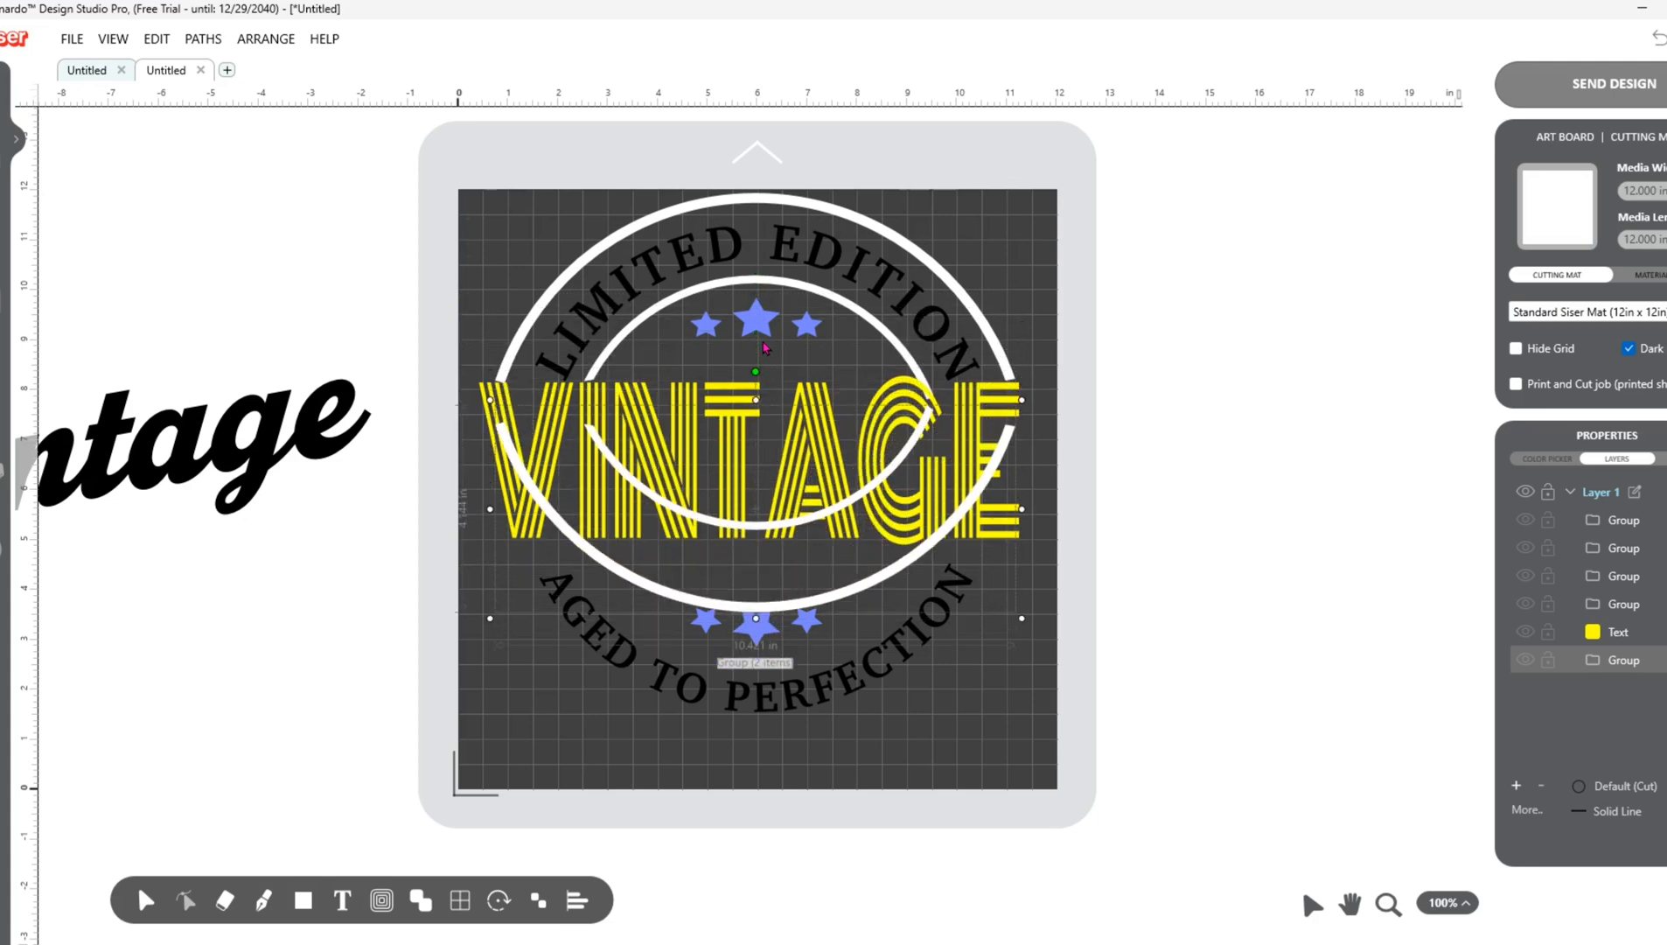
{"action": "key", "text": "Down"}
{"action": "key", "text": "Down"}
{"action": "key", "text": "Down"}
{"action": "key", "text": "Down"}
{"action": "key", "text": "Down"}
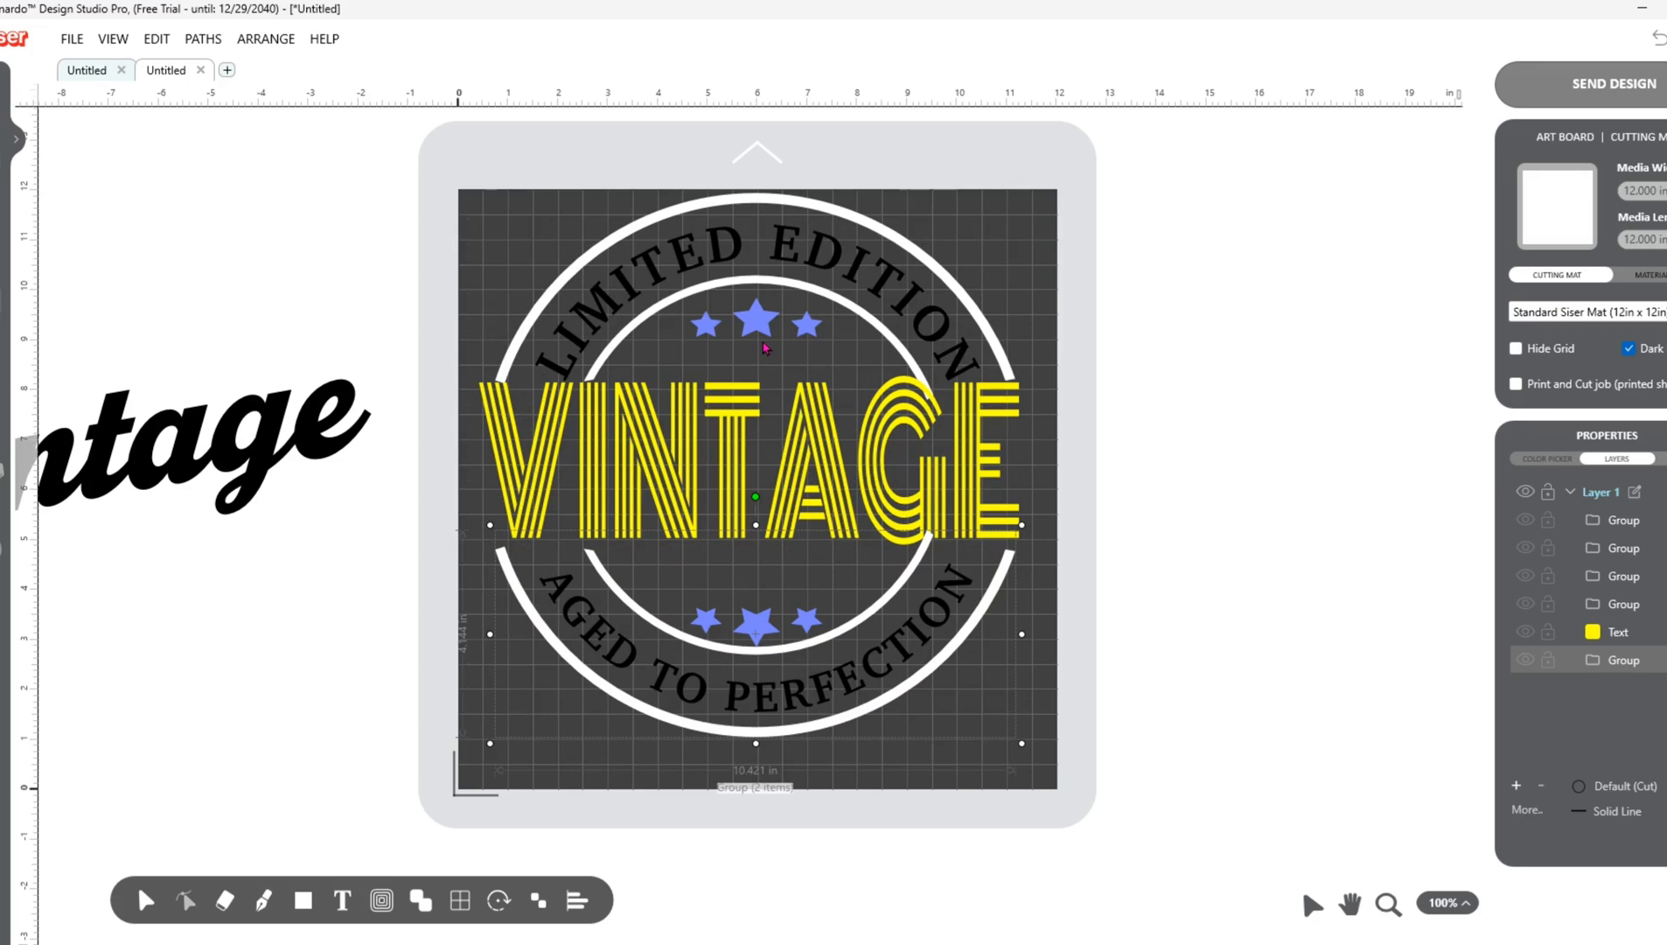
{"action": "key", "text": "Down"}
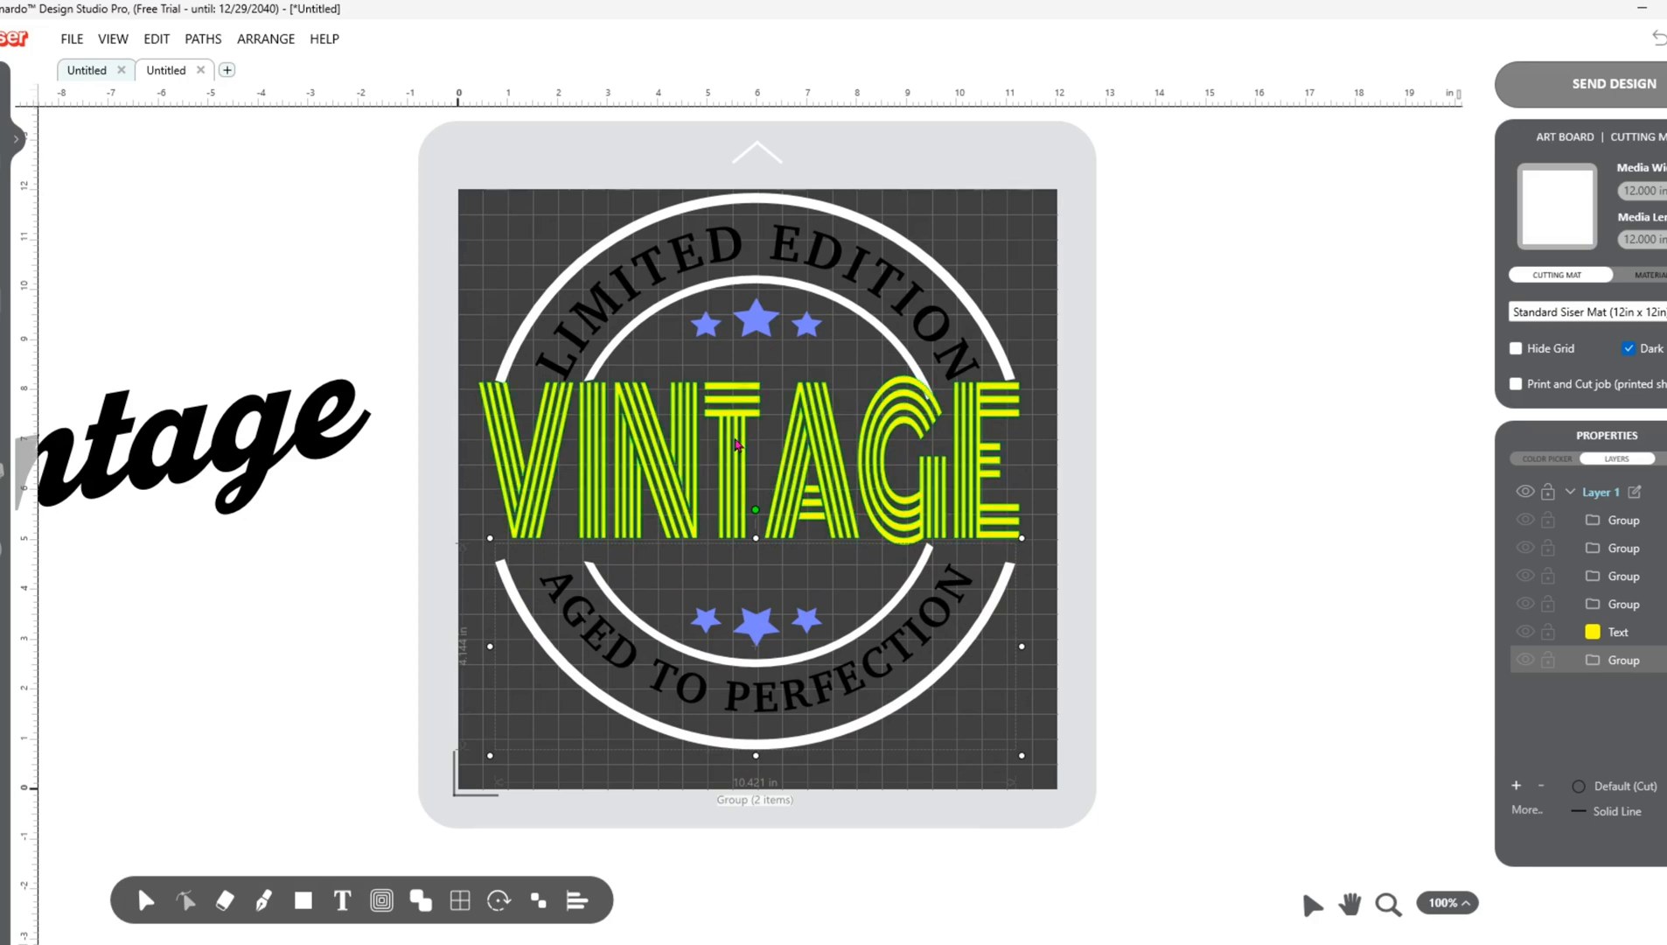
Step: Resize the VINTAGE text to about 10.97 in wide and 2.93 in high, leaving space below the upper arcs
{"action": "left_click", "coordinate": [754, 395]}
{"action": "left_click_drag", "start_coordinate": [752, 380], "coordinate": [749, 383]}
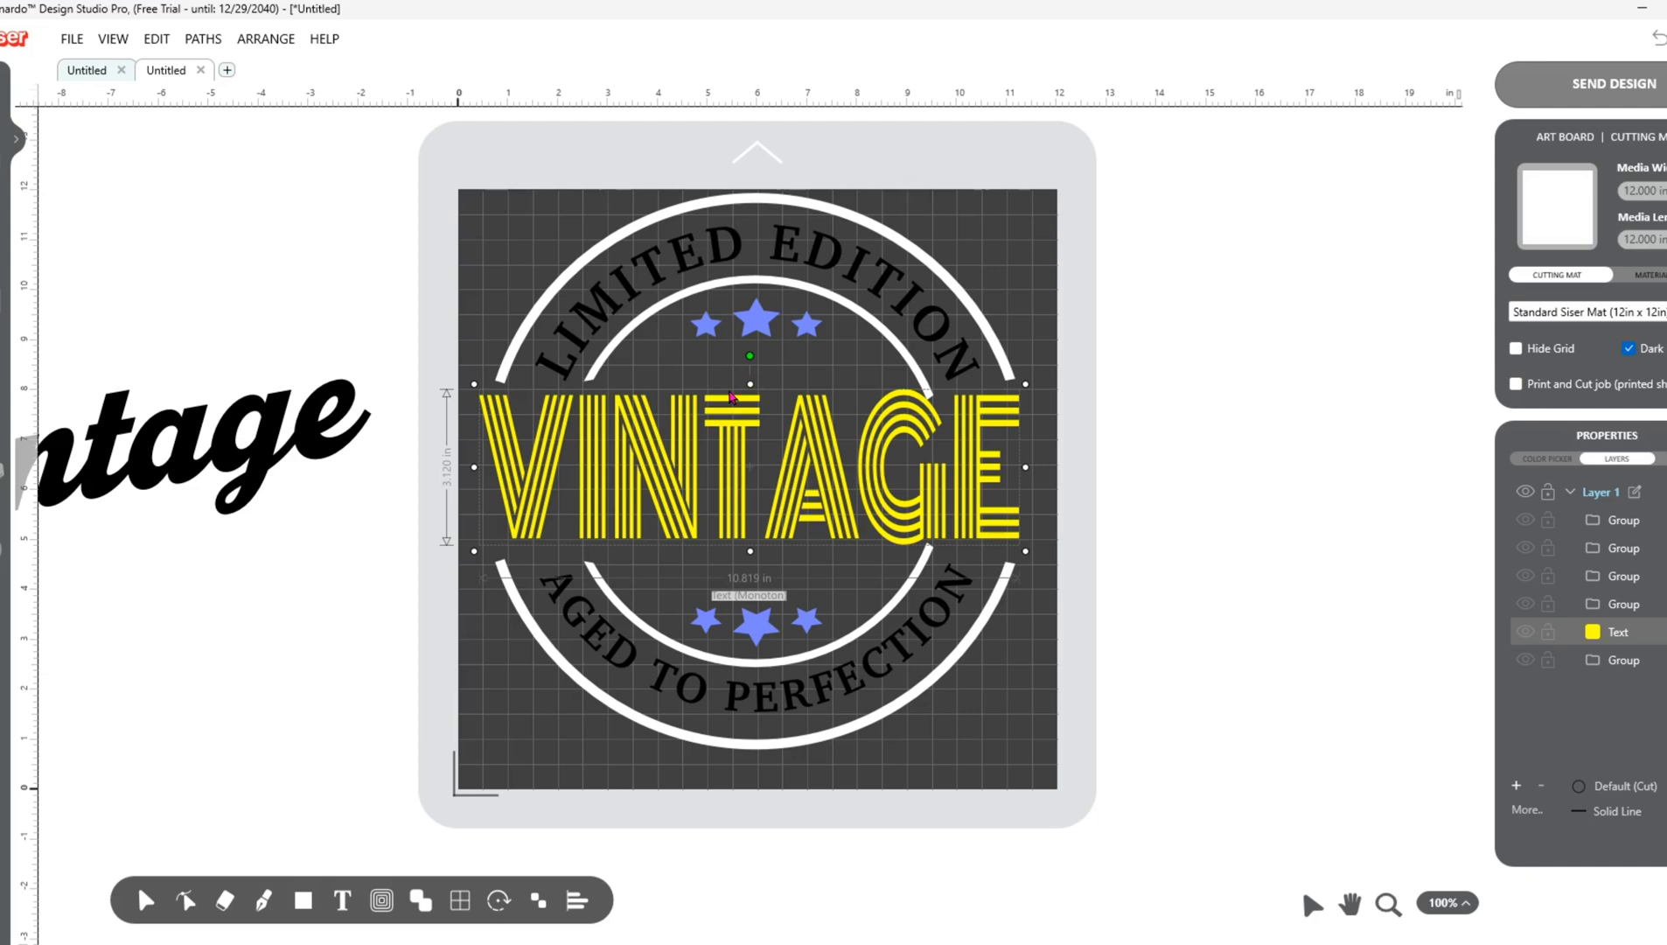
{"action": "left_click_drag", "start_coordinate": [731, 452], "coordinate": [732, 454]}
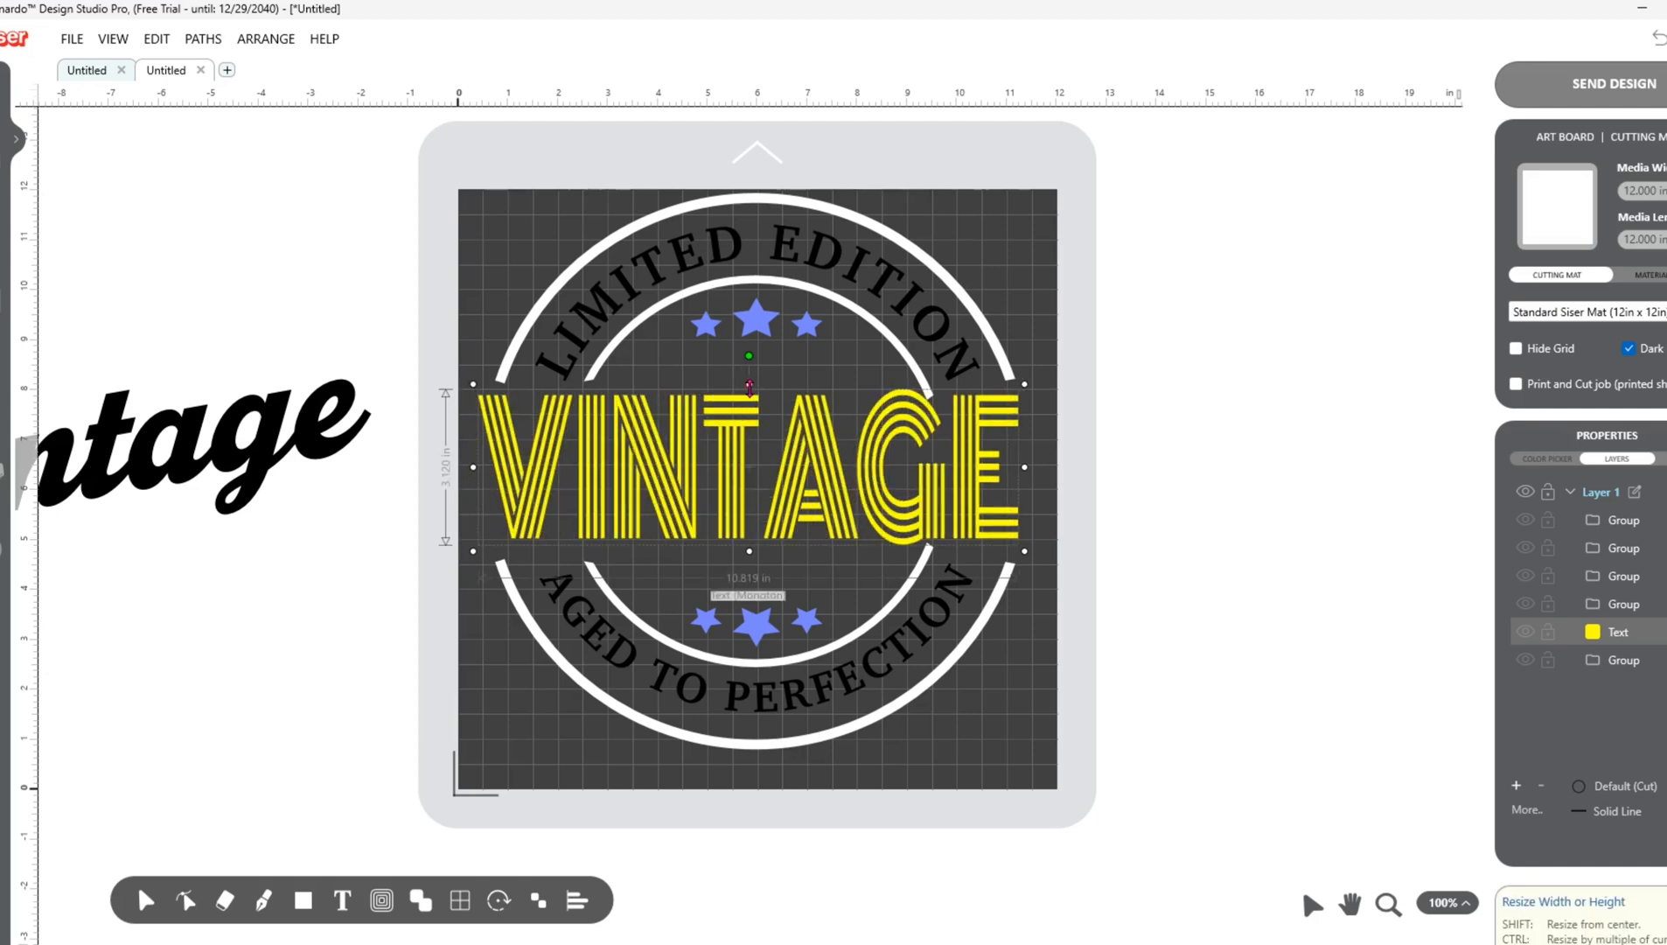
{"action": "left_click_drag", "start_coordinate": [749, 385], "coordinate": [750, 395]}
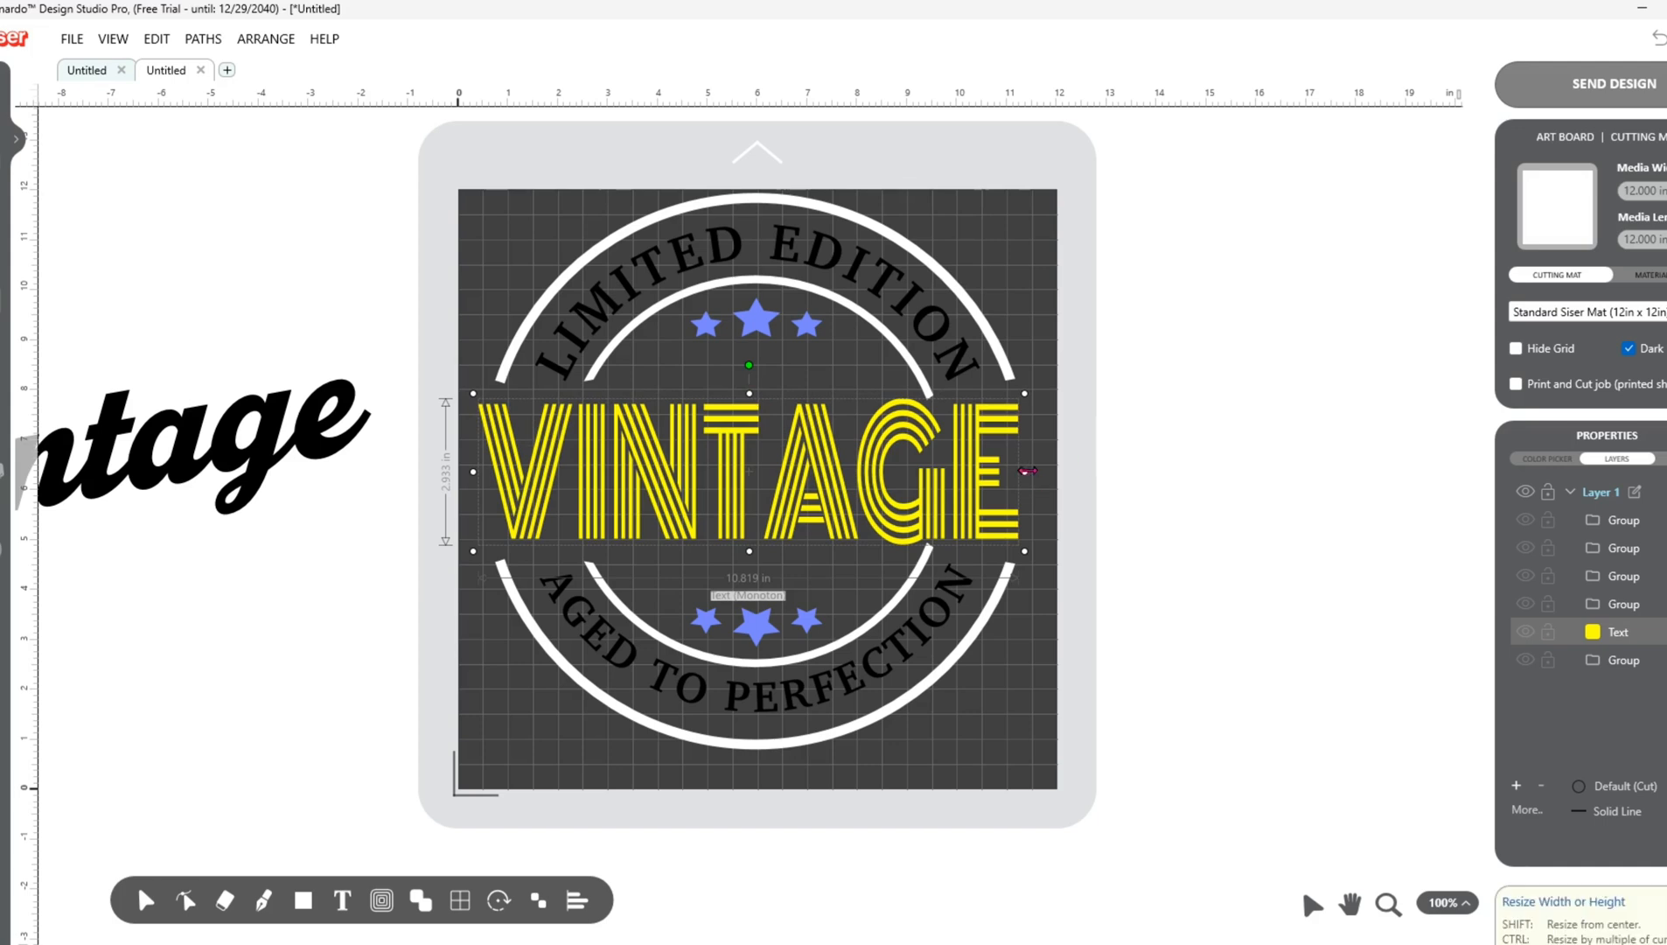
{"action": "left_click_drag", "start_coordinate": [1028, 471], "coordinate": [1035, 471]}
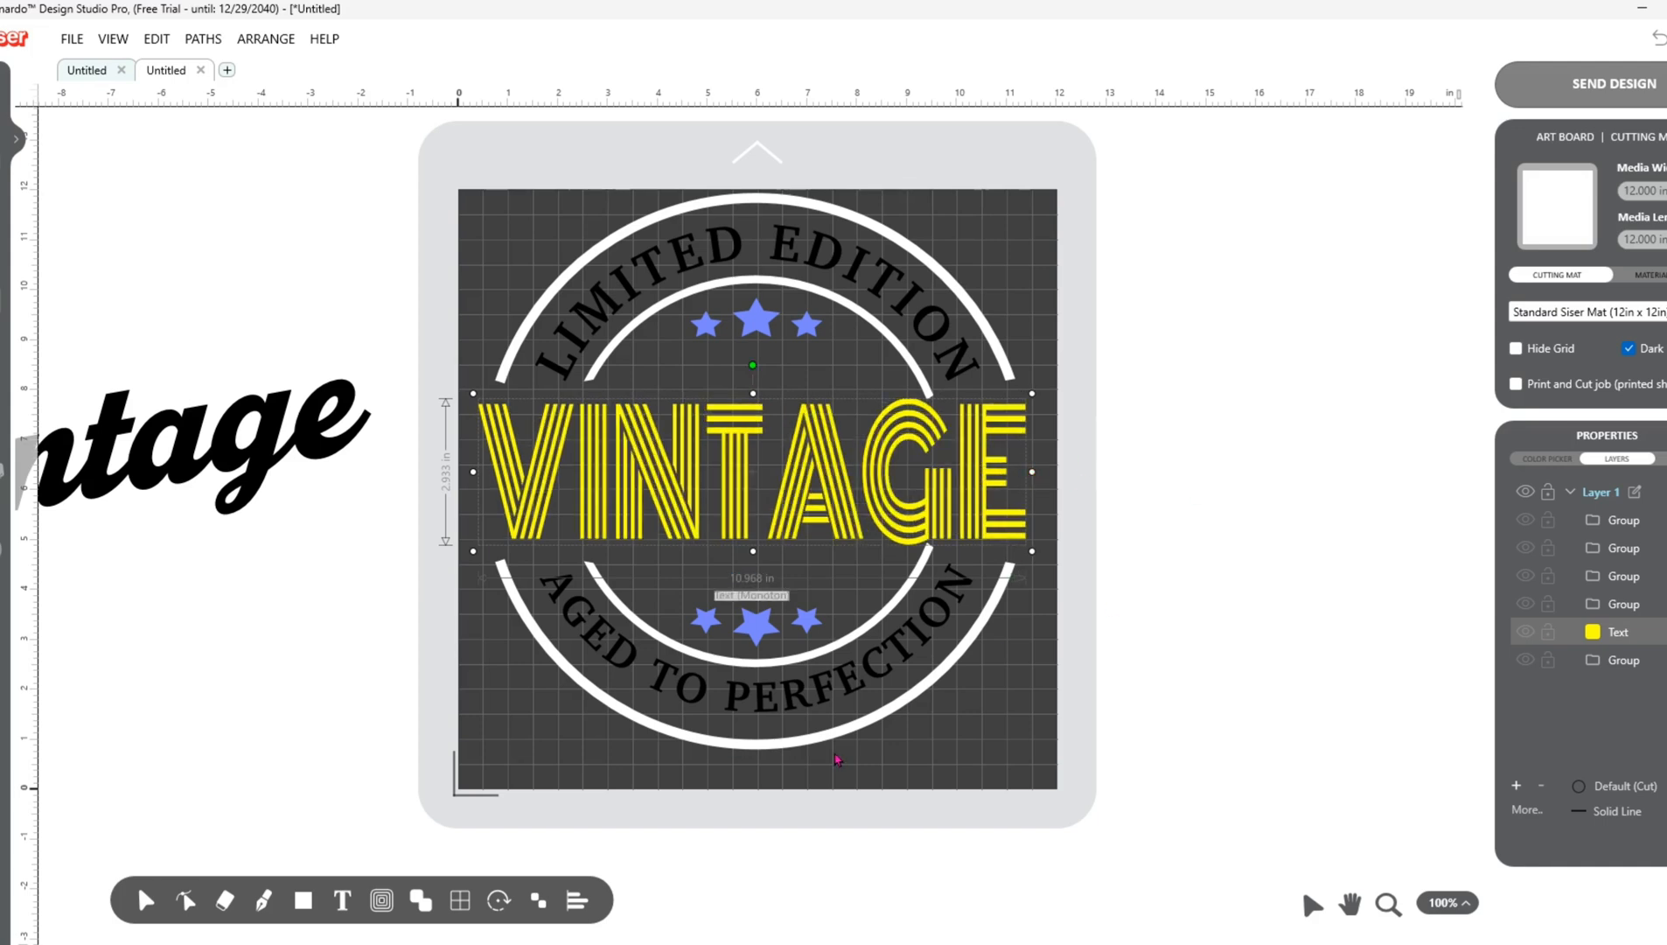
Step: Nudge the lower white arcs down one step and shift the curved lettering group slightly down between the rings
{"action": "left_click", "coordinate": [810, 751]}
{"action": "key", "text": "Down"}
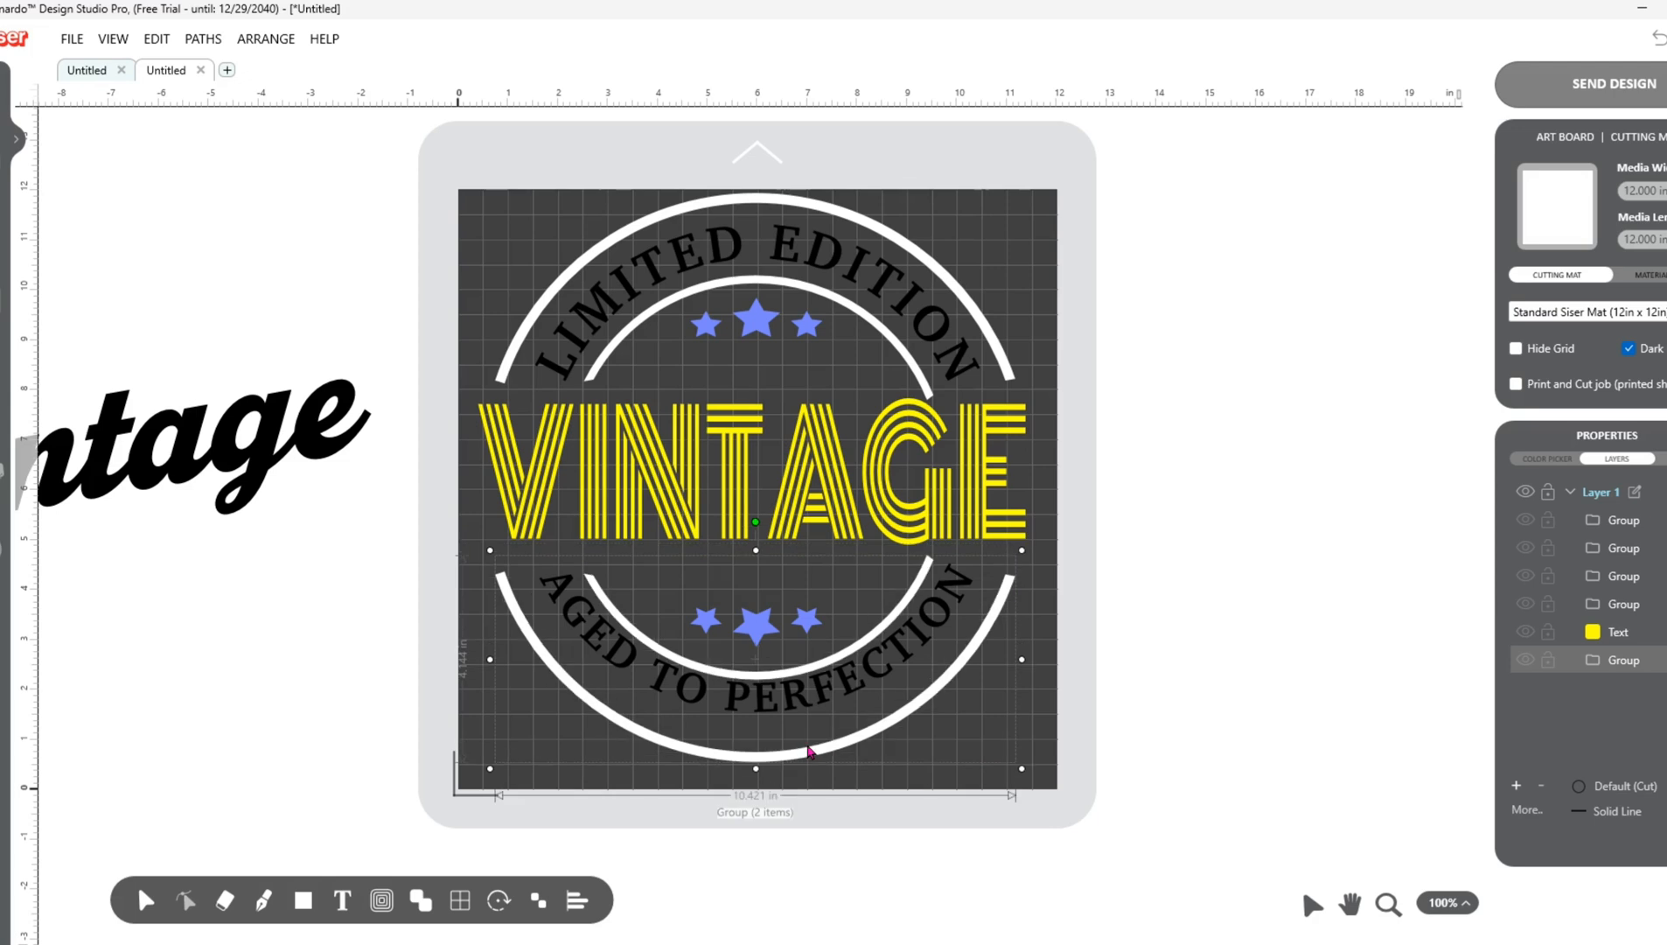
{"action": "left_click", "coordinate": [808, 693]}
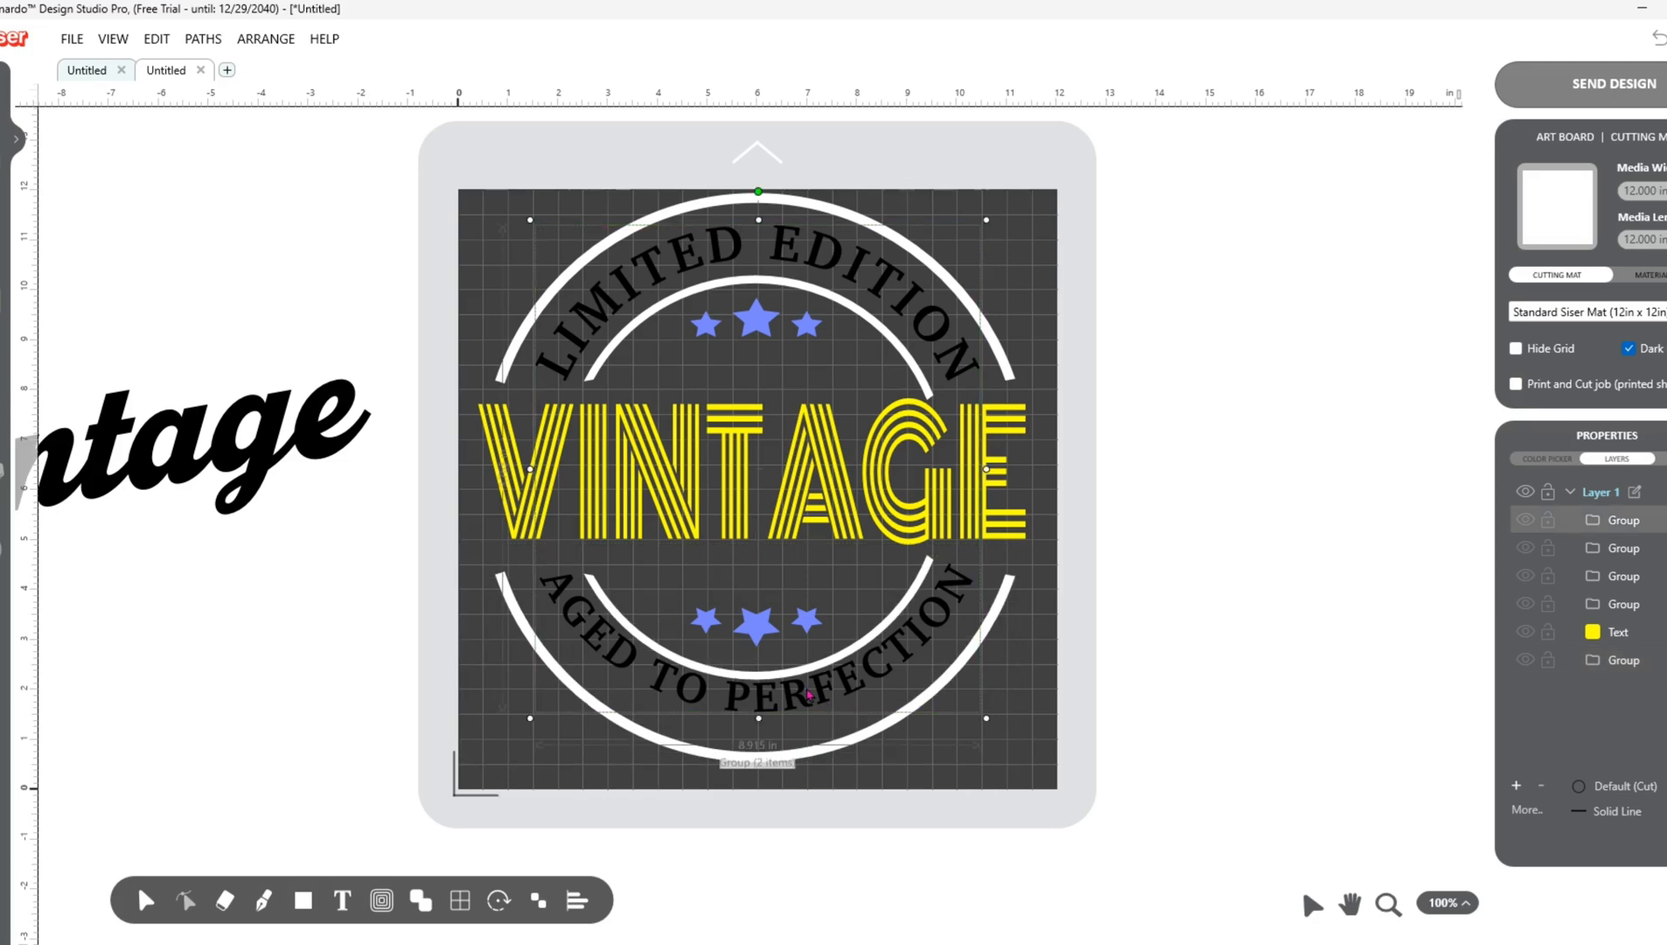
{"action": "left_click_drag", "start_coordinate": [809, 696], "coordinate": [809, 700]}
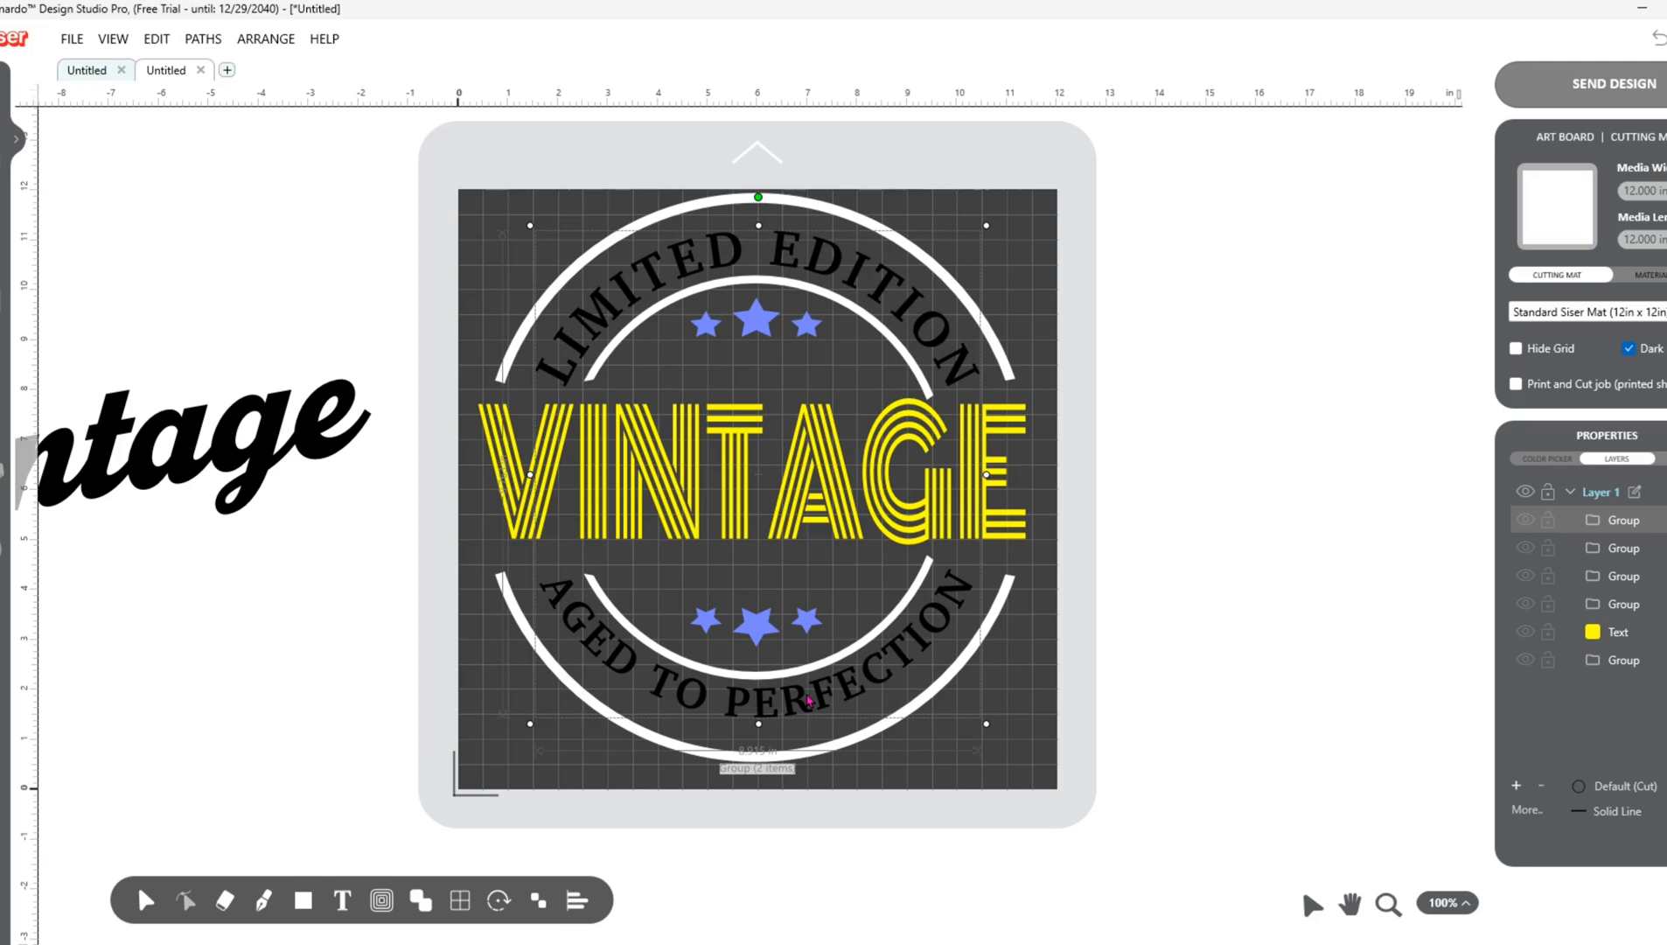
Step: Try teal as the fill colour of the LIMITED EDITION and AGED TO PERFECTION lettering
{"action": "left_click", "coordinate": [1525, 458]}
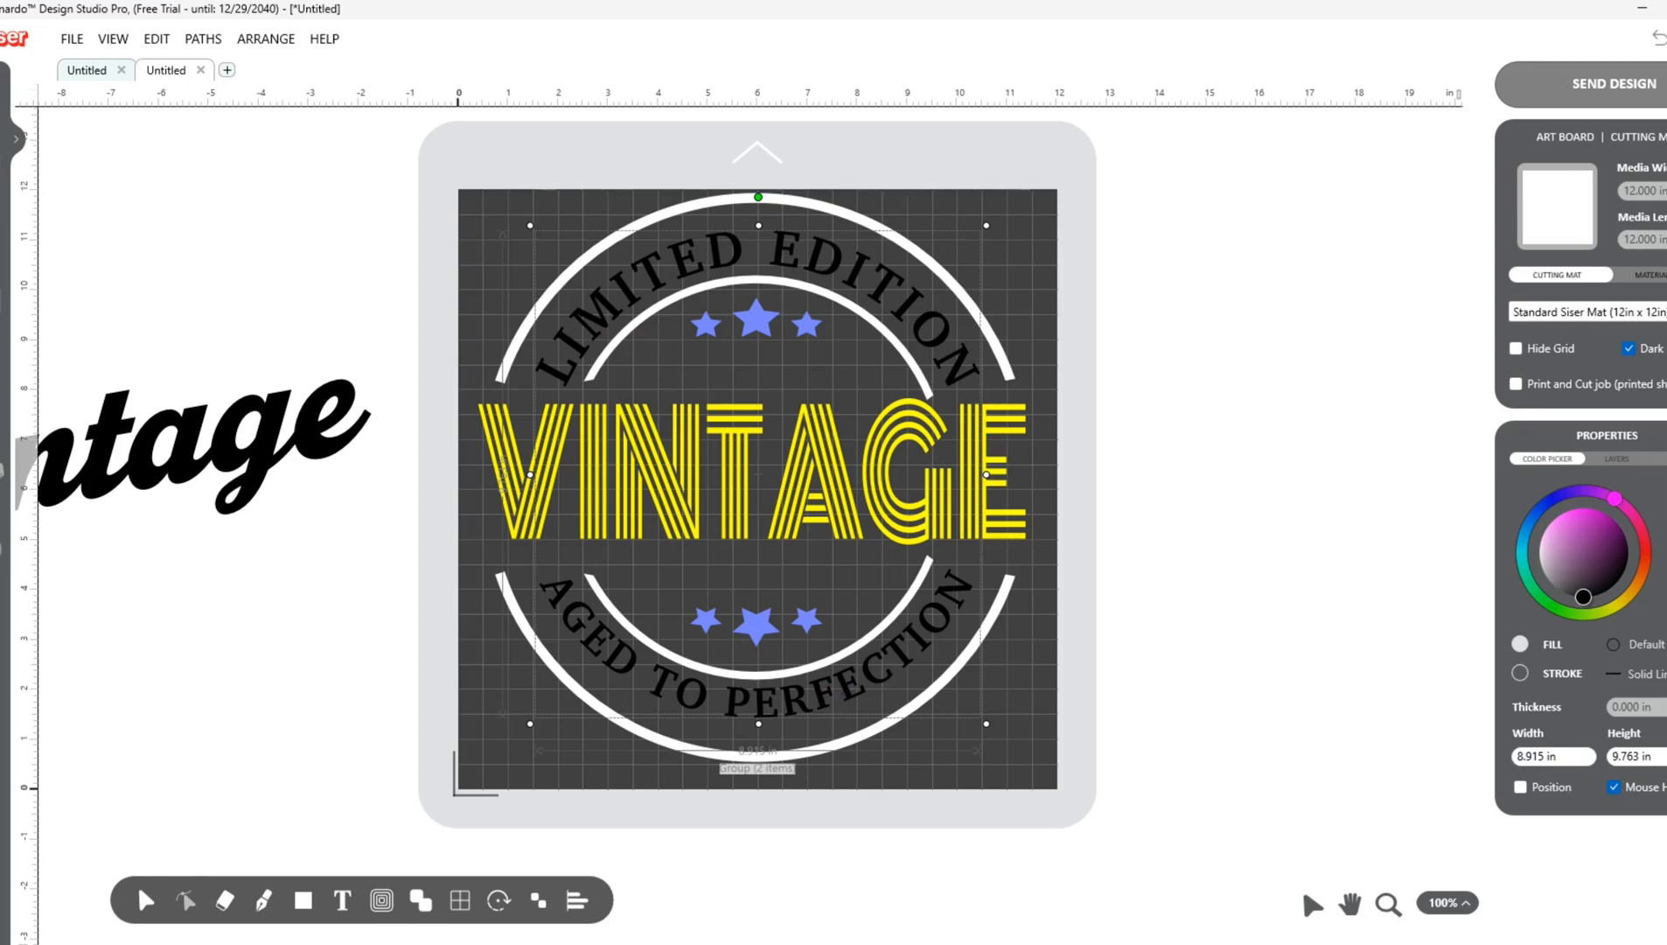
{"action": "left_click", "coordinate": [1663, 603]}
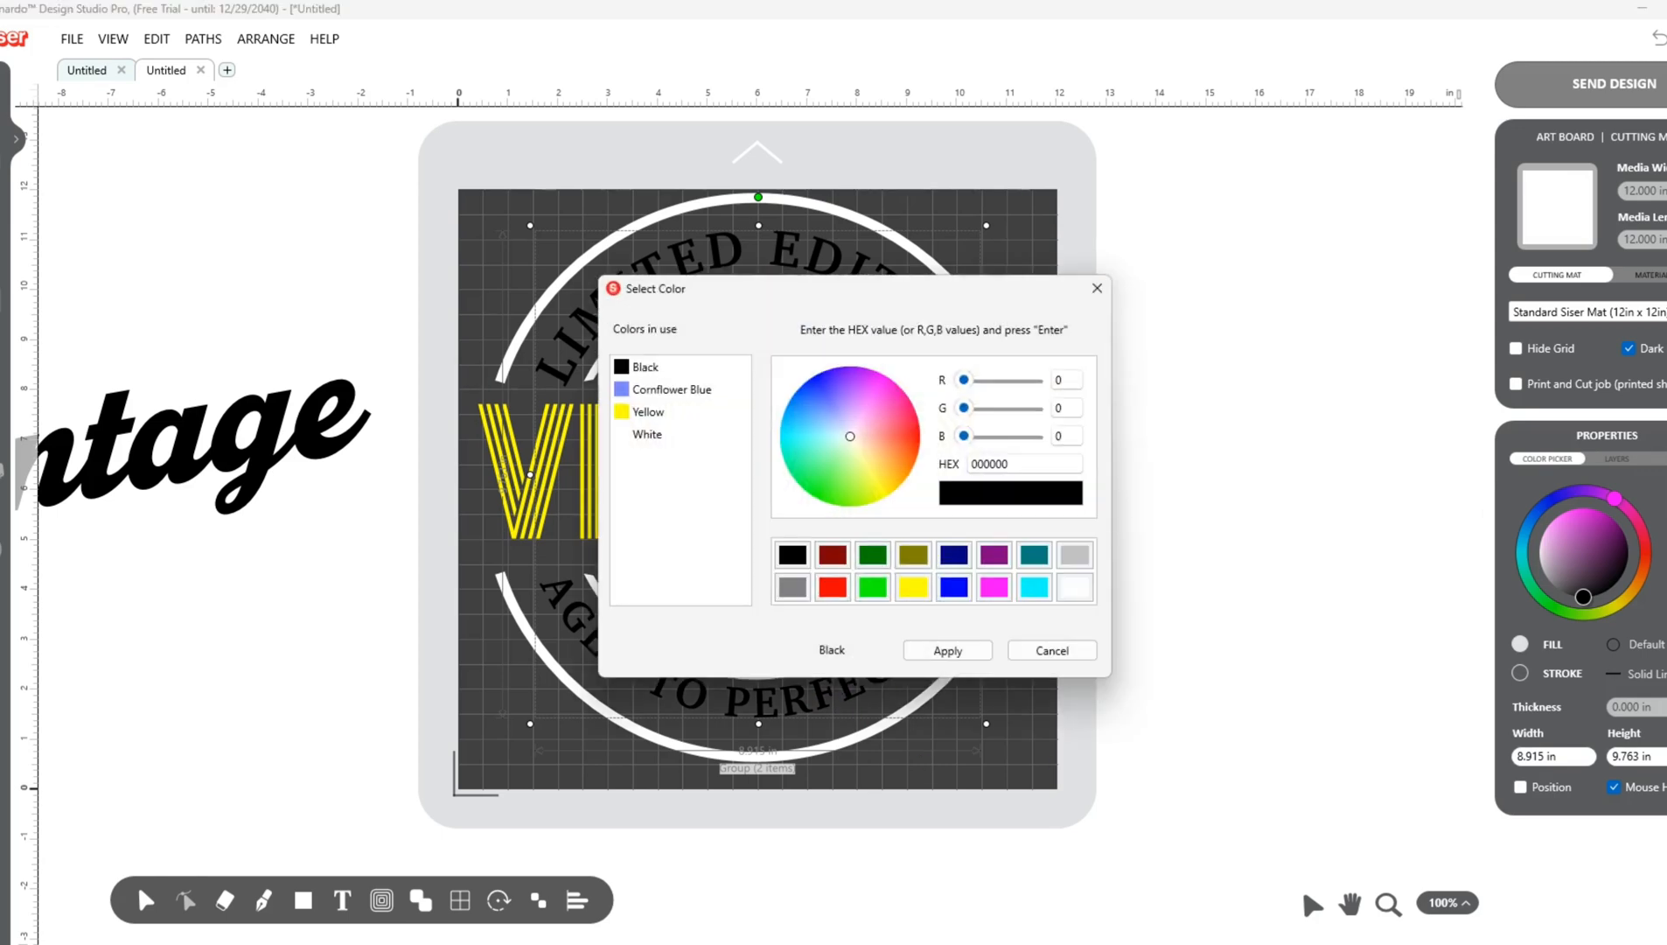
{"action": "left_click", "coordinate": [1034, 554]}
{"action": "left_click", "coordinate": [947, 650]}
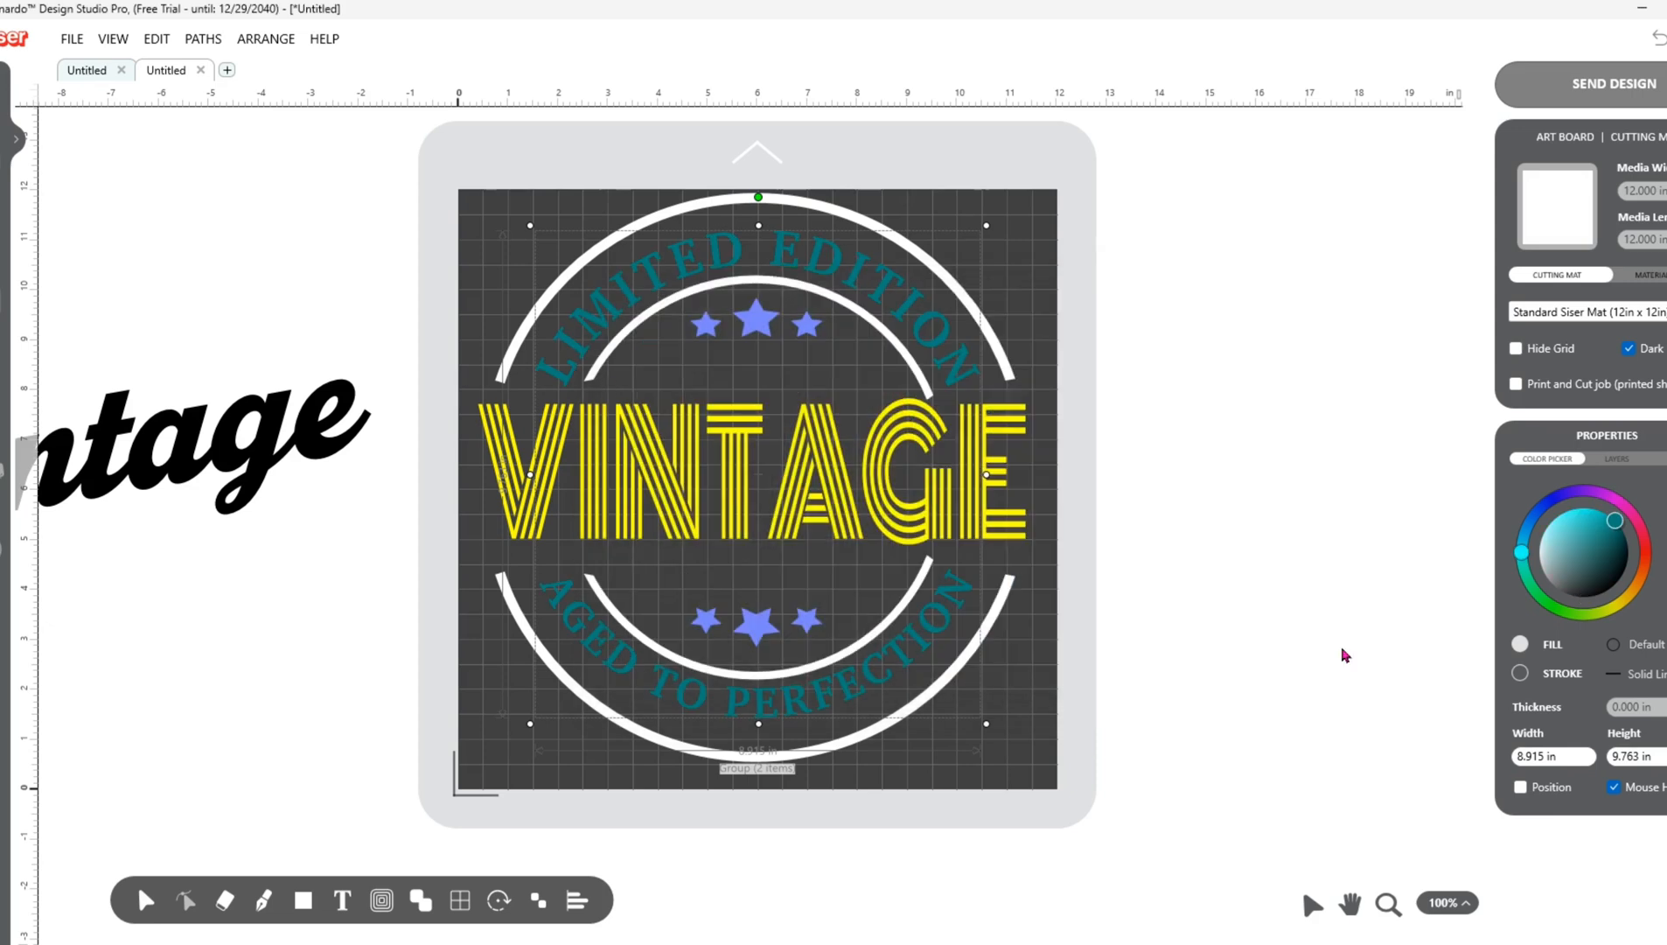
Step: Recolour the curved LIMITED EDITION and AGED TO PERFECTION lettering cornflower blue and the stars yellow
{"action": "left_click", "coordinate": [1664, 603]}
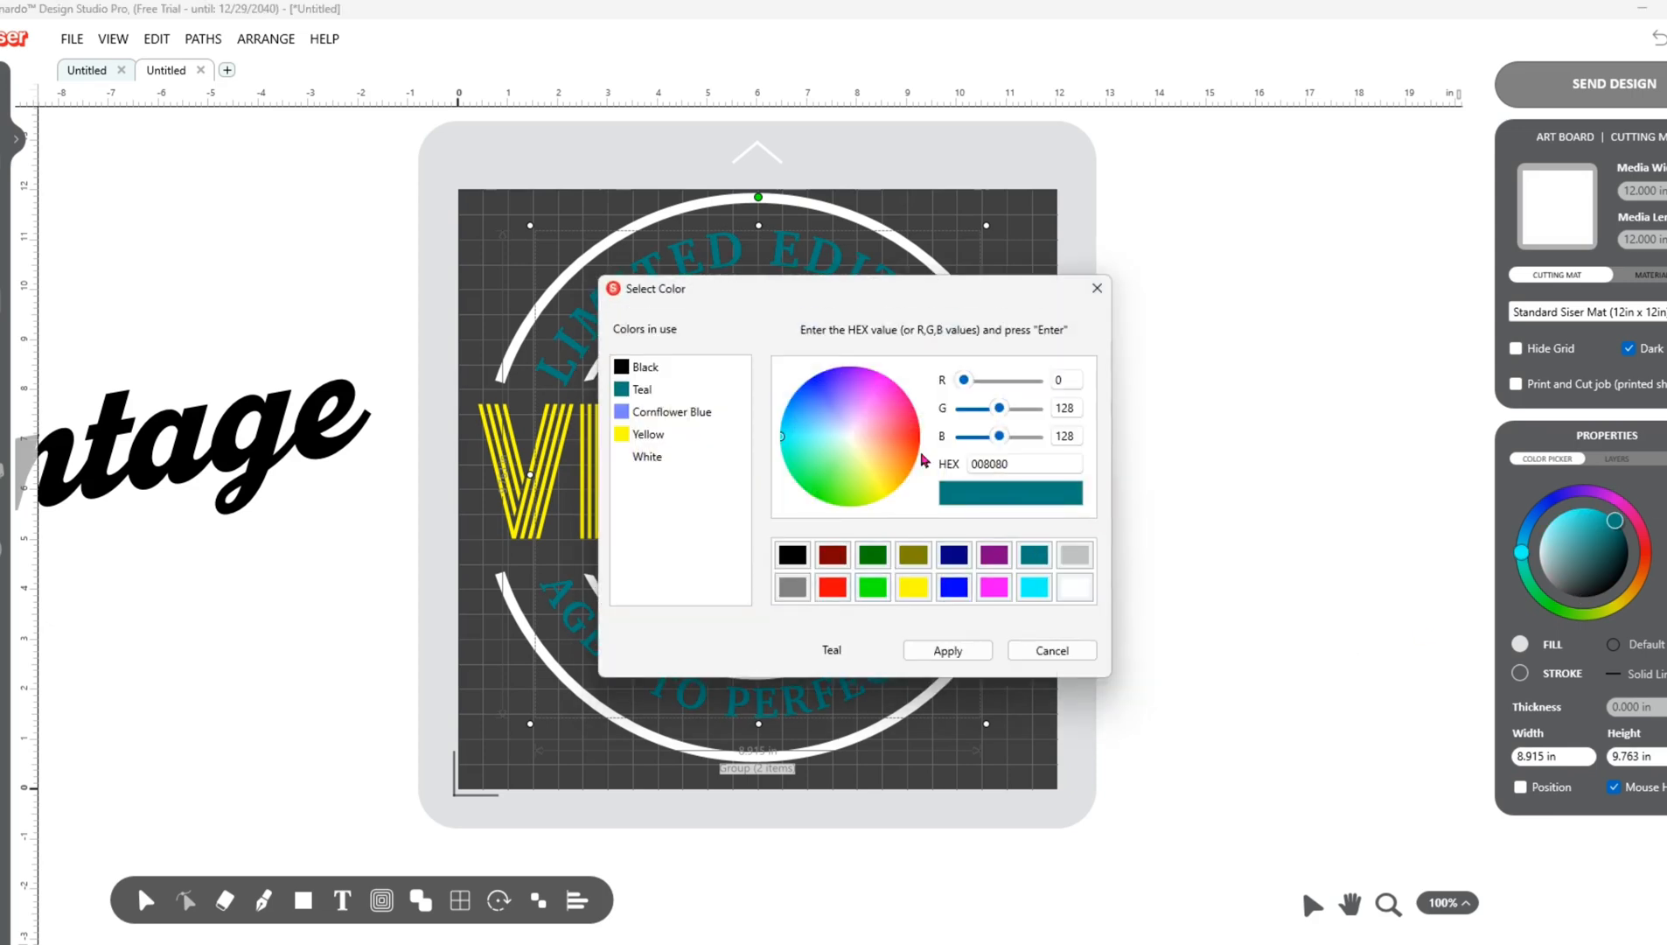
{"action": "left_click", "coordinate": [904, 436]}
{"action": "mouse_move", "coordinate": [903, 435]}
{"action": "left_mouse_down"}
{"action": "mouse_move", "coordinate": [893, 422]}
{"action": "mouse_move", "coordinate": [902, 450]}
{"action": "left_mouse_up"}
{"action": "left_click", "coordinate": [948, 650]}
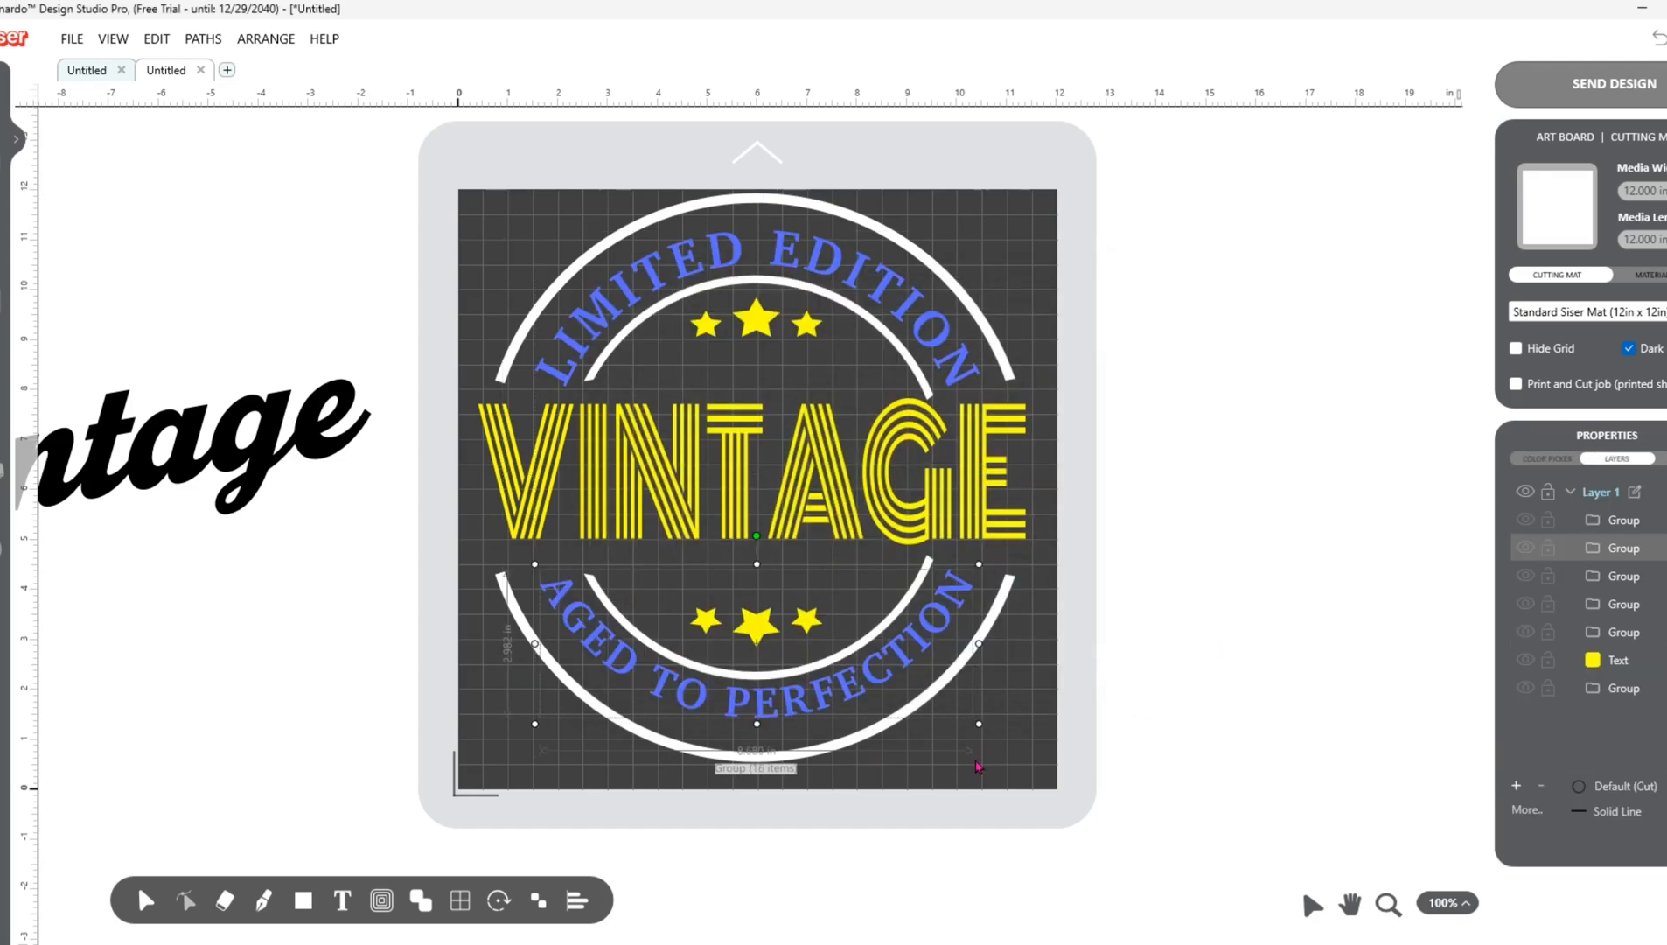
Step: Enlarge the AGED TO PERFECTION lettering to about 9.26 in wide and rotate it slightly counterclockwise to fit between the lower arcs
{"action": "left_click_drag", "start_coordinate": [979, 726], "coordinate": [997, 730]}
{"action": "left_click_drag", "start_coordinate": [535, 729], "coordinate": [524, 741]}
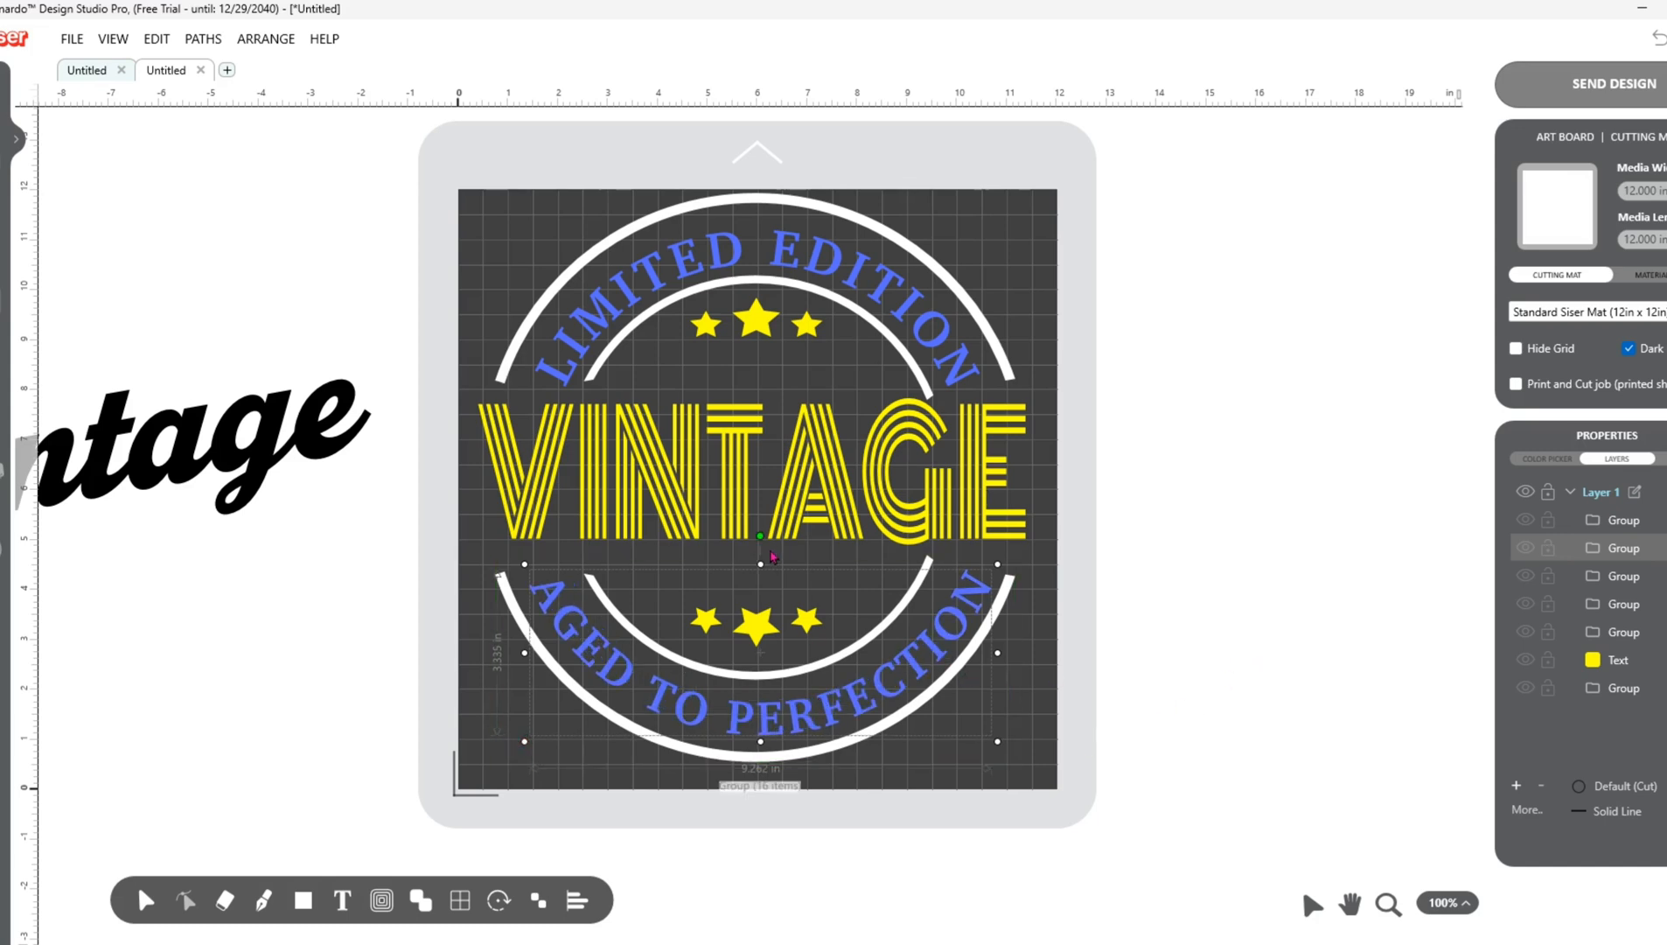
{"action": "left_click_drag", "start_coordinate": [759, 536], "coordinate": [755, 536]}
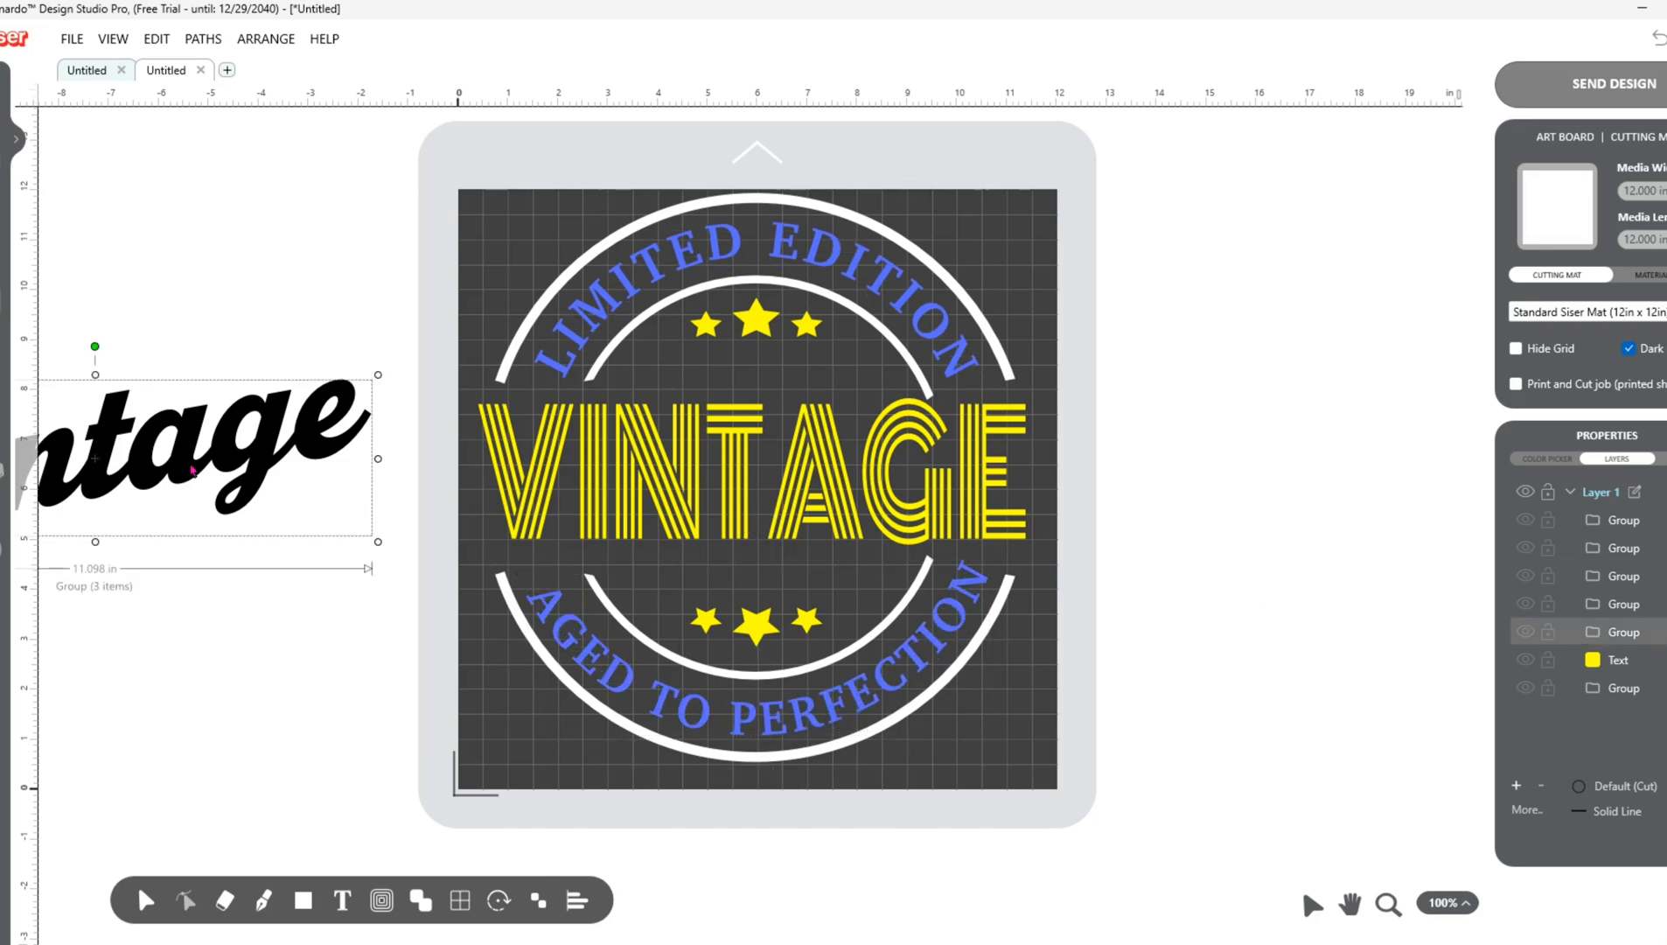
Step: Delete the leftover black Vintage script beside the mat and send the design to the cutting setup
{"action": "key", "text": "Delete"}
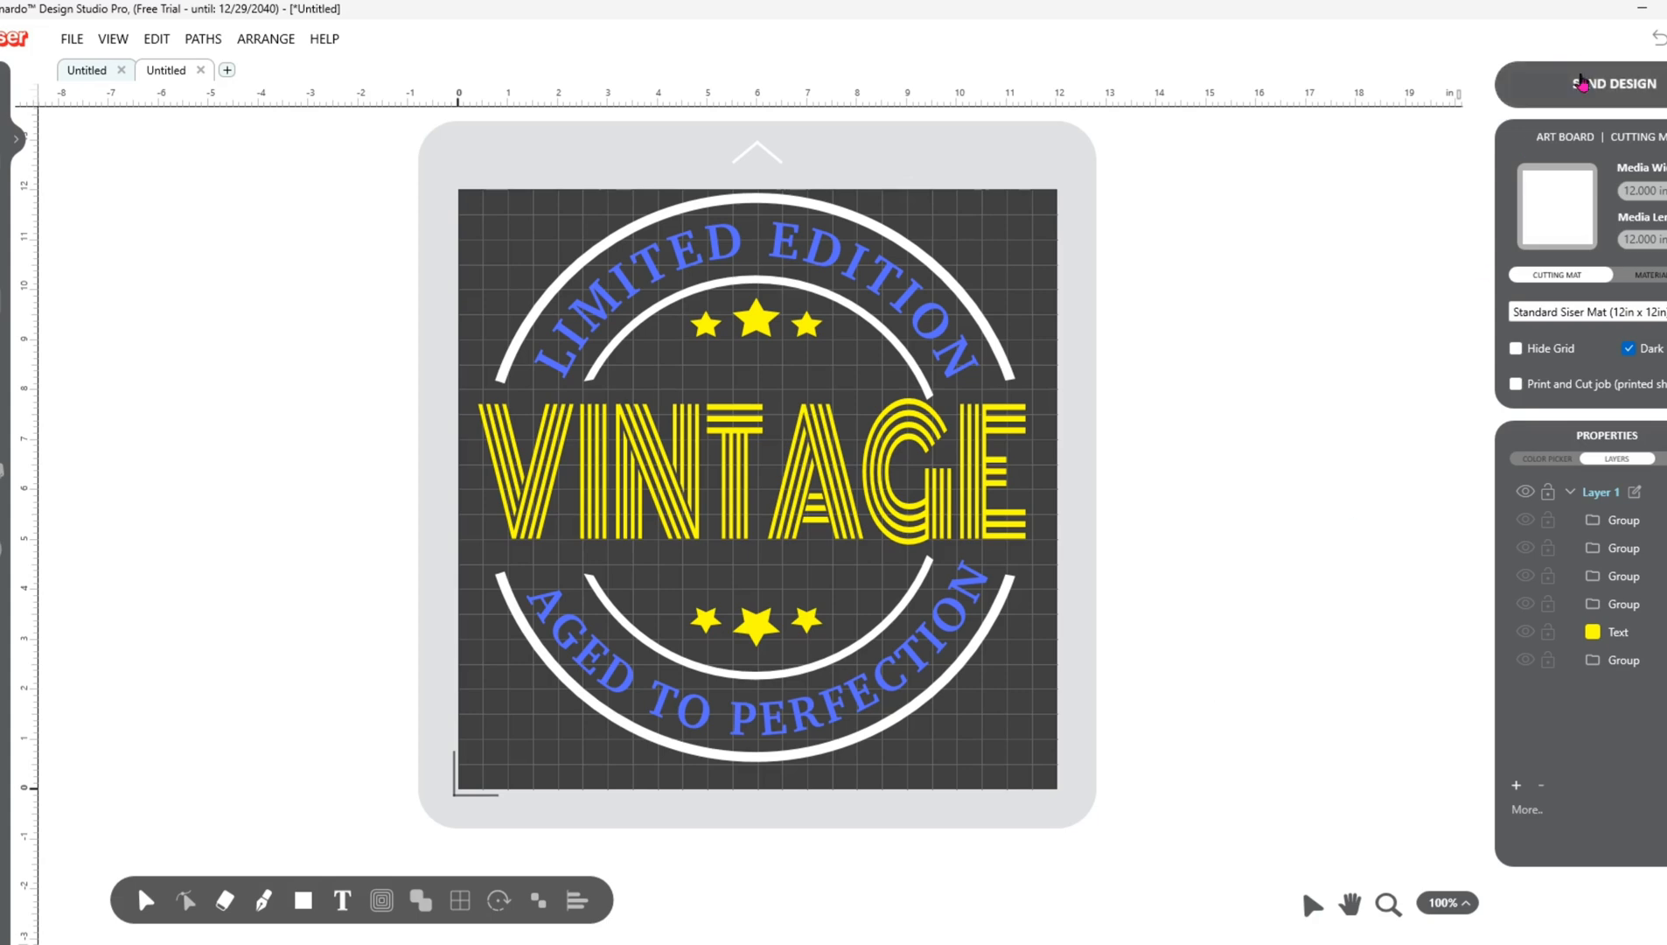
{"action": "left_click", "coordinate": [1583, 84]}
{"action": "left_click", "coordinate": [1021, 686]}
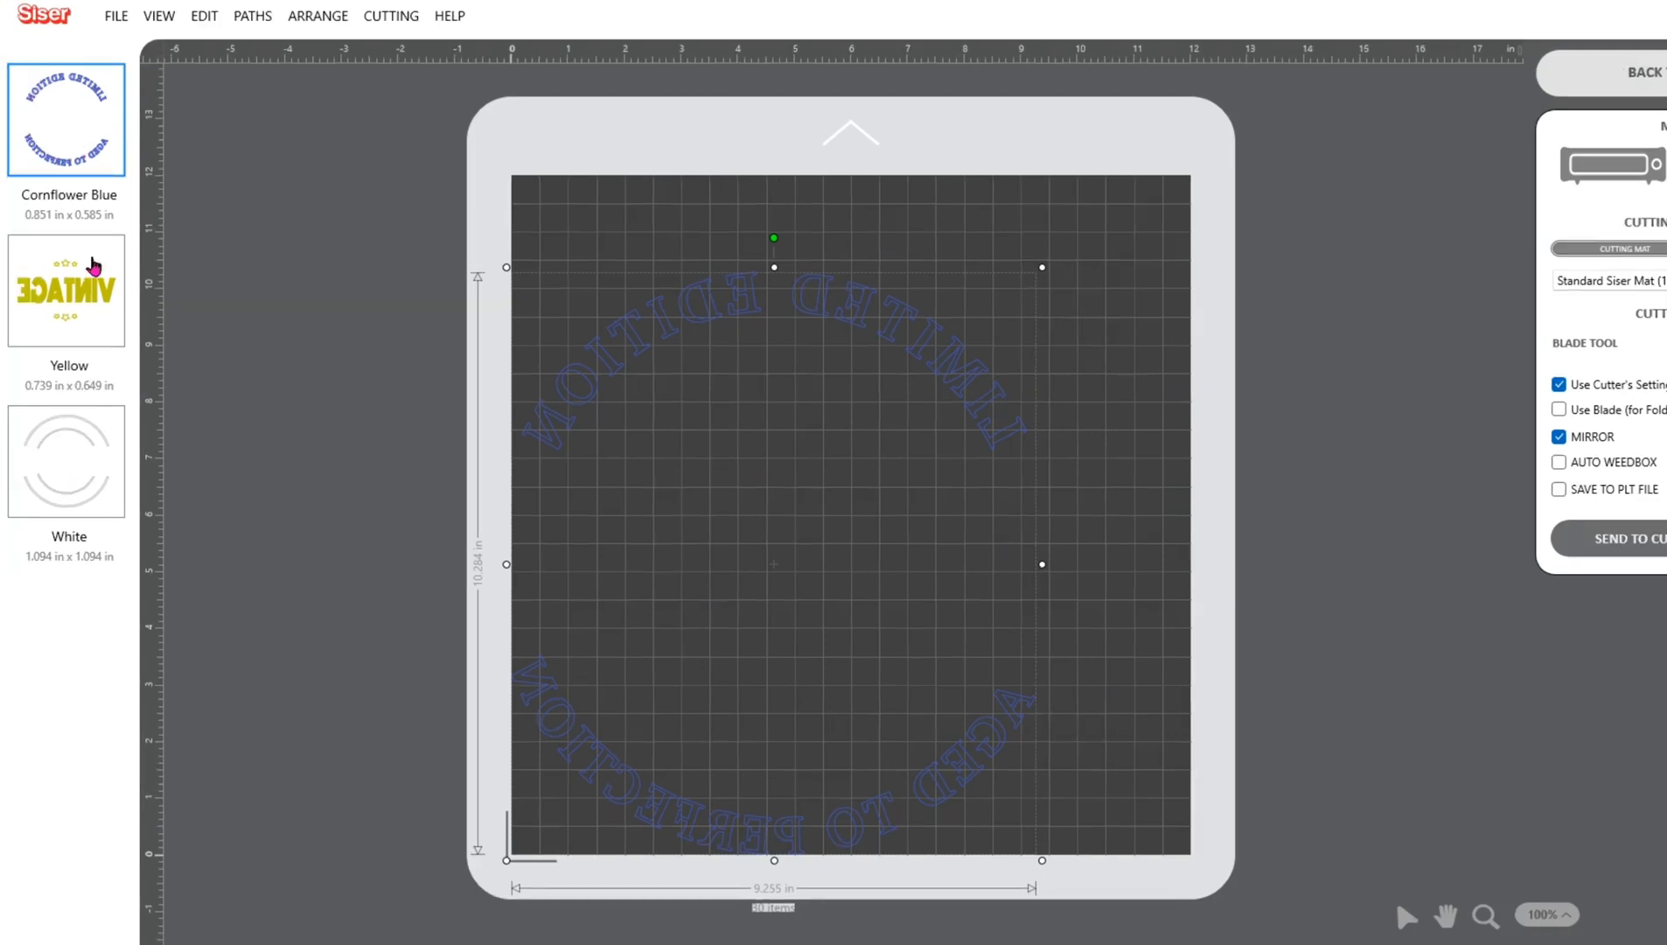
Step: Review the colour layers and shift the Cornflower Blue lettering and the White arcs slightly inward from the mat's origin corner
{"action": "left_click", "coordinate": [37, 292]}
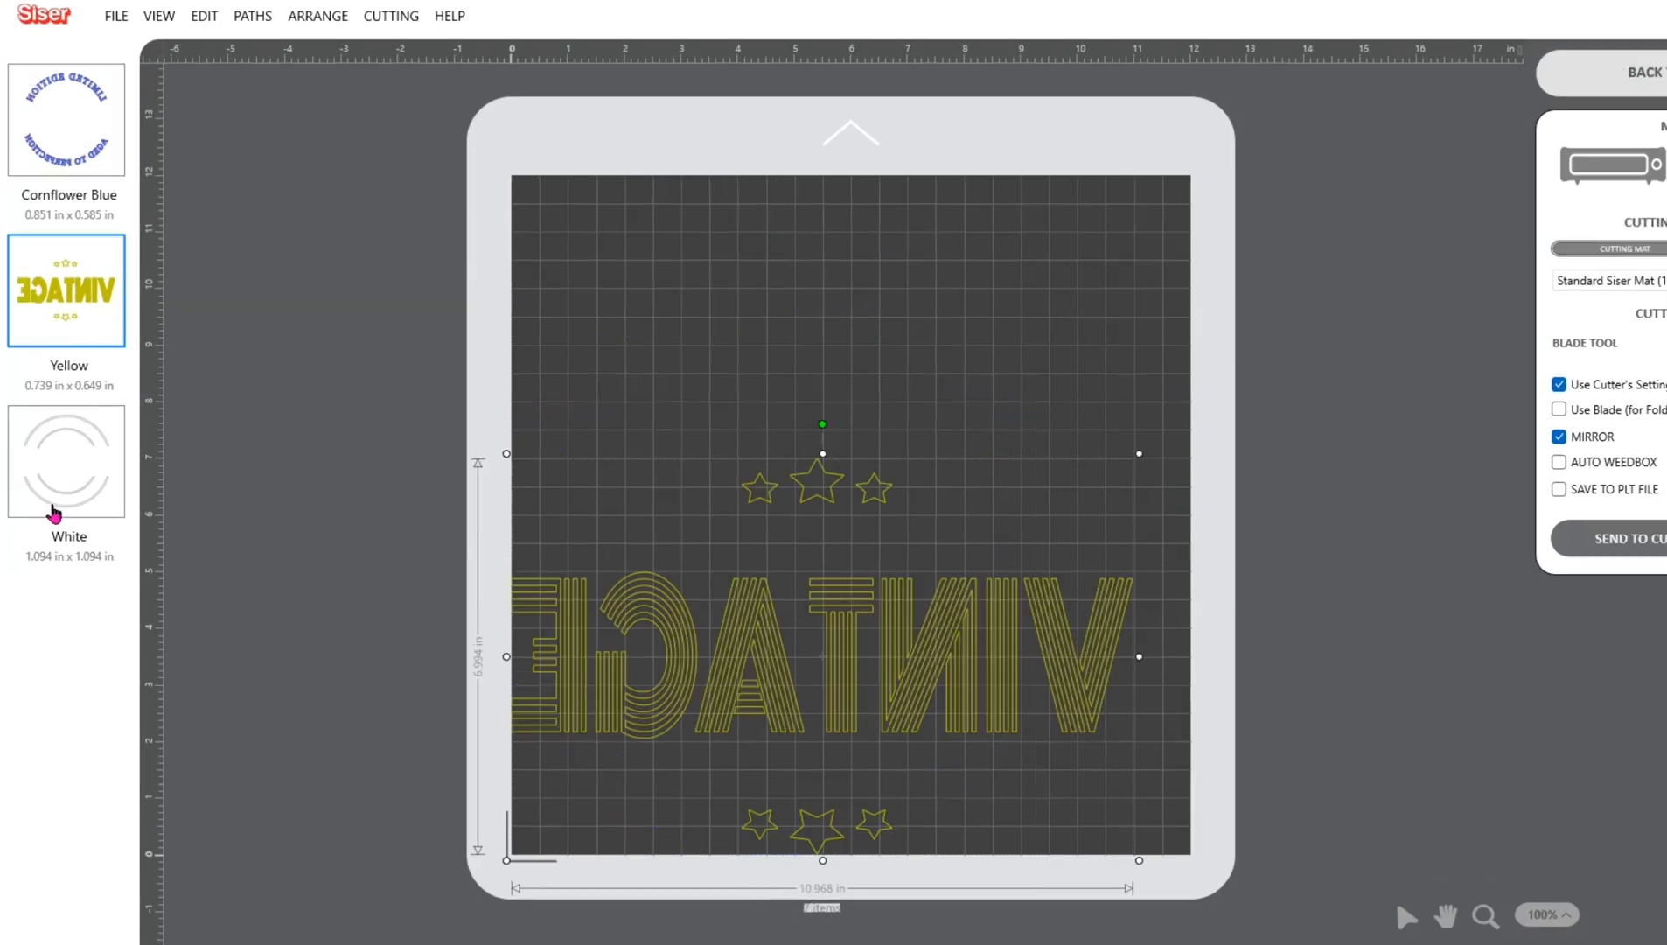
{"action": "left_click", "coordinate": [53, 507]}
{"action": "left_click", "coordinate": [48, 160]}
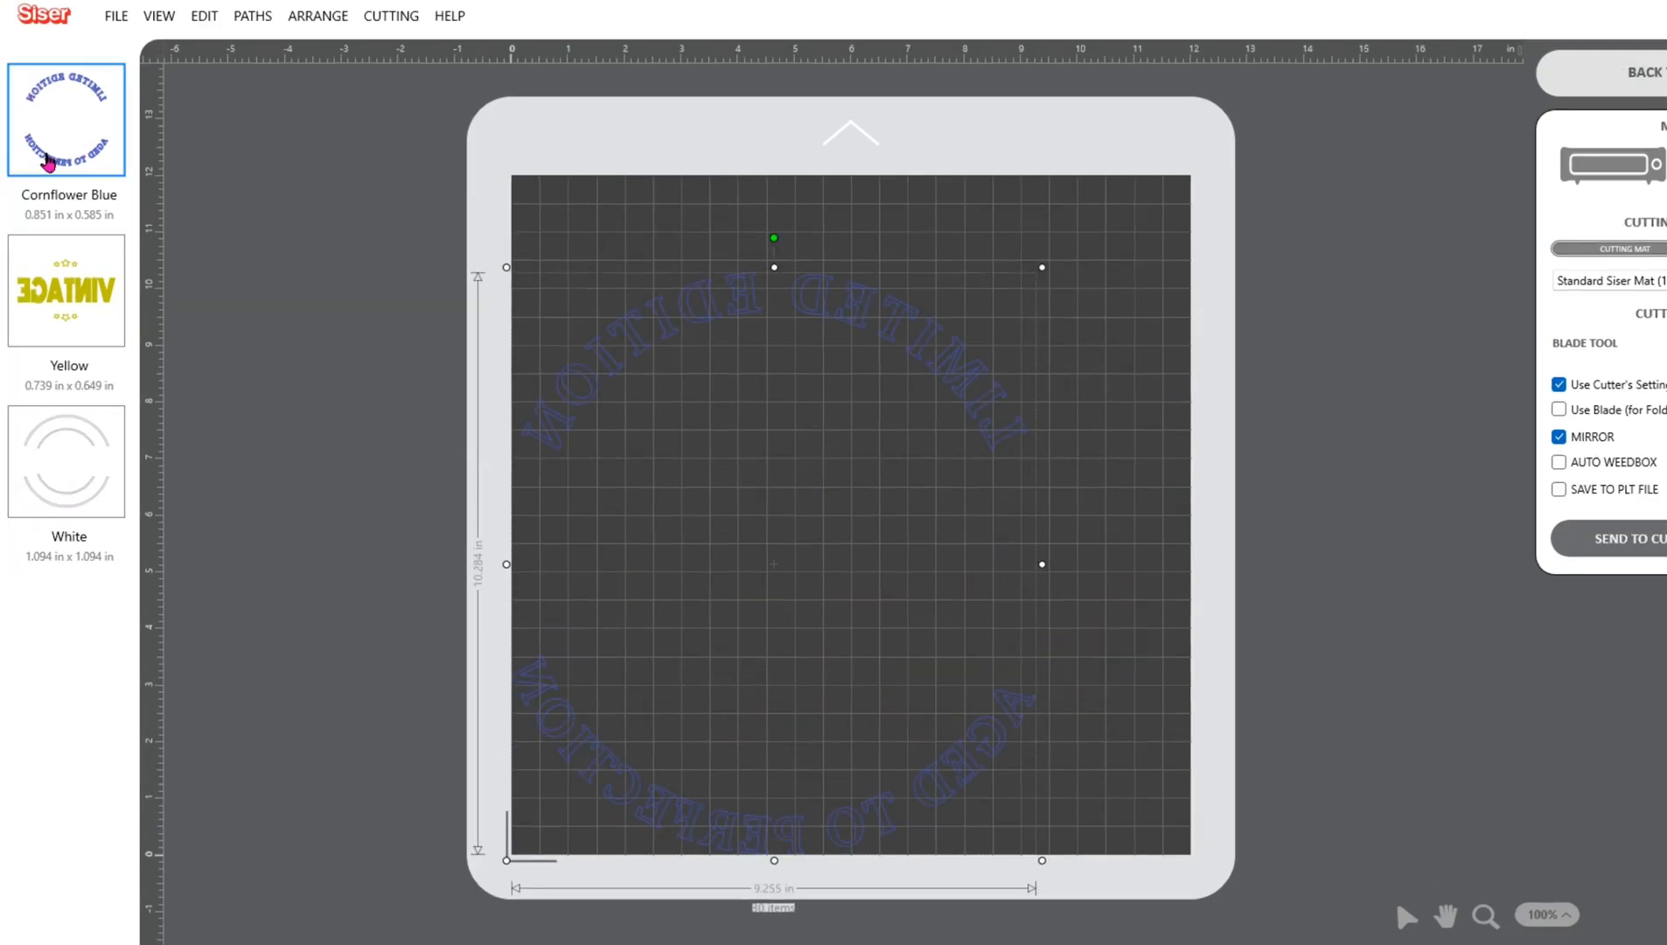
{"action": "left_click_drag", "start_coordinate": [768, 558], "coordinate": [784, 540]}
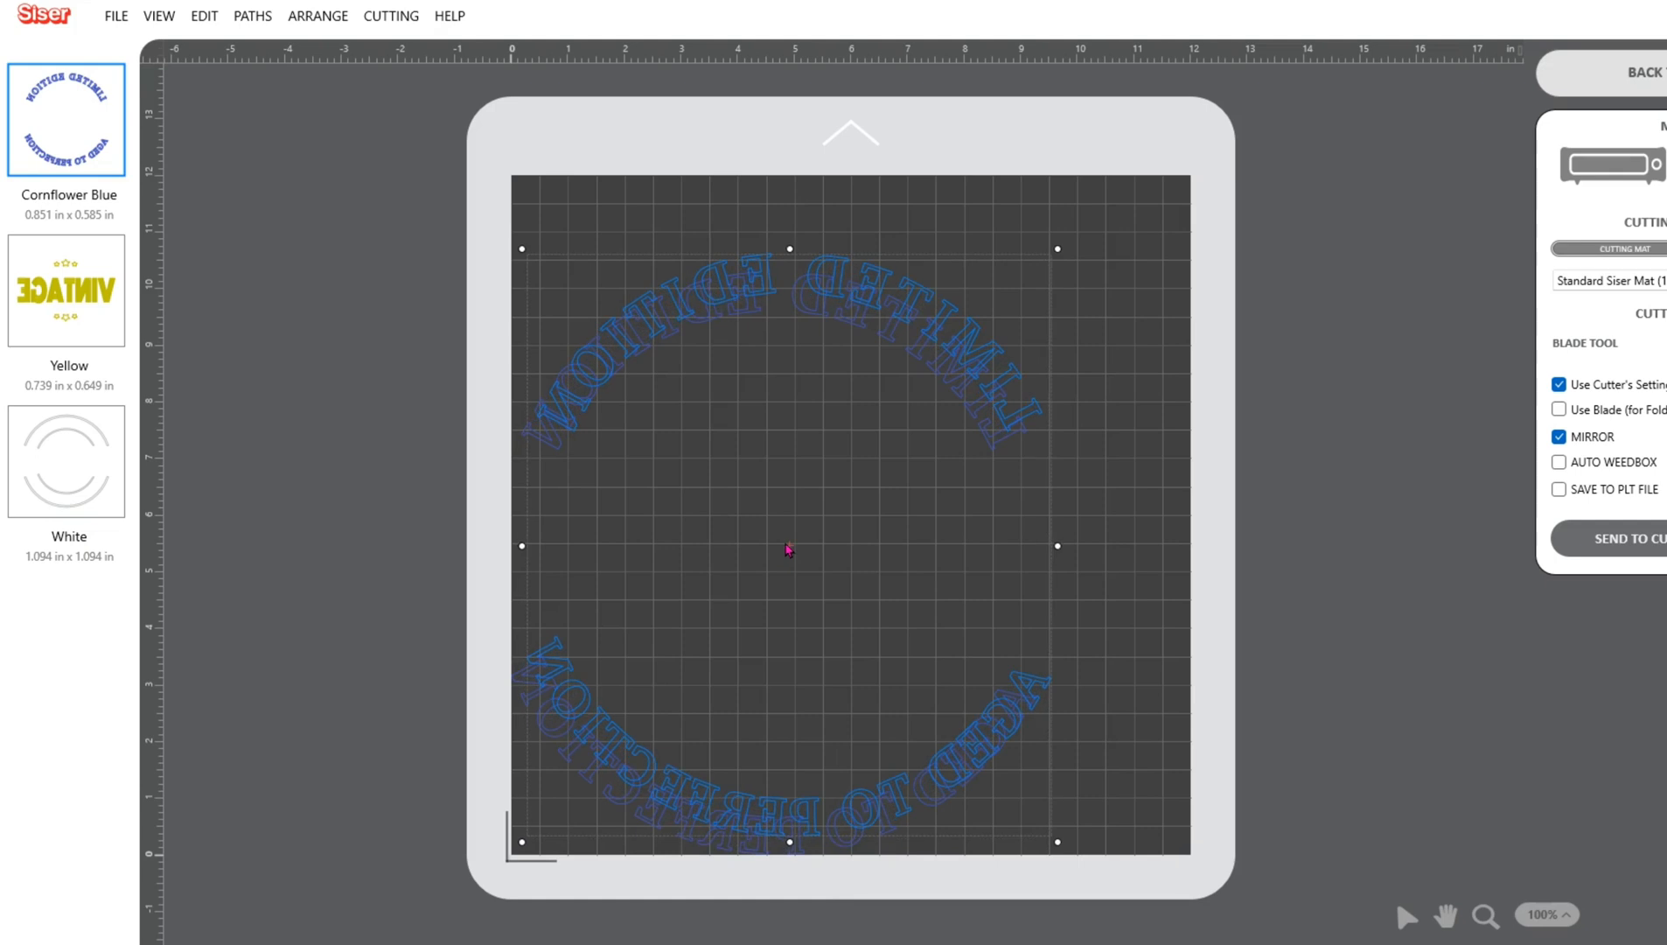
{"action": "left_click", "coordinate": [54, 519]}
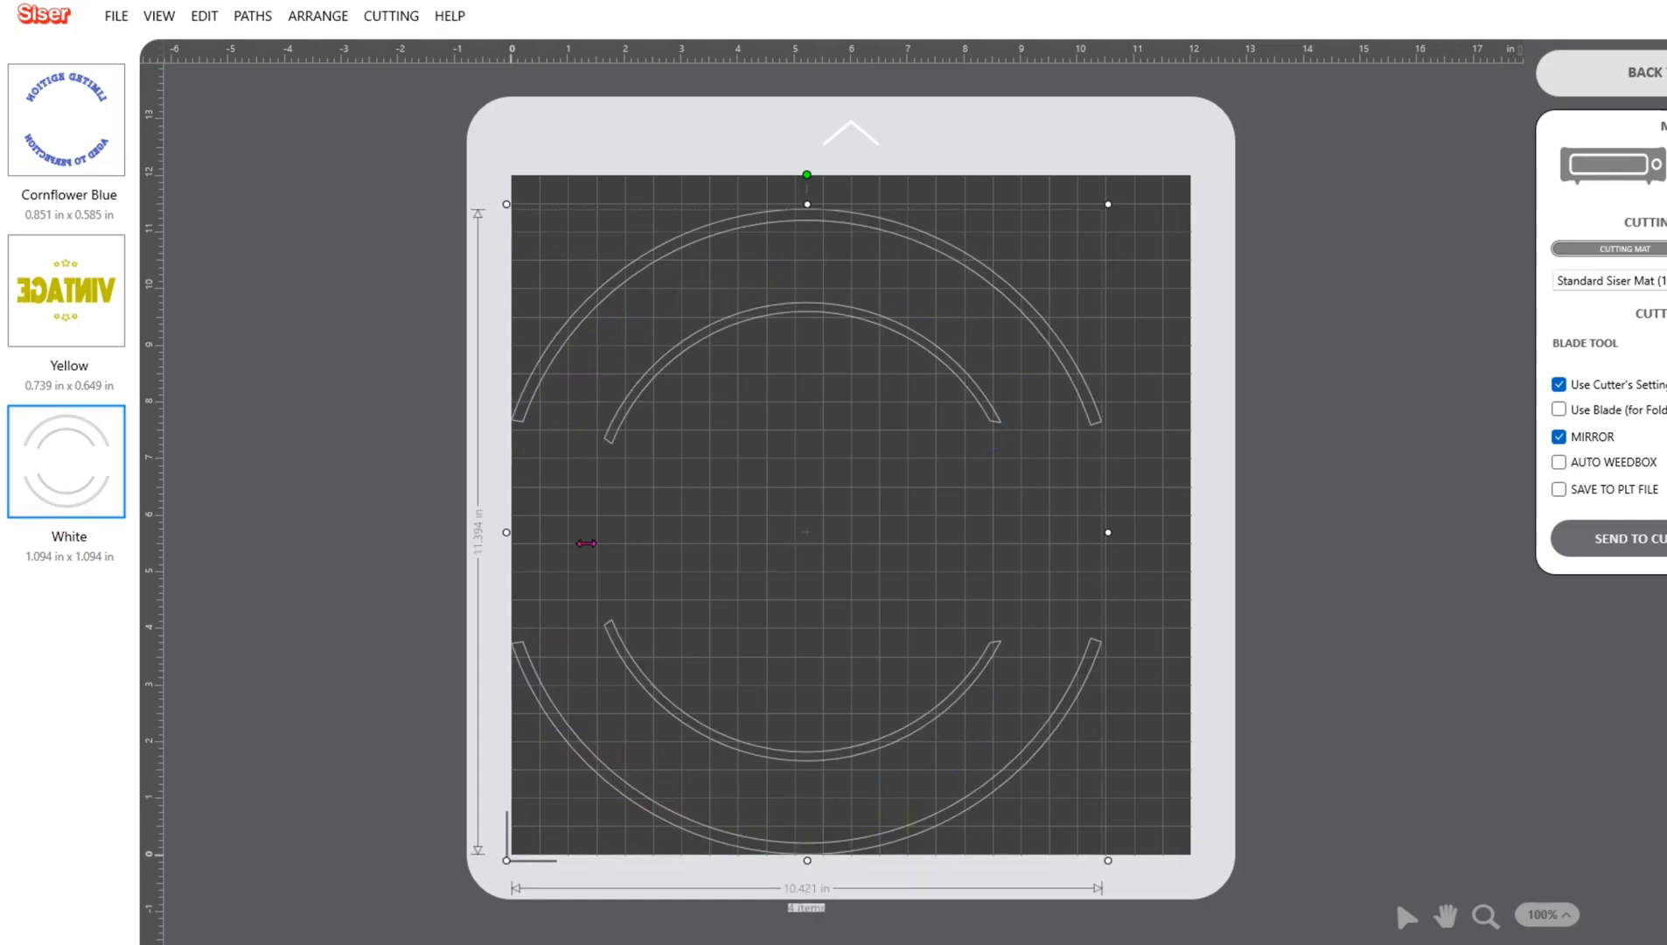
{"action": "left_click_drag", "start_coordinate": [804, 525], "coordinate": [832, 522]}
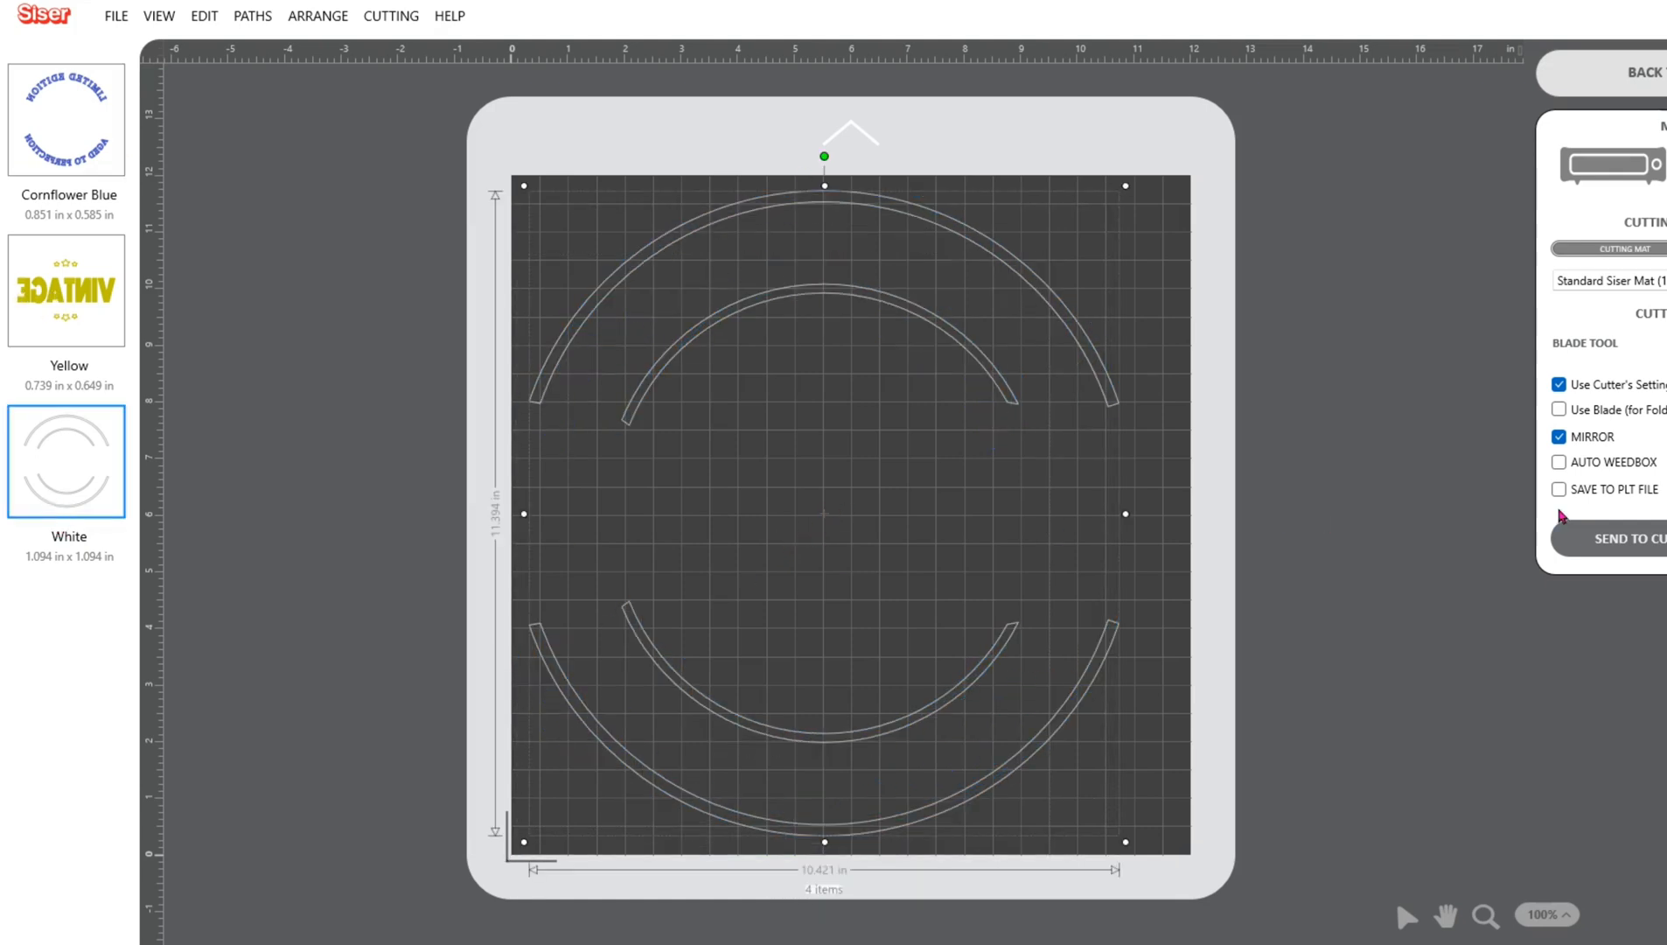